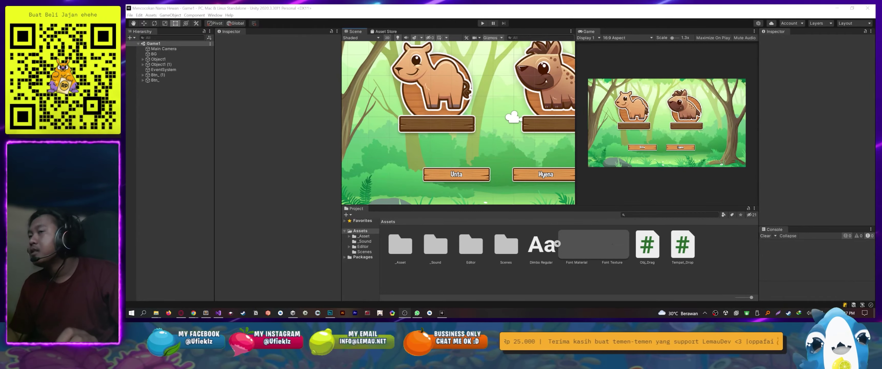
Frame the Hyena button Btn_ (1) in a widened Scene view and start Play mode
scroll(473, 89, "up", 2)
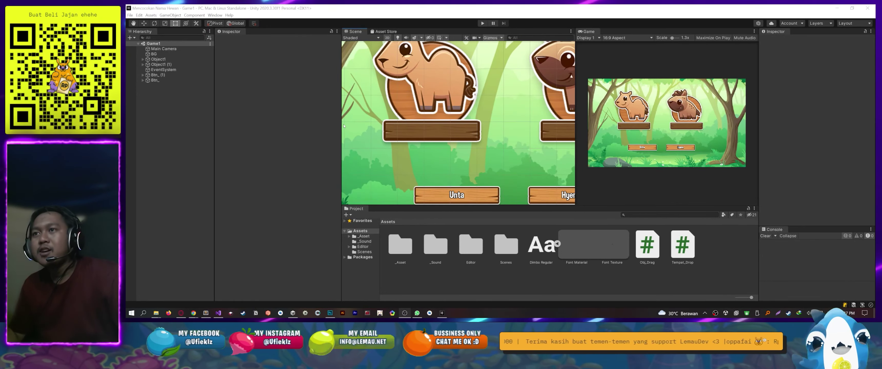
left_click_drag(341, 124, 332, 124)
scroll(445, 137, "down", 2)
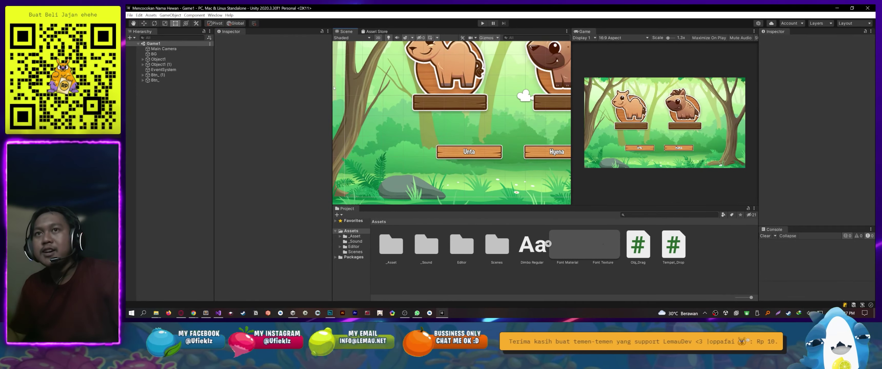
left_click(157, 75)
key("f")
scroll(428, 119, "down", 3)
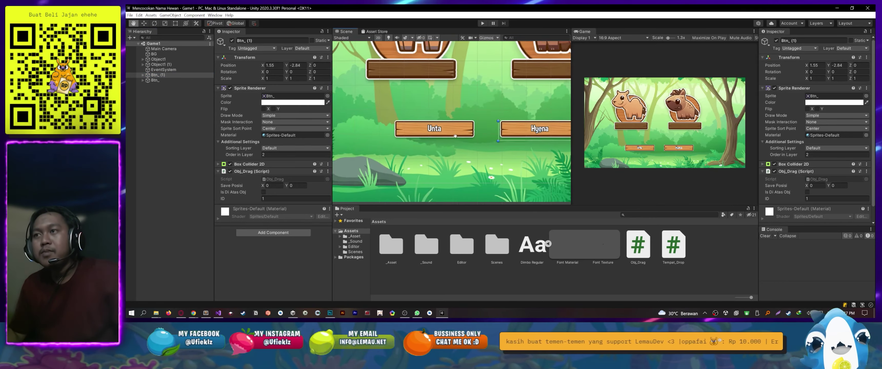
scroll(438, 103, "up", 2)
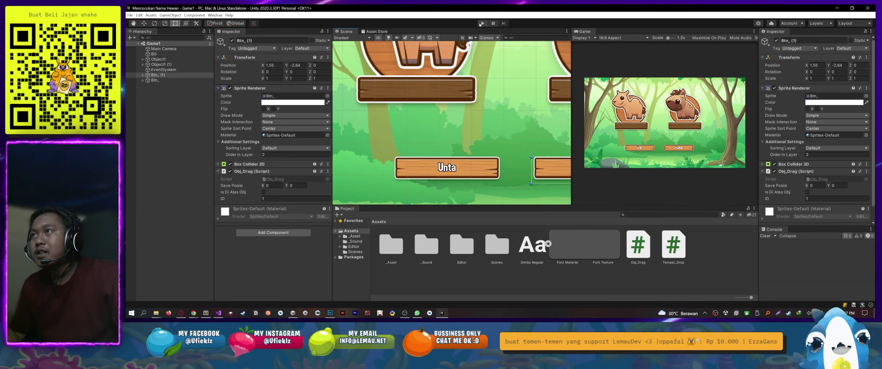
left_click(481, 23)
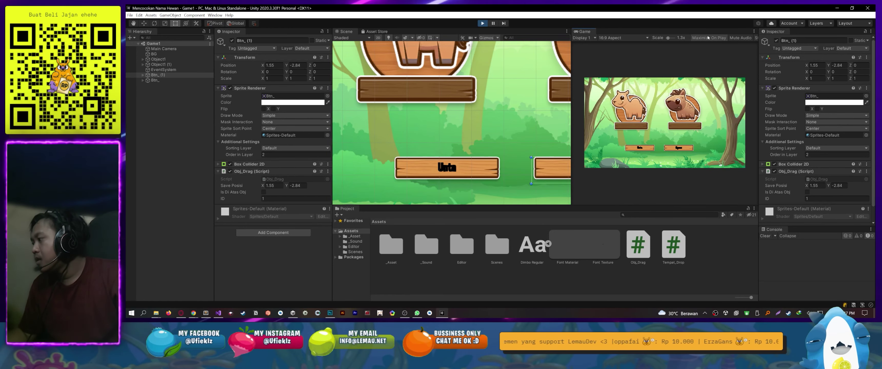
Maximize the Game view, drop the Unta and Hyena boards onto the camel's board, then stop
right_click(591, 33)
left_click(601, 37)
left_click_drag(438, 235, 414, 180)
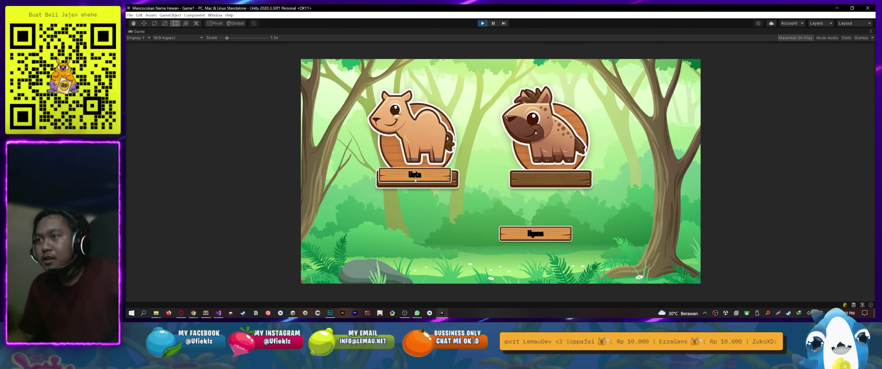
mouse_move(535, 233)
left_mouse_down()
mouse_move(433, 191)
mouse_move(461, 211)
left_mouse_up()
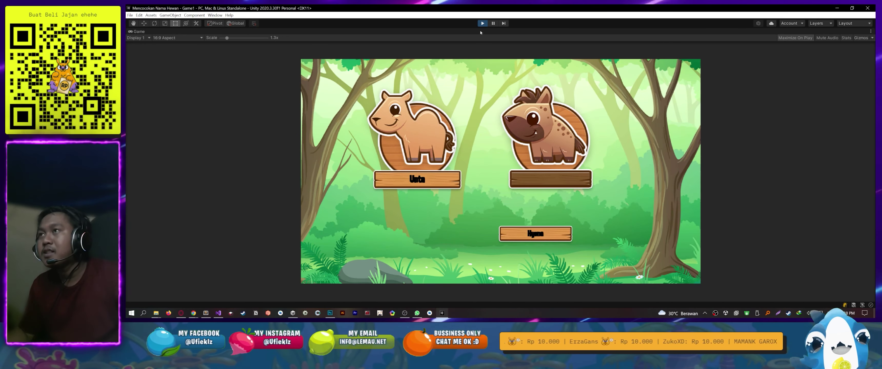
left_click(483, 24)
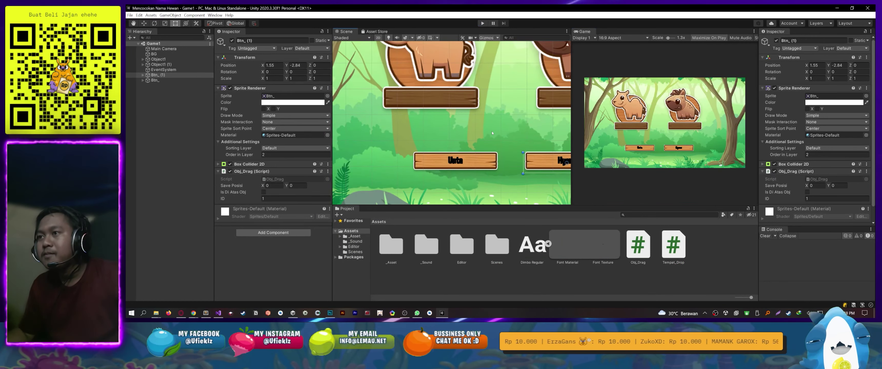
Move Btn_ (1) below Btn_ in the Hierarchy and select the BarBawah board
left_click_drag(570, 130, 561, 129)
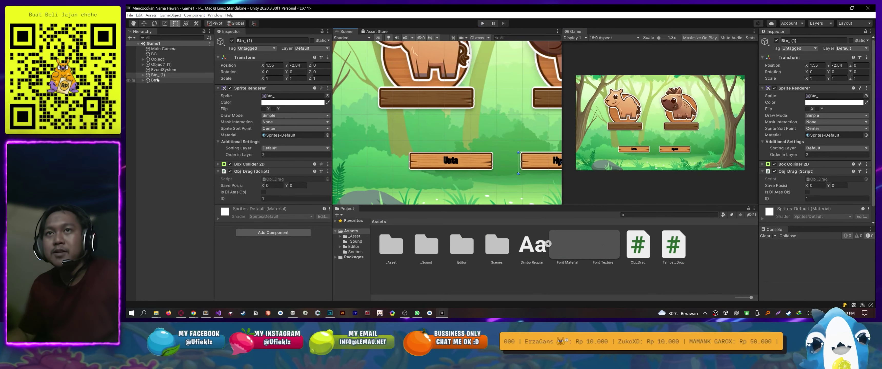
left_click_drag(160, 109, 169, 112)
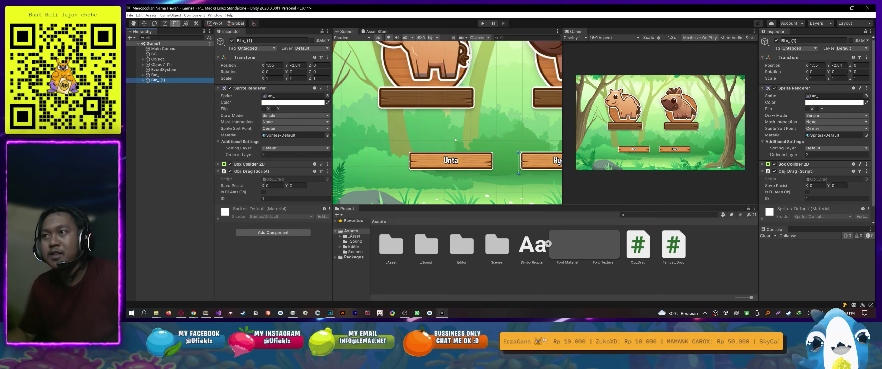
scroll(452, 135, "up", 1)
scroll(449, 130, "up", 1)
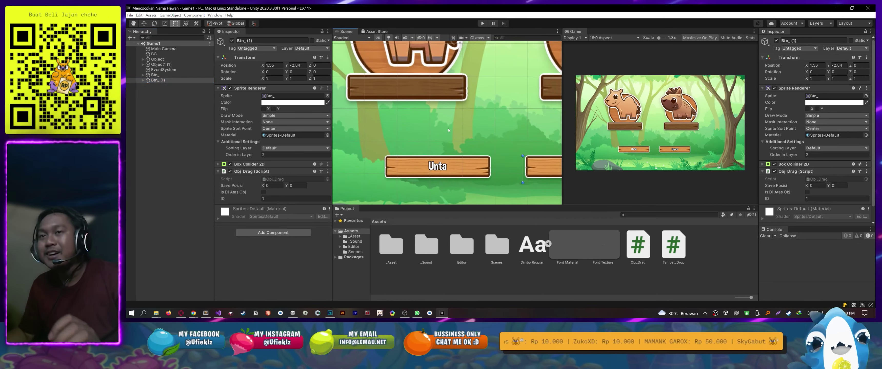
scroll(448, 131, "down", 1)
left_click(390, 90)
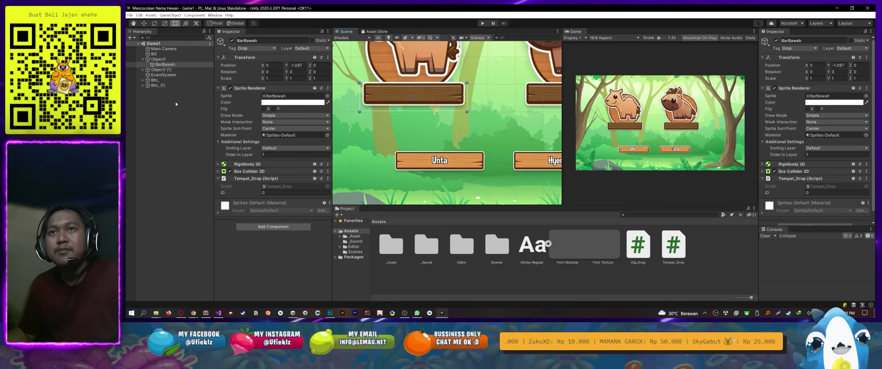
Inspect Btn_ and its Canvas, then delete the Hyena button Btn_ (1)
left_click(173, 81)
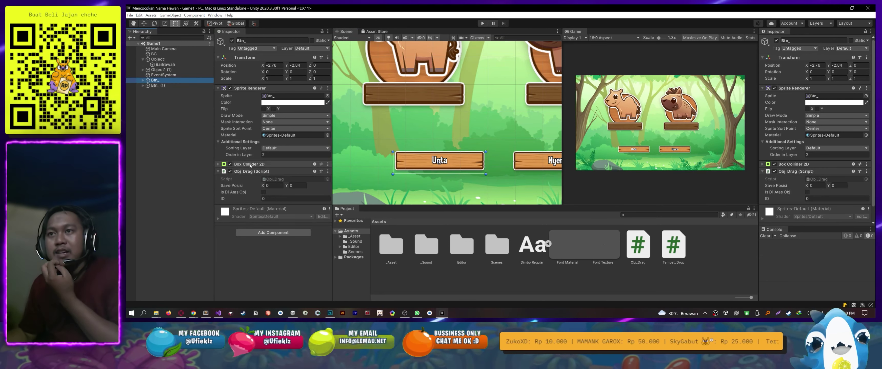
left_click(154, 85)
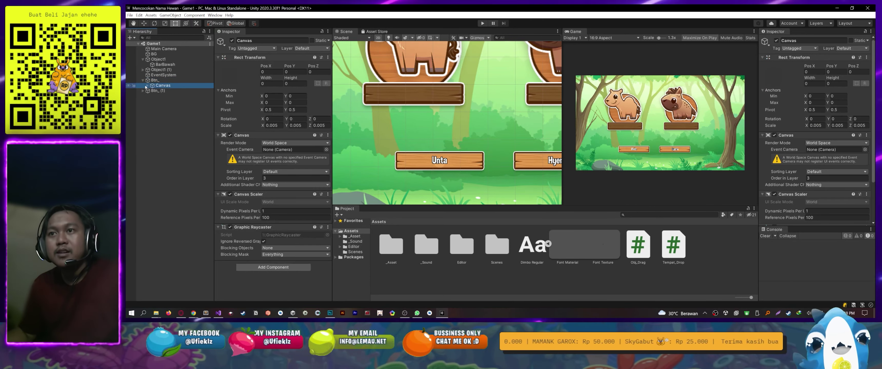
left_click(155, 80)
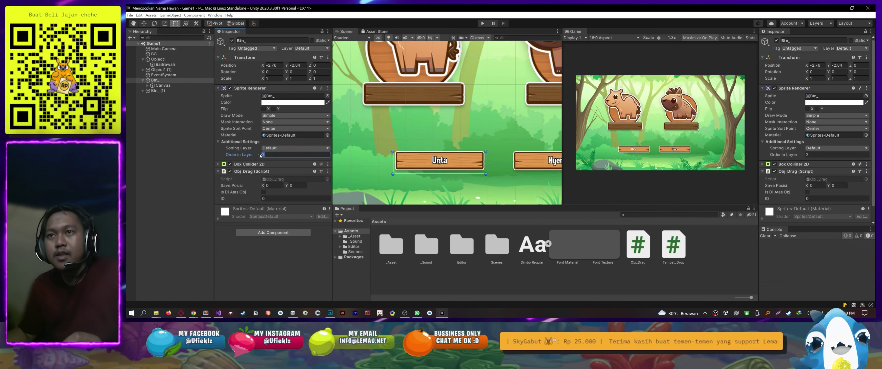
left_click(163, 85)
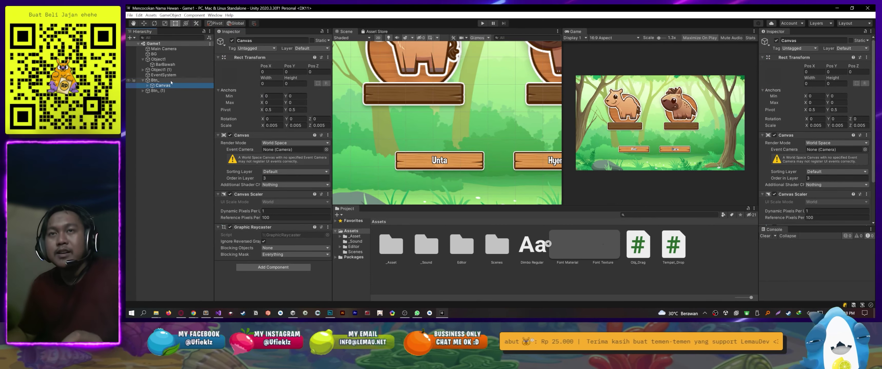
left_click(155, 80)
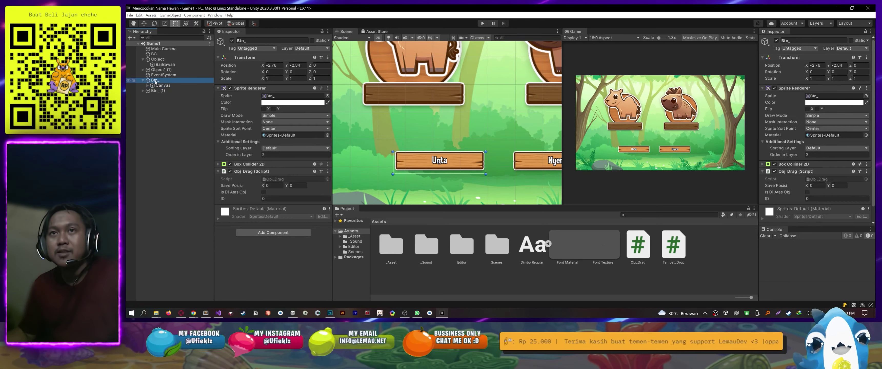
left_click(151, 90)
key("Delete")
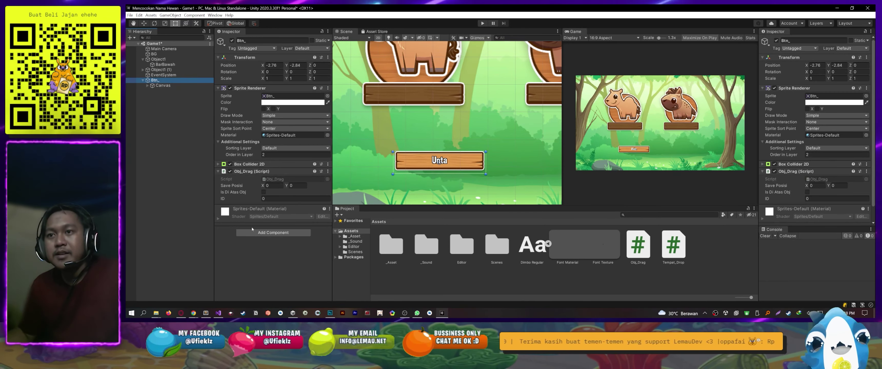
Open Obj_Drag.cs and add a 'using UnityEngine.Events;' line
double_click(265, 178)
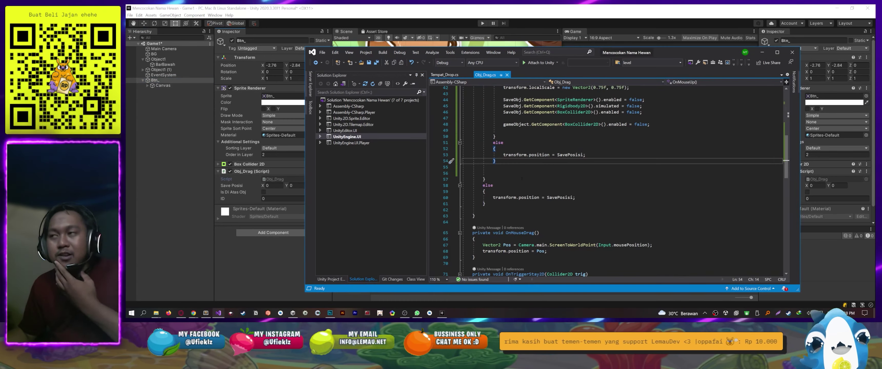
scroll(602, 164, "up", 4)
scroll(639, 136, "up", 4)
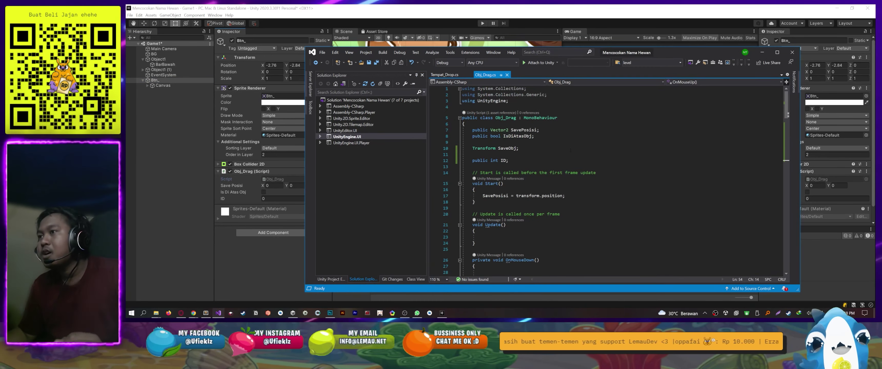
left_click(531, 101)
key("ctrl+c")
key("ctrl+v")
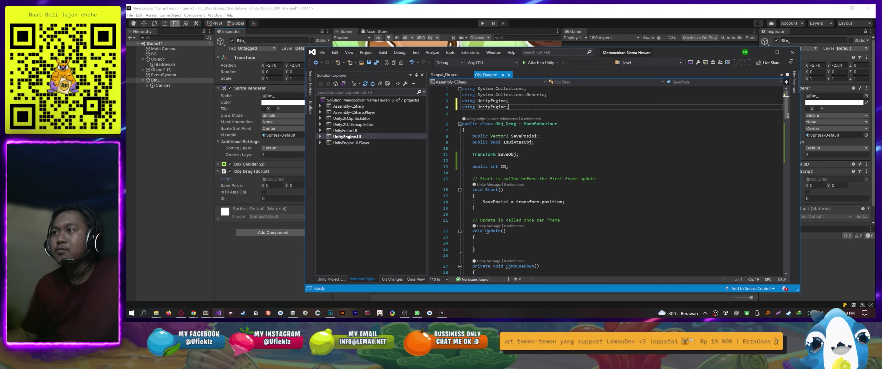
key("BackSpace")
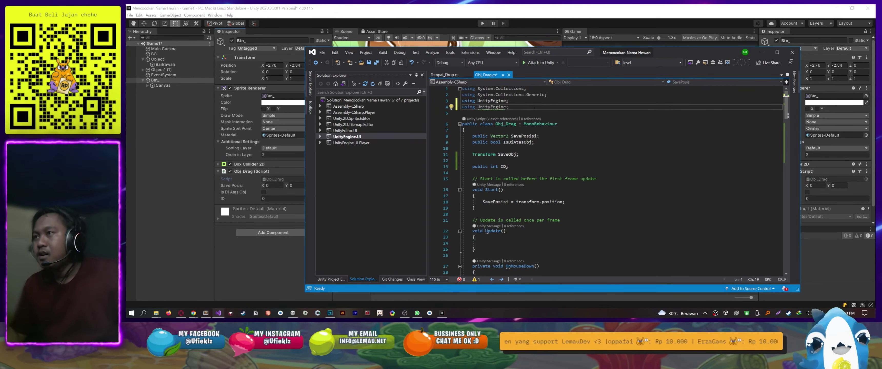
key("shift+Up")
key("BackSpace")
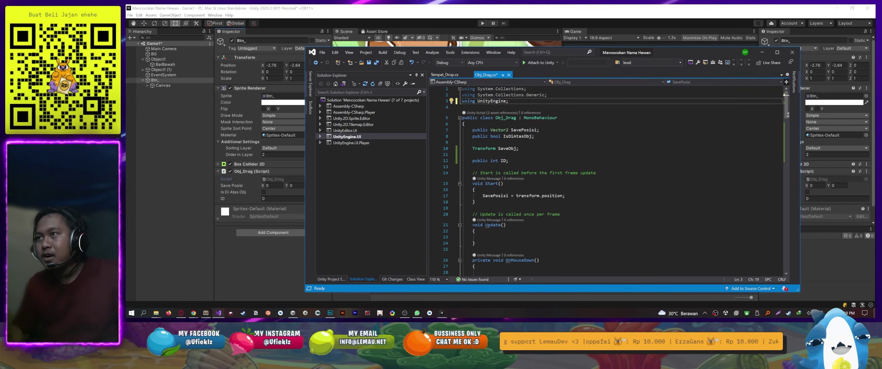
key("ctrl+d")
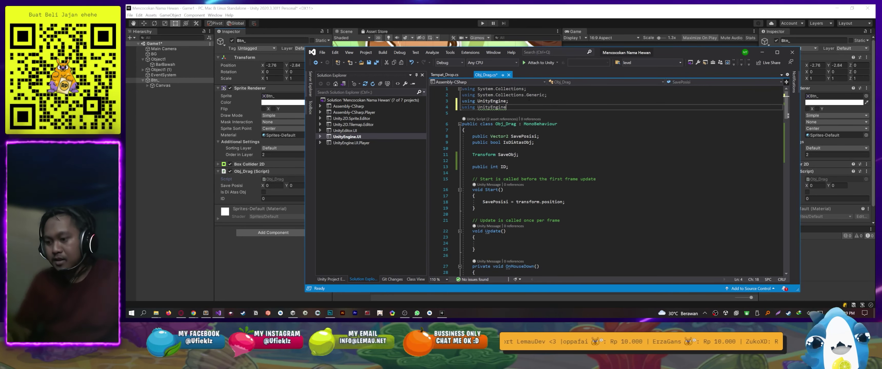
type(".")
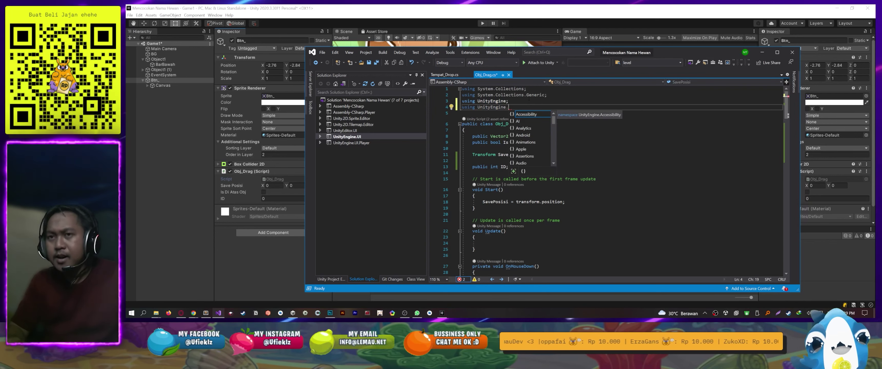
type("Events;")
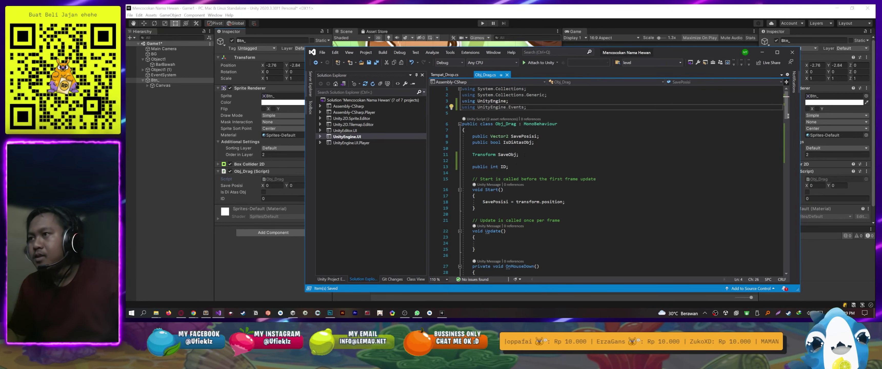
Declare 'public UnityEvent OnDragBenar;' below the ID field and return to Unity
left_click(581, 167)
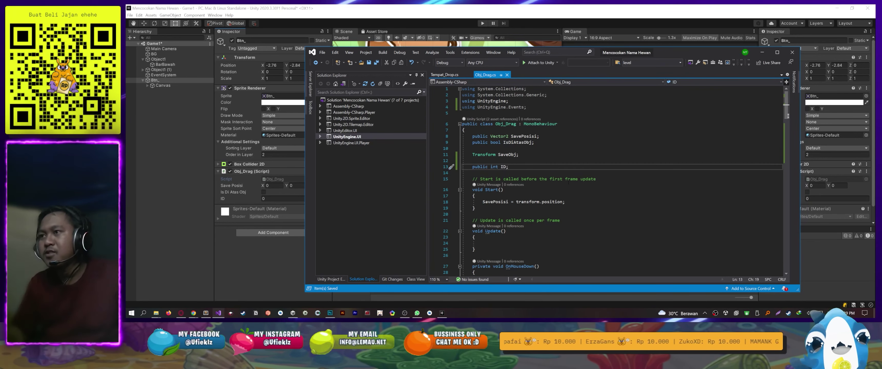
key("Return")
key("Return")
key("Return")
type("public ")
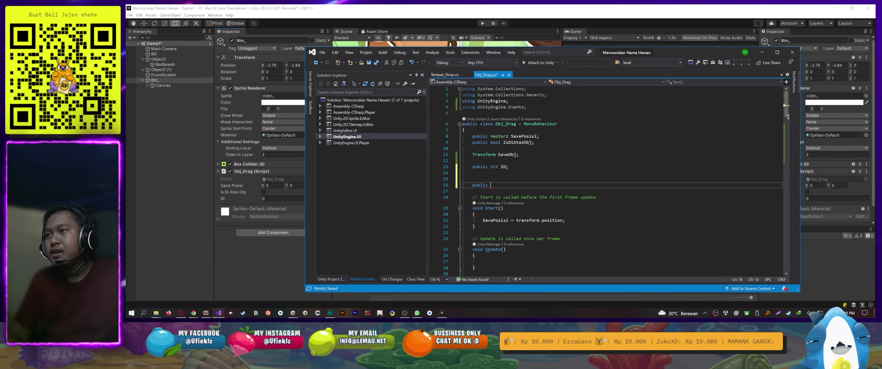
type("u")
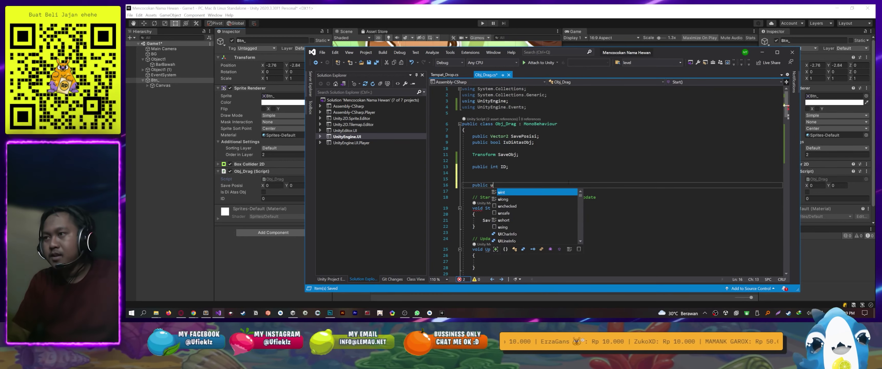
type("nityEvent ")
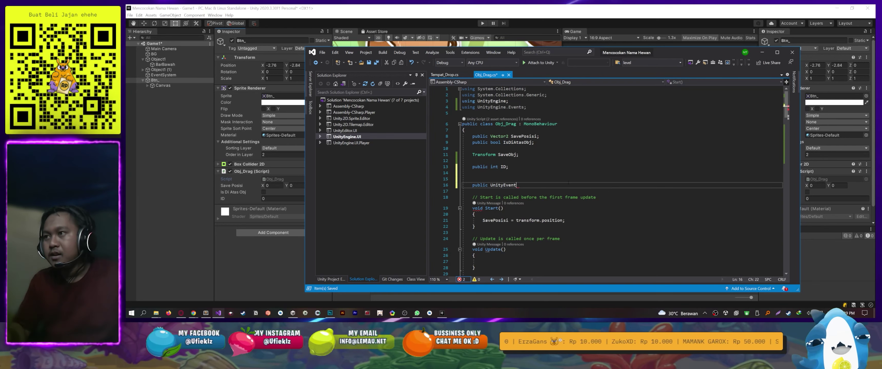
type("OnDragBena")
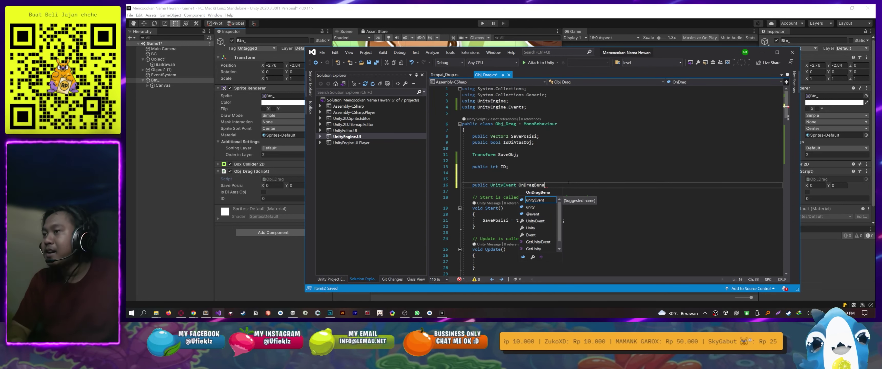
type("r;")
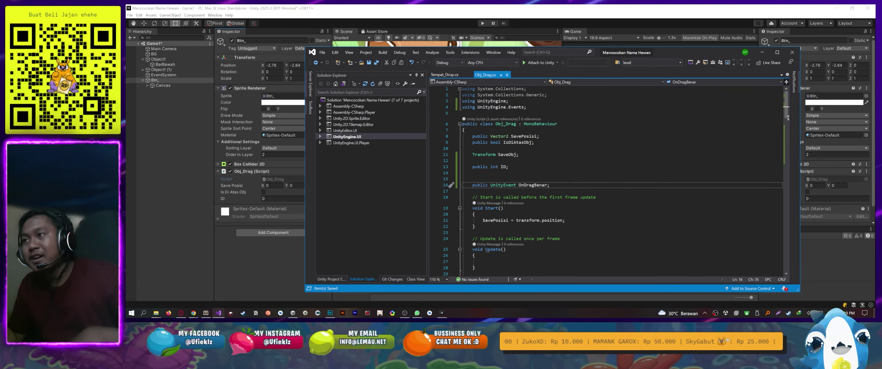
scroll(571, 181, "down", 1)
scroll(562, 174, "down", 2)
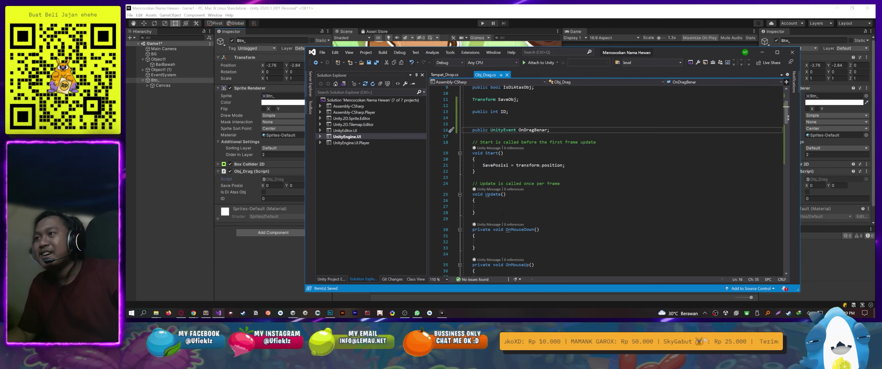
left_click(262, 199)
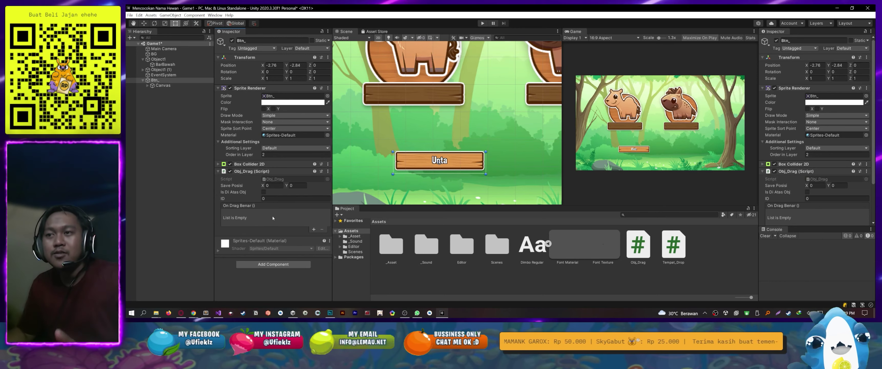
Add and remove a test listener on On Drag Benar, then go back to the Obj_Drag code
left_click(312, 229)
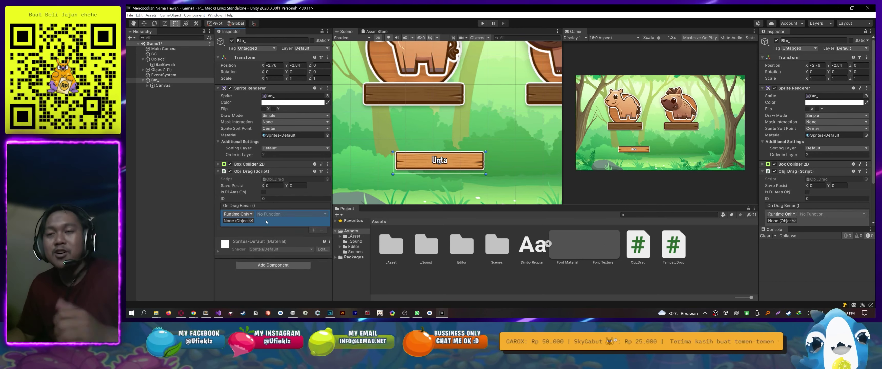
left_click(322, 230)
key("alt+Tab")
scroll(616, 181, "down", 3)
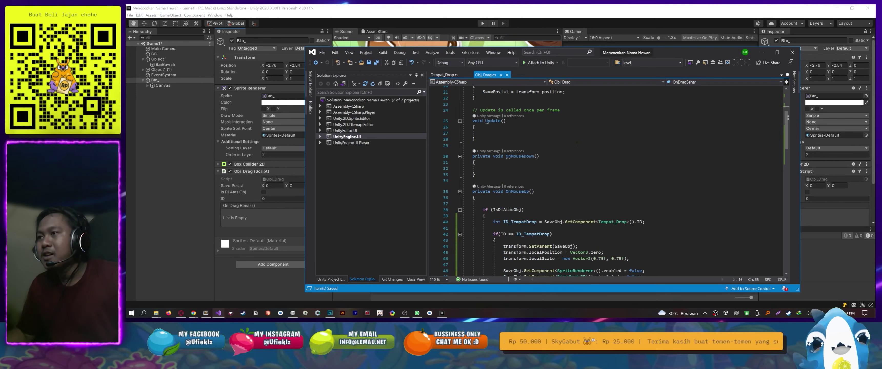
scroll(617, 182, "down", 3)
scroll(616, 181, "down", 2)
scroll(606, 182, "up", 1)
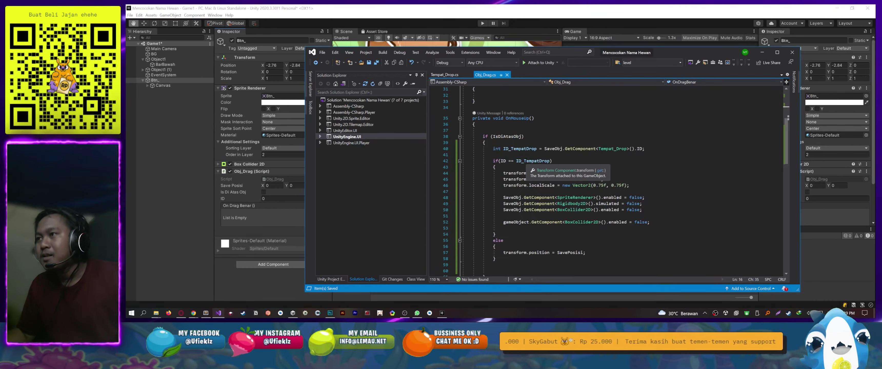
Add 'OnDragBenar.Invoke();' after the BoxCollider2D-disabling line and return to Unity
left_click(665, 222)
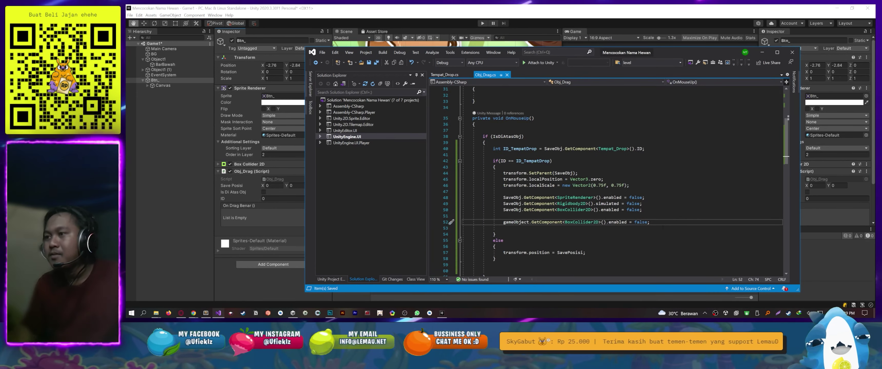
key("Return")
key("Return")
type("ontem")
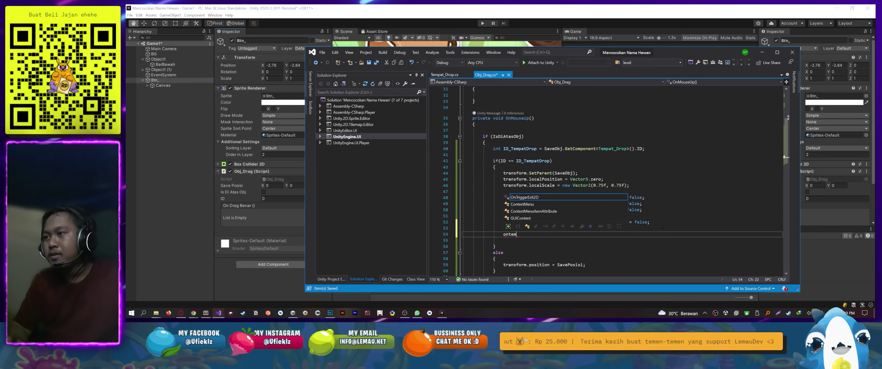
key("BackSpace")
key("BackSpace")
key("BackSpace")
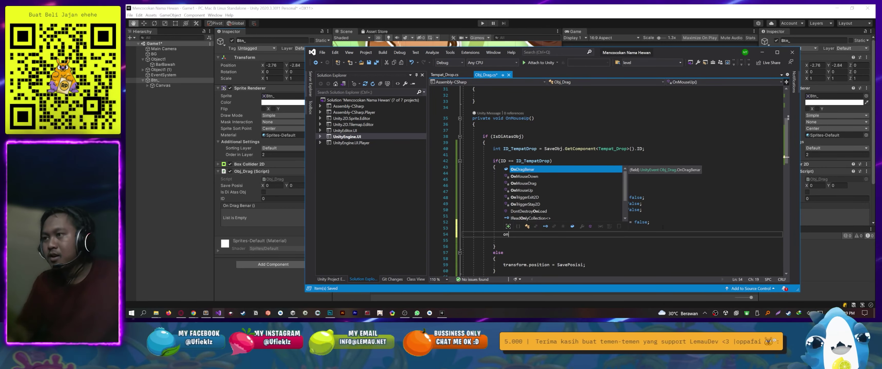
key("Tab")
type(".Inv")
key("Tab")
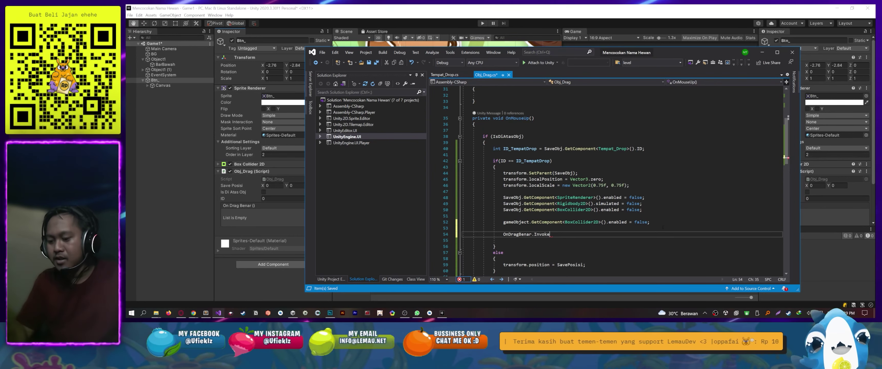
type("();")
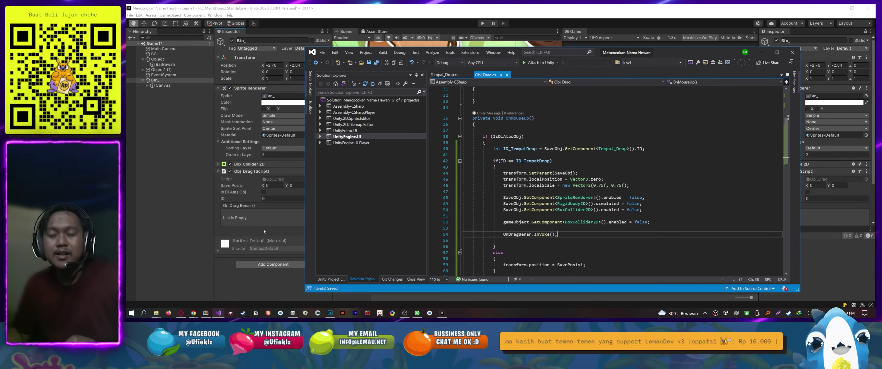
left_click(277, 225)
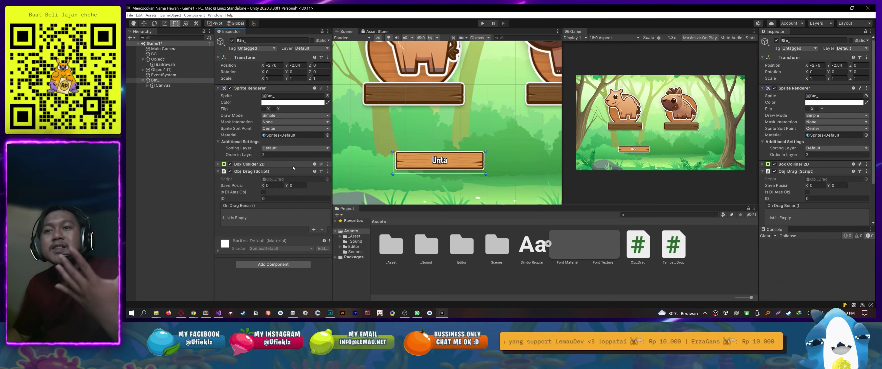
Add an On Drag Benar listener setting Btn_'s SpriteRenderer.sortingOrder to 1
left_click(314, 230)
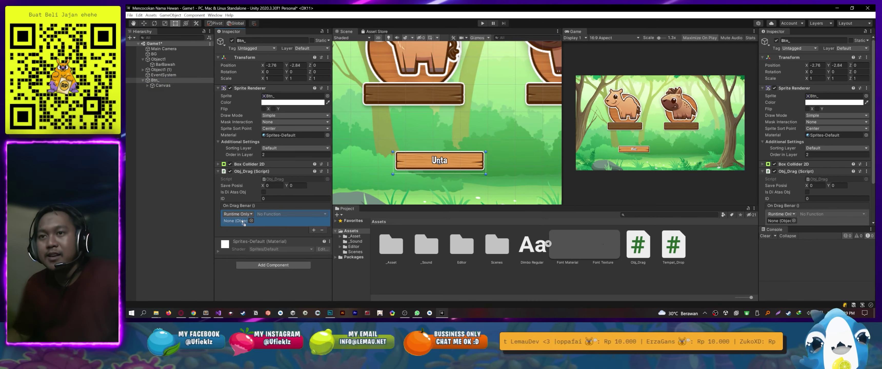
left_click(265, 215)
mouse_move(280, 244)
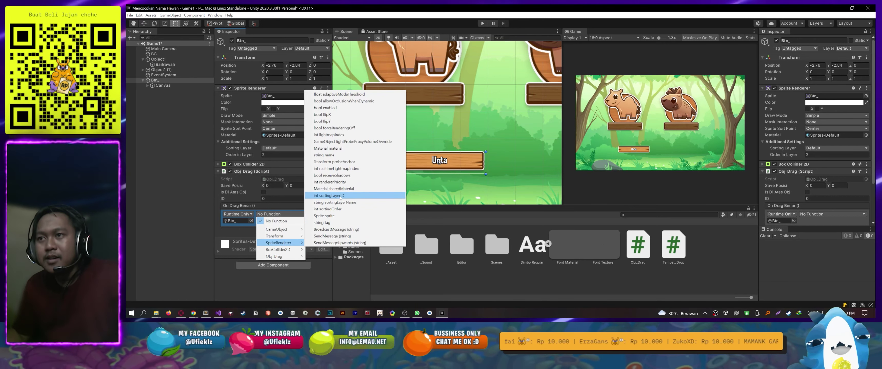
left_click(332, 209)
left_click(274, 222)
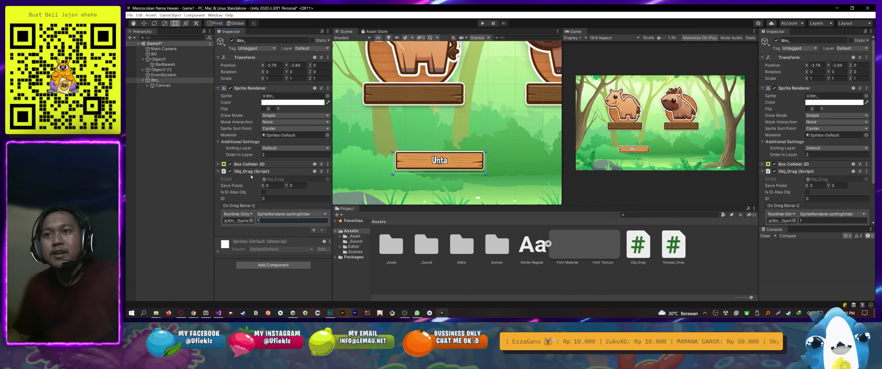
Add a Canvas listener setting Canvas.sortingOrder to 2, then briefly play-test
left_click(314, 231)
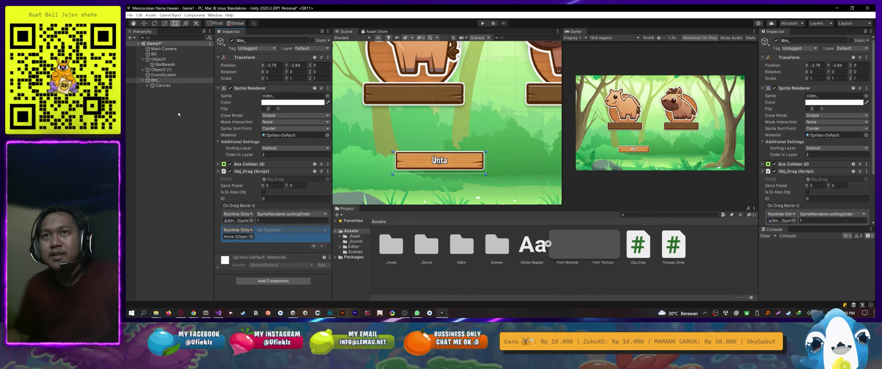
left_click_drag(163, 86, 239, 237)
left_click(262, 231)
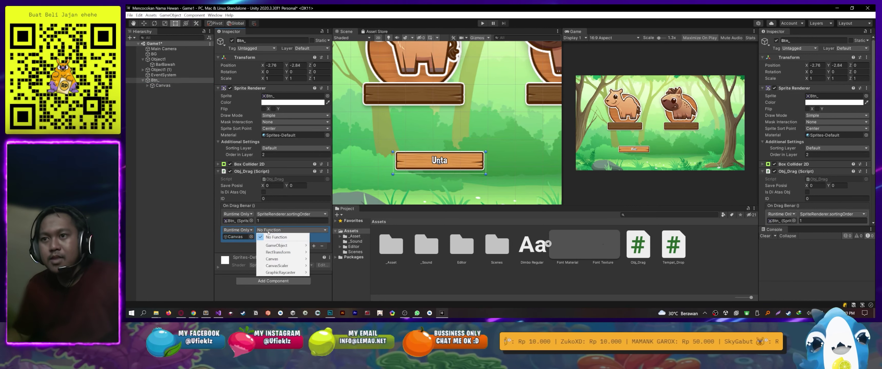
mouse_move(285, 261)
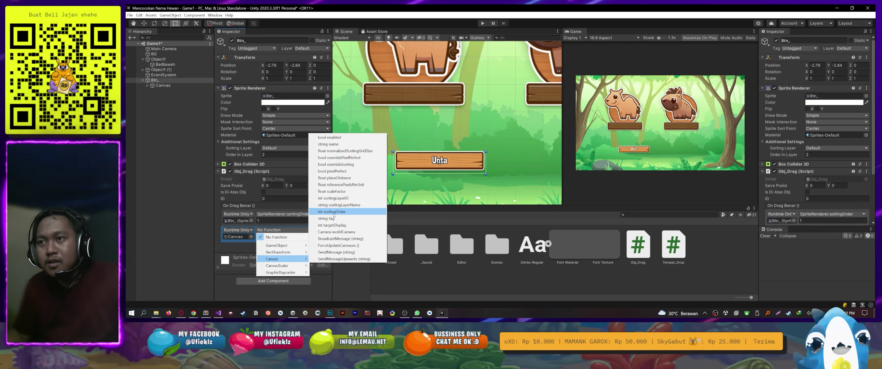
left_click(333, 212)
double_click(259, 236)
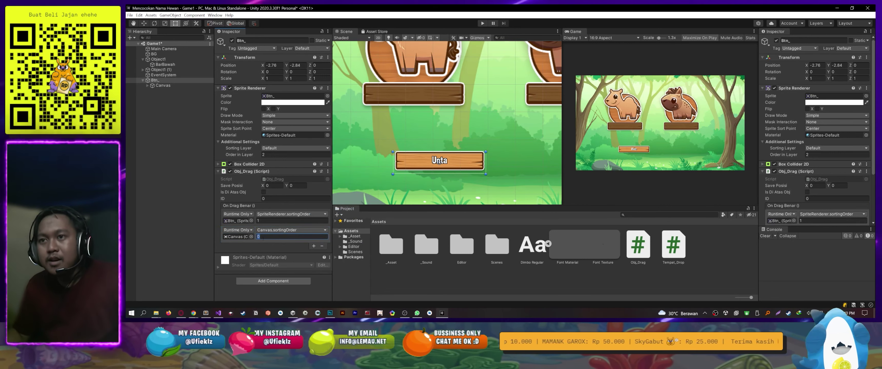
double_click(236, 237)
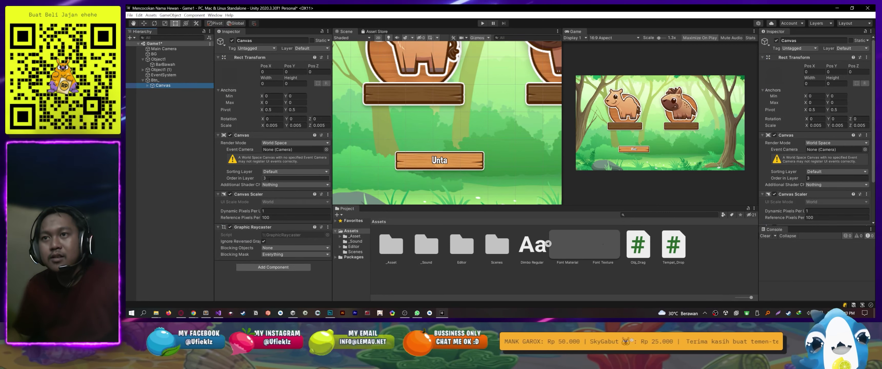
left_click(164, 82)
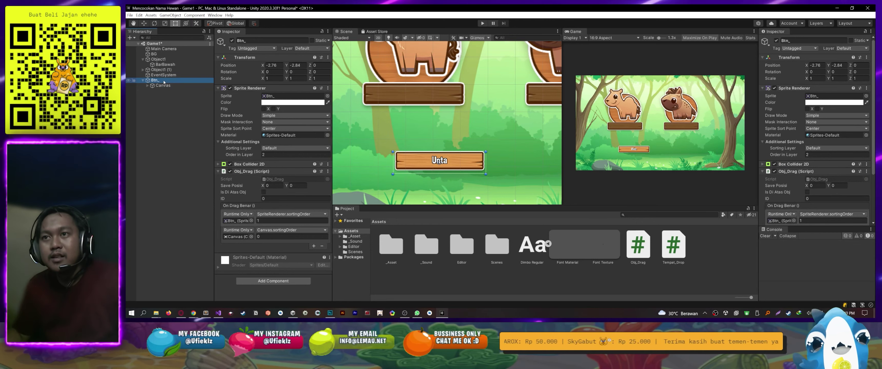
left_click(274, 236)
type("2")
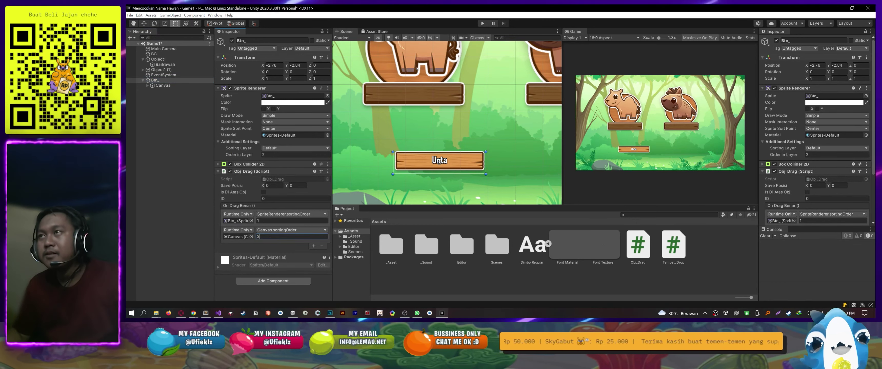
key("ctrl+p")
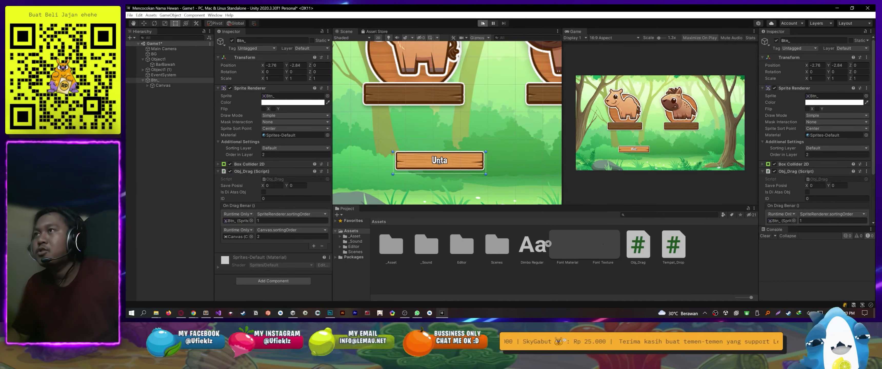
key("ctrl+p")
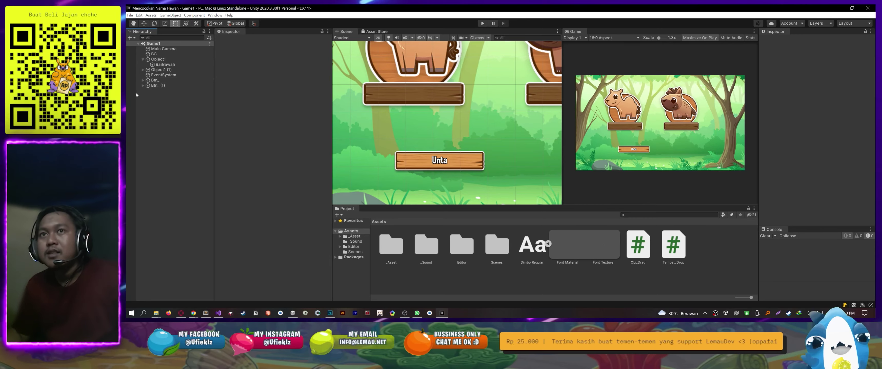
Move Btn_ (1) right to 2.63, -3.03, set its drag ID to 1, and start Play
left_click(153, 85)
key("w")
scroll(445, 120, "down", 2)
left_click_drag(389, 156, 505, 159)
left_click(142, 80)
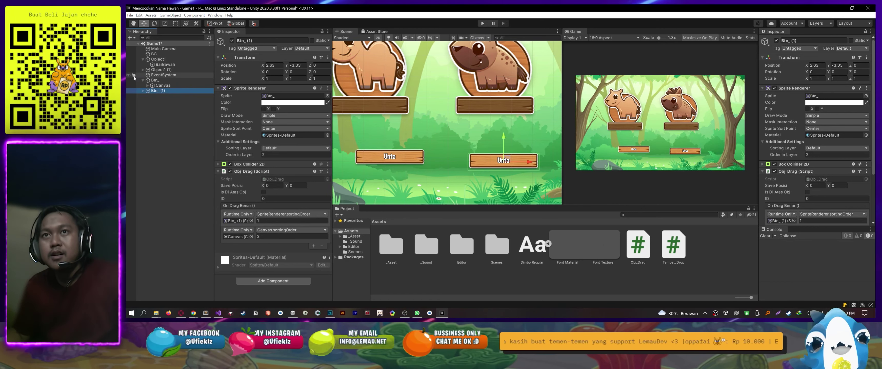
left_click(274, 199)
type("1")
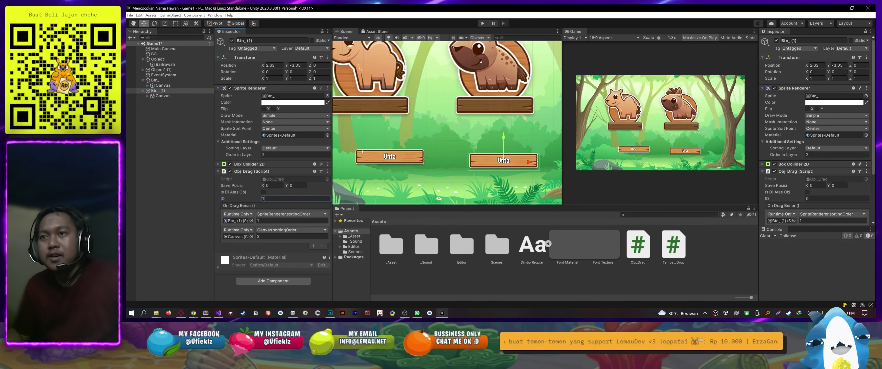
left_click(481, 23)
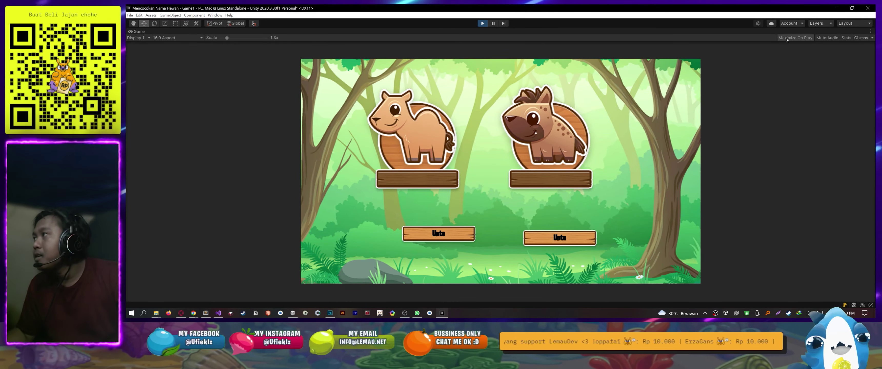
Restore the full editor layout, save the scene, and restart Play mode
right_click(155, 33)
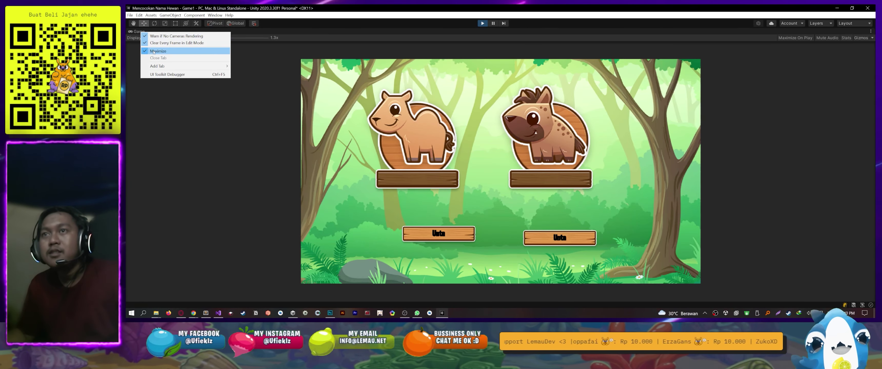
left_click(164, 37)
key("ctrl+s")
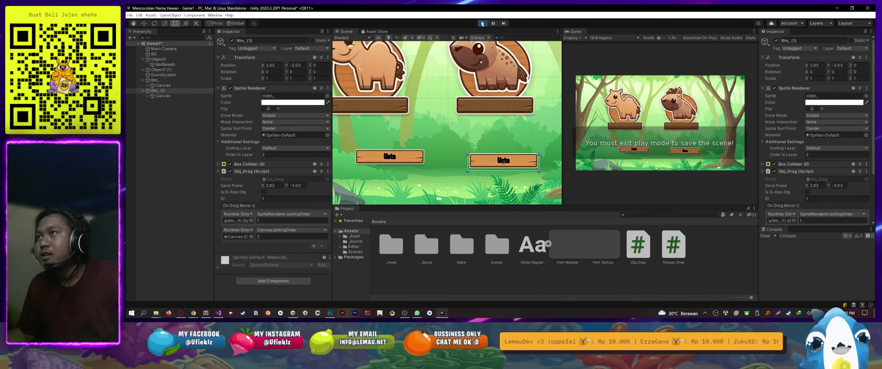
left_click(483, 24)
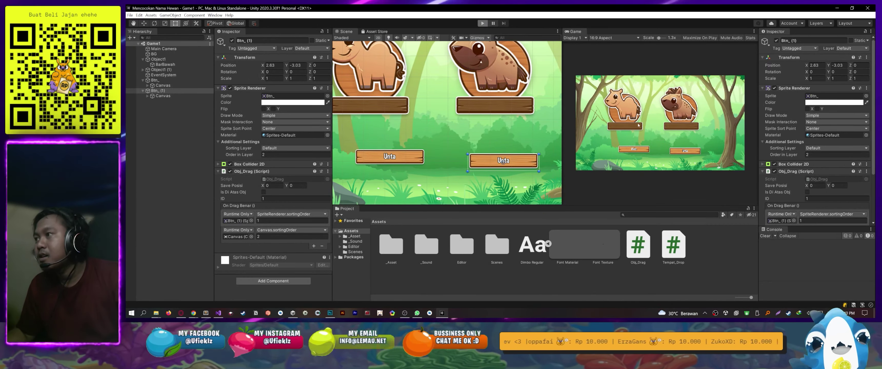
key("ctrl+p")
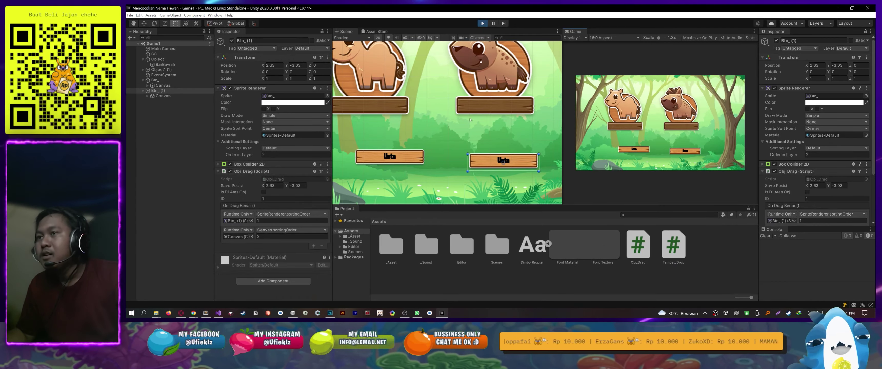
Maximize the Game view, drag the Unta labels onto the name boards, then stop playing
left_click_drag(561, 128, 459, 128)
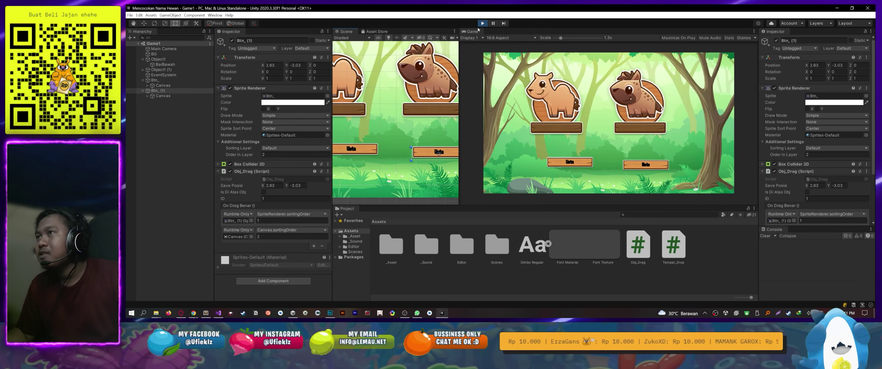
right_click(475, 33)
left_click(490, 52)
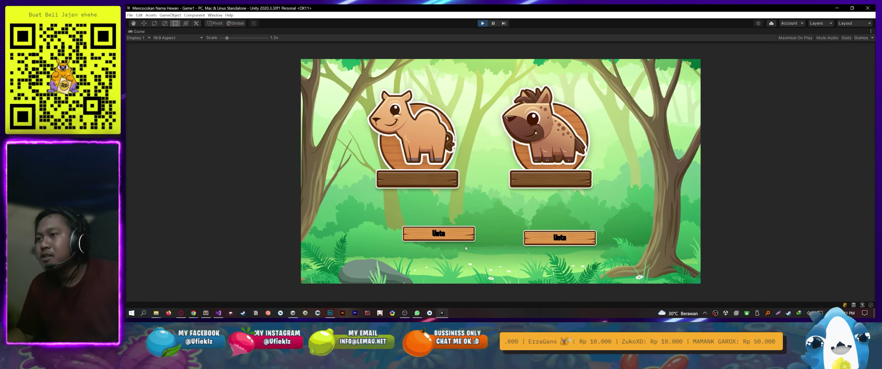
mouse_move(439, 238)
left_mouse_down()
mouse_move(452, 239)
mouse_move(418, 180)
left_mouse_up()
mouse_move(554, 238)
left_mouse_down()
mouse_move(420, 180)
mouse_move(561, 200)
left_mouse_up()
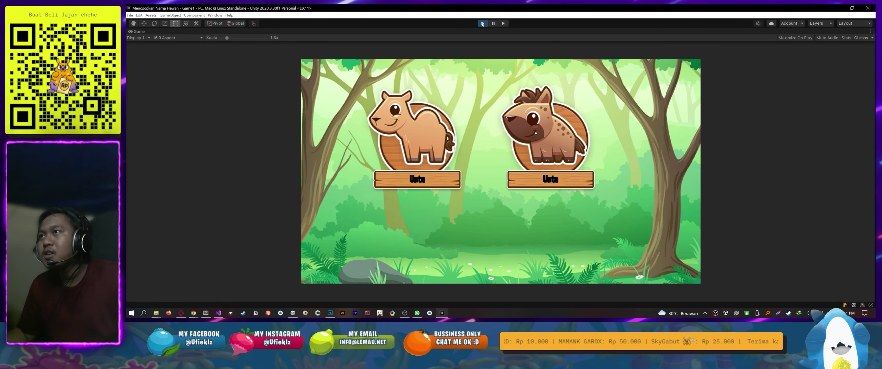
left_click(483, 24)
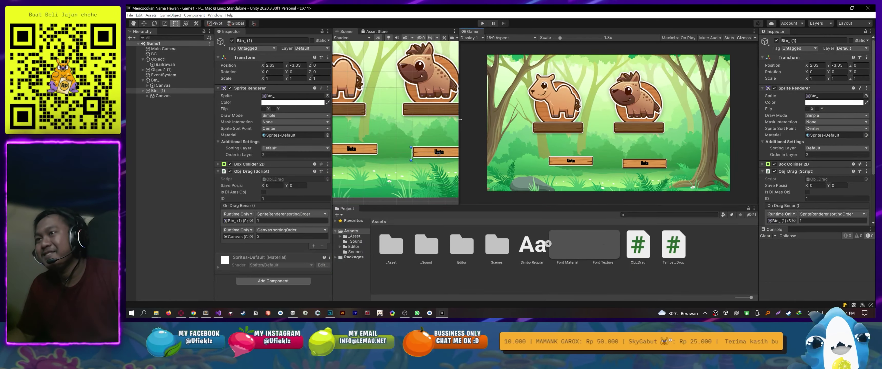
Delete the second Unta label Btn_ (1) and the hyena Object1 (1)
left_click_drag(460, 119, 523, 120)
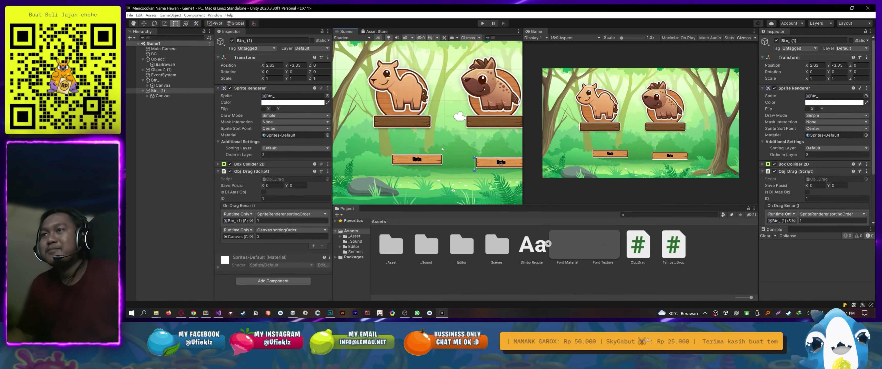
middle_click_drag(442, 149, 421, 150)
left_click(143, 80)
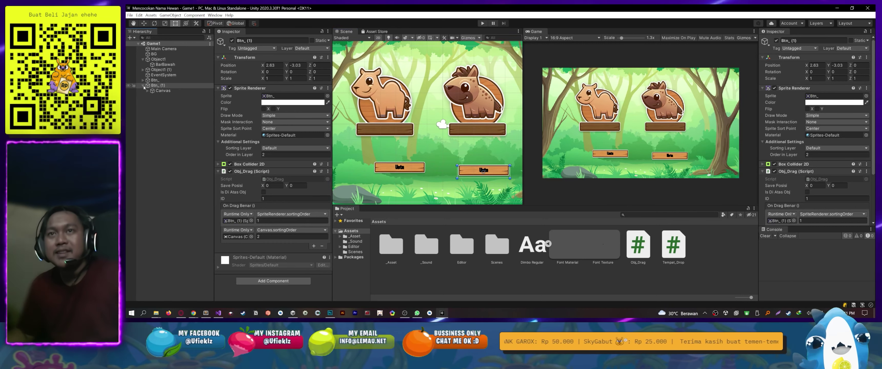
left_click(144, 60)
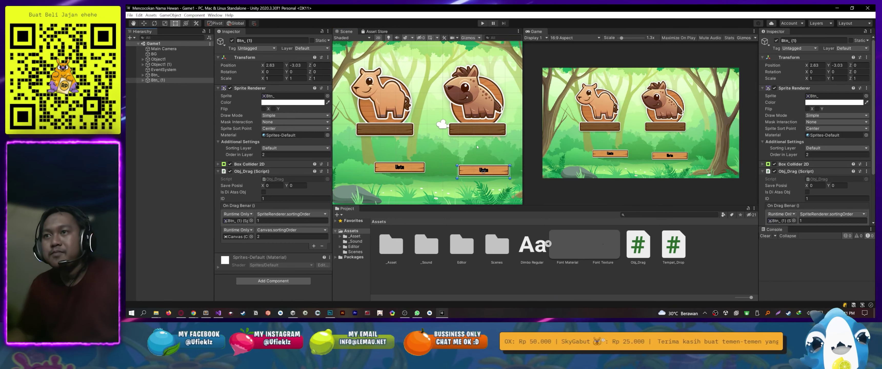
key("Delete")
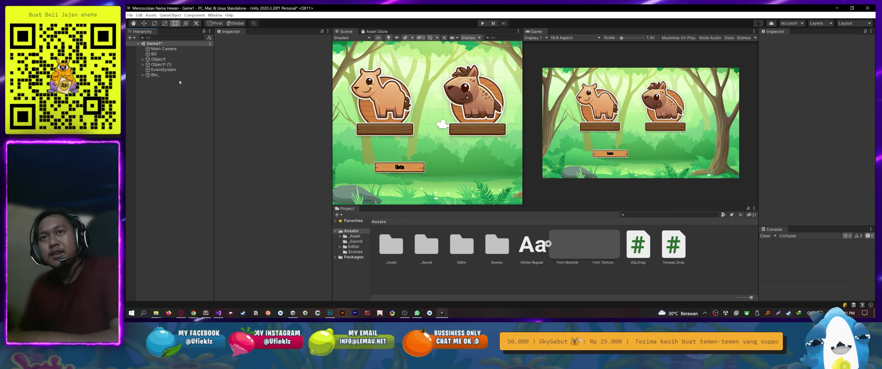
left_click(171, 65)
key("Delete")
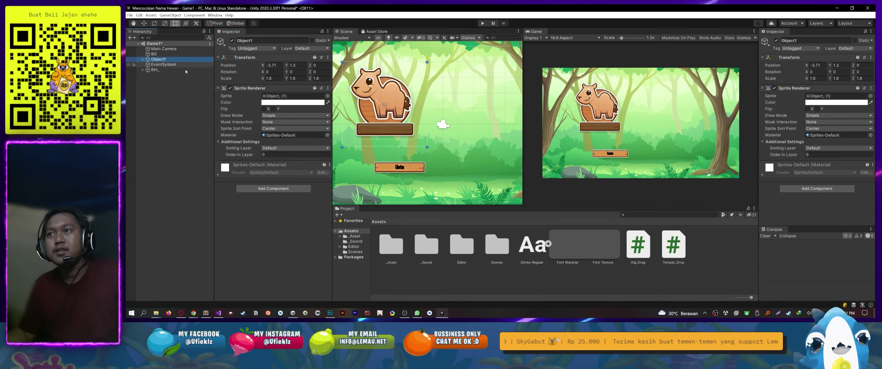
Move the big camel left and duplicate it with scale 1, 1
scroll(393, 89, "down", 2)
mouse_move(410, 111)
left_mouse_down()
mouse_move(386, 107)
mouse_move(449, 113)
left_mouse_up()
key("ctrl+d")
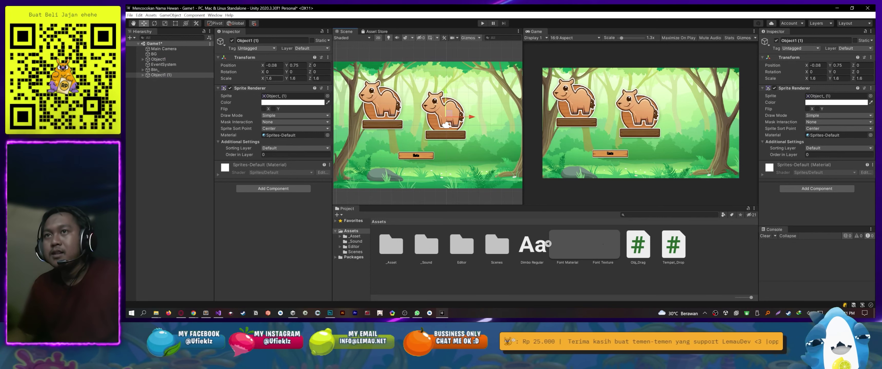
type("1")
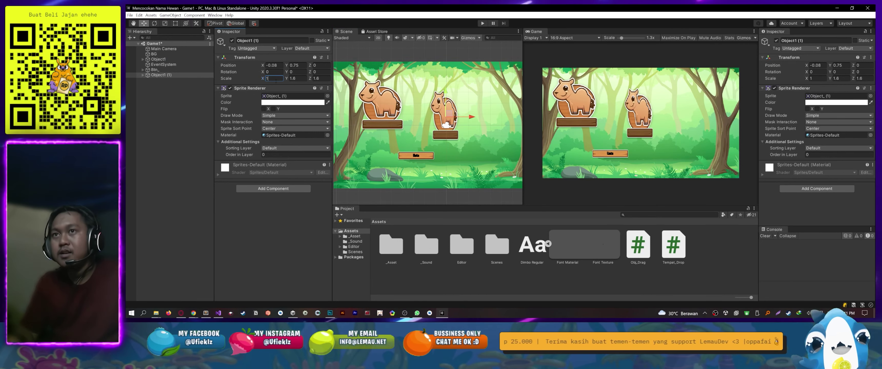
key("Tab")
type("1")
key("Tab")
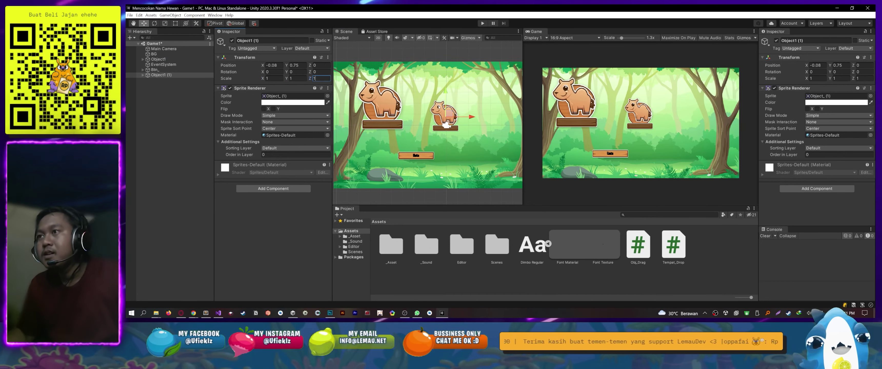
Add a third camel copy scaled 0.8 at the right and reposition the middle camel
left_click_drag(447, 113, 428, 112)
middle_click_drag(428, 111, 400, 111)
key("ctrl+d")
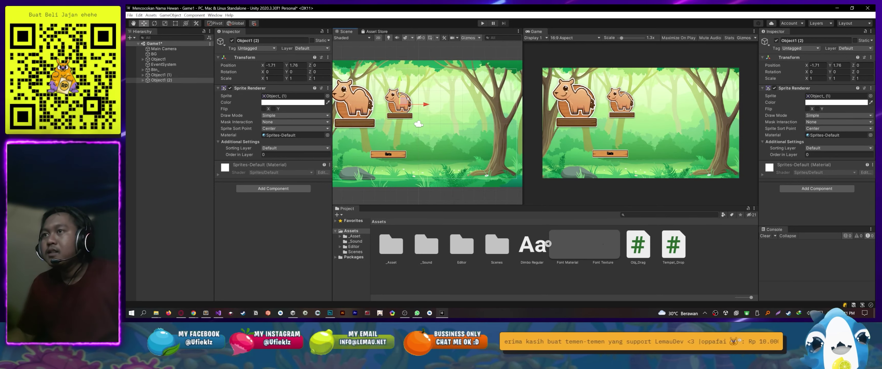
left_click_drag(400, 111, 443, 118)
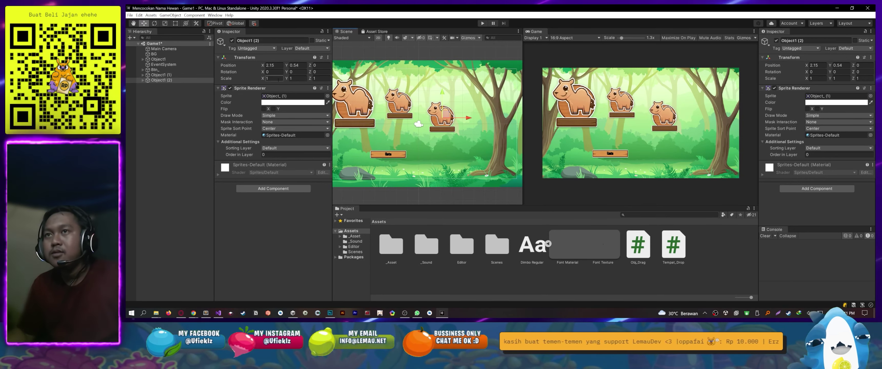
type("0.8")
key("Tab")
type("0.8")
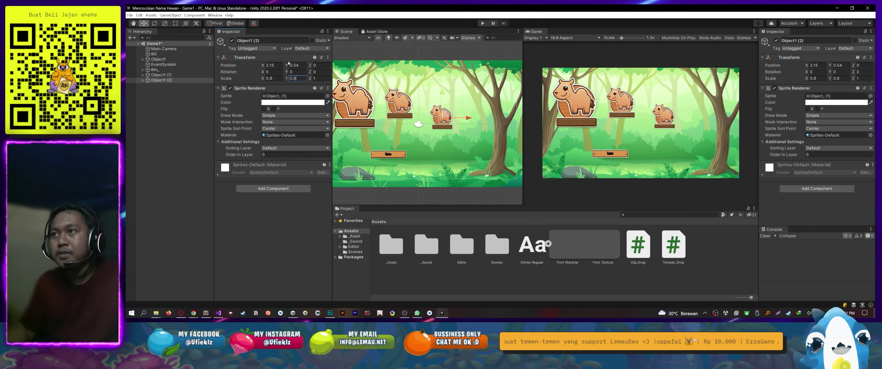
left_click_drag(442, 117, 459, 125)
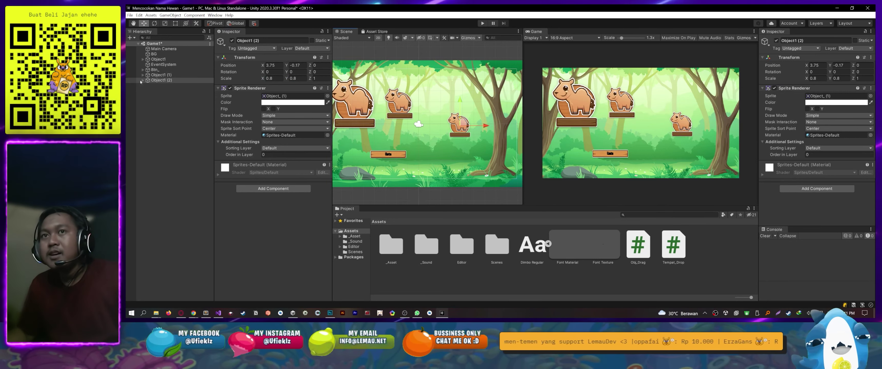
left_click(163, 75)
left_click_drag(407, 103, 425, 112)
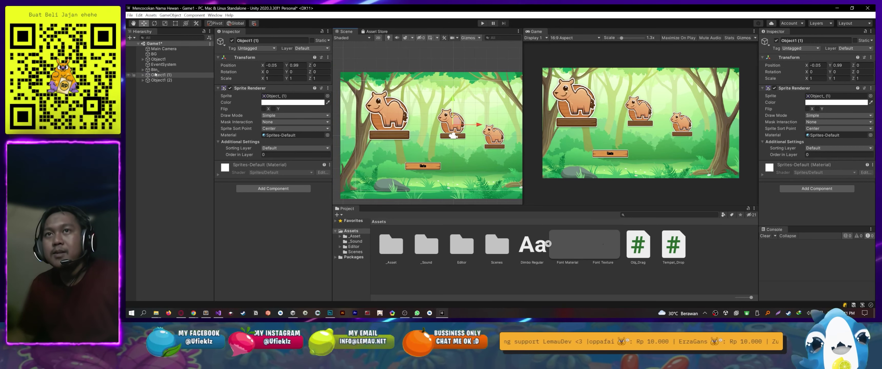
Move Btn_ below the camels in the Hierarchy and duplicate it to the lower right
left_click_drag(155, 69, 156, 83)
key("ctrl+d")
key("ctrl+d")
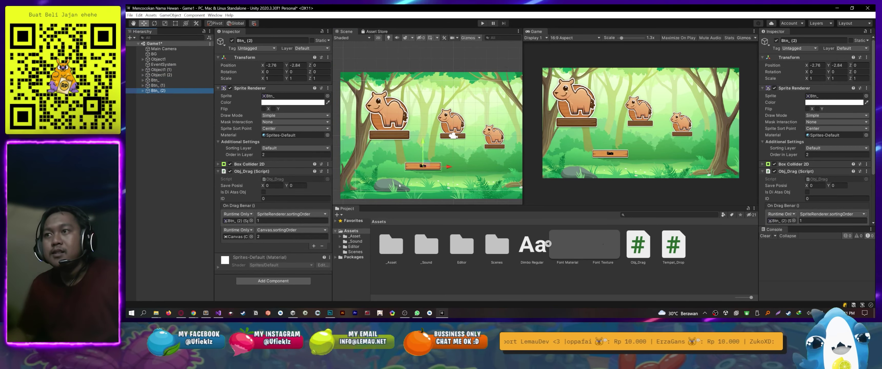
mouse_move(425, 166)
left_mouse_down()
mouse_move(446, 185)
mouse_move(485, 174)
left_mouse_up()
left_click(157, 86)
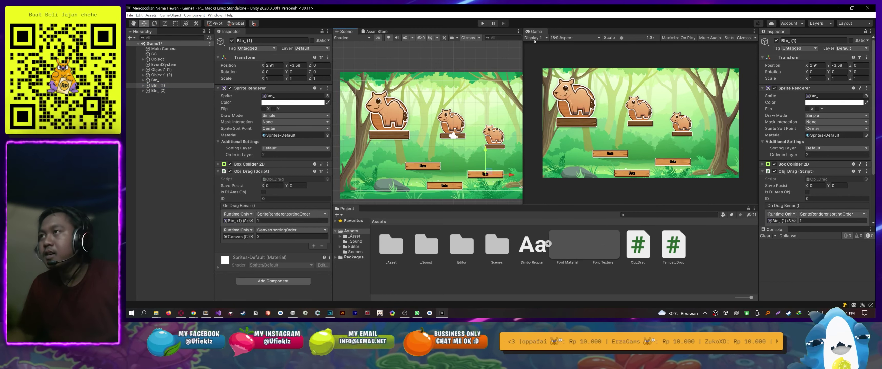
Maximize the Game view and start Play mode
right_click(535, 31)
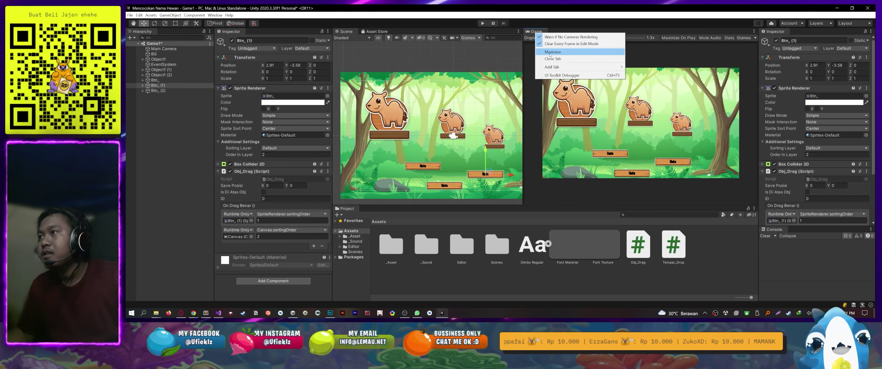
left_click(535, 21)
right_click(539, 32)
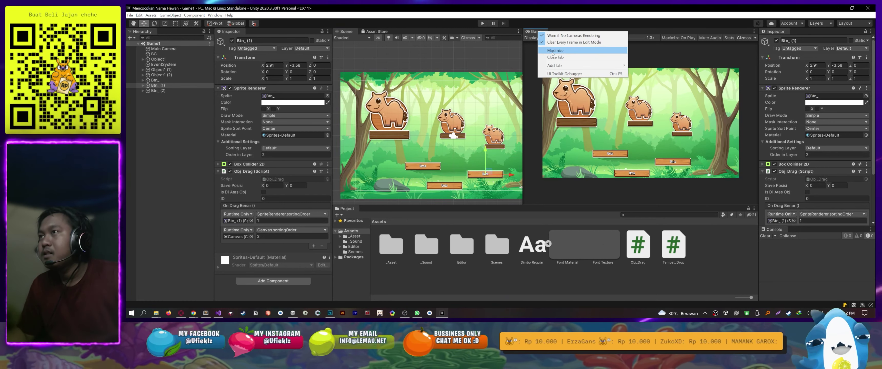
left_click(554, 50)
key("ctrl+p")
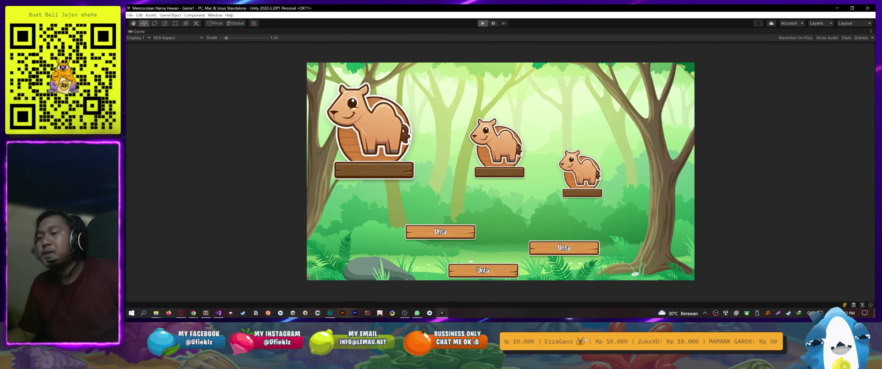
Drop Unta labels onto the large, middle and small camels' boards, then stop playing
left_click(463, 237)
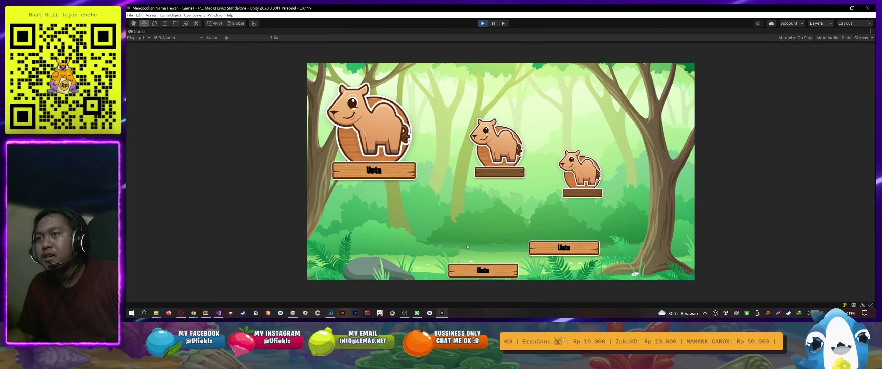
left_click_drag(473, 267, 501, 176)
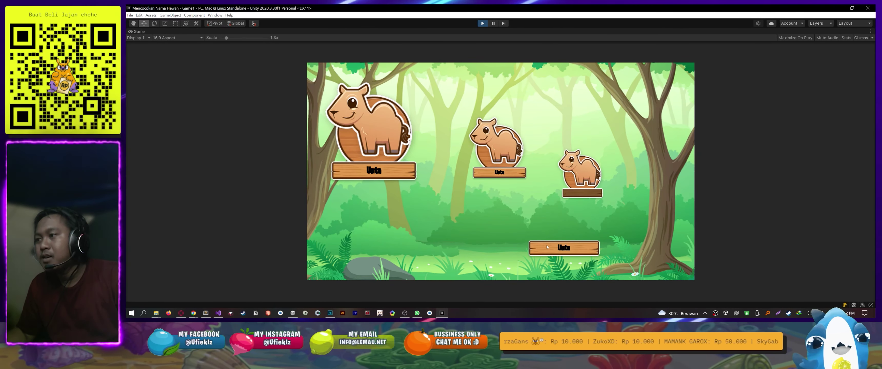
left_click_drag(547, 247, 591, 209)
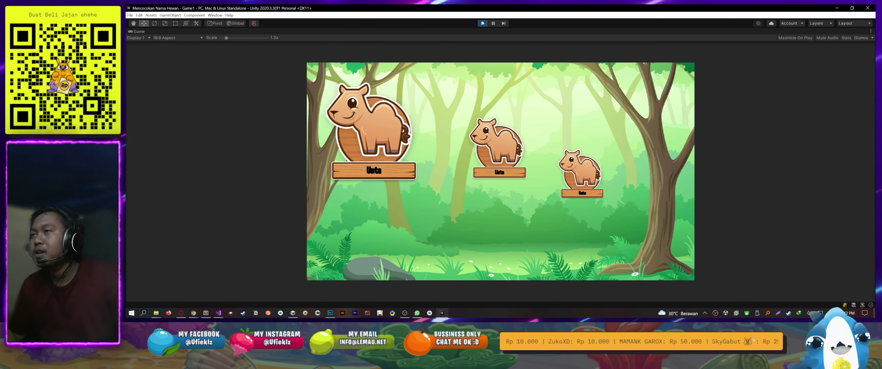
left_click(482, 23)
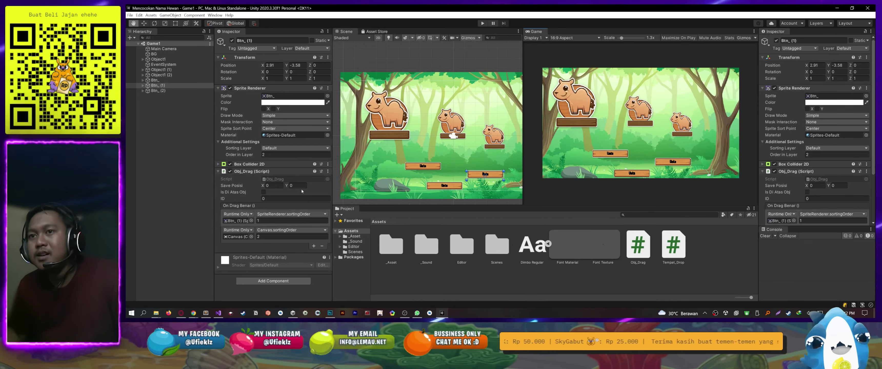
In Obj_Drag.cs, add [HideInInspector] to the SavePosisi and IsDiAtasObj declarations
key("alt+Tab")
left_click(473, 160)
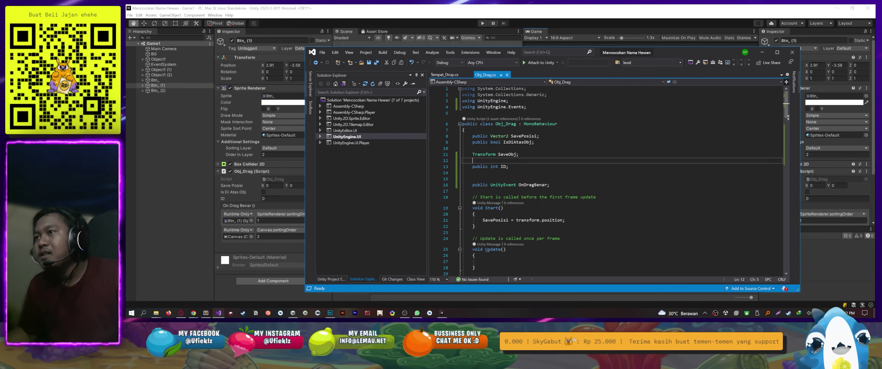
left_click(473, 136)
type("[")
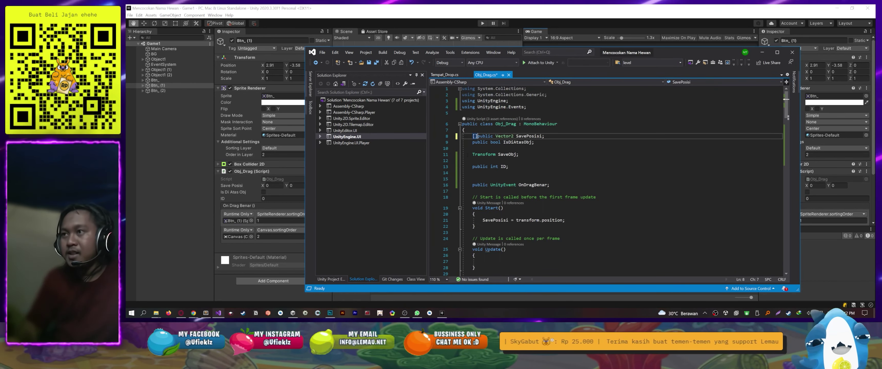
type("Hide")
key("Tab")
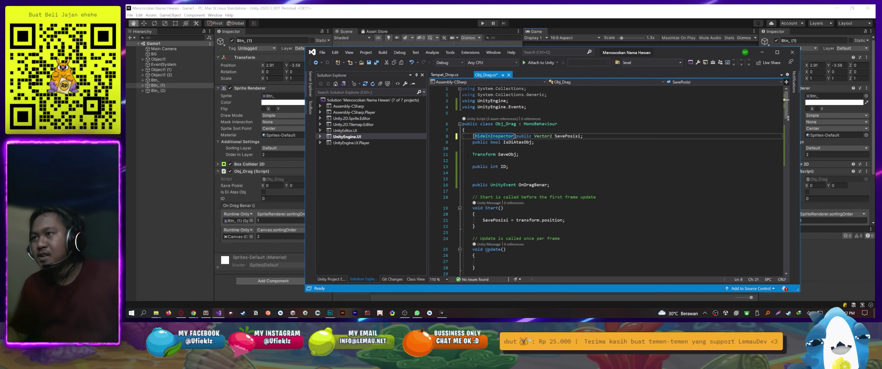
left_click(473, 160)
left_click(473, 142)
type("[")
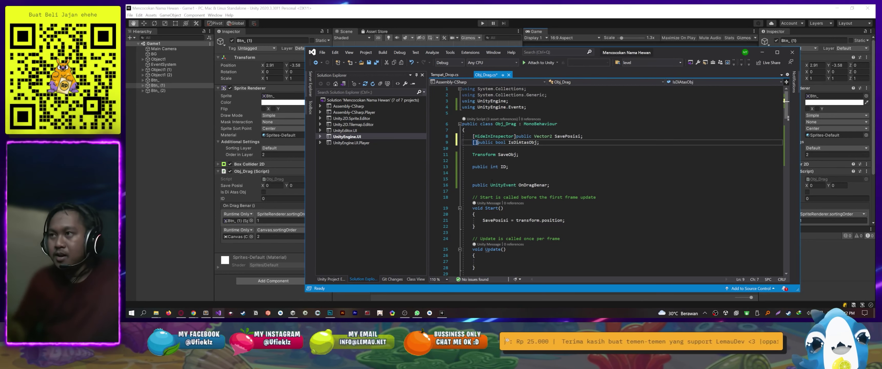
type("Hide")
key("Tab")
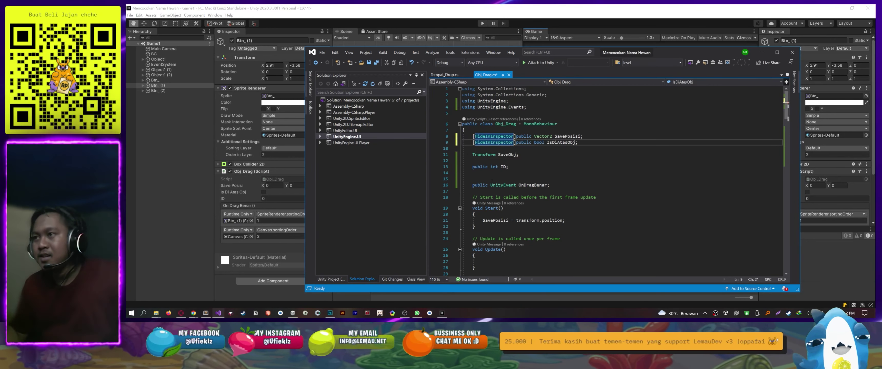
Insert a [Space] attribute line above the OnDragBenar event
left_click(509, 167)
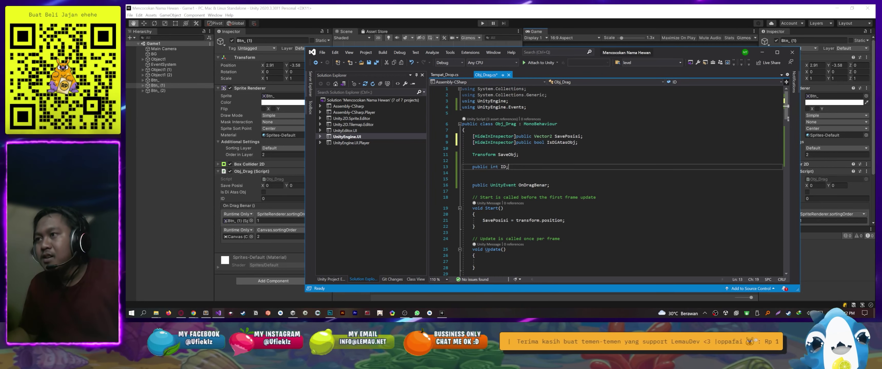
key("Down")
key("Return")
type("[Space")
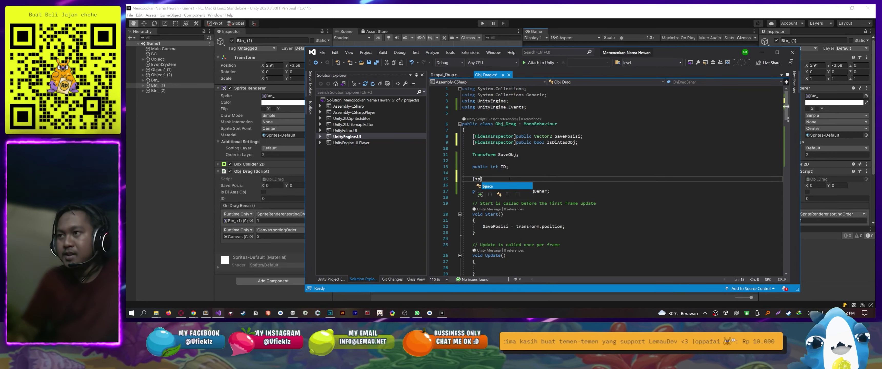
left_click(256, 194)
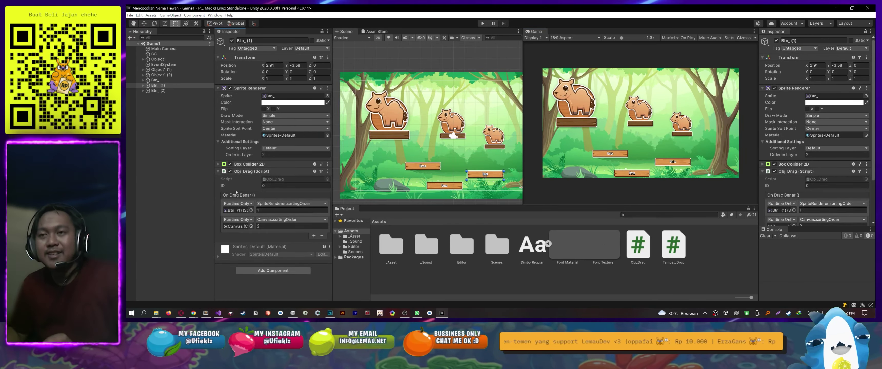
Delete the duplicate objects Btn_ (1), Btn_ (2), Object1 (1) and Object1 (2)
left_click(155, 91, "ctrl")
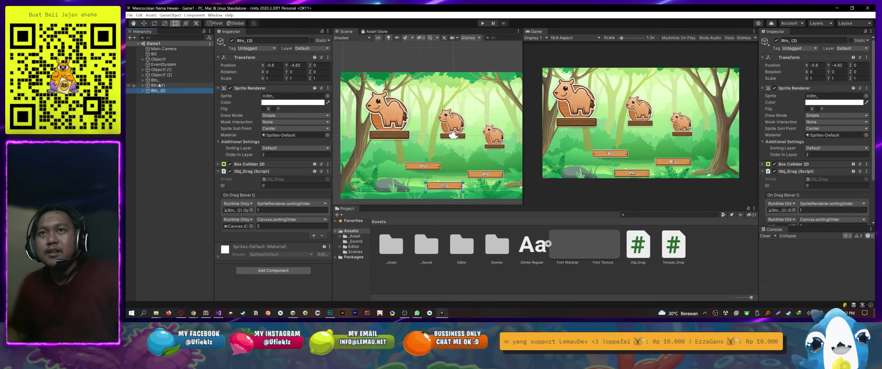
key("Delete")
left_click(161, 75)
key("Delete")
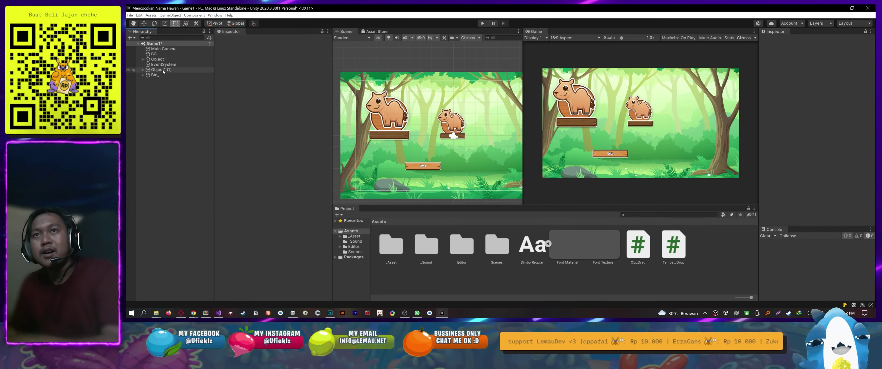
left_click(163, 70)
key("Delete")
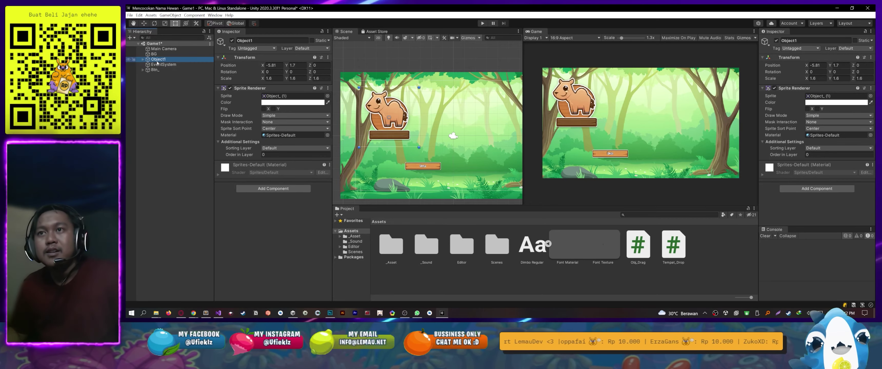
Place Object1 below Btn_ in the Hierarchy and scale the Unta board up to about 1.7
left_click(163, 70)
left_click_drag(164, 95, 157, 67)
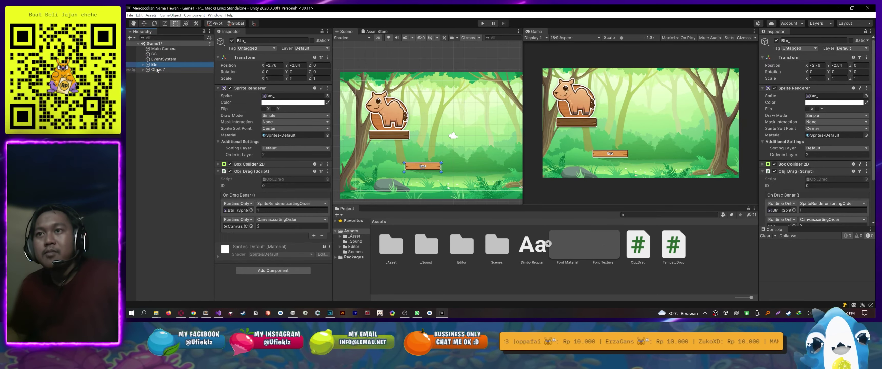
left_click(154, 65)
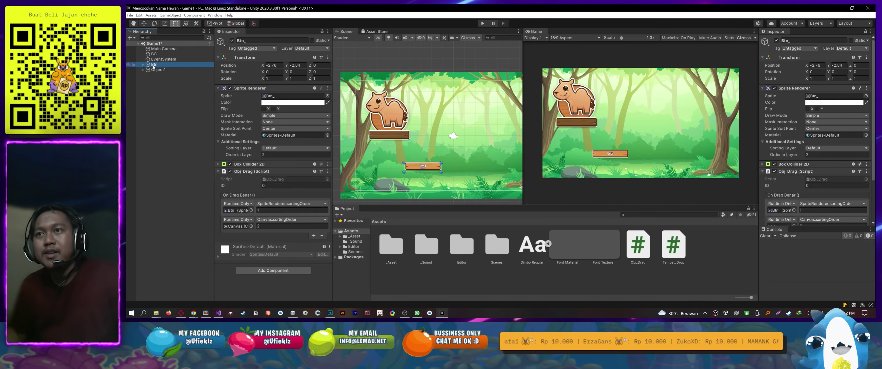
left_click(219, 165)
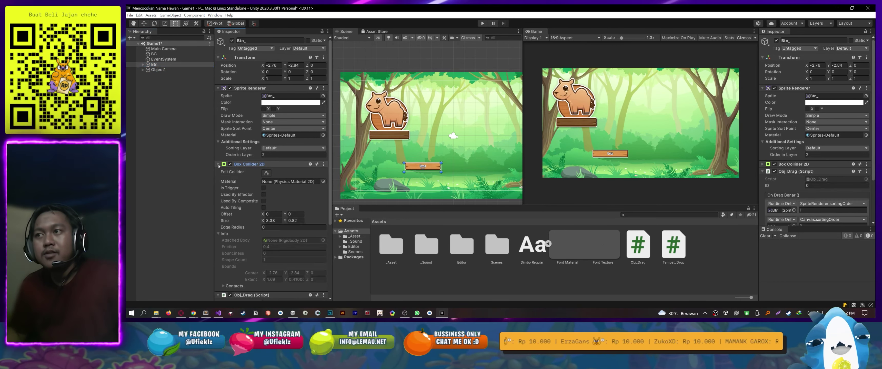
left_click(218, 165)
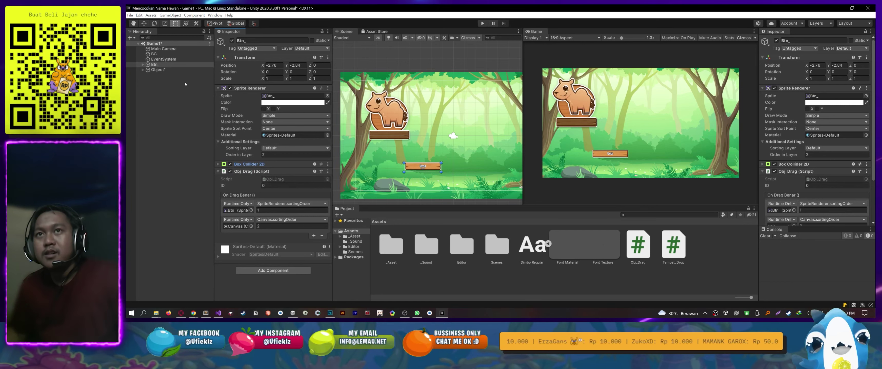
left_click(155, 64)
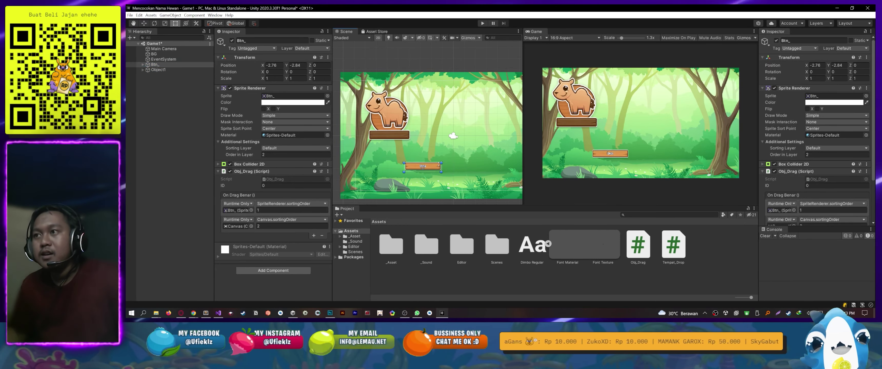
left_click_drag(441, 163, 454, 159, "alt+shift")
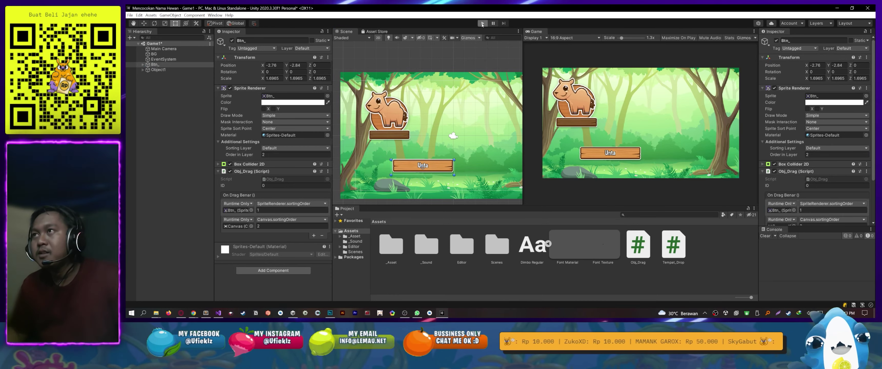
Play-test dropping the Unta label onto the camel's plank, then stop the game
left_click(482, 24)
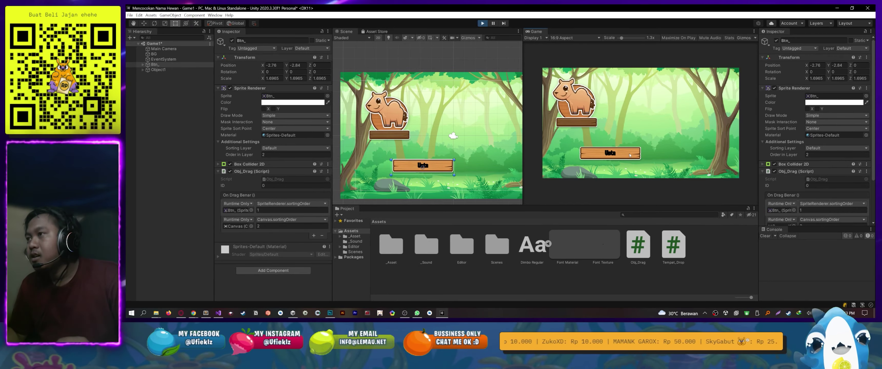
left_click_drag(611, 153, 596, 134)
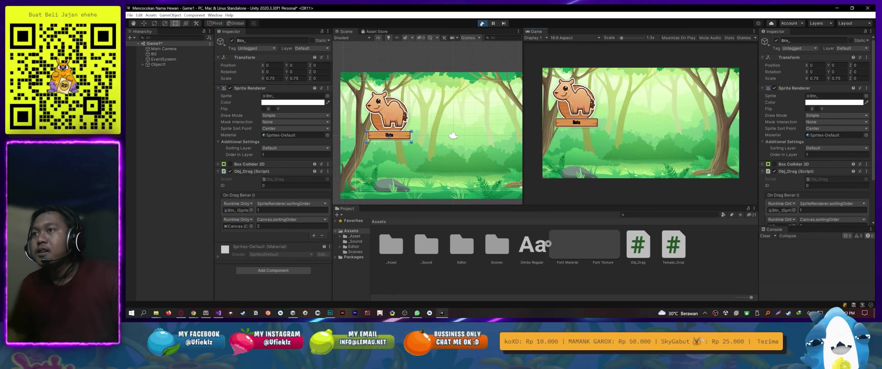
left_click(482, 24)
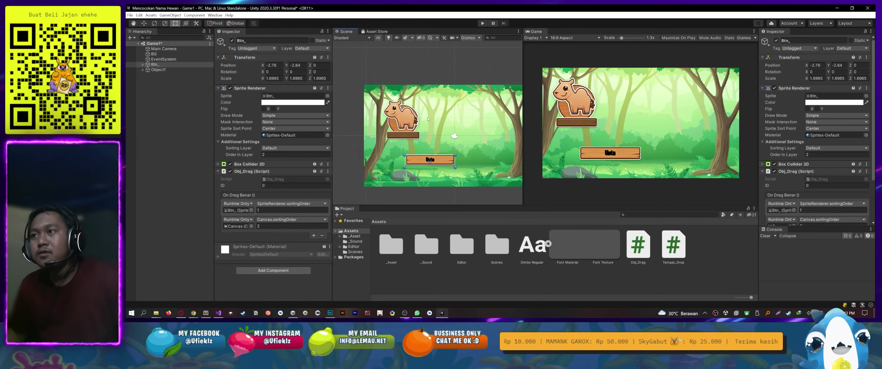
scroll(402, 129, "up", 2)
left_click(158, 71)
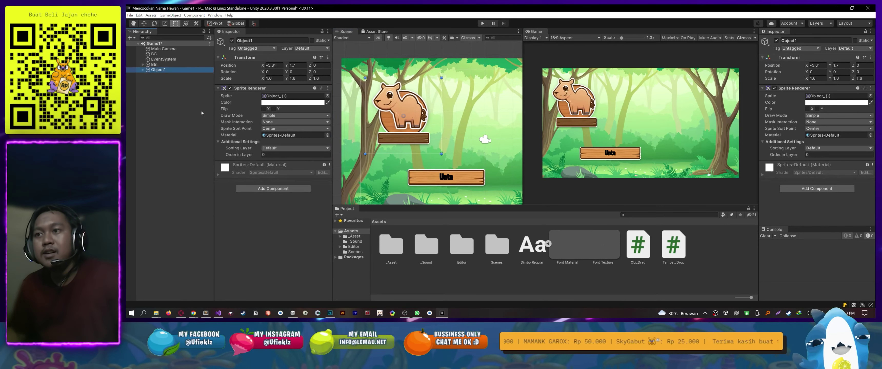
left_click(350, 232)
Create a prefab asset in Assets, keeping the default name New Prefab
right_click(398, 277)
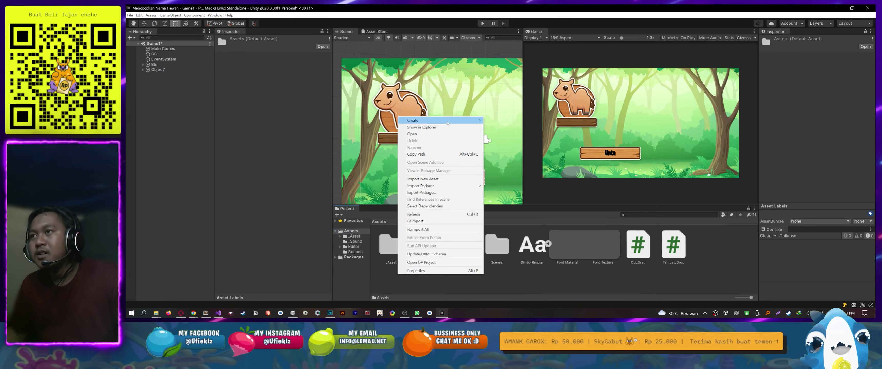
mouse_move(462, 120)
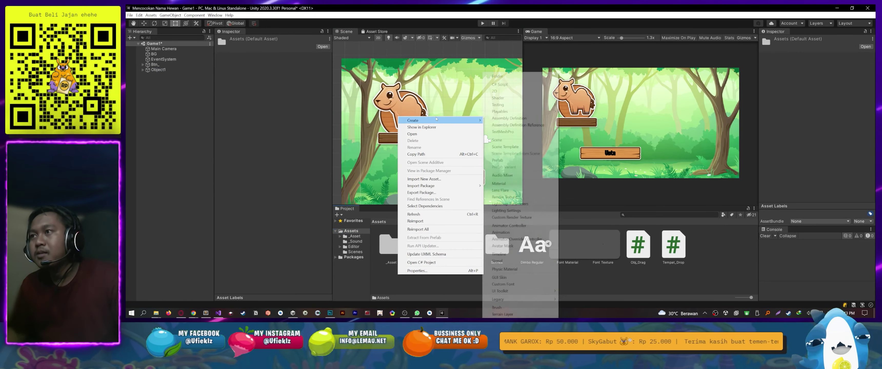
left_click(496, 160)
key("Return")
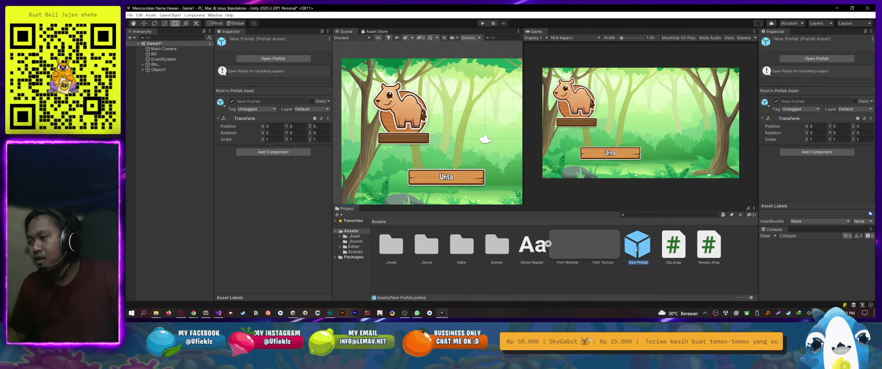
Create a folder named _Prefab in Assets and open it
right_click(492, 281)
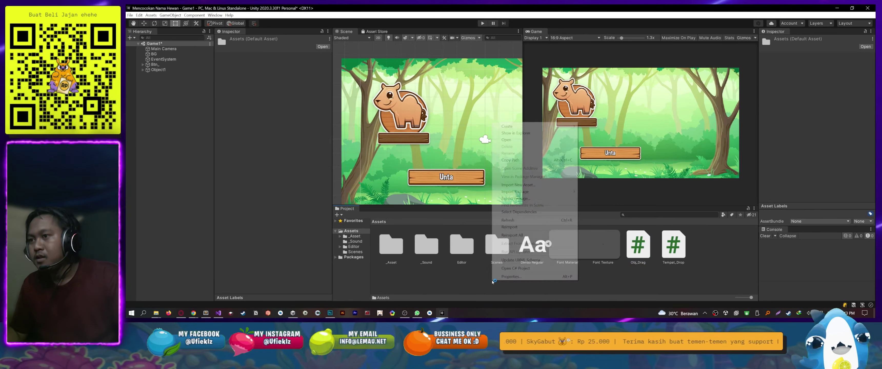
mouse_move(534, 126)
left_click(603, 76)
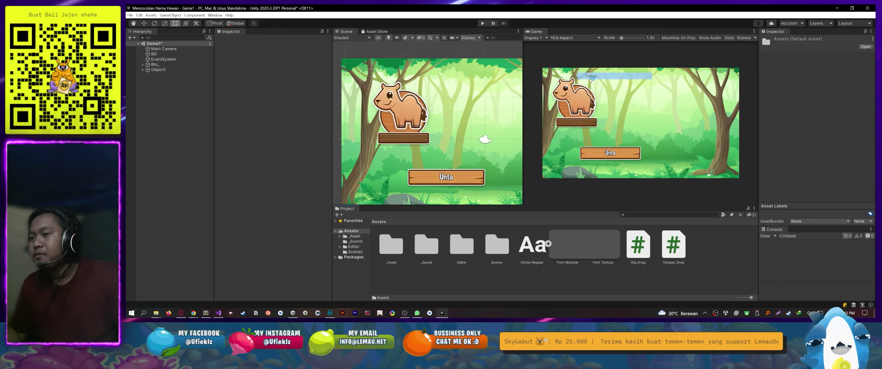
type("_Prefab")
key("Return")
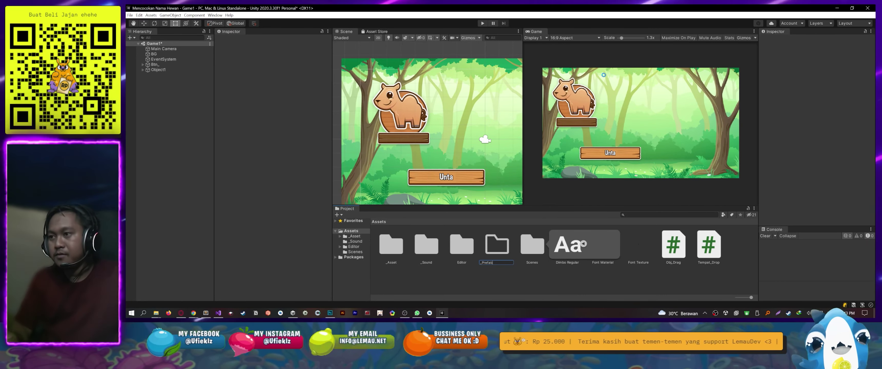
key("Return")
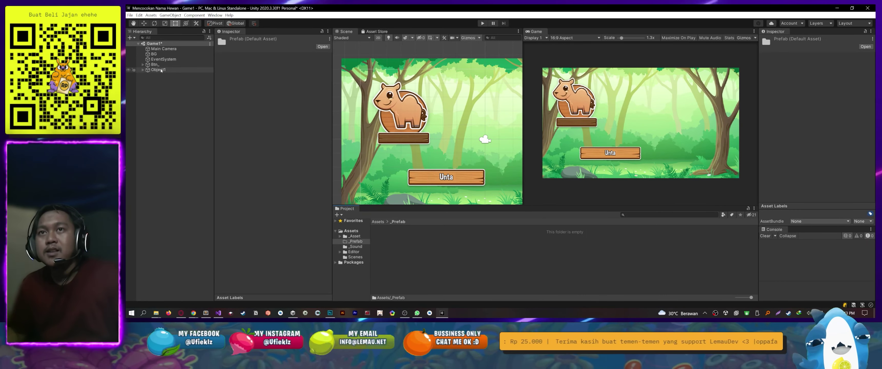
Drag Object1 into the _Prefab folder to save it as a prefab
left_click_drag(161, 70, 415, 217)
left_click_drag(431, 266, 448, 244)
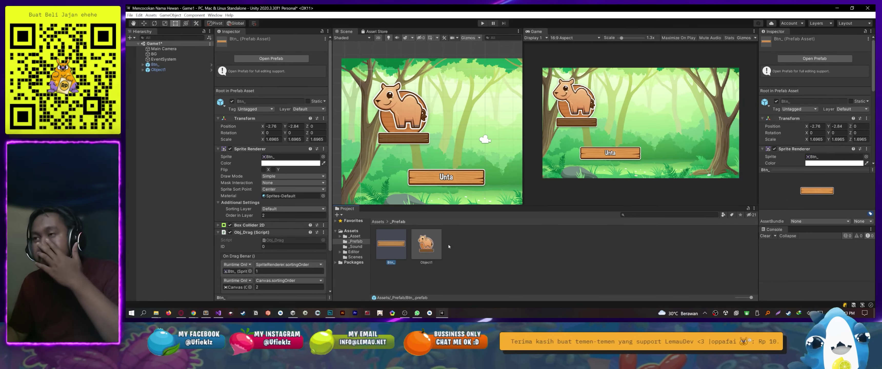
left_click(158, 69)
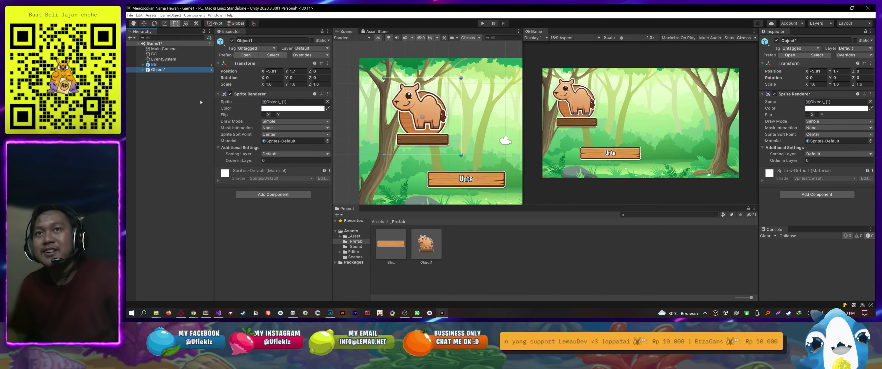
Add a new script component named Obj_TempatDrop to Object1
left_click(159, 71)
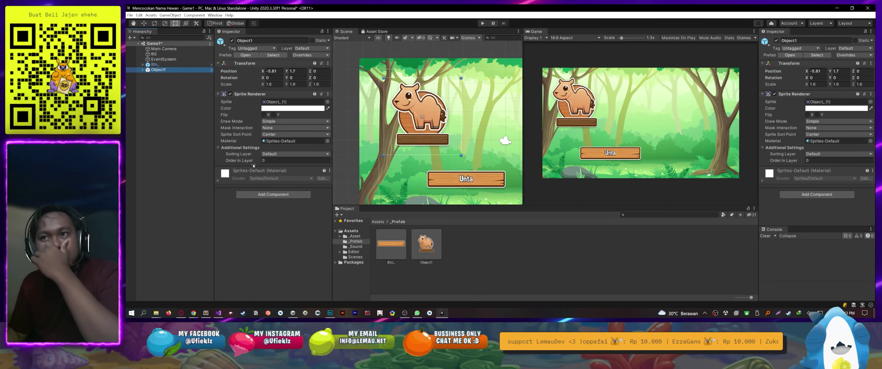
left_click(156, 75)
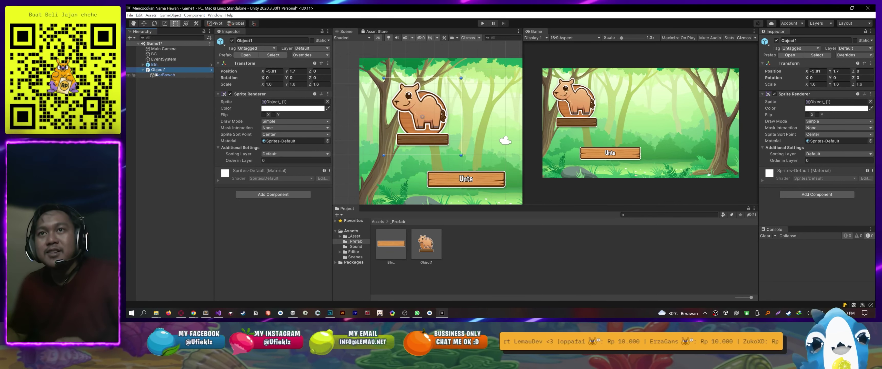
left_click(158, 70)
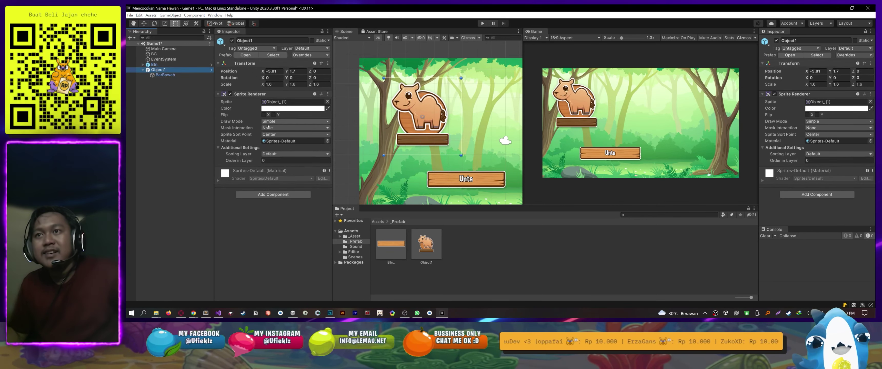
left_click(270, 194)
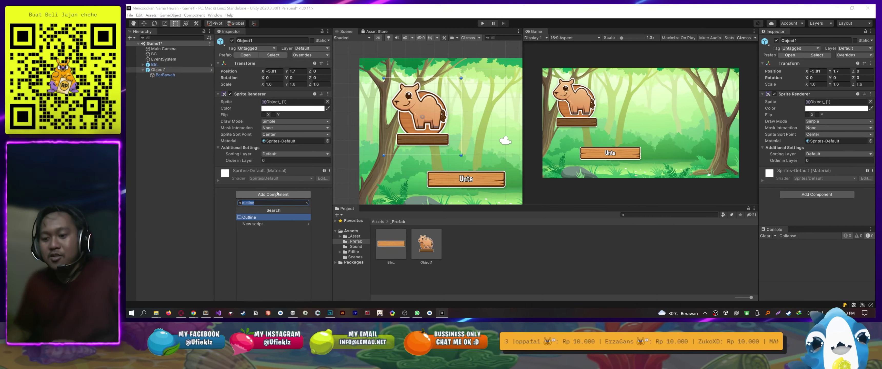
type("Obj")
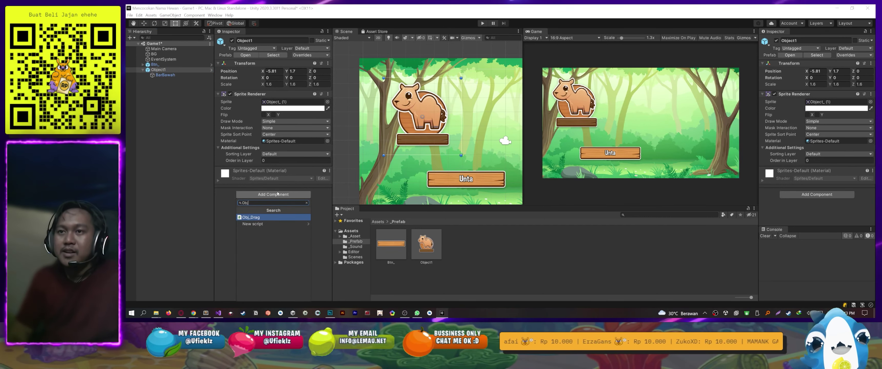
key("BackSpace")
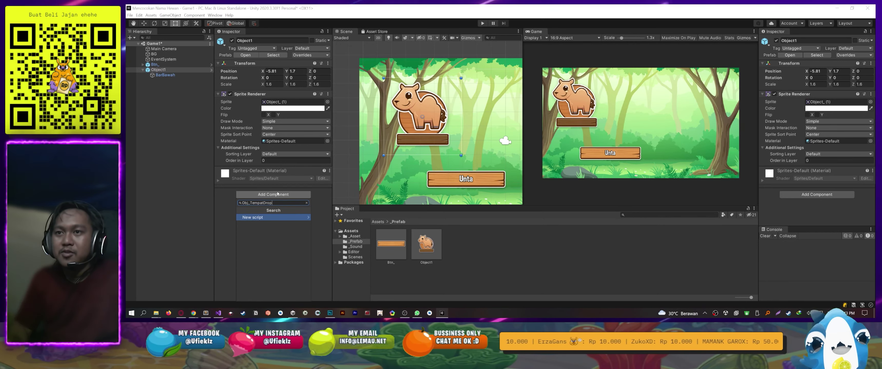
key("Return")
key("Return")
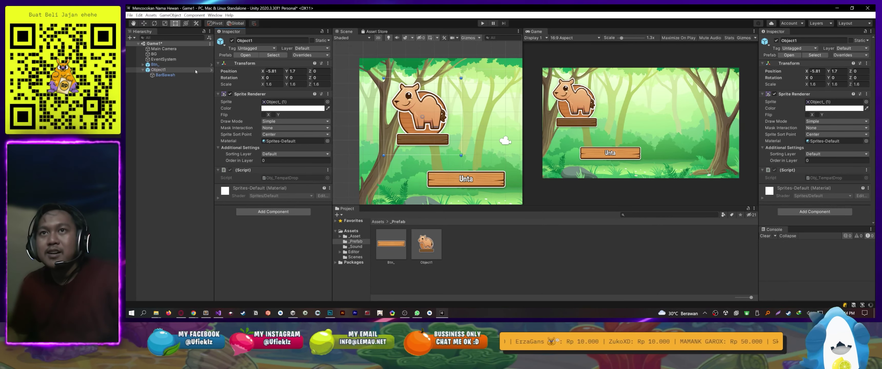
Open the Obj_TempatDrop script asset in Visual Studio
left_click(166, 76)
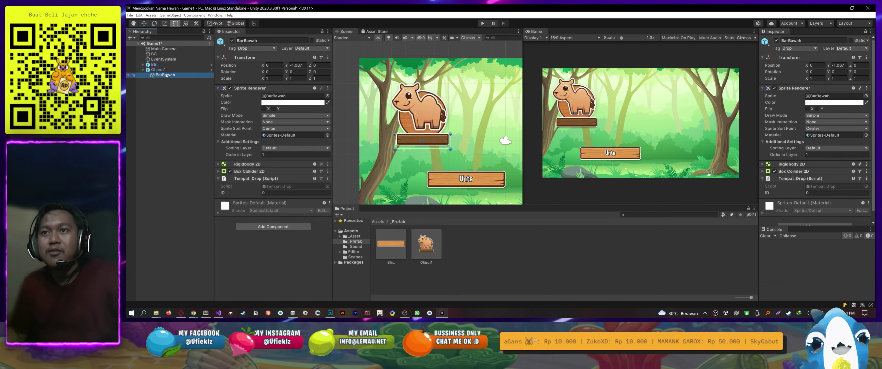
left_click(158, 69)
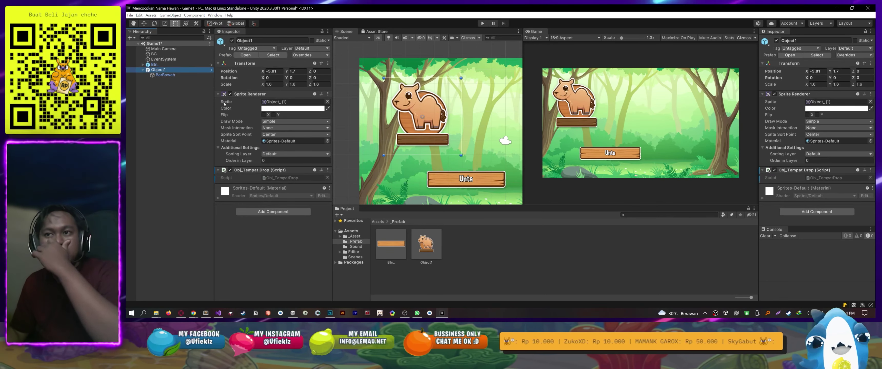
left_click(296, 178)
double_click(296, 177)
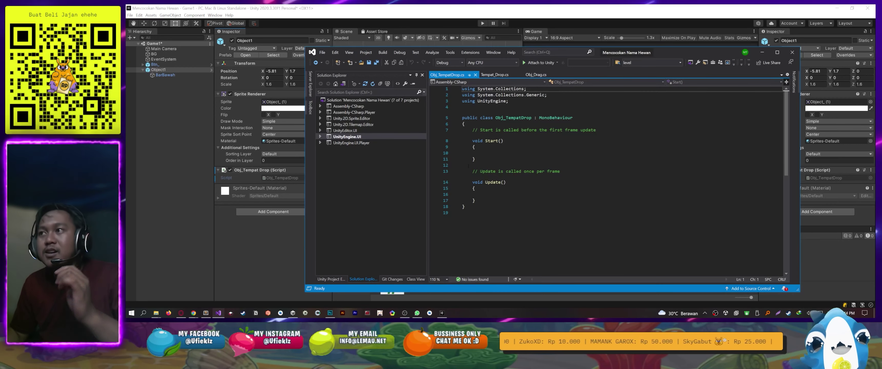
Delete the default Start() and Update() methods from Obj_TempatDrop
left_click(451, 166)
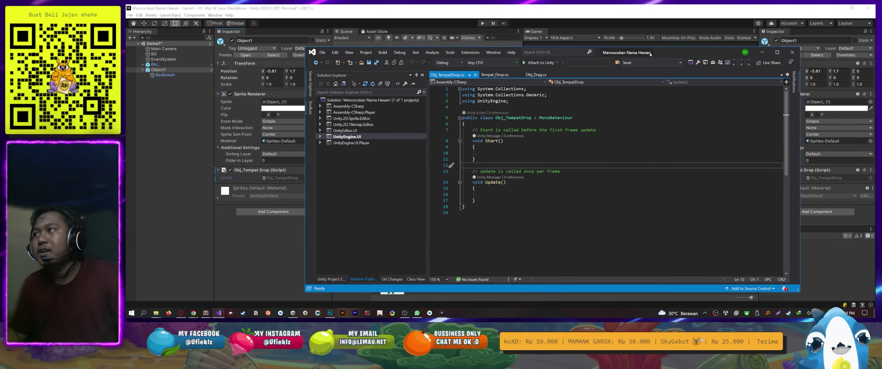
left_click_drag(681, 52, 686, 167)
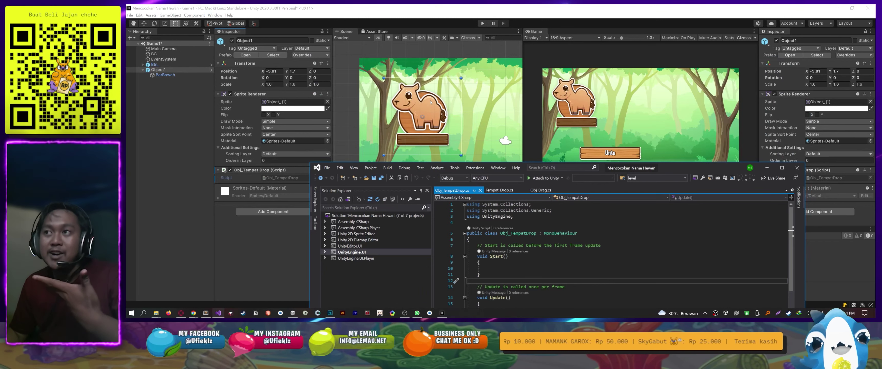
left_click_drag(676, 170, 708, 59)
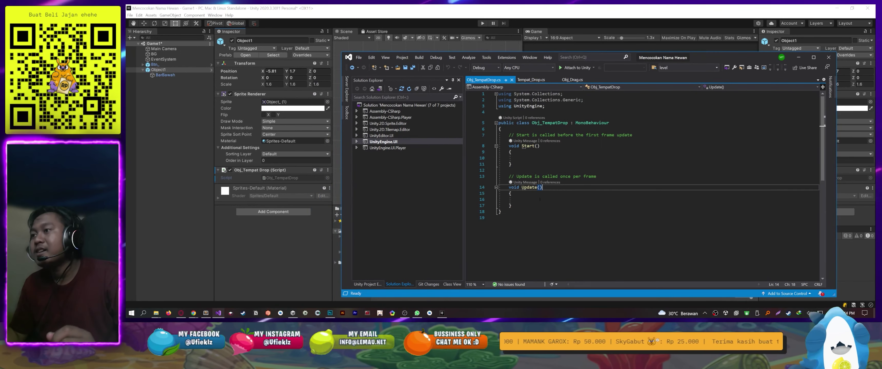
key("Down")
key("Down")
key("Down")
key("End")
key("shift+Up")
key("shift+Up")
key("shift+Up")
key("shift+Home")
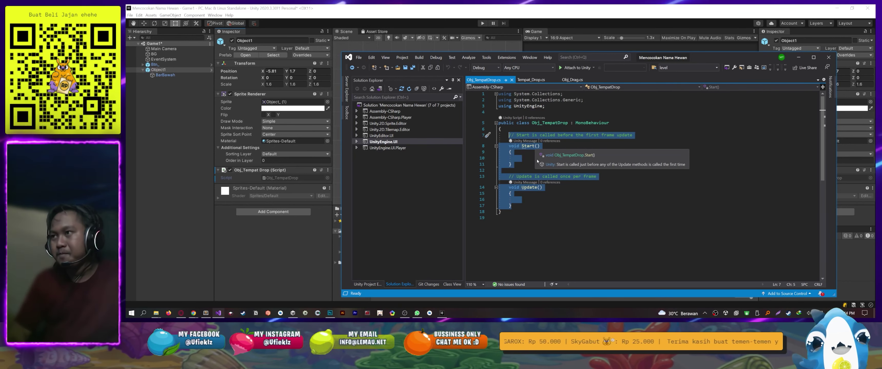
key("Delete")
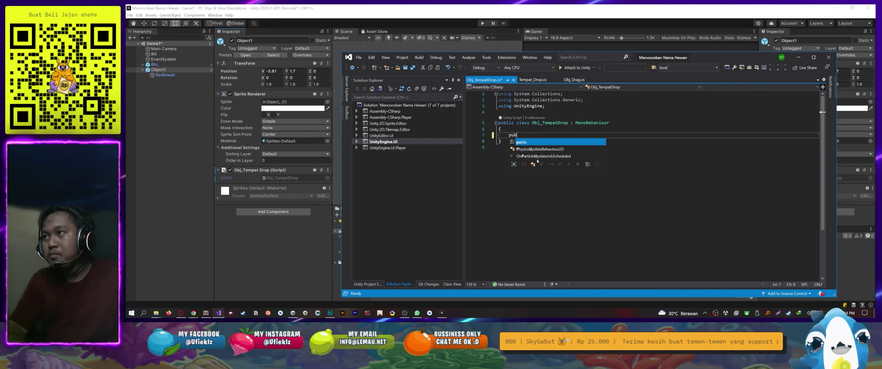
Declare a public Tempat_Drop Drop field and save the script
type("public Obj_TempatDrop")
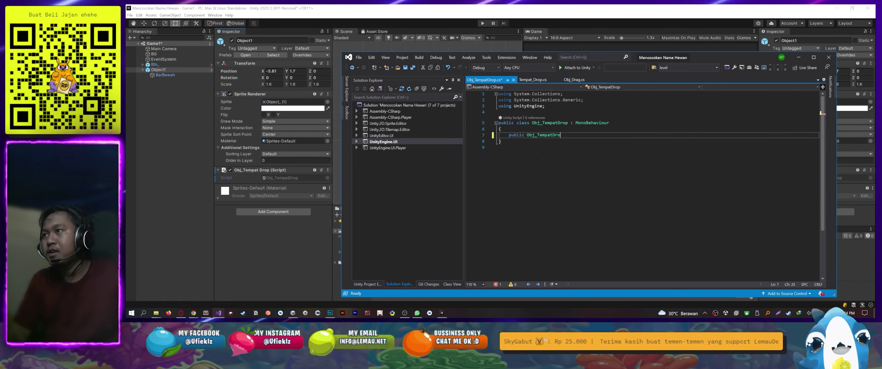
key("BackSpace")
type("Tempat_Drop ")
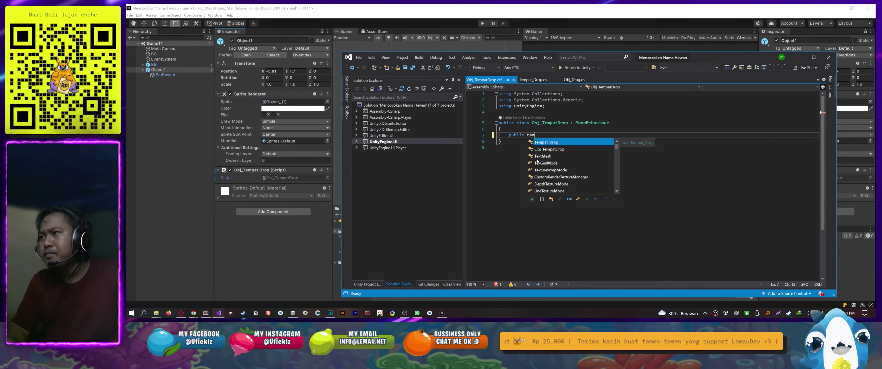
type("Drop'")
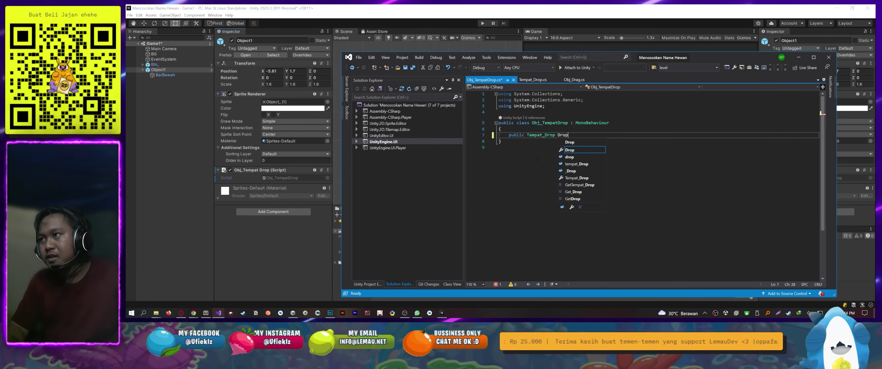
type(";")
key("ctrl+s")
scroll(537, 159, "up", 2, "ctrl")
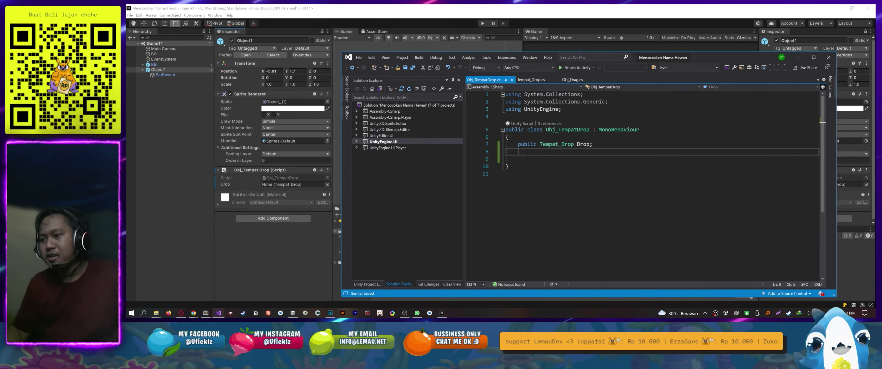
Add a public SpriteRenderer Gambar field below the Drop field
key("Return")
type("public s")
type("prirre")
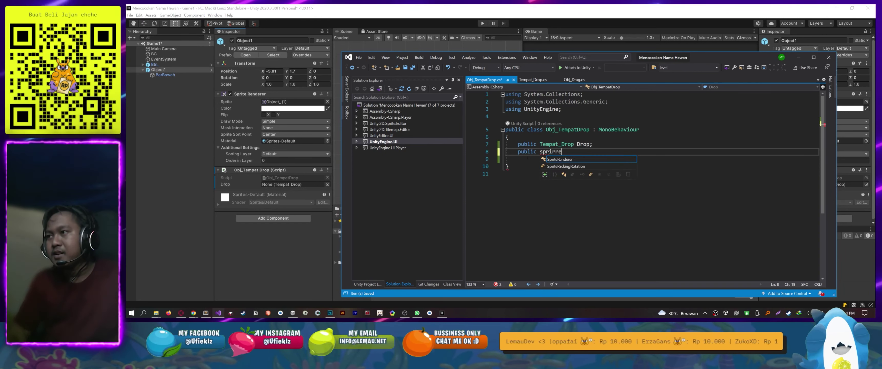
key("Tab")
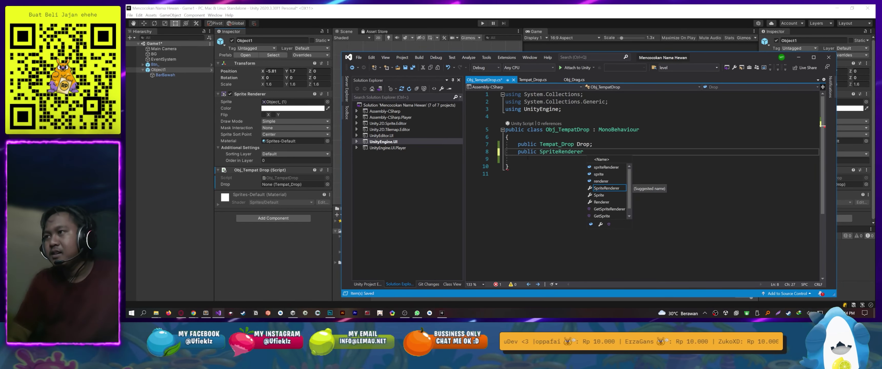
type("Gambar;")
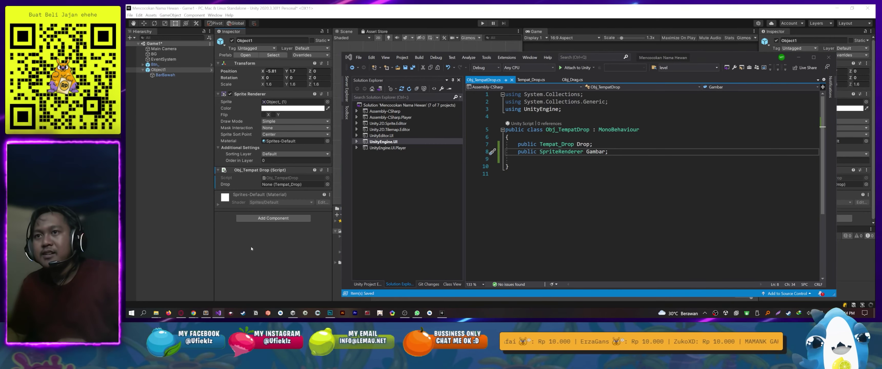
Assign BarBawah to Object1's Drop field and apply the overrides to its prefab
left_click(258, 237)
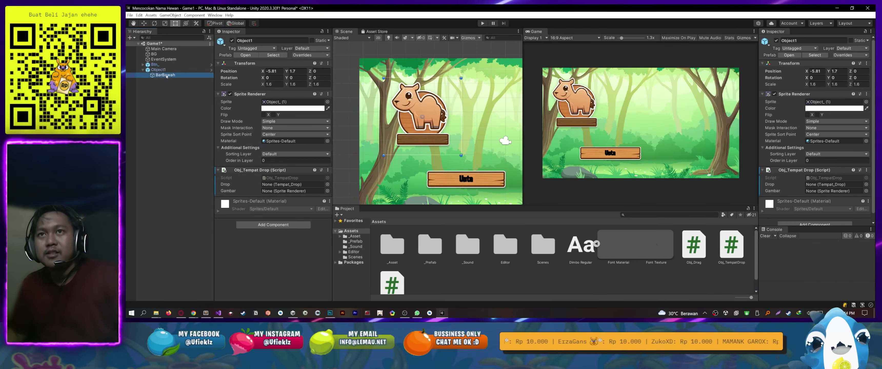
left_click_drag(167, 76, 275, 187)
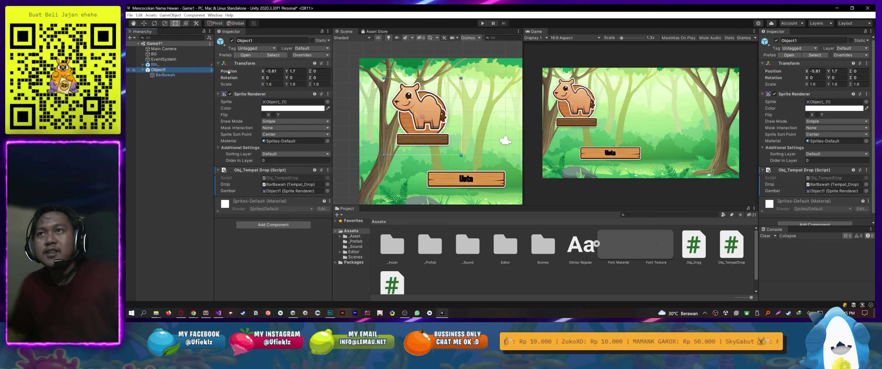
left_click(308, 55)
left_click(366, 107)
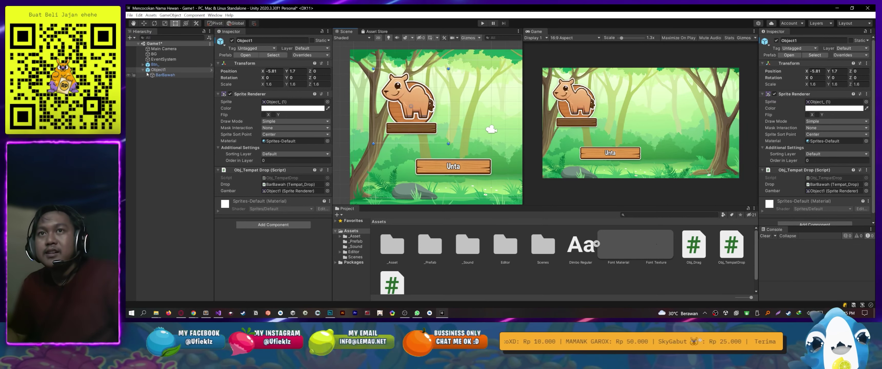
Deactivate Btn_ and Object1 together to hide them from the scene
left_click(155, 65)
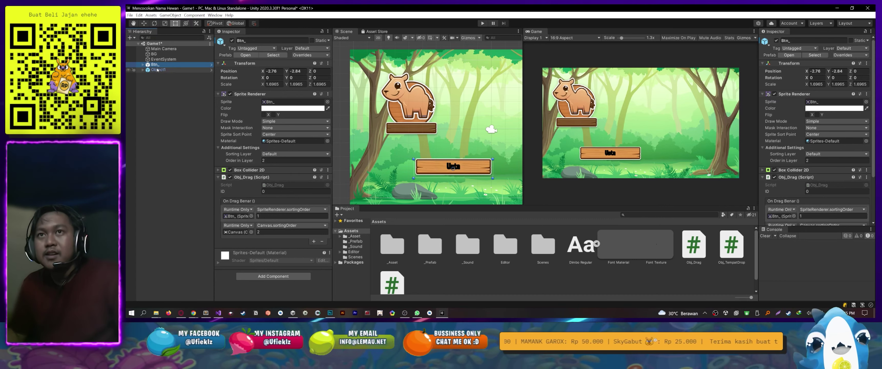
left_click(157, 70, "shift")
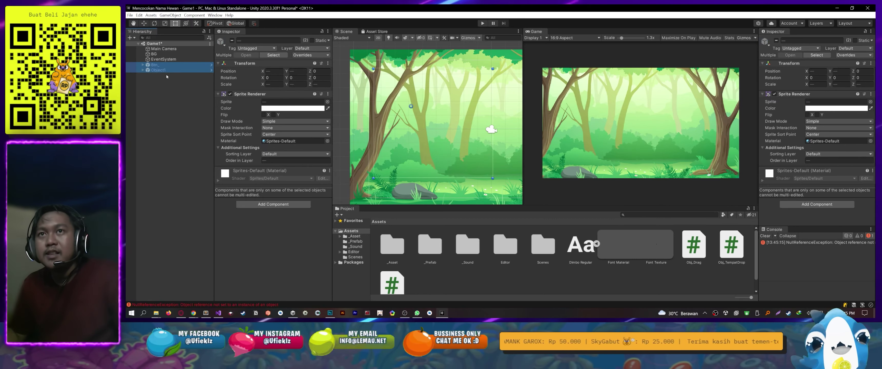
left_click(168, 85)
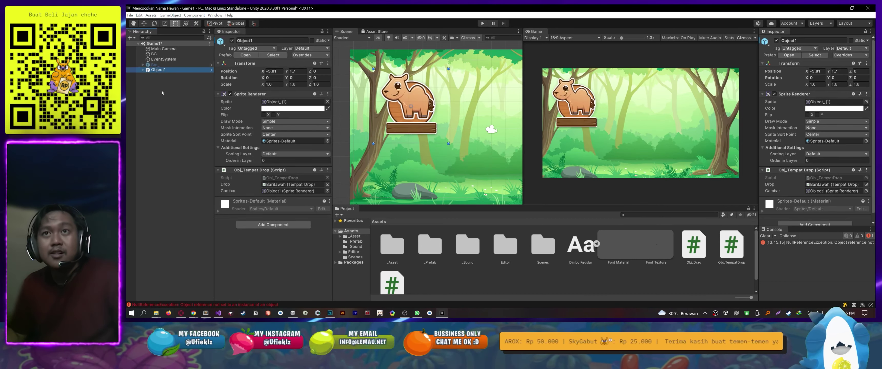
left_click(155, 65)
left_click(157, 70, "shift")
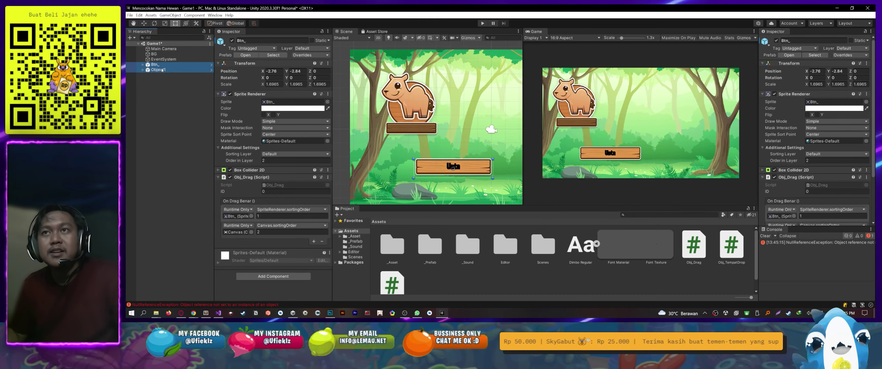
left_click(232, 40)
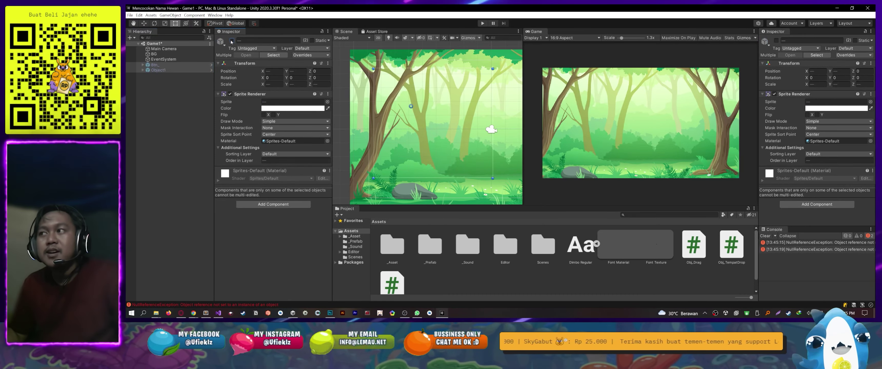
left_click(232, 41)
left_click(232, 40)
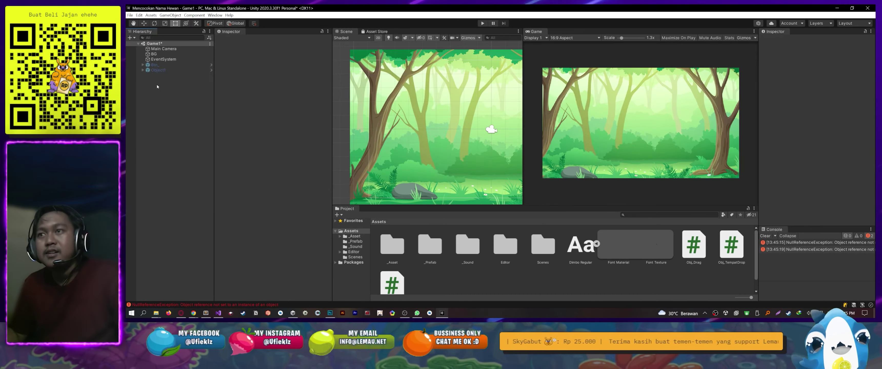
Clear the Console errors and widen the Scene and Game views
left_click(764, 236)
scroll(470, 116, "down", 2)
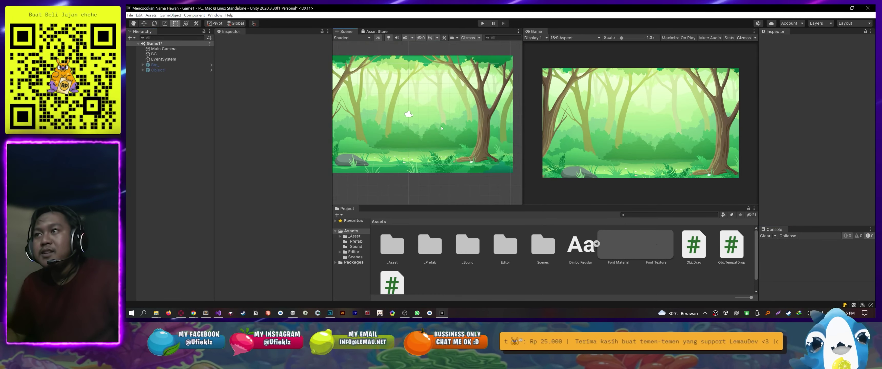
left_click_drag(522, 135, 569, 135)
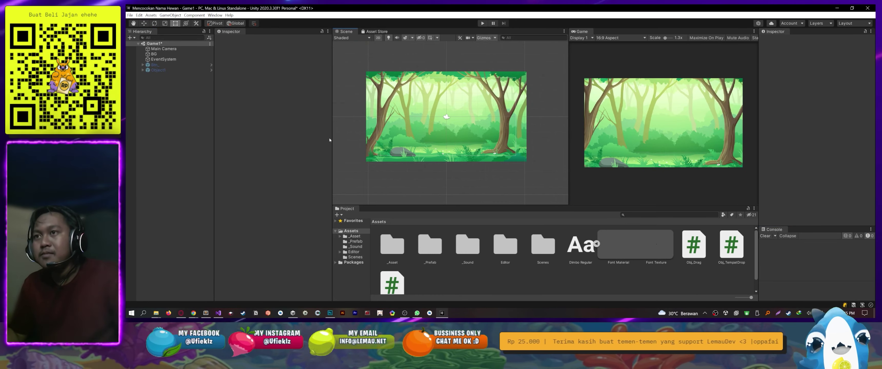
left_click_drag(330, 138, 314, 136)
scroll(331, 112, "up", 3)
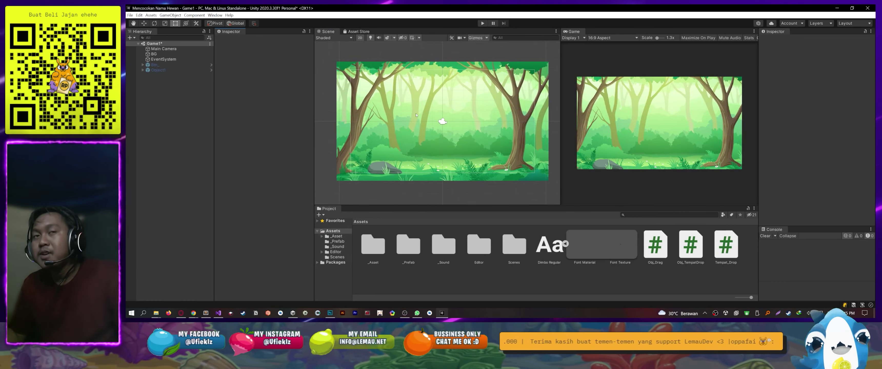
Create an empty object in the Hierarchy named GameSystem
right_click(175, 134)
left_click(162, 177)
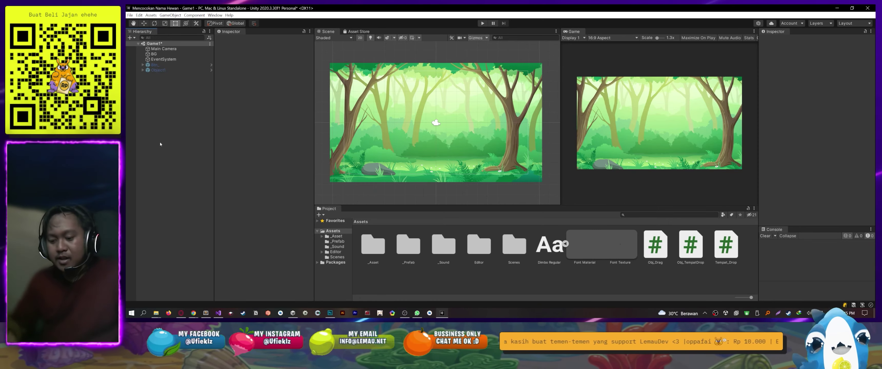
right_click(160, 143)
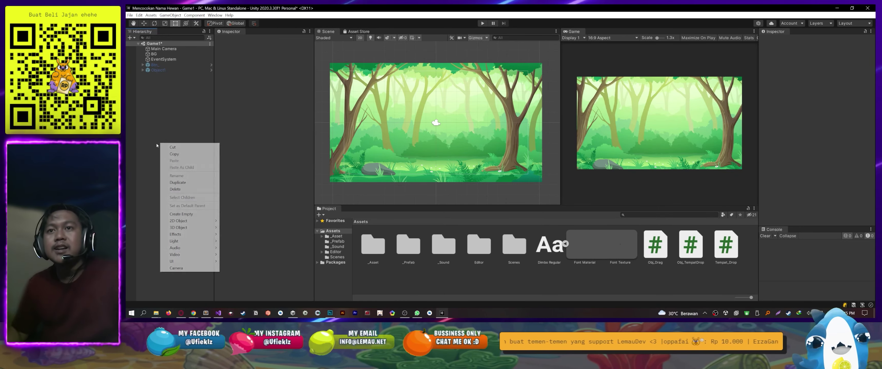
left_click(191, 213)
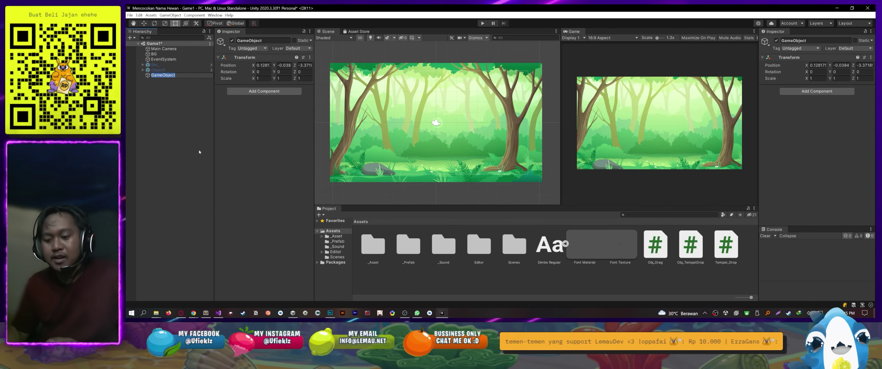
type("Gamey")
key("BackSpace")
type("System")
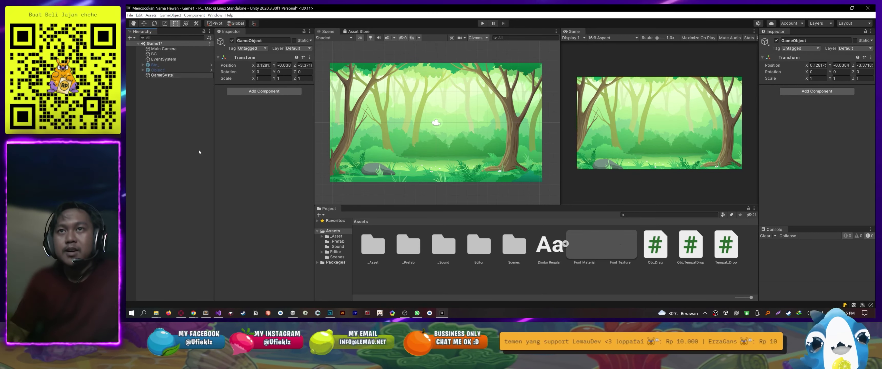
key("Return")
Attach a new GameSystem script to it and reactivate the camel Object1
left_click(270, 92)
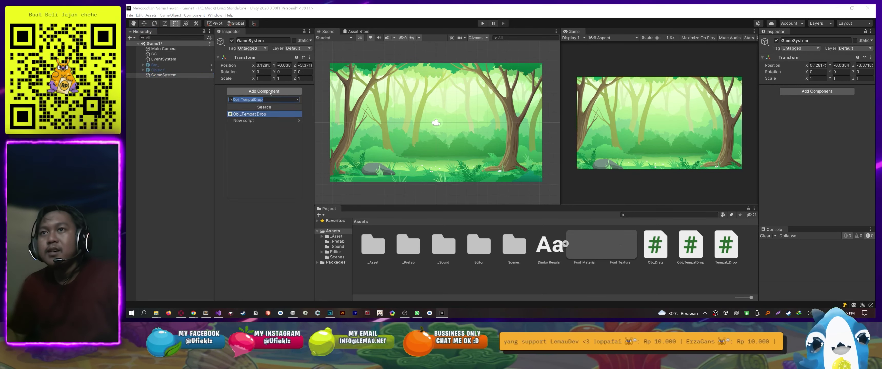
type("GameSystem")
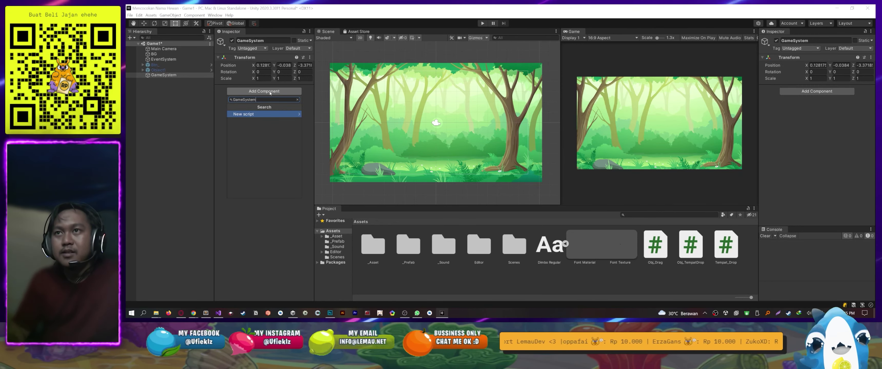
key("Return")
key("Return")
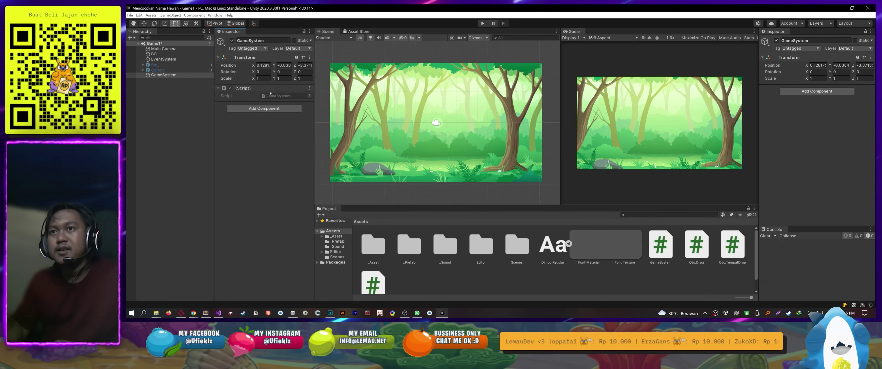
left_click(158, 70)
key("alt+shift+a")
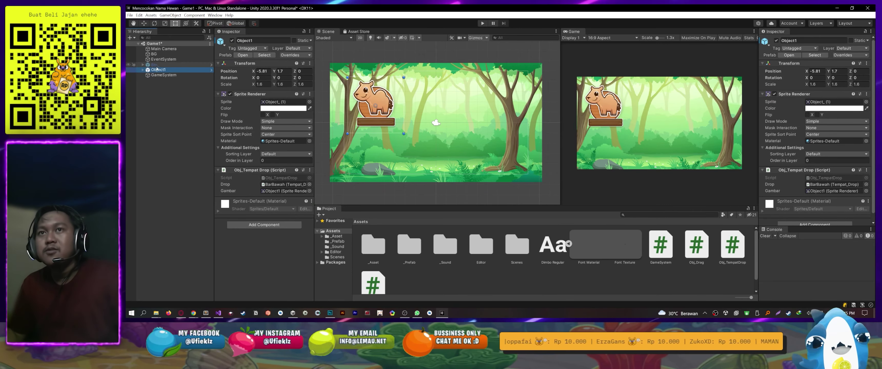
Reactivate Btn_ and duplicate the camel, placing the two camels side by side
key("ctrl+z")
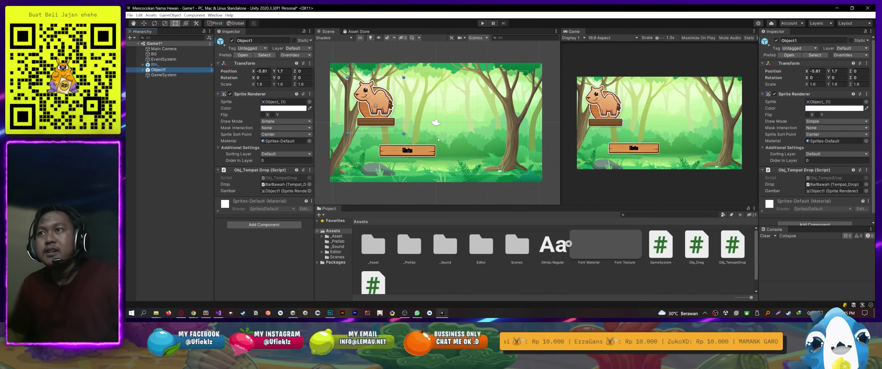
key("w")
left_click_drag(378, 106, 510, 133)
key("ctrl+d")
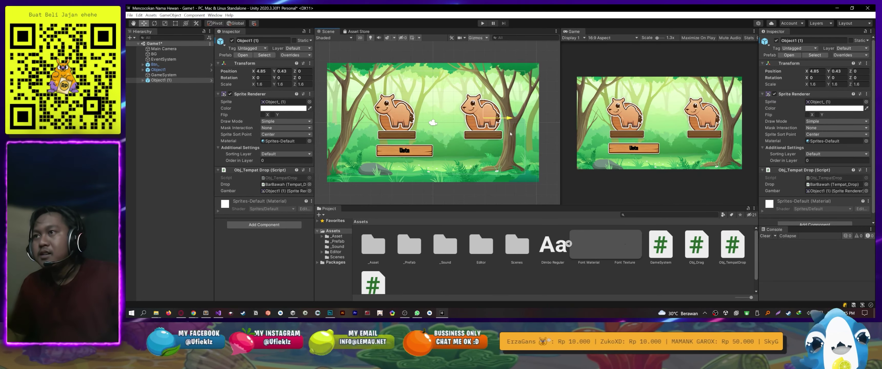
left_click(158, 70)
left_click_drag(432, 123, 461, 130)
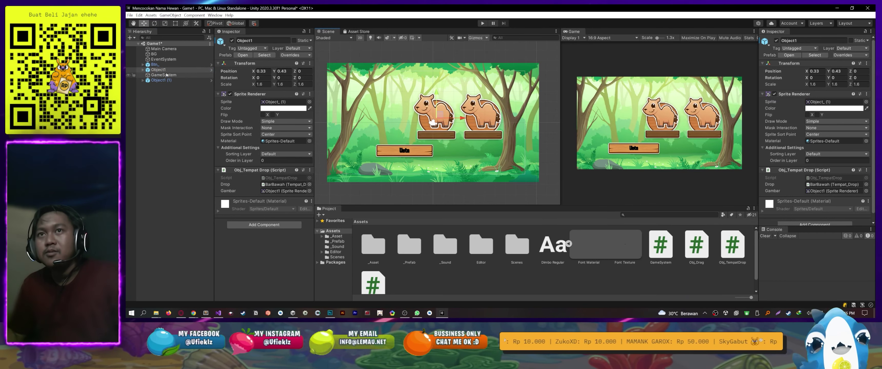
left_click(162, 80)
key("ctrl+z")
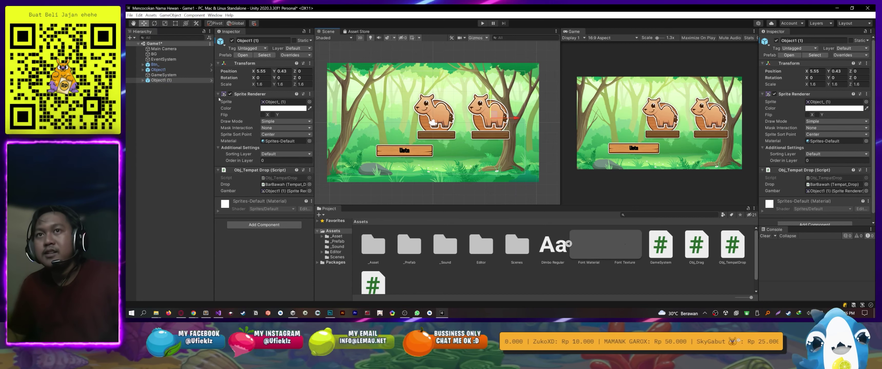
key("ctrl+z")
left_click_drag(467, 119, 469, 119)
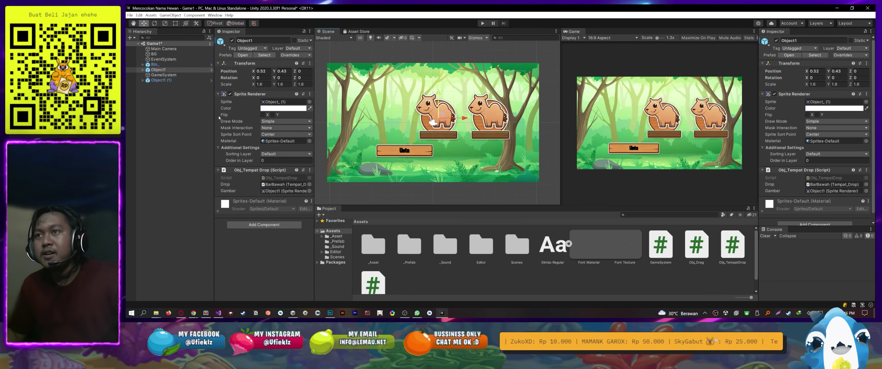
left_click(162, 80)
Move the Unta board to the upper left and duplicate it into three stacked boards
left_click(151, 65)
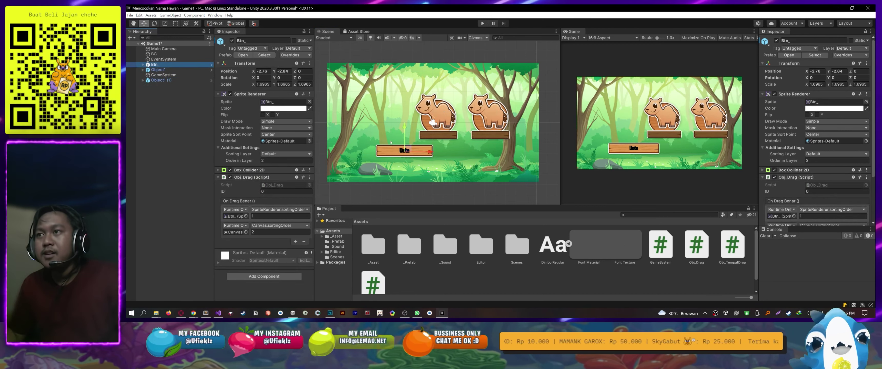
left_click_drag(404, 150, 376, 106)
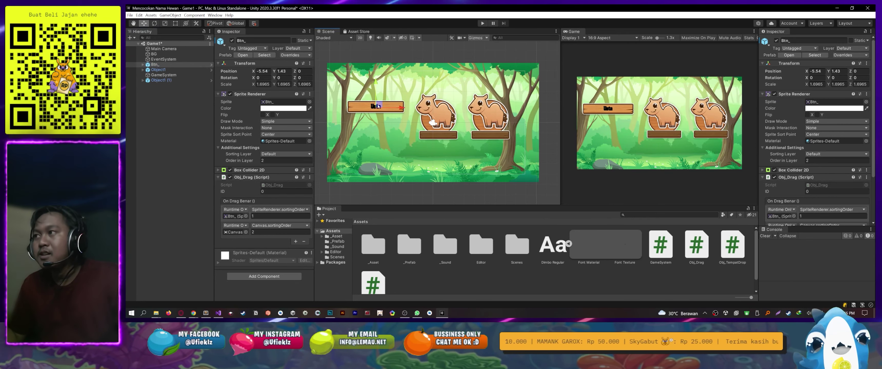
scroll(377, 106, "up", 3)
key("ctrl+d")
left_click_drag(400, 88, 401, 153)
key("ctrl+d")
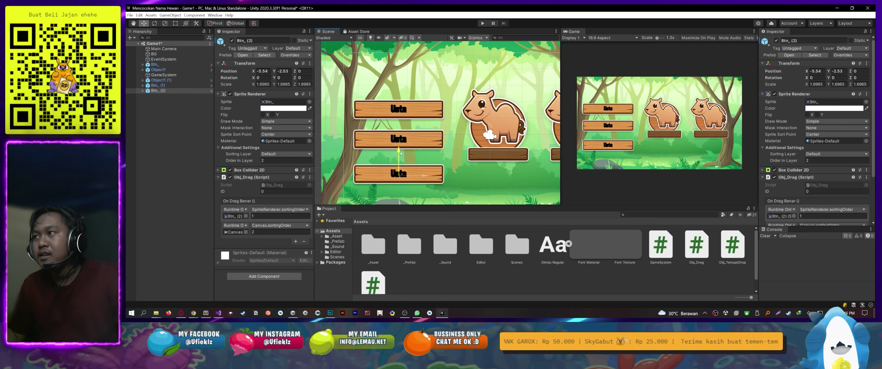
Run the game in Play mode to test the layout
left_click(156, 69)
middle_click_drag(417, 98, 395, 102)
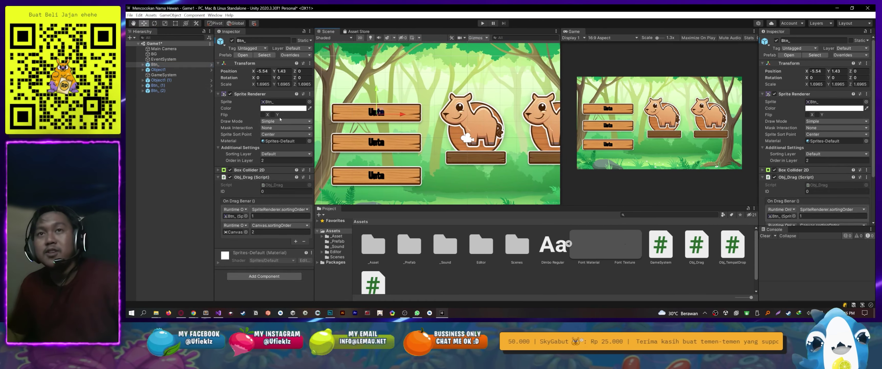
scroll(434, 107, "down", 2)
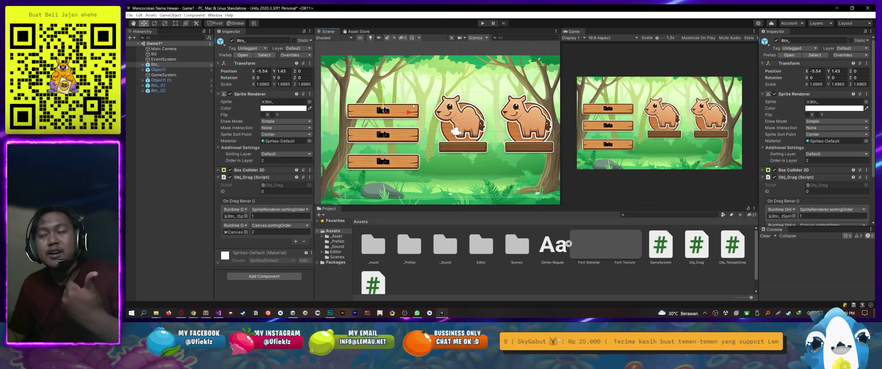
scroll(434, 106, "up", 2)
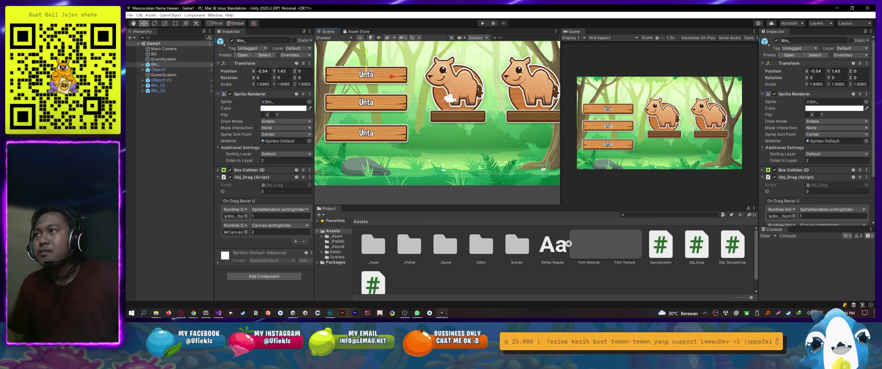
left_click(483, 23)
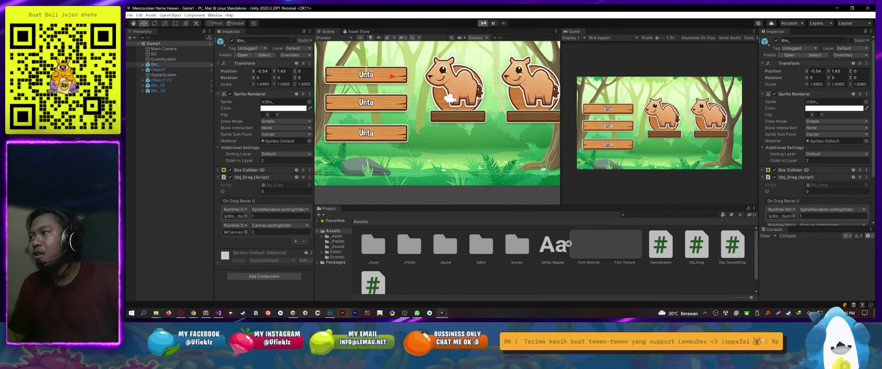
left_click(482, 23)
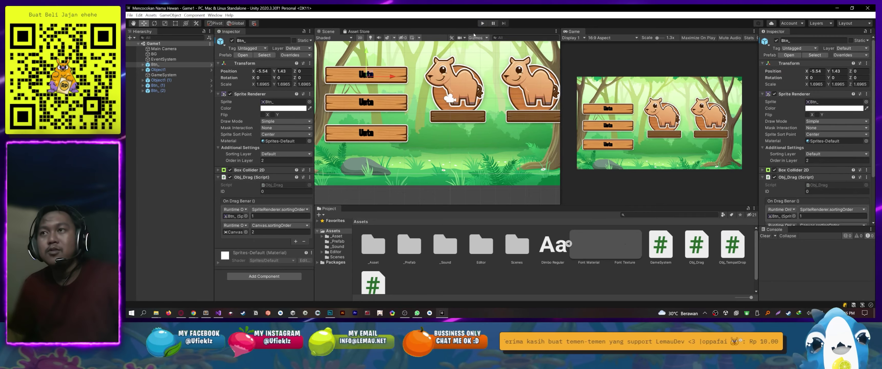
left_click(482, 23)
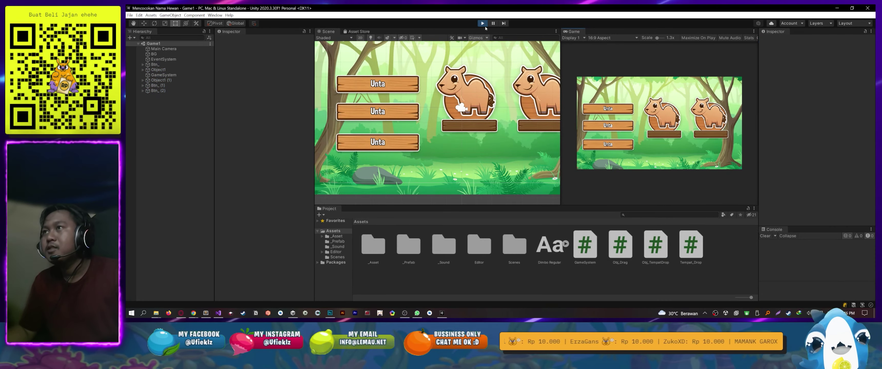
Stop the game and create an empty separator object named with dashes
left_click(482, 23)
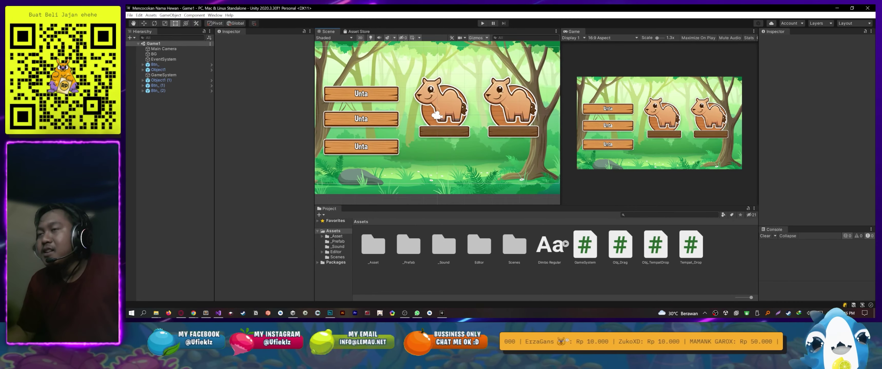
left_click(164, 75)
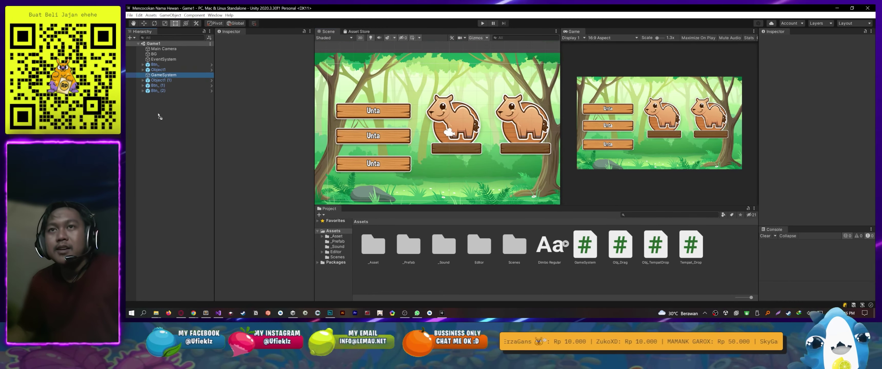
right_click(166, 127)
left_click(185, 199)
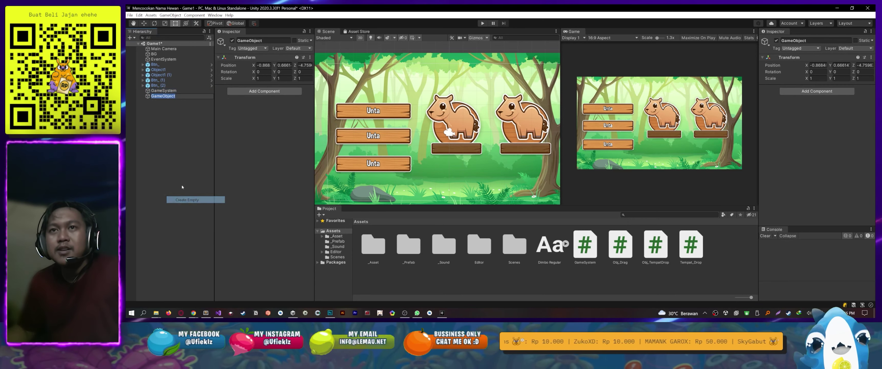
type("------------------------")
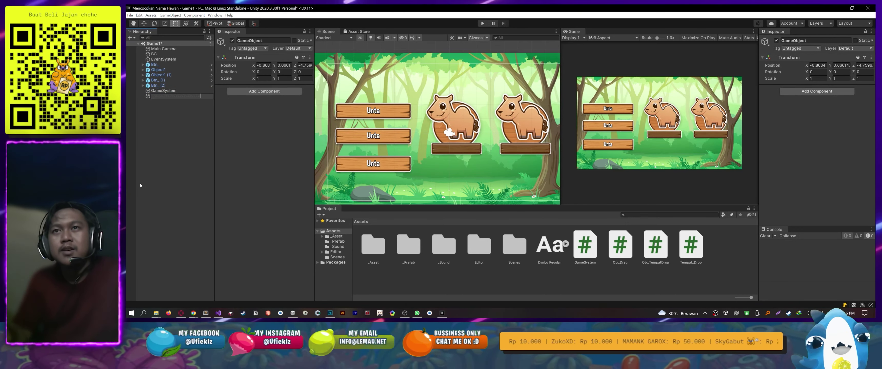
key("Return")
Move GameSystem below the dashed separator and open the GameSystem script in Visual Studio
right_click(140, 183)
key("Escape")
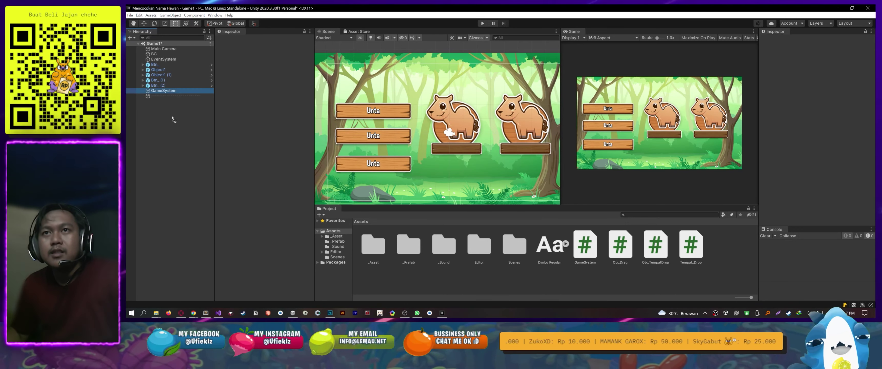
left_click_drag(174, 119, 164, 99)
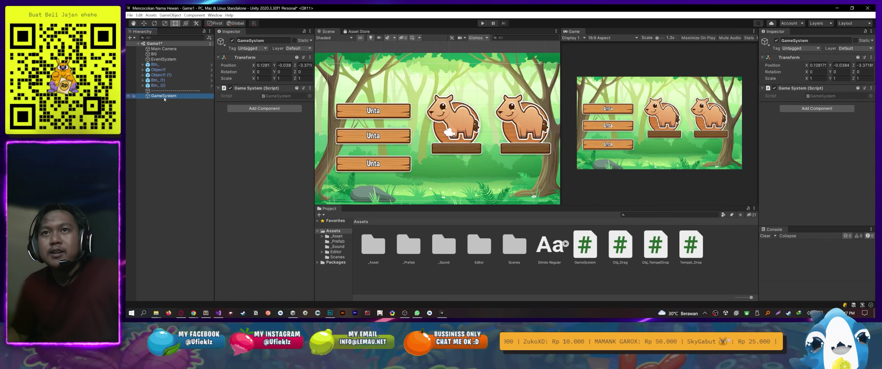
double_click(286, 97)
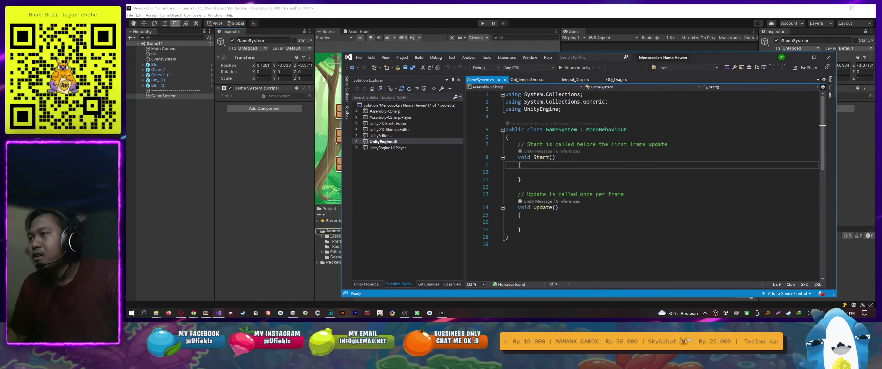
Add 'public static GameSystem instance;' and an Awake method setting instance = this
left_click(508, 137)
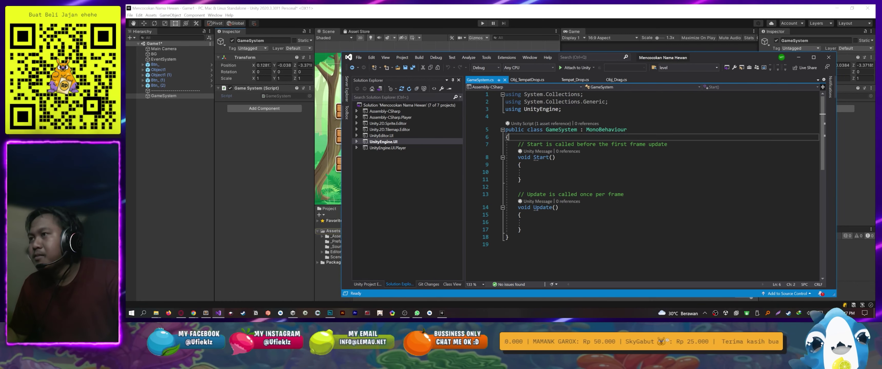
key("Return")
key("Return")
key("Return")
key("Up")
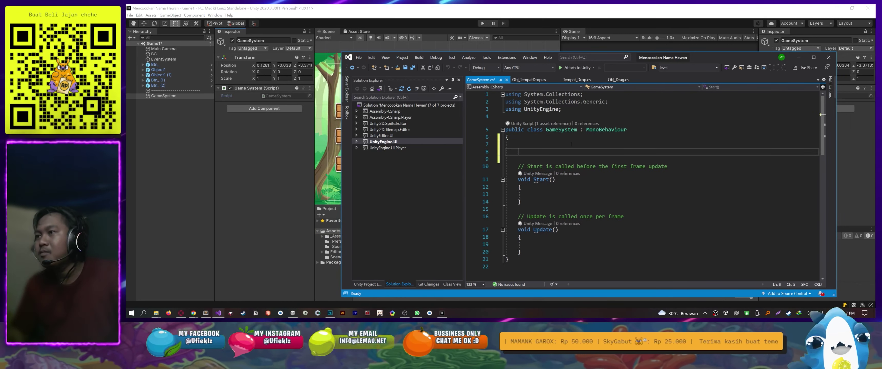
key("Up")
type("public s")
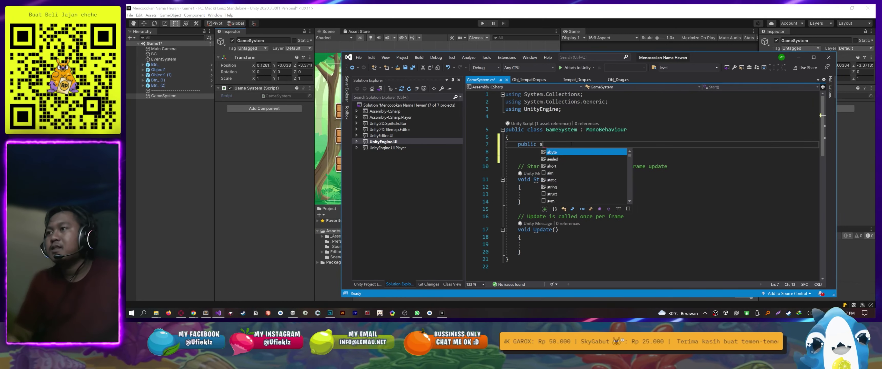
type("tatic GameSystem ")
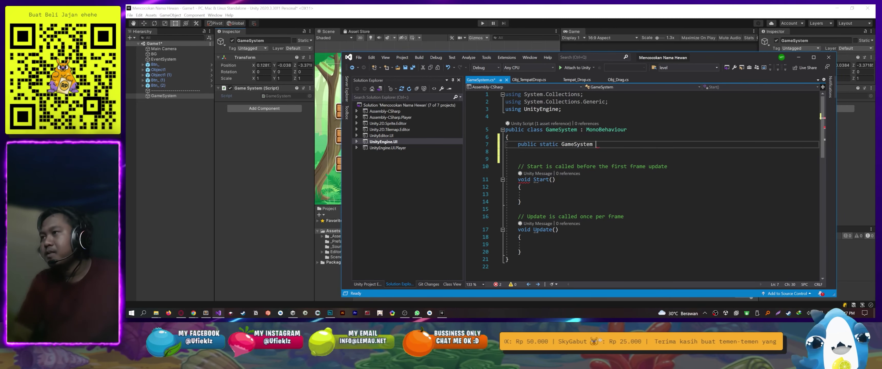
type("instance;")
key("Return")
key("Return")
key("Return")
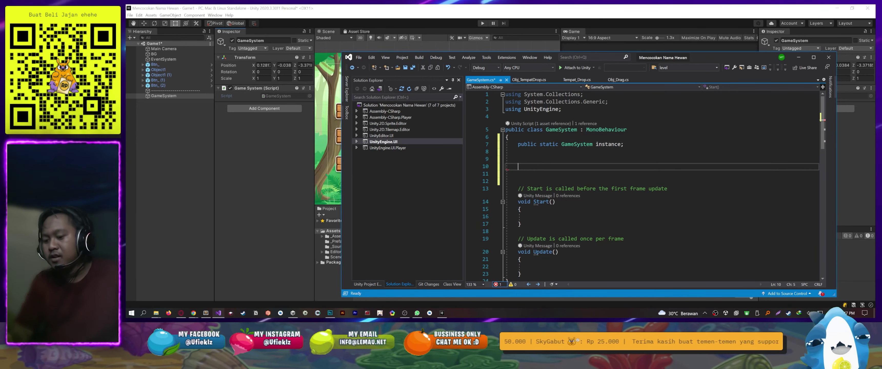
type("Awake")
key("Tab")
type("instance = ")
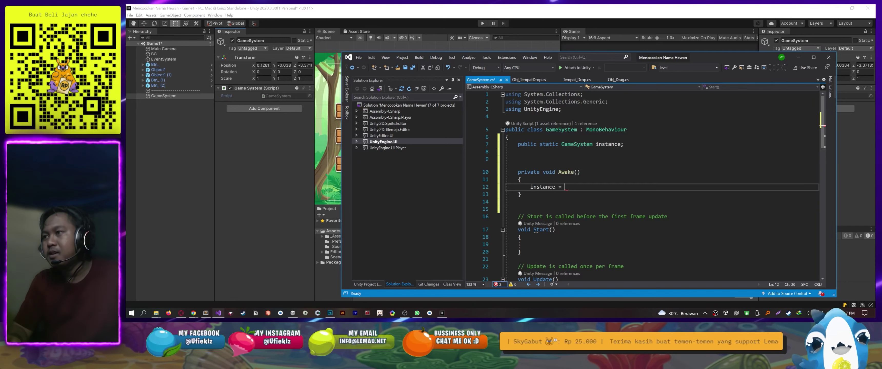
type("this;")
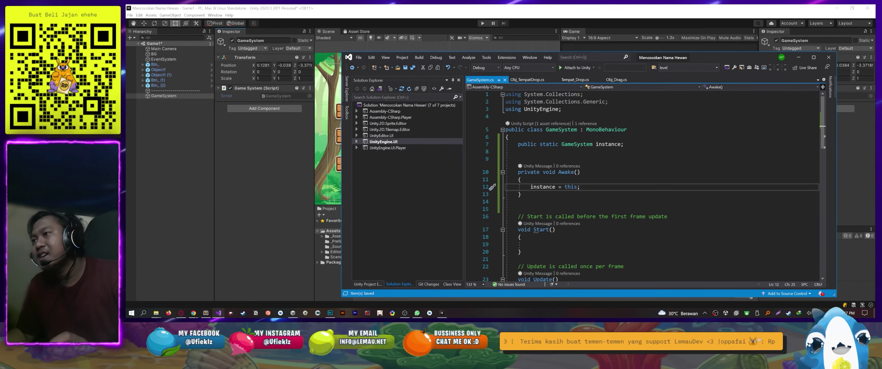
Remove the extra blank line above Awake, then return to Unity to recompile
left_click(517, 151)
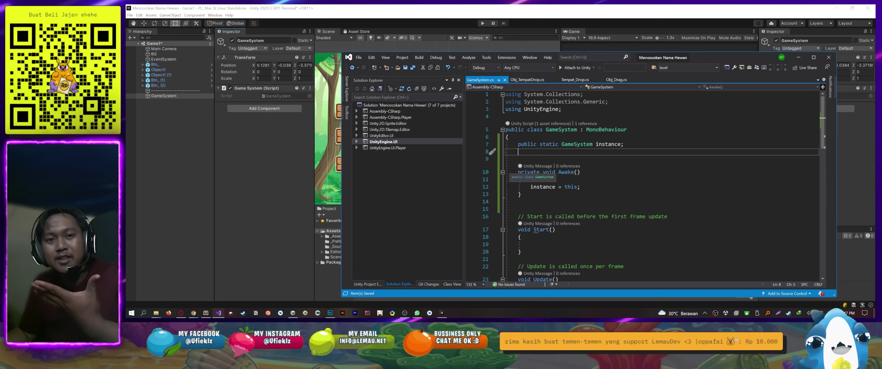
key("Down")
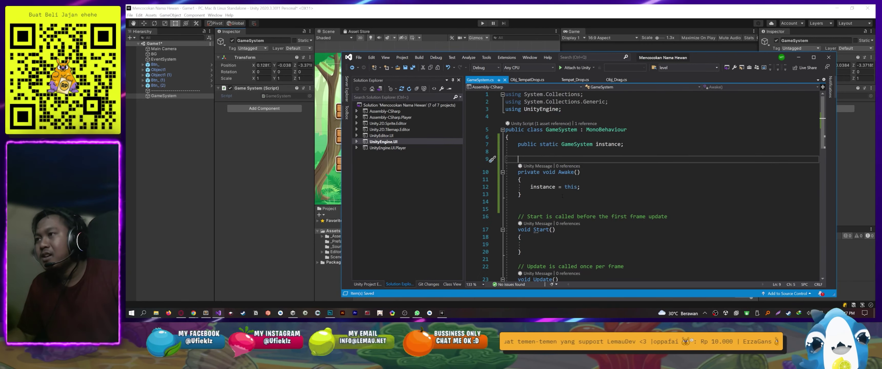
left_click(527, 217)
left_click_drag(517, 159, 506, 160)
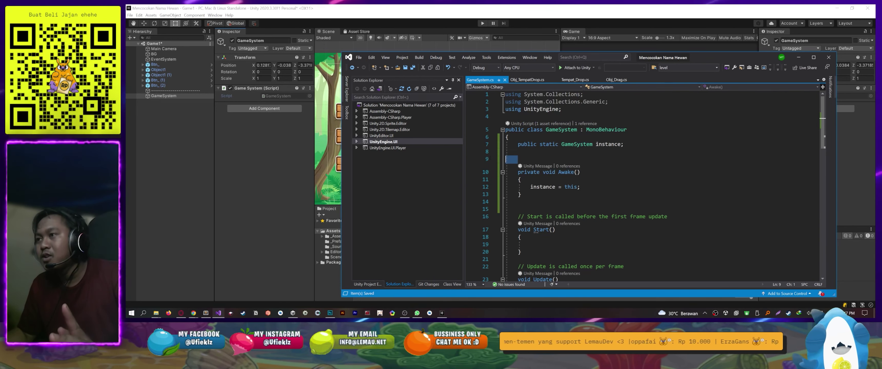
key("BackSpace")
key("BackSpace")
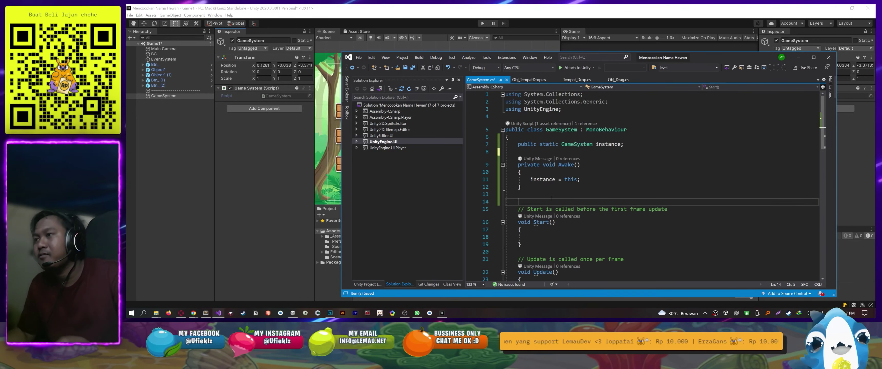
left_click_drag(521, 186, 506, 144)
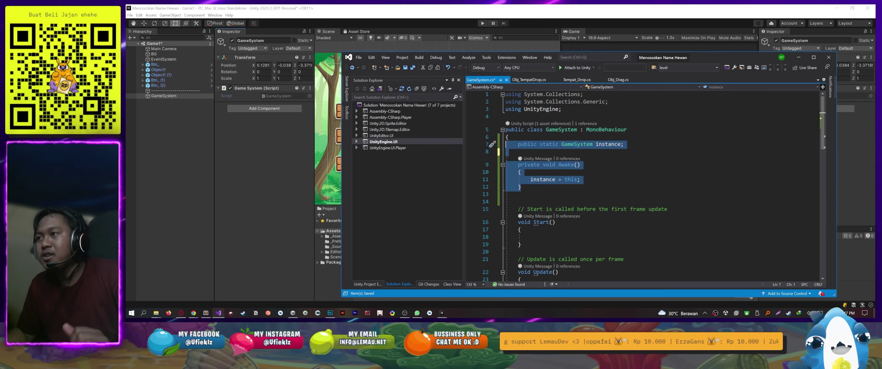
left_click(585, 165)
left_click(563, 223)
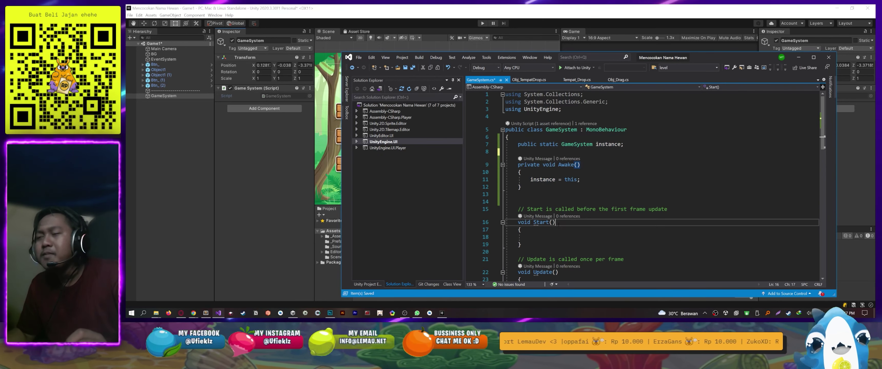
left_click(581, 165)
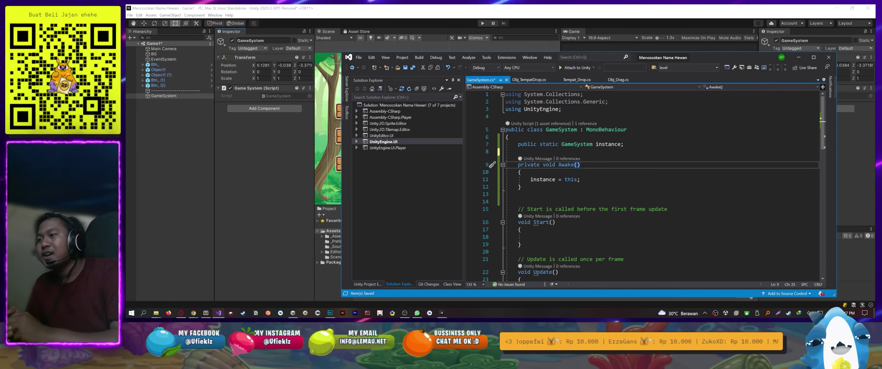
left_click(560, 229)
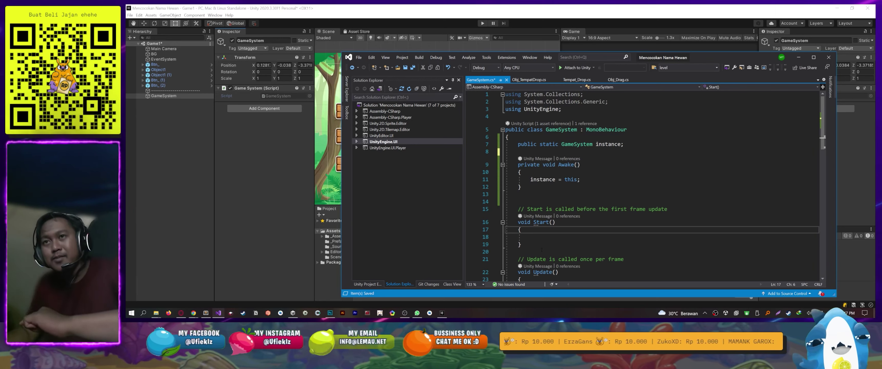
left_click(183, 73)
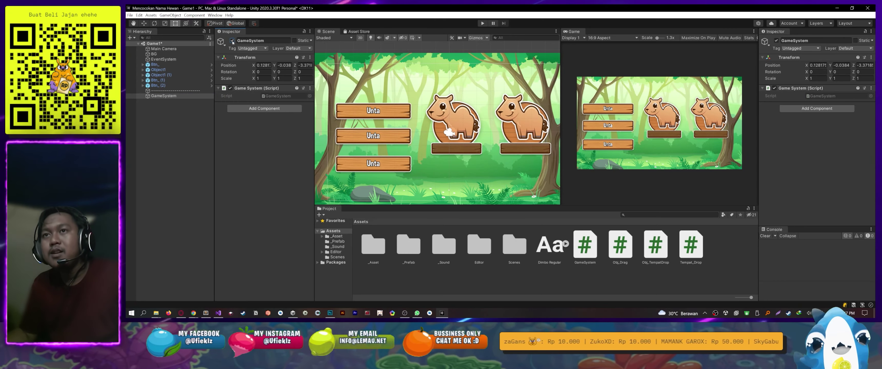
Reopen GameSystem.cs from the Game System component after inspecting Btn_ (1) and Object1 (1)
key("alt+Tab")
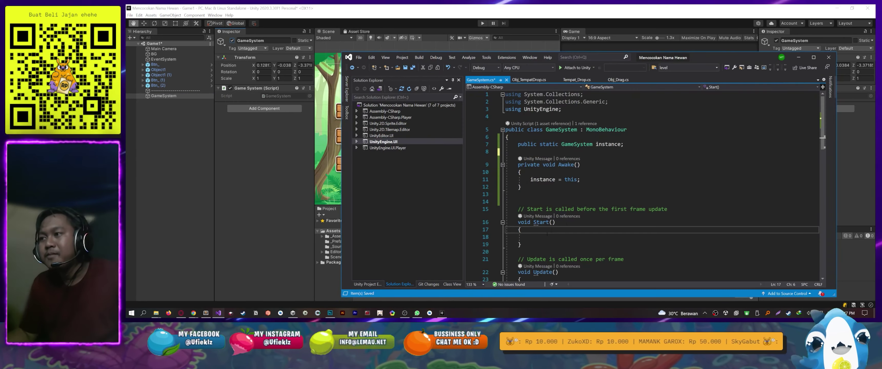
left_click(547, 235)
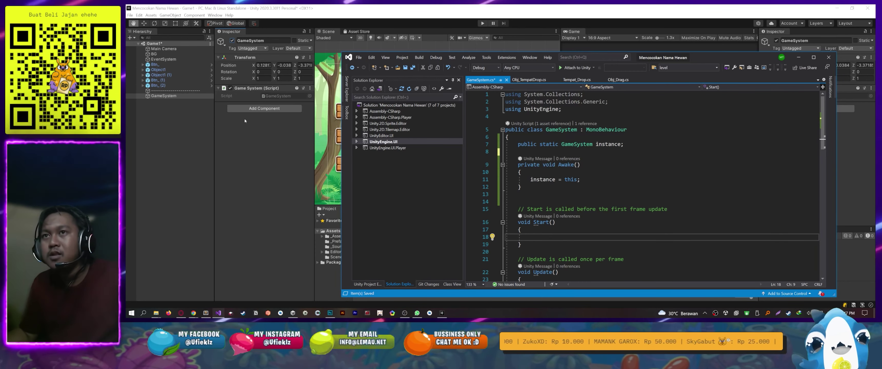
left_click(230, 89)
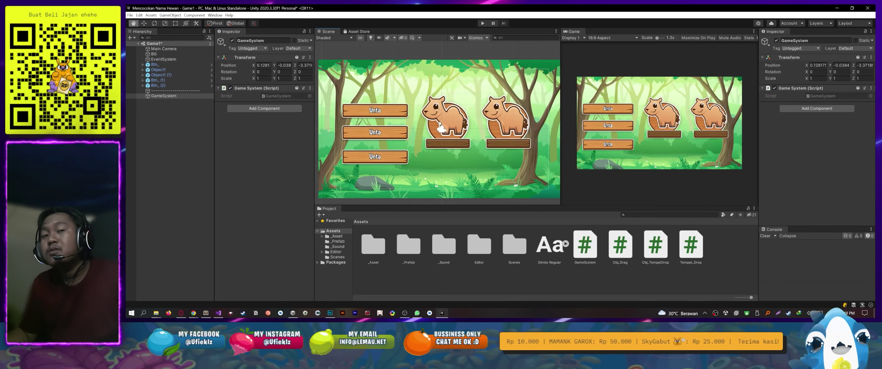
key("alt+Tab")
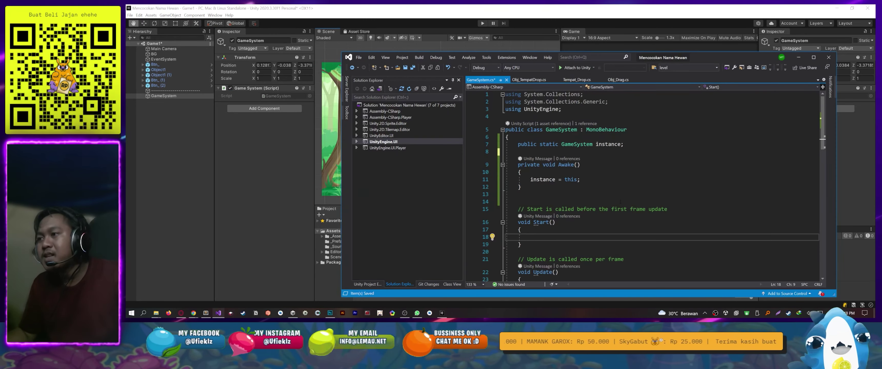
left_click(286, 144)
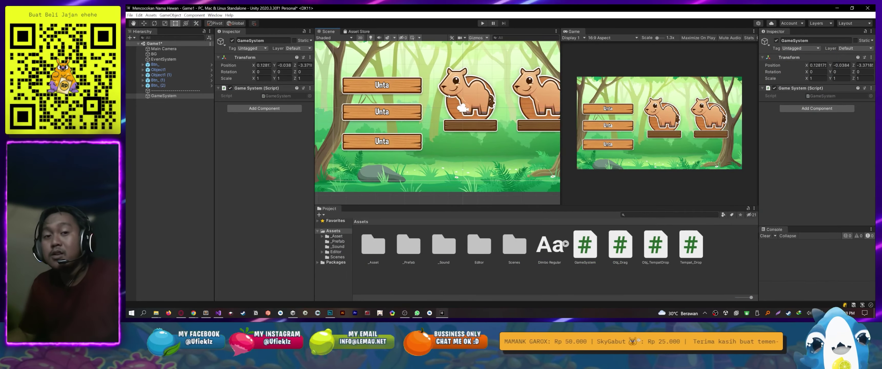
scroll(439, 99, "up", 5)
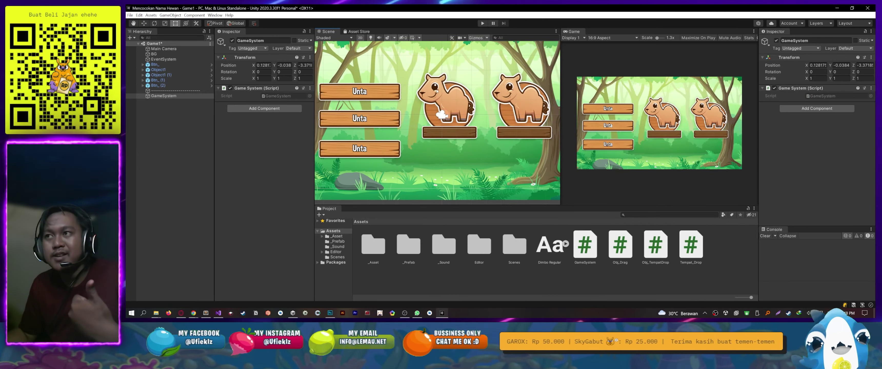
scroll(439, 103, "down", 3)
double_click(269, 96)
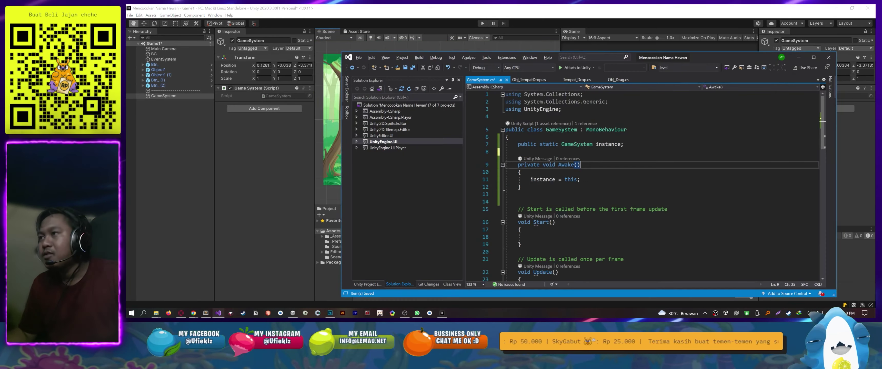
left_click(158, 80)
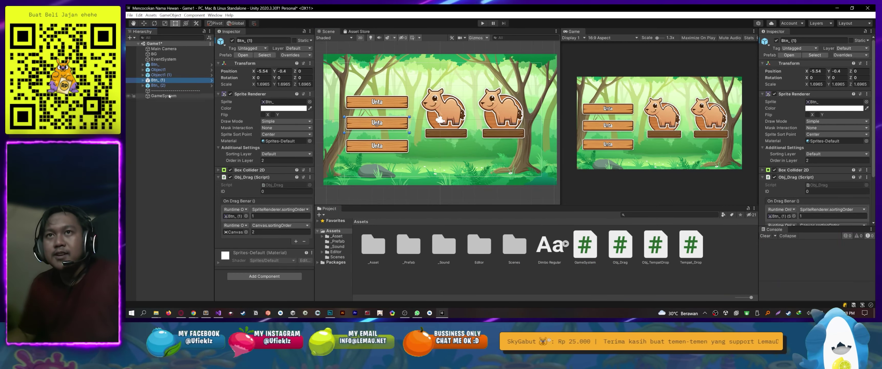
left_click(160, 75)
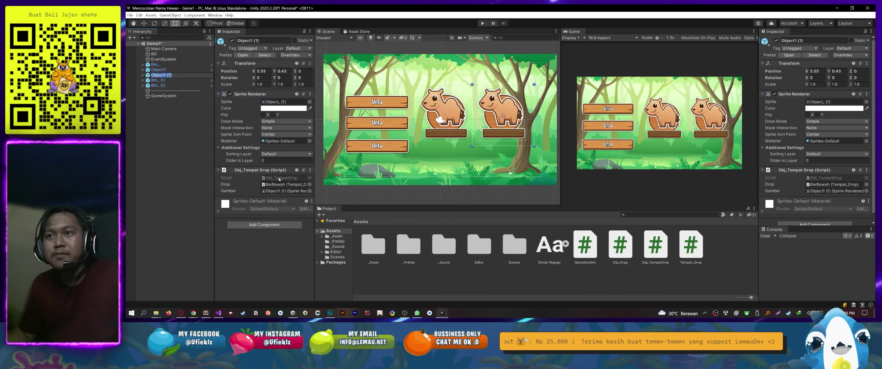
double_click(279, 179)
Declare 'public Obj_TempatDrop[] Drop_Tempat;' below the instance field
left_click(637, 143)
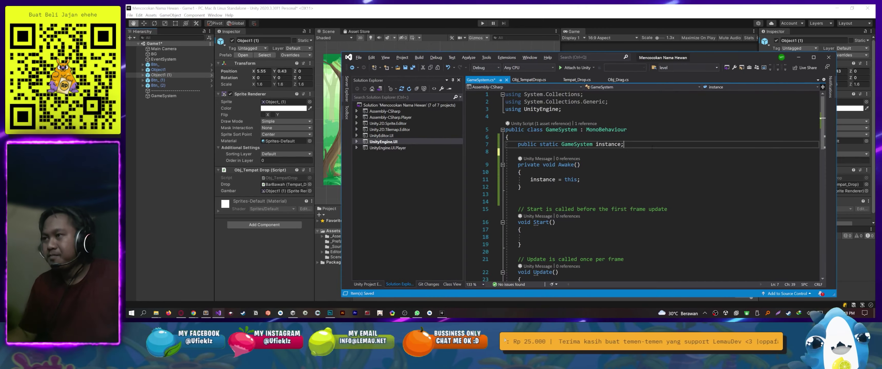
key("Return")
key("Return")
key("Return")
key("Up")
type("pub")
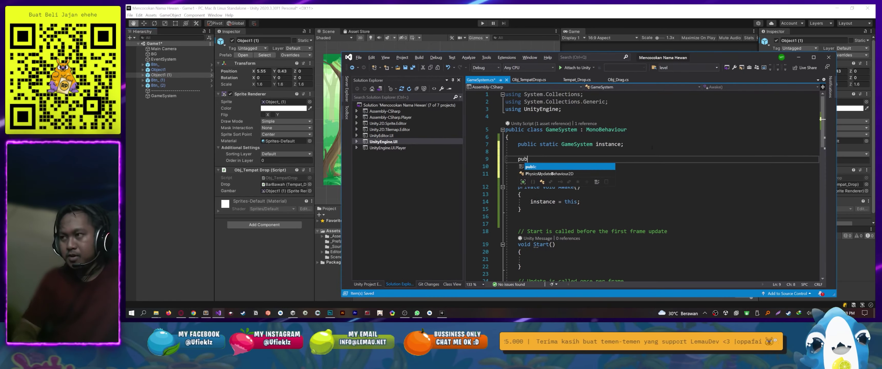
type("lic Objte")
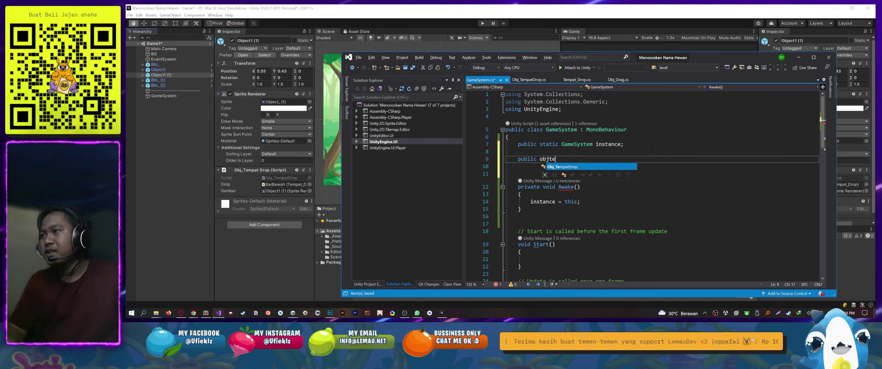
key("Tab")
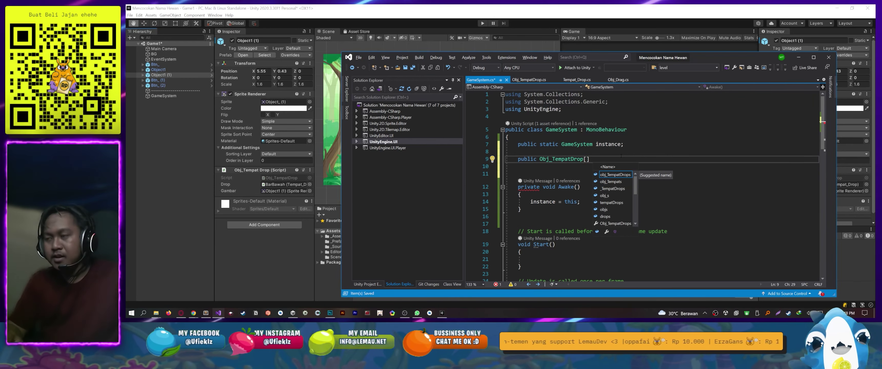
type("Drop")
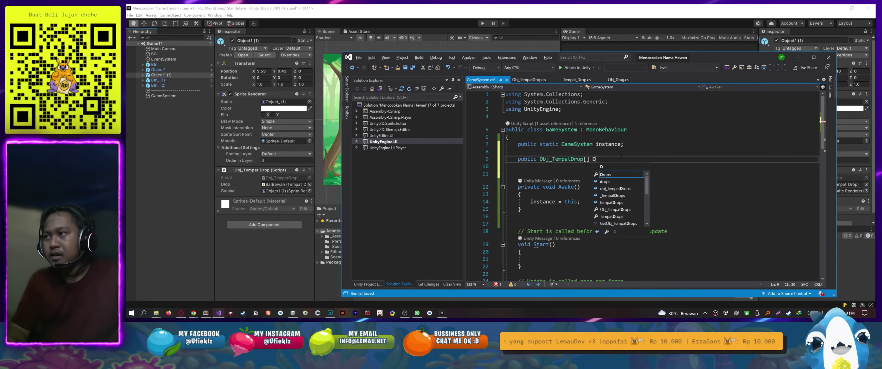
type("_Tempat;")
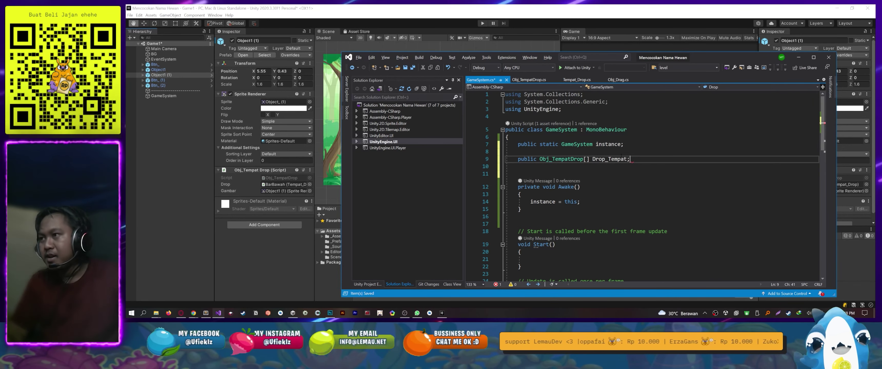
Declare 'public Obj_Drag[] Drag_Obj;', save the script and return to Unity
key("Return")
type("pub")
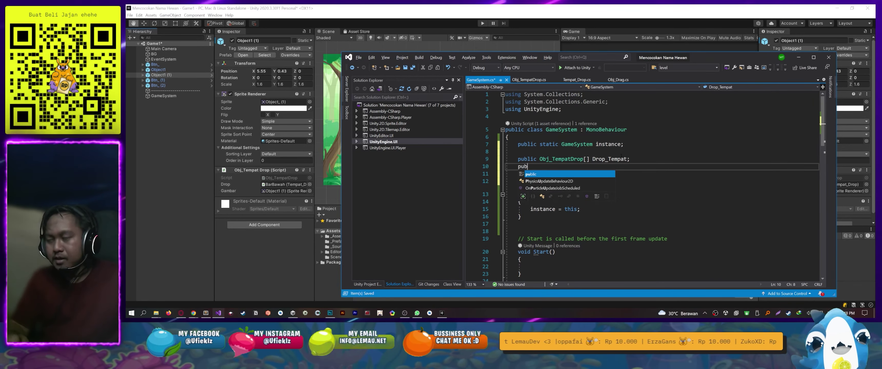
type("lic o")
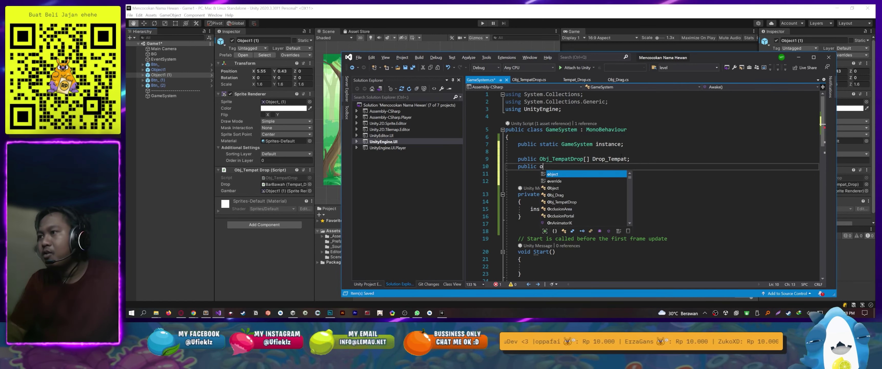
type("bjd")
key("Up")
key("Tab")
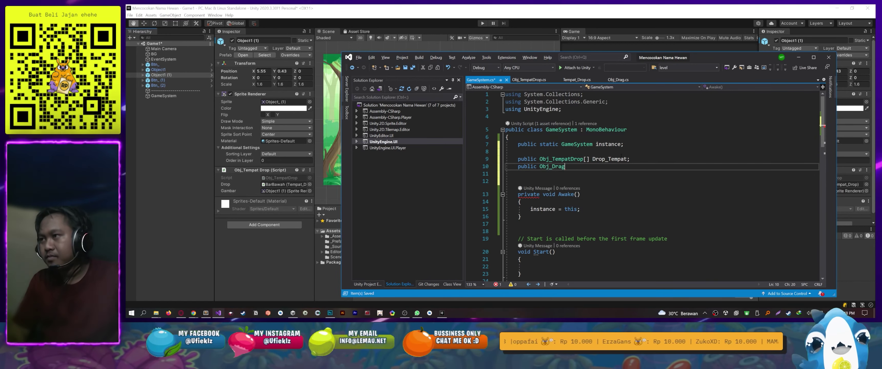
type("Drag")
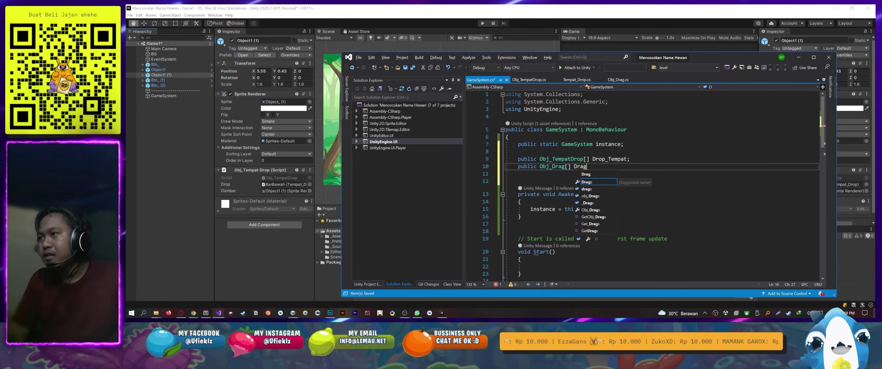
key("BackSpace")
key("BackSpace")
key("BackSpace")
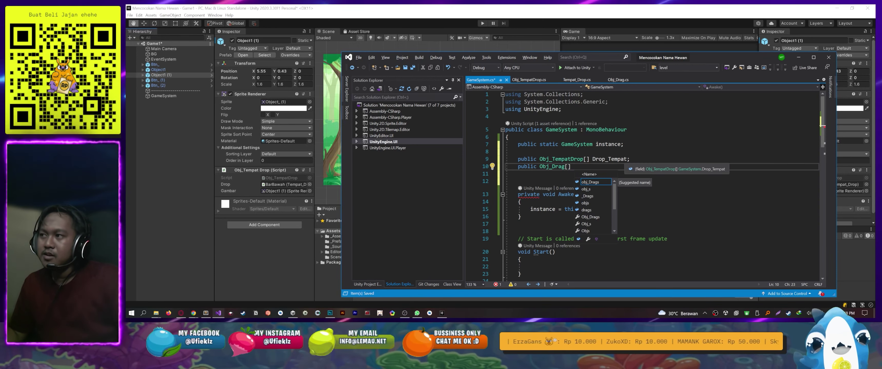
type("Drag")
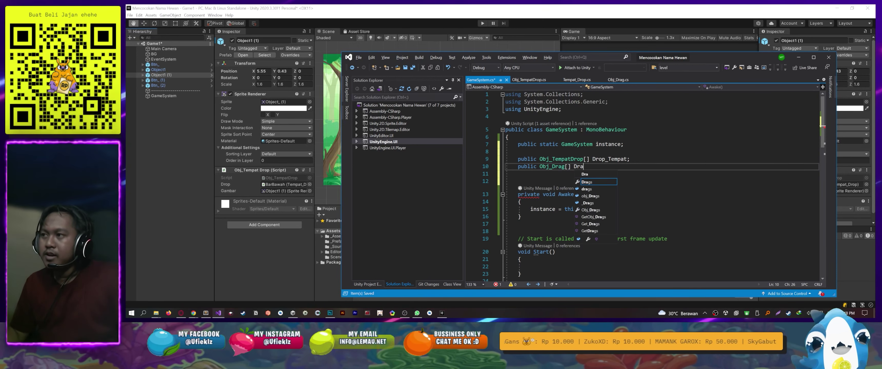
type("_obj")
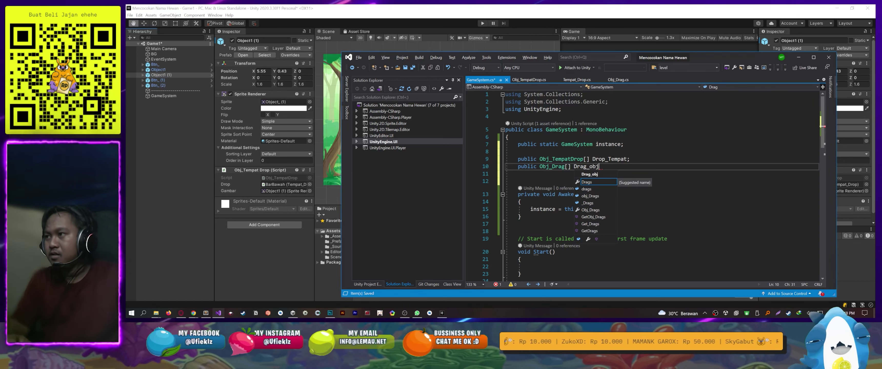
key("BackSpace")
key("BackSpace")
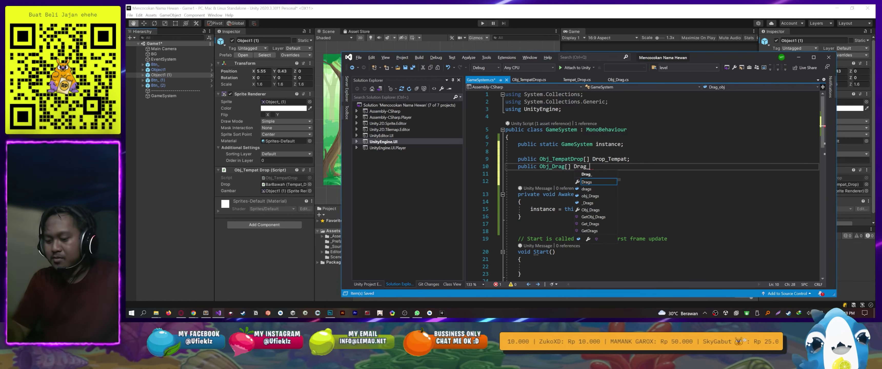
type("PO")
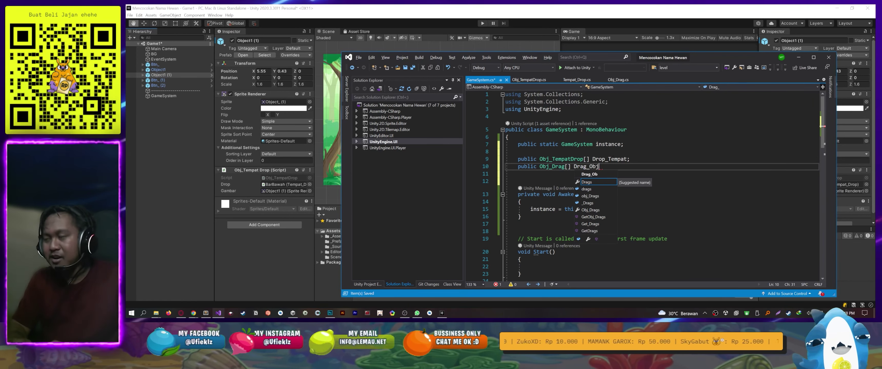
type(";")
key("ctrl+s")
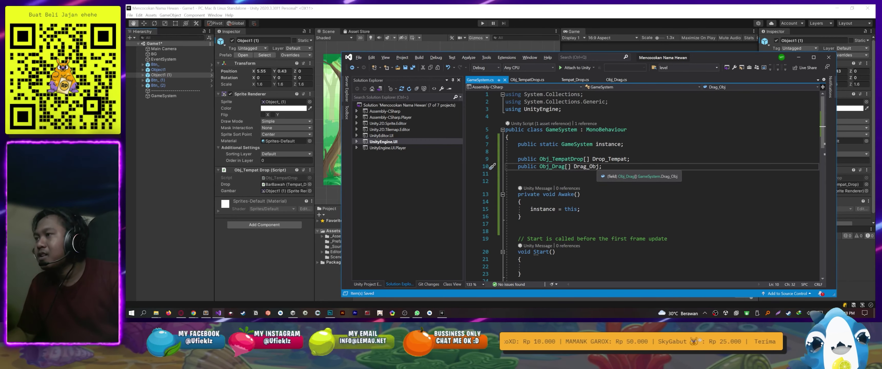
left_click(247, 263)
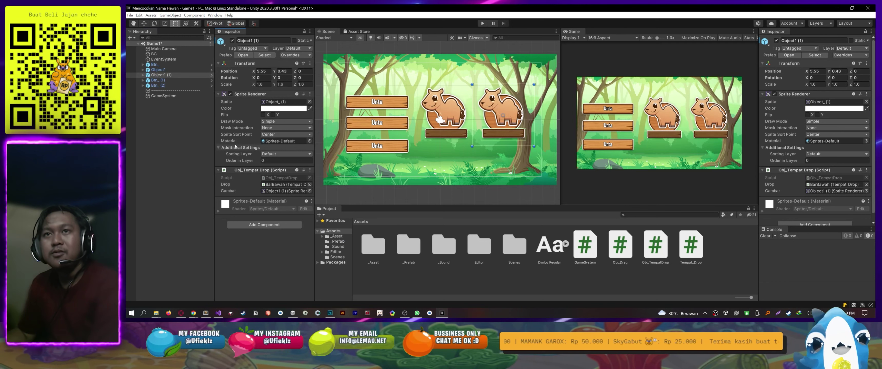
Check GameSystem's empty Drop_Tempat and Drag_Obj arrays, then add blank lines below instance in GameSystem.cs
left_click(163, 97)
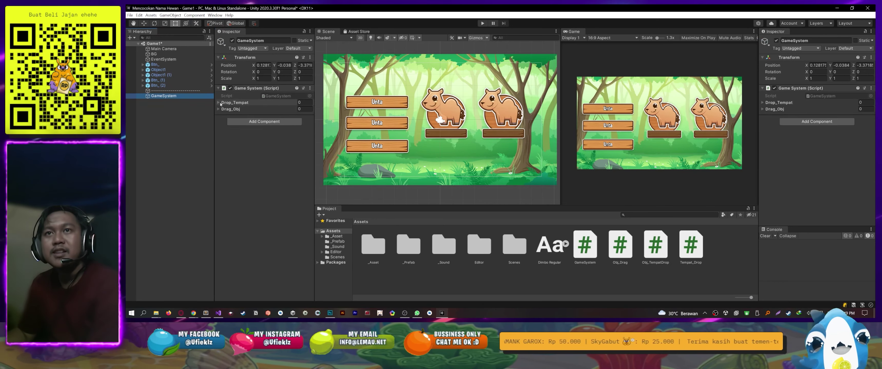
key("alt+Tab")
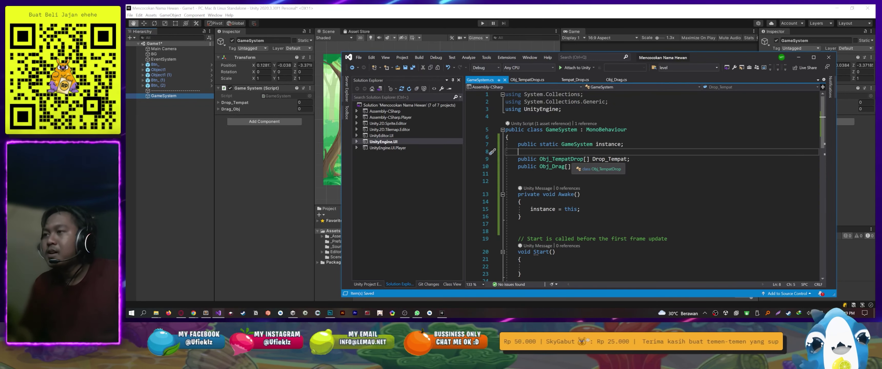
key("Return")
key("Return")
key("Up")
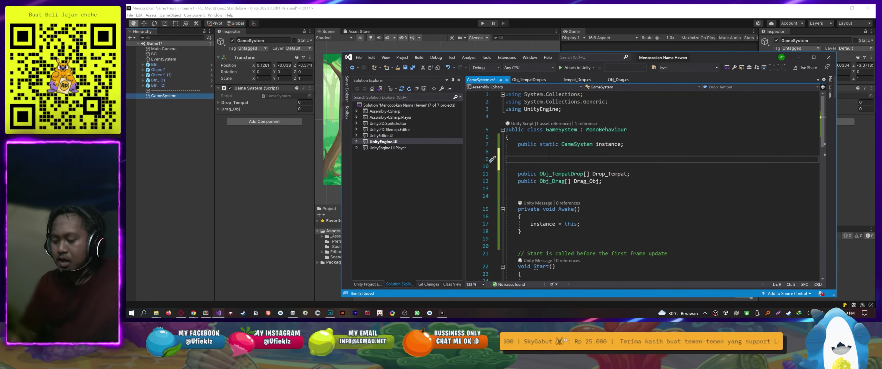
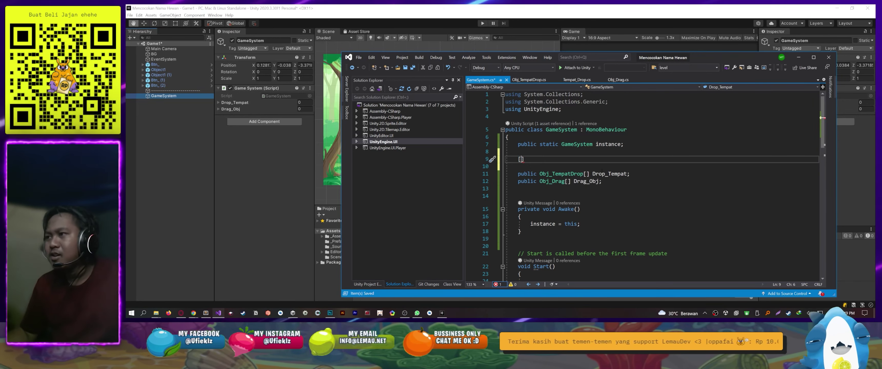
Type a [Header("Settingan Standar")] attribute above the array fields and start a new line
type("Header")
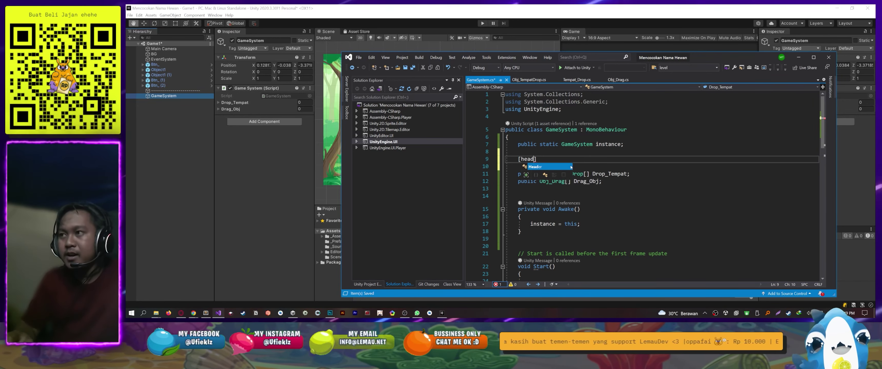
type("(\"Set")
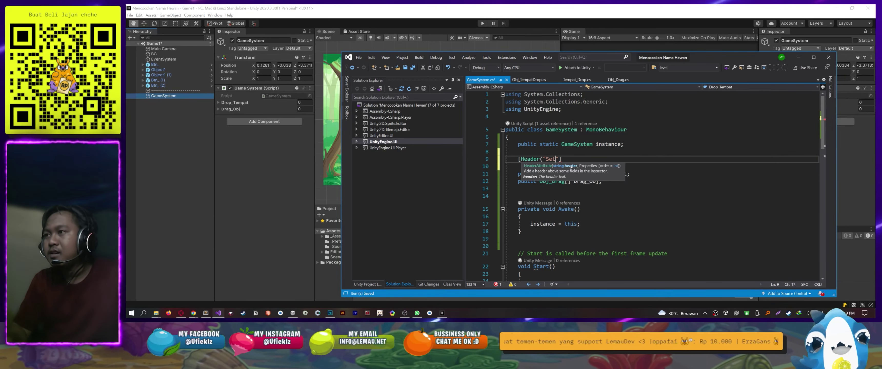
key("BackSpace")
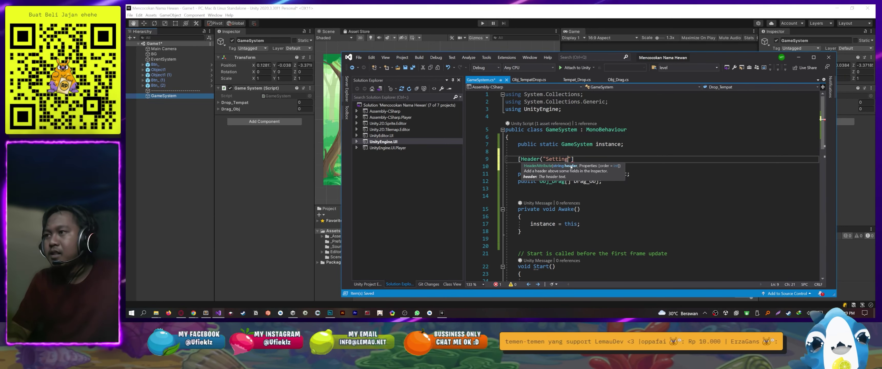
type("an Standar")
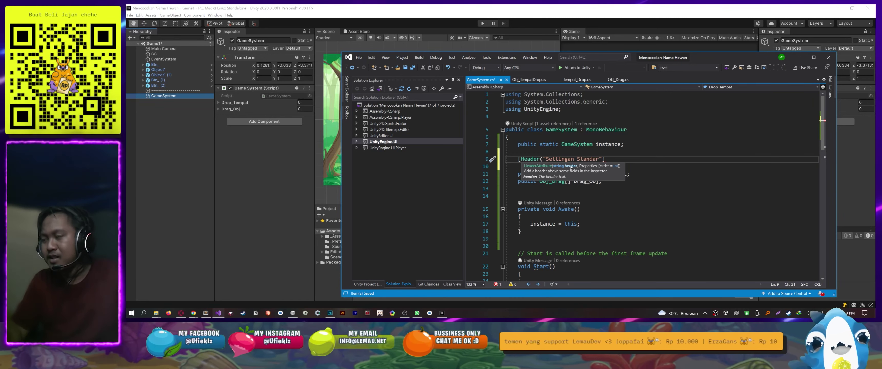
key("End")
key("Return")
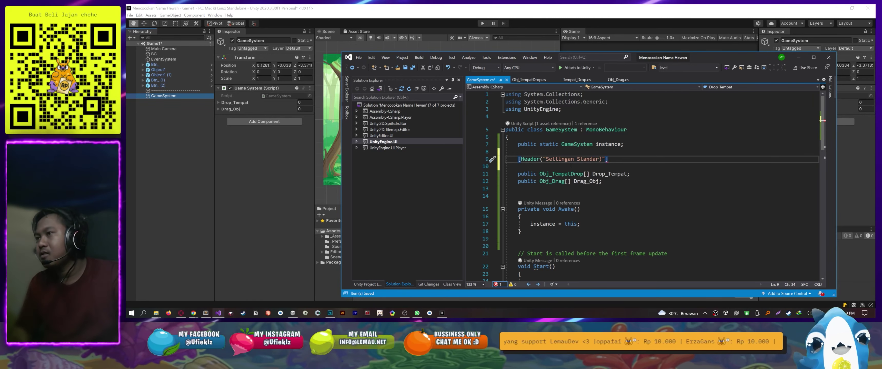
Begin a public Sprite[] field line, then select the header text
type("pub")
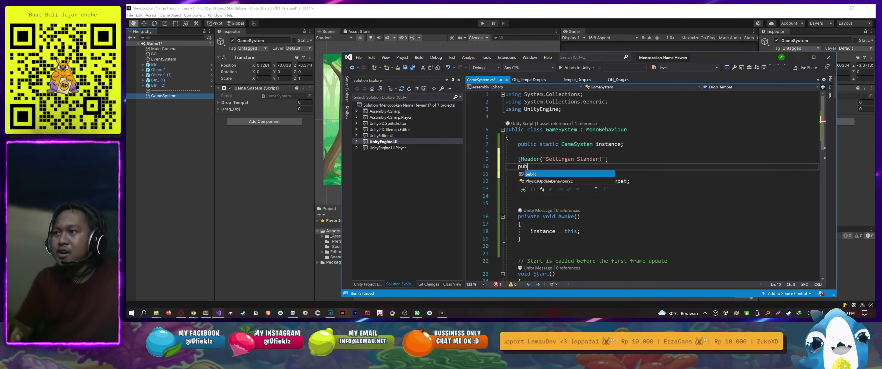
type("lic Spr")
key("Tab")
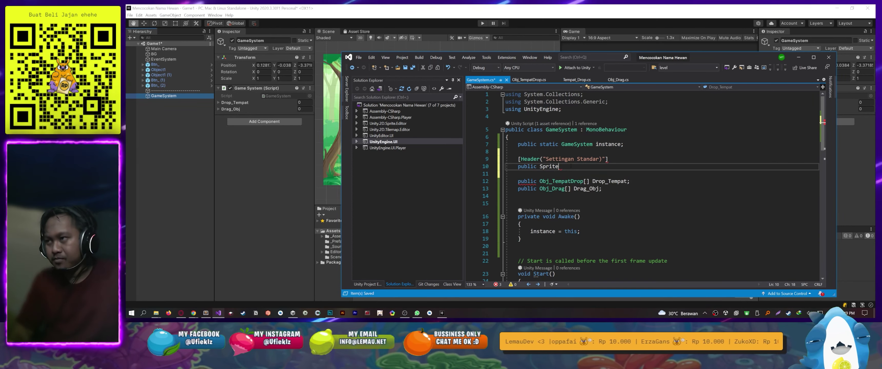
type("[]")
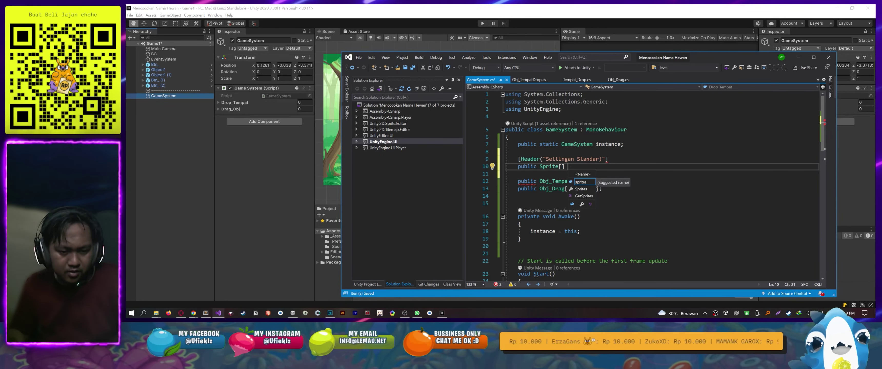
key("BackSpace")
key("BackSpace")
key("BackSpace")
key("BackSpace")
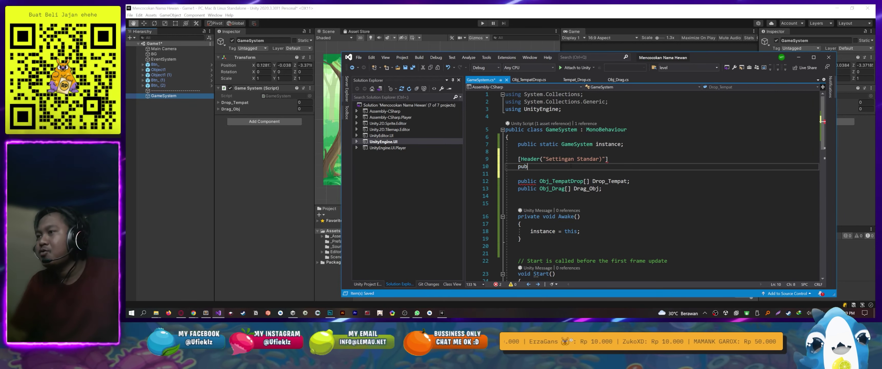
left_click_drag(609, 159, 528, 159)
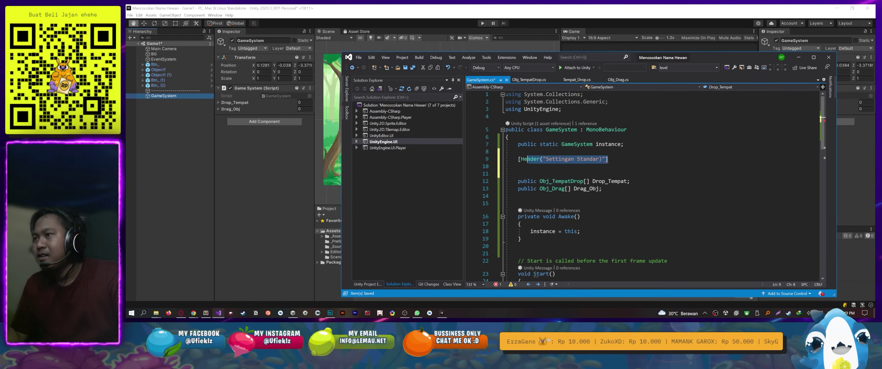
Declare public class DataGame with braces and open a blank line above it
type("class")
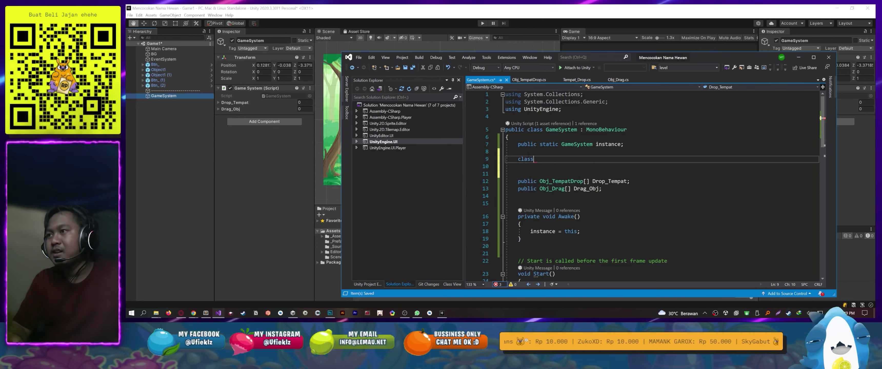
key("BackSpace")
key("BackSpace")
key("BackSpace")
type("p")
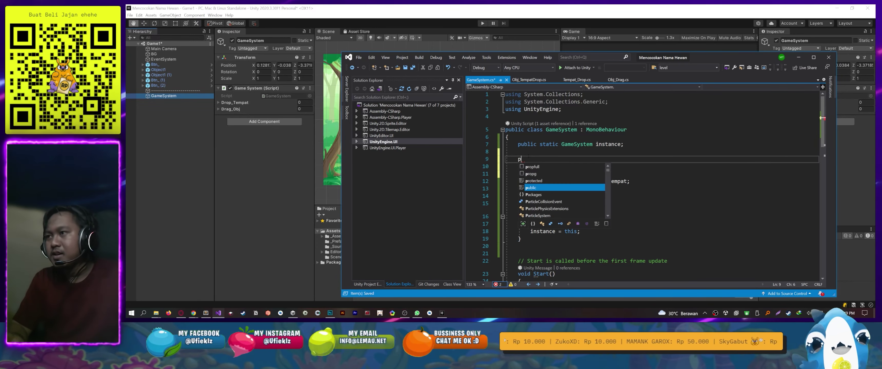
type("ublic class Data")
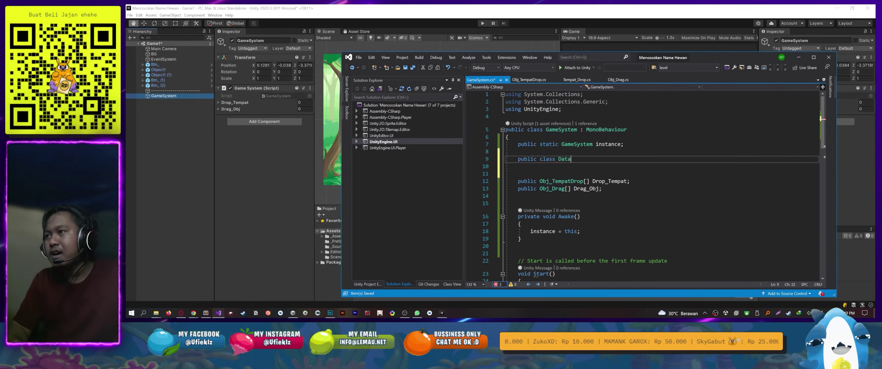
type("{")
key("Return")
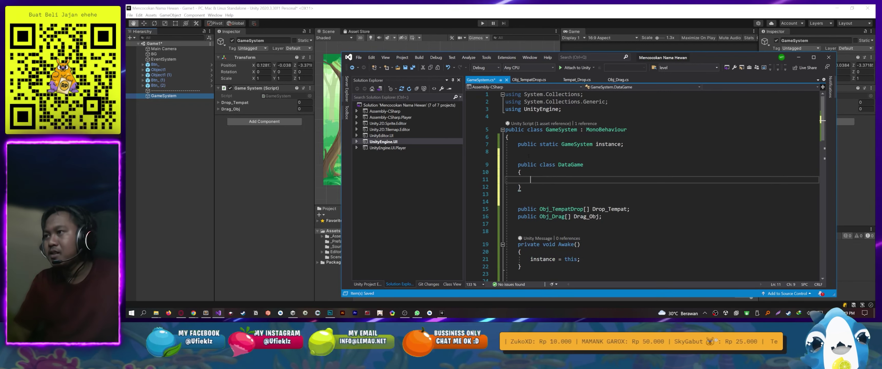
left_click(518, 224)
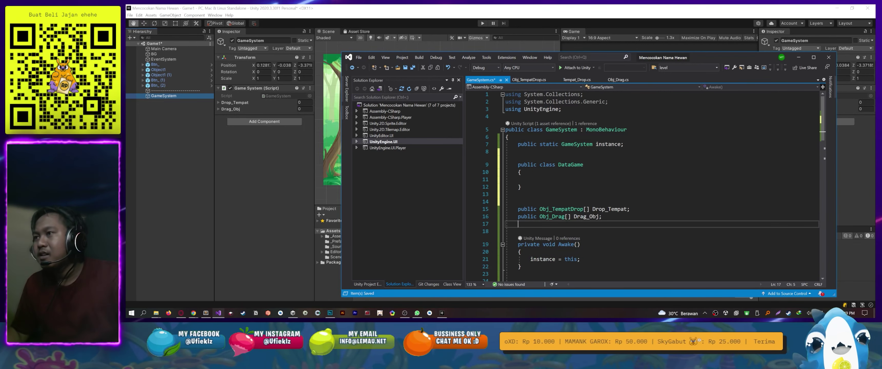
left_click(524, 153)
key("Return")
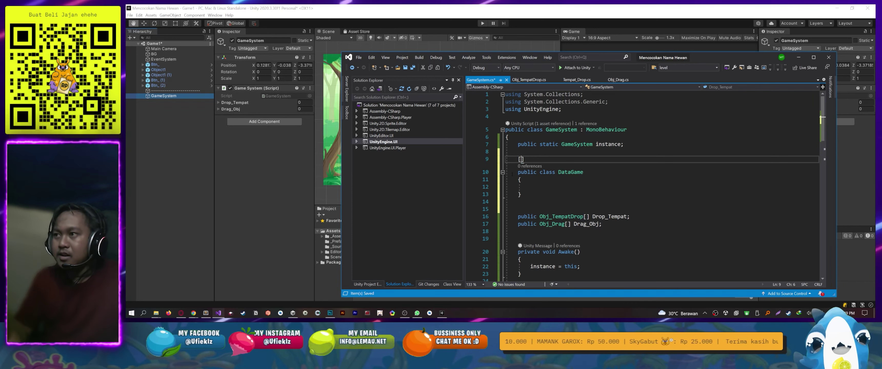
Put [System.Serializable] above DataGame, save, and remove the extra blank line
type("[sysm")
key("BackSpace")
key("BackSpace")
key("BackSpace")
key("BackSpace")
key("BackSpace")
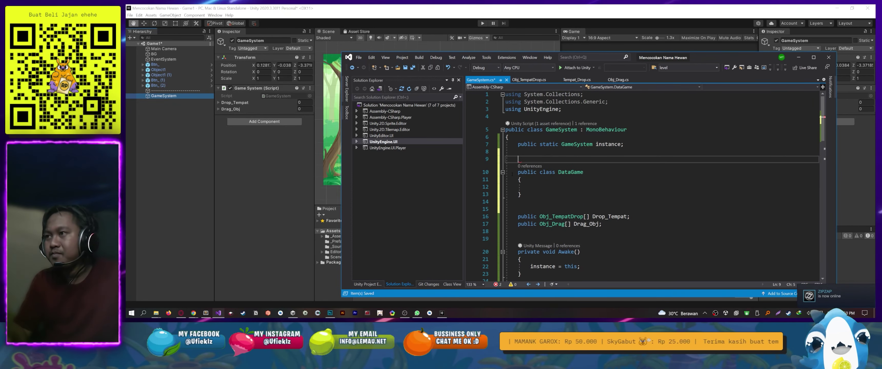
type("[System.ser")
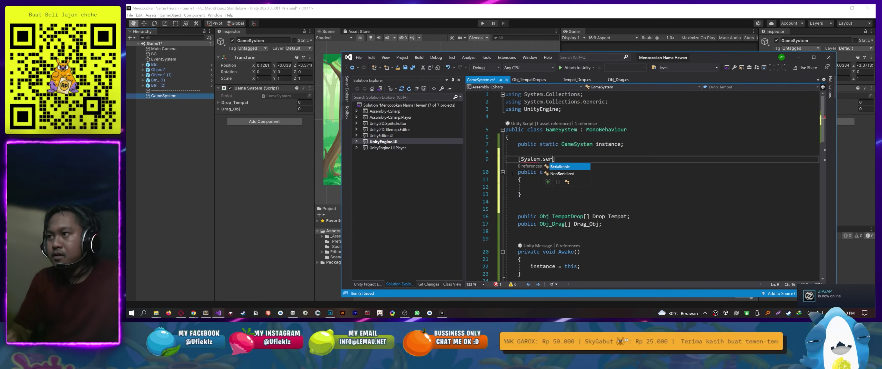
key("Tab")
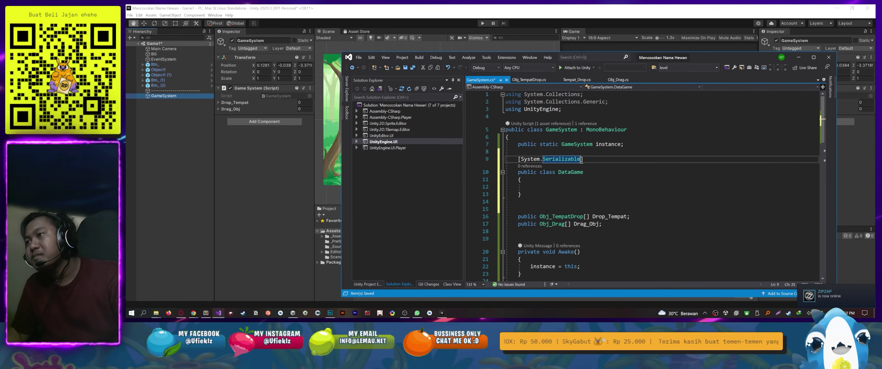
key("ctrl+s")
left_click(525, 207)
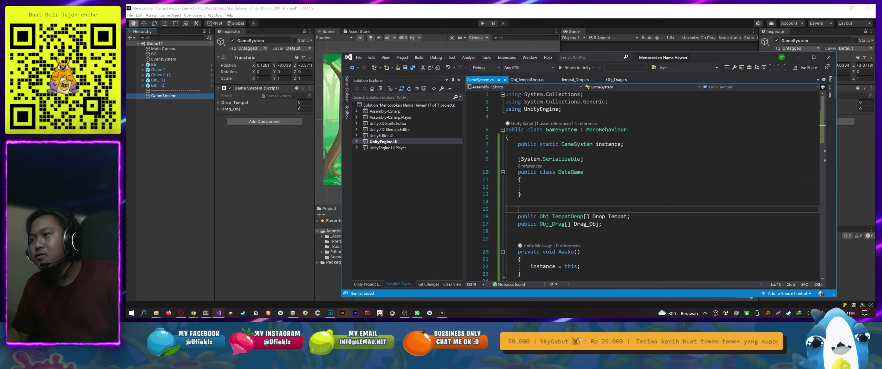
key("BackSpace")
Review the Serializable attribute and DataGame declaration, ending inside the empty class body
left_click(554, 188)
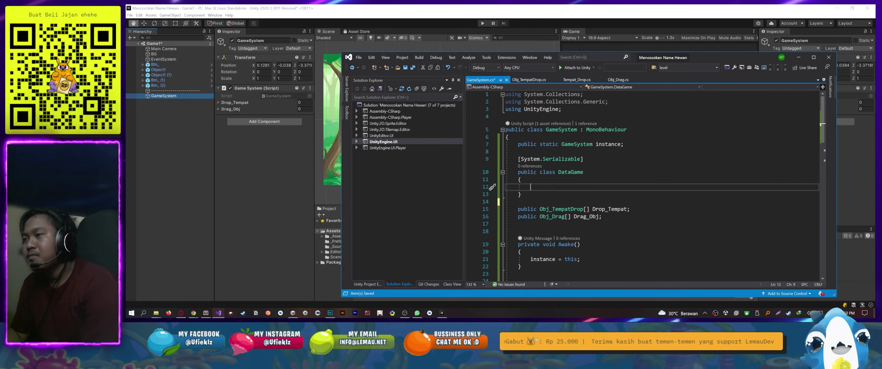
scroll(530, 186, "down", 1)
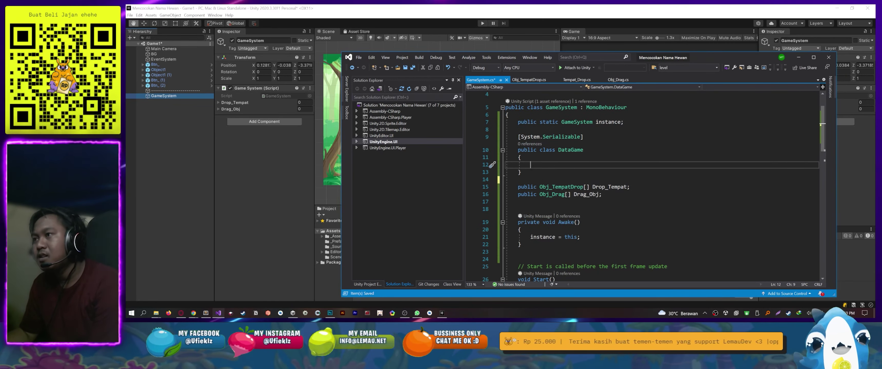
left_click(536, 209)
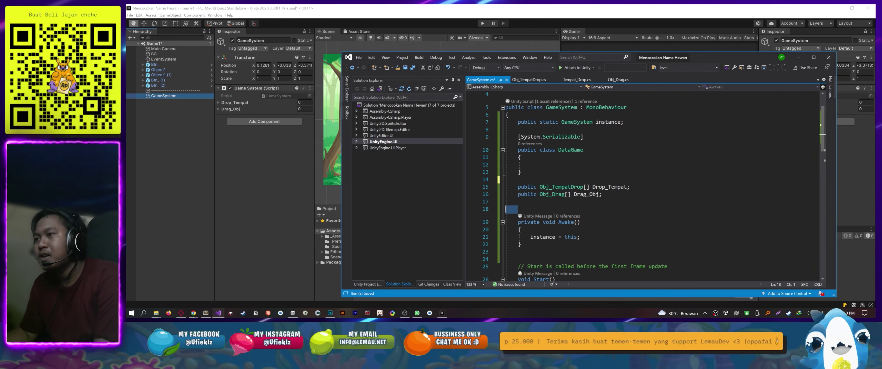
left_click(549, 165)
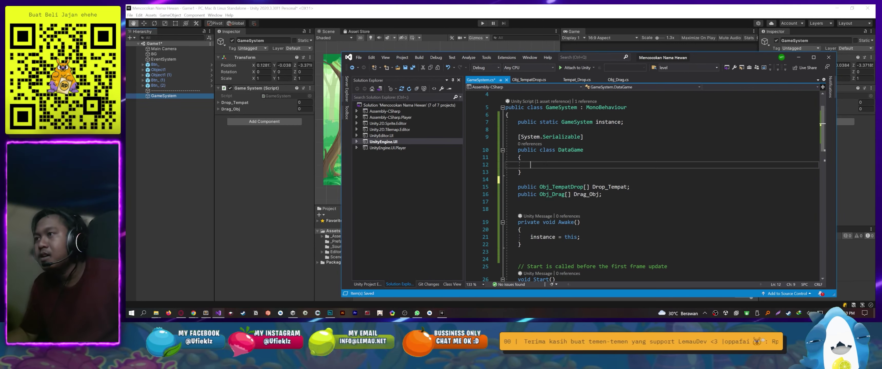
left_click(562, 137)
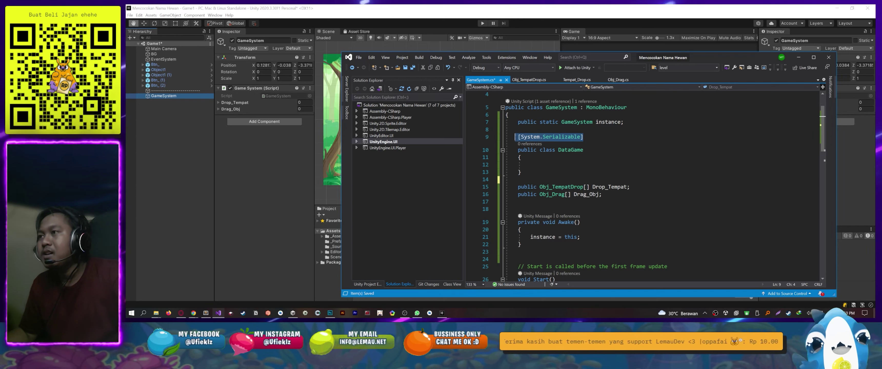
left_click(530, 165)
left_click(562, 137)
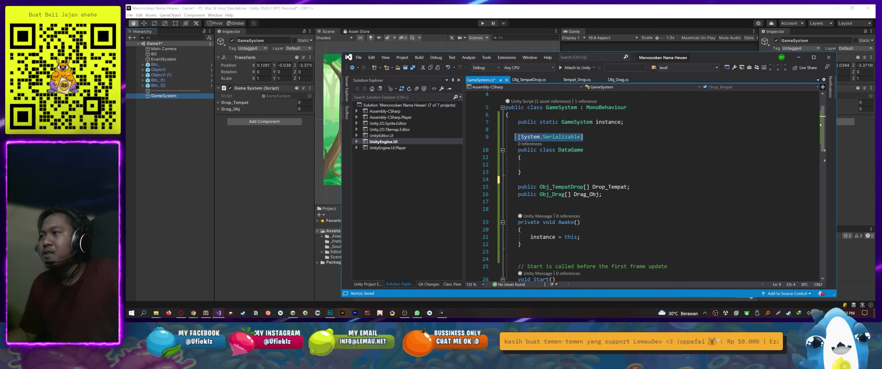
left_click(550, 166)
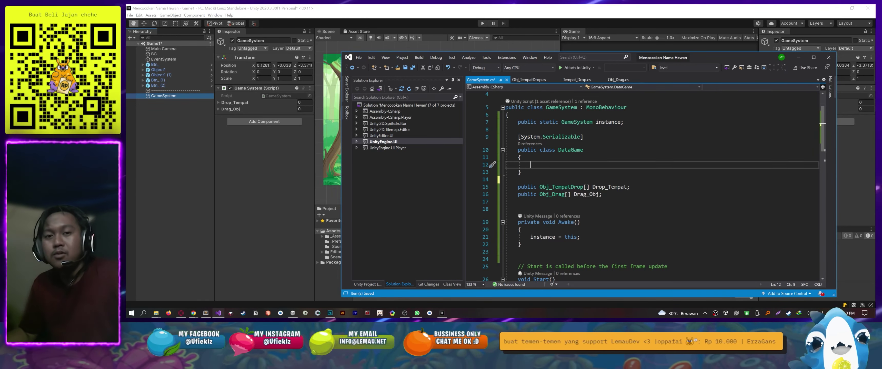
left_click(547, 179)
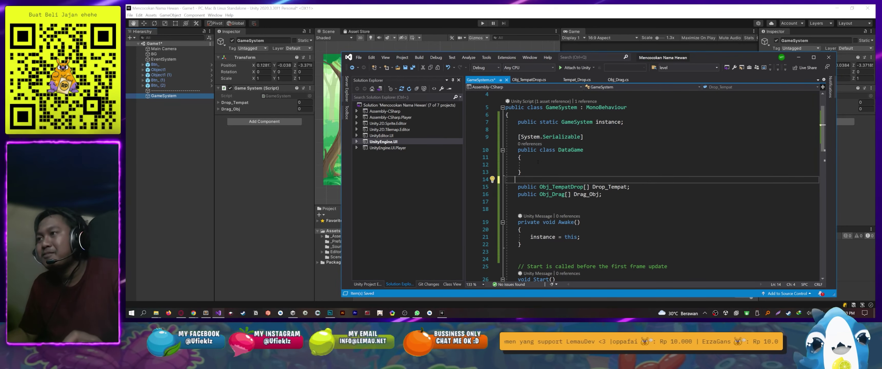
key("Up")
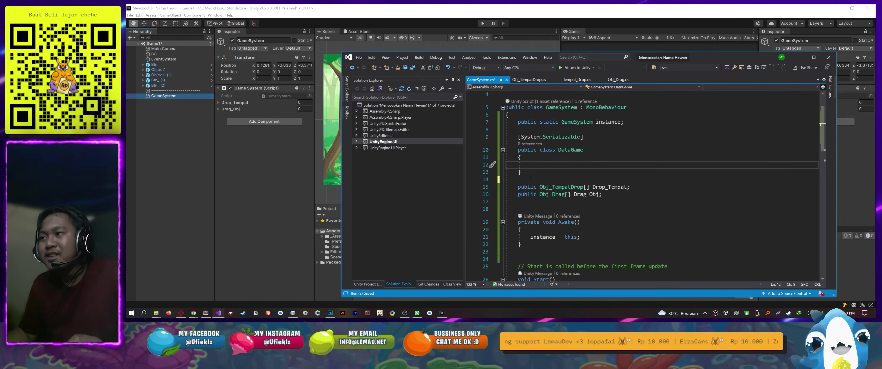
key("Down")
left_click(542, 150)
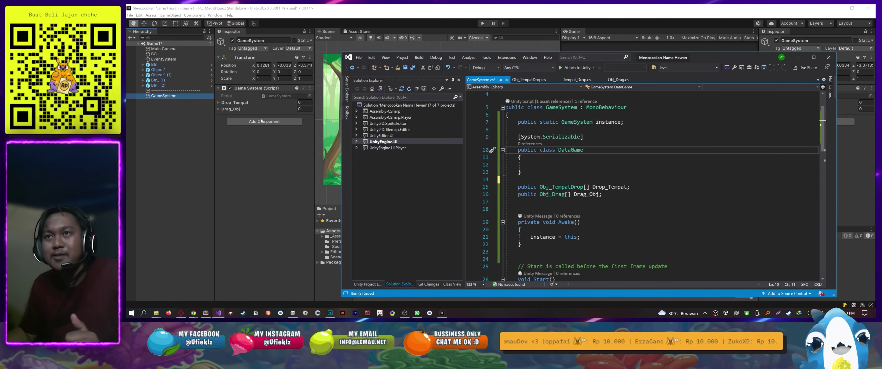
left_click(524, 136)
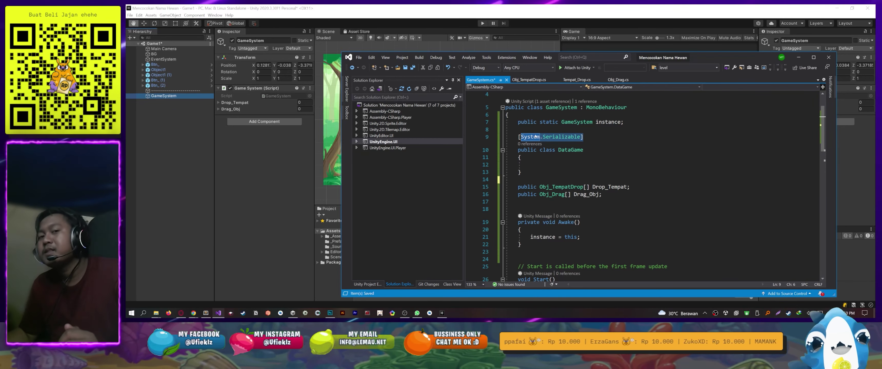
left_click(547, 166)
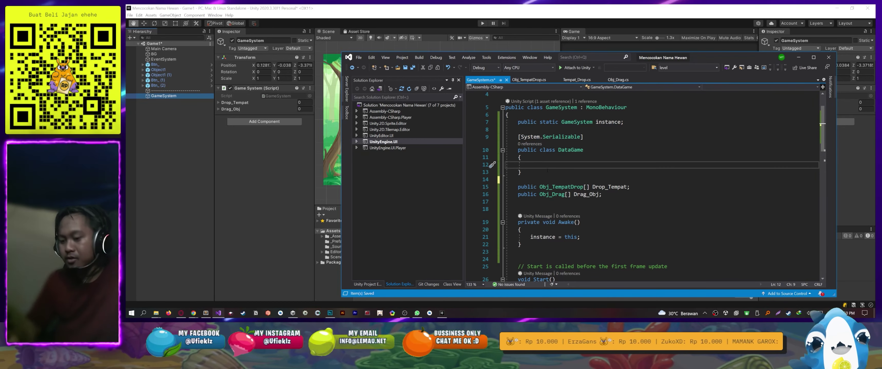
Declare public Sprite Gambar; and public string Nama; inside DataGame, then open lines below it
type("public sprite")
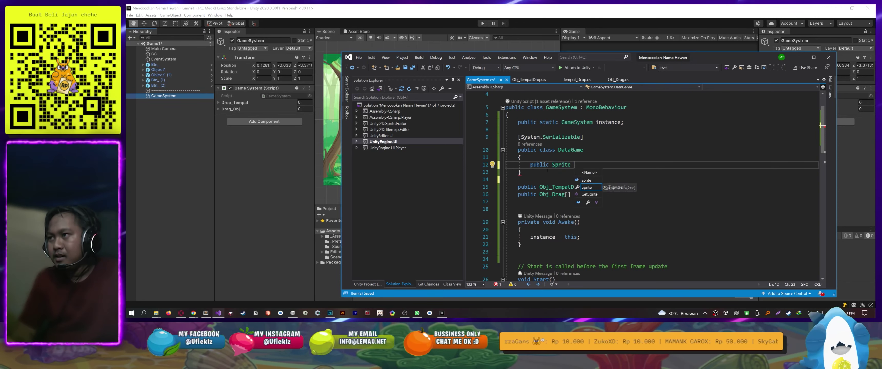
key("BackSpace")
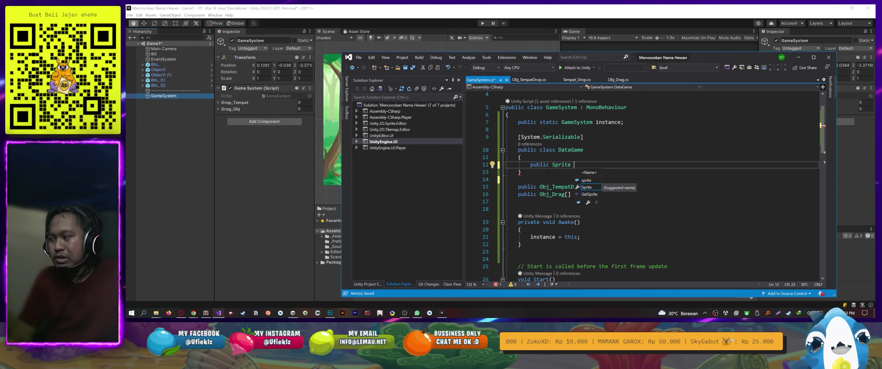
type("Ga")
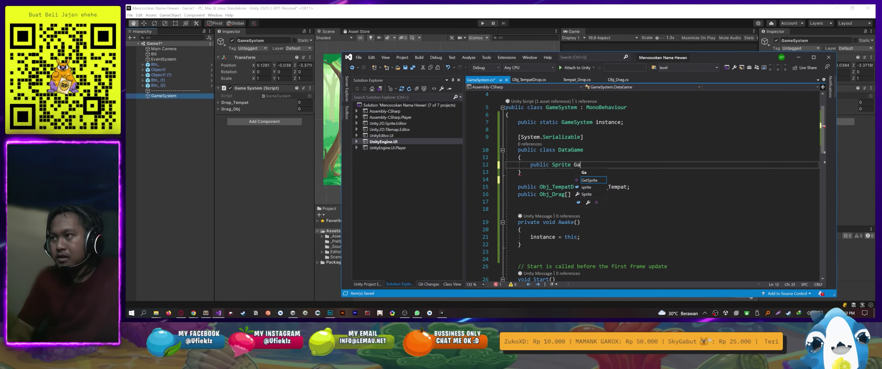
type("mbar;")
key("Return")
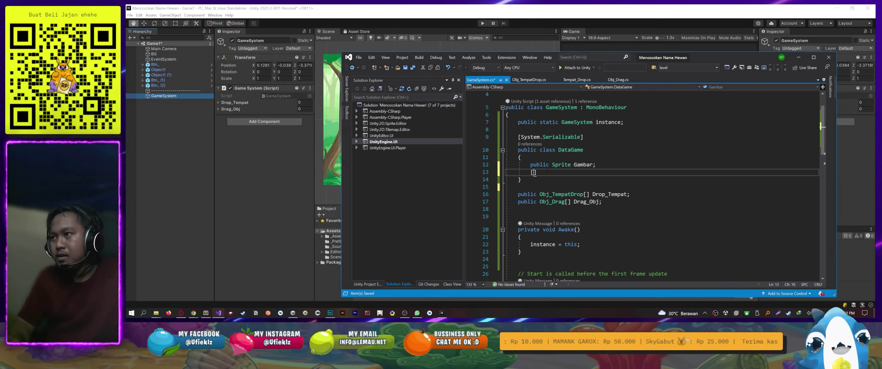
type("[uib")
key("BackSpace")
key("BackSpace")
key("BackSpace")
type("pub")
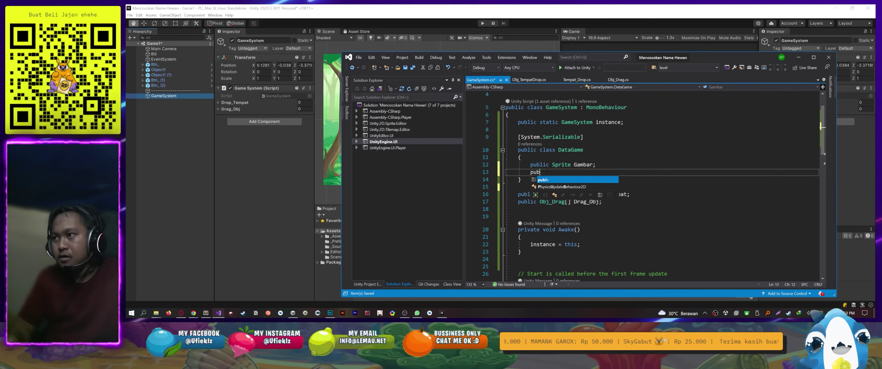
type("lic N")
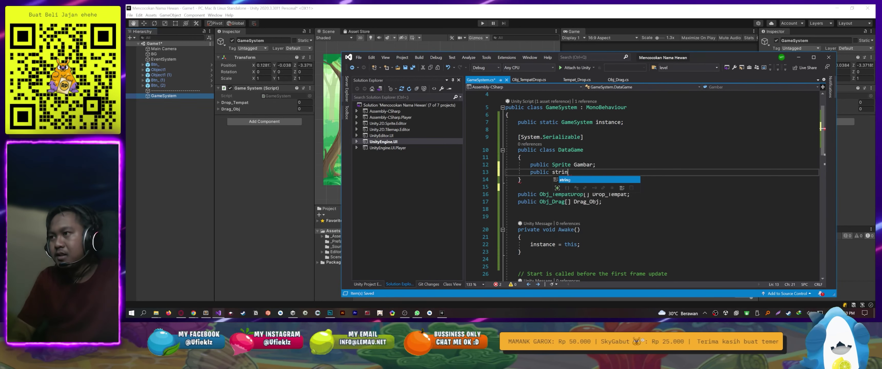
key("BackSpace")
type("string Nama;")
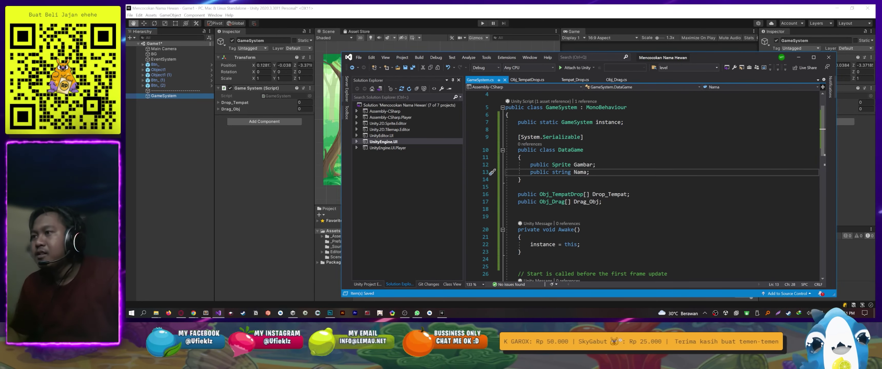
key("Down")
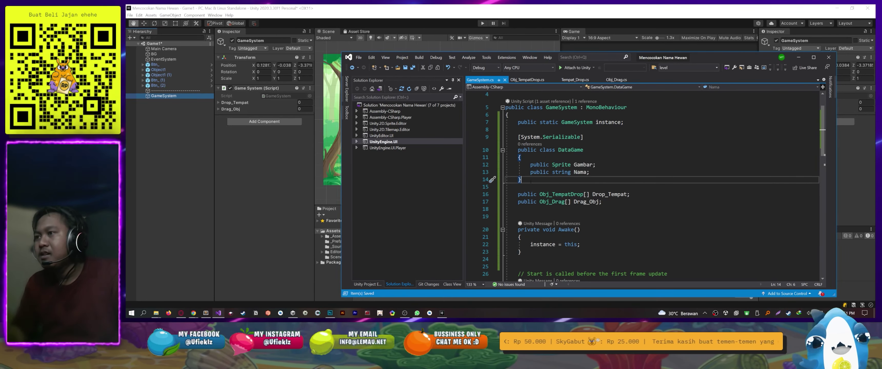
key("Return")
key("Return")
Add [Header("Settingan Standar")] and public DataGame[] DataPermainan; below DataGame, then save
type("[Header")
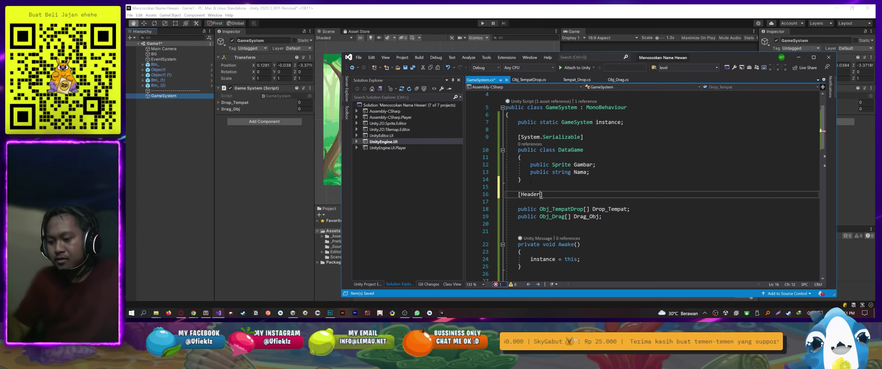
type("(\"Set5")
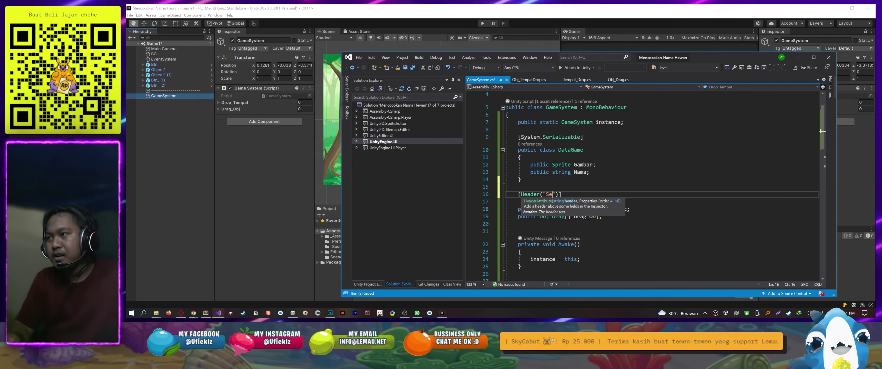
type("ttingan Standa")
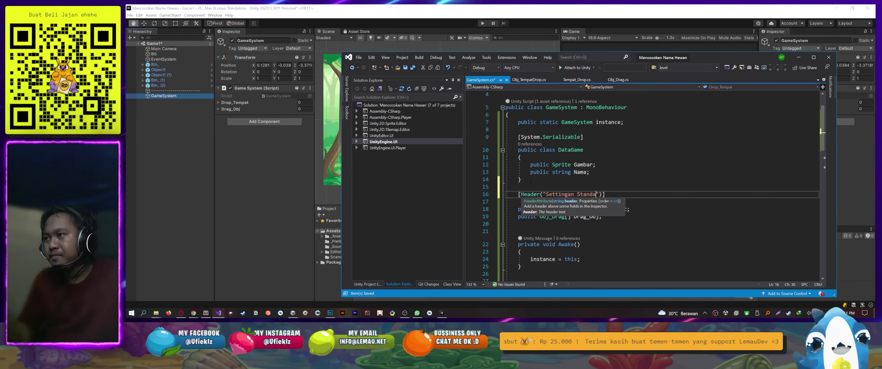
type("r")
key("End")
key("Return")
type("p")
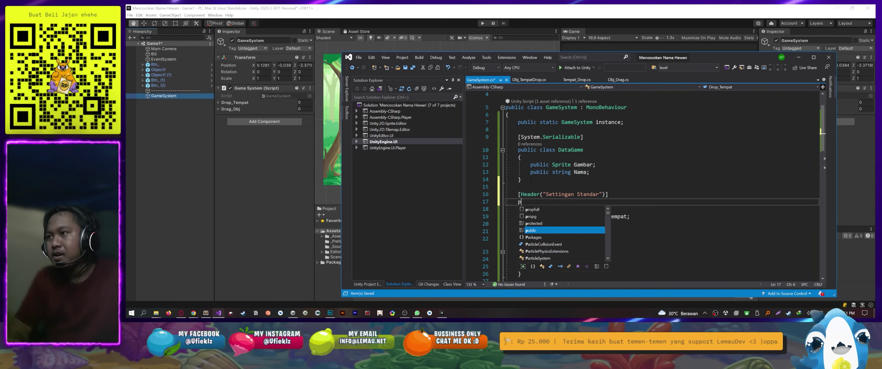
type("ublic DataGame")
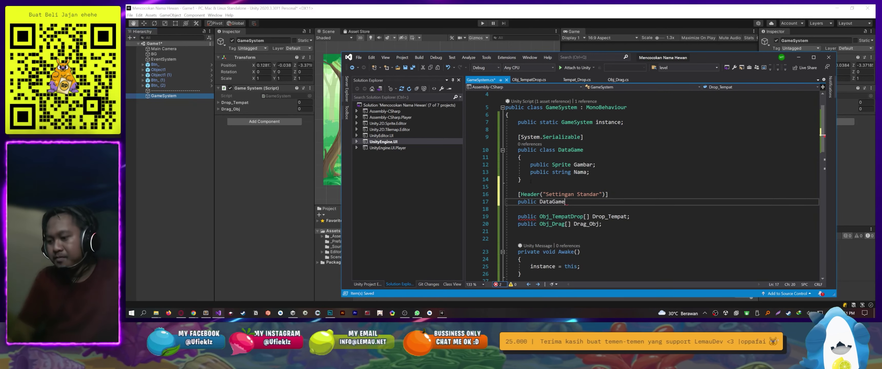
type("[] Data")
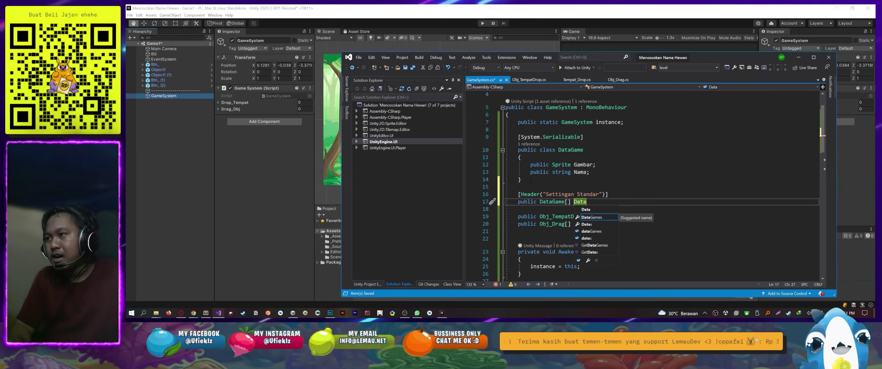
type("Permainan;")
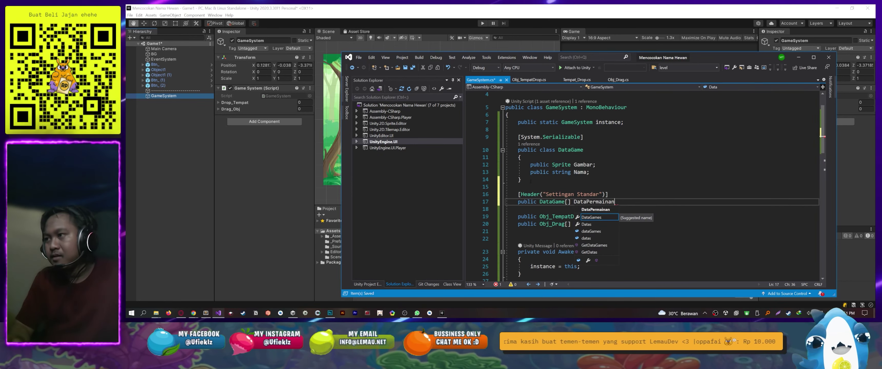
key("ctrl+s")
In Unity's Inspector, expand Data Permainan and add one element showing its fields
left_click(264, 181)
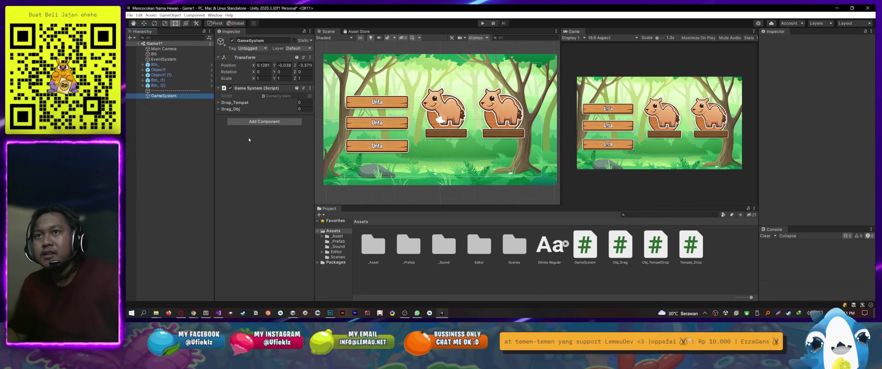
left_click(220, 112)
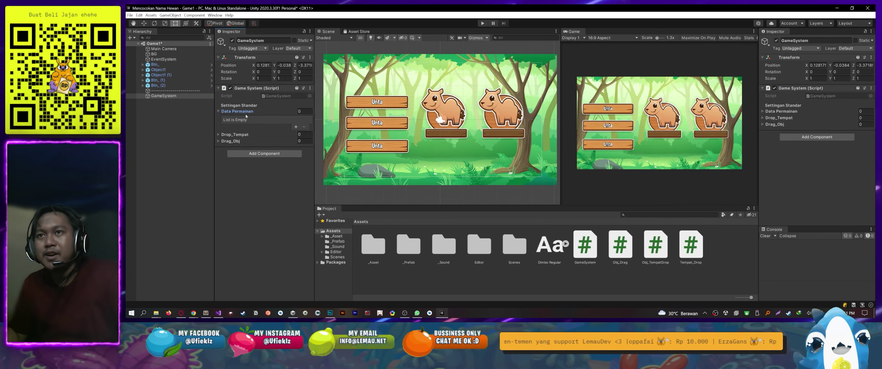
left_click(296, 128)
left_click(229, 120)
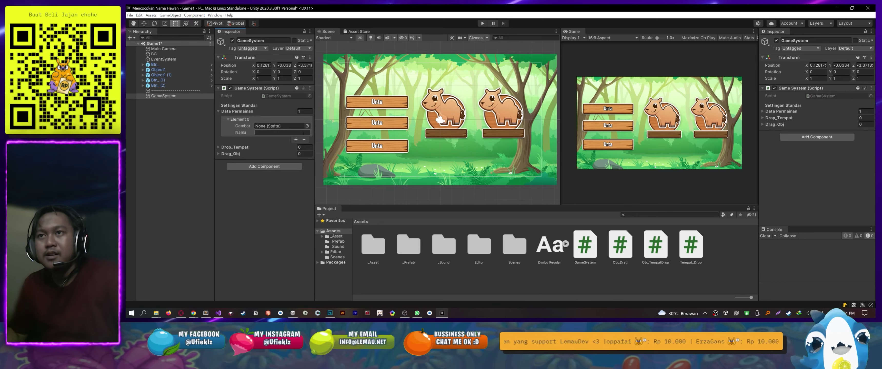
Move the Nama field above Gambar in the script, then enter Iguana as Nama
key("alt+Tab")
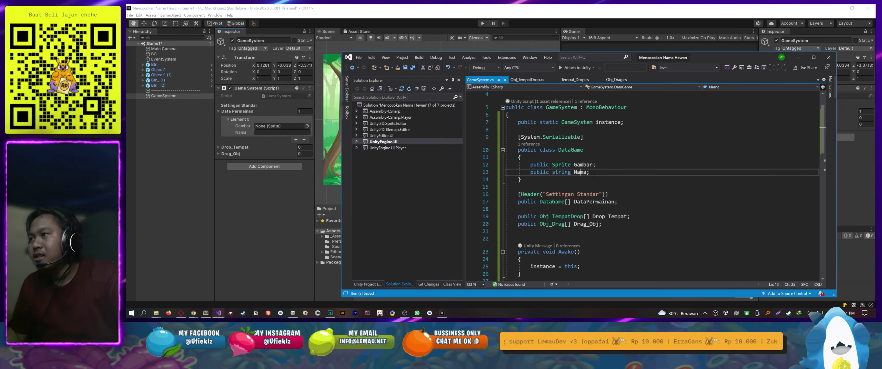
key("ctrl+x")
key("Up")
key("Up")
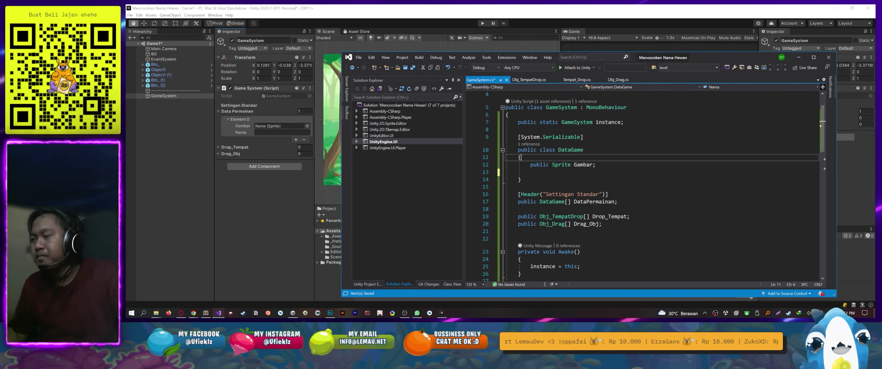
key("Return")
key("ctrl+v")
key("alt+Tab")
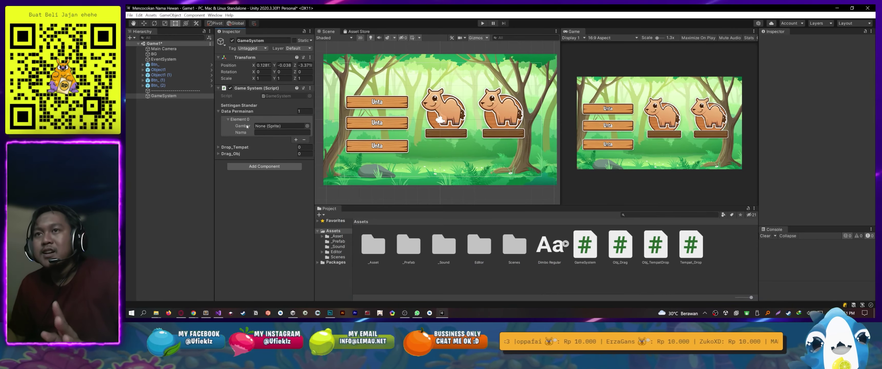
type("I")
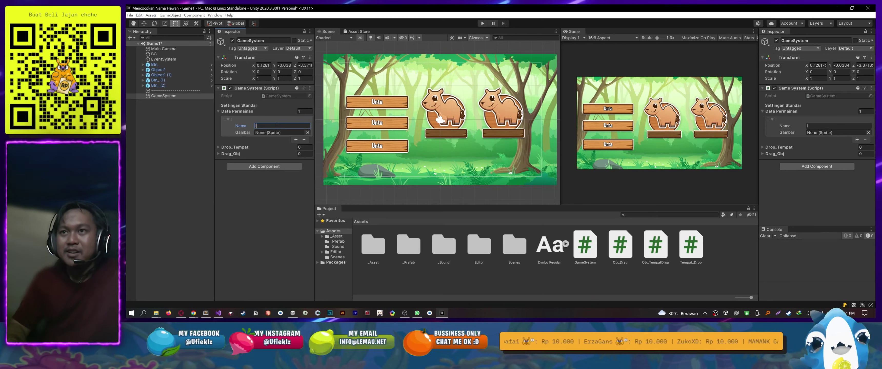
type("guana")
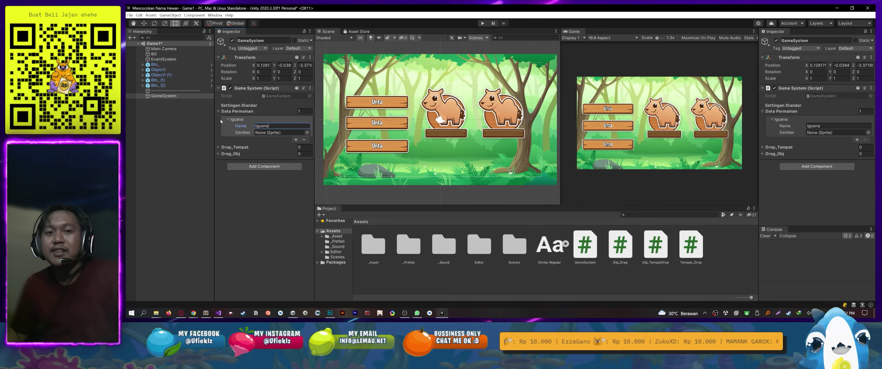
Insert three [Space] attribute lines above Drop_Tempat, then return to Unity
left_click(218, 313)
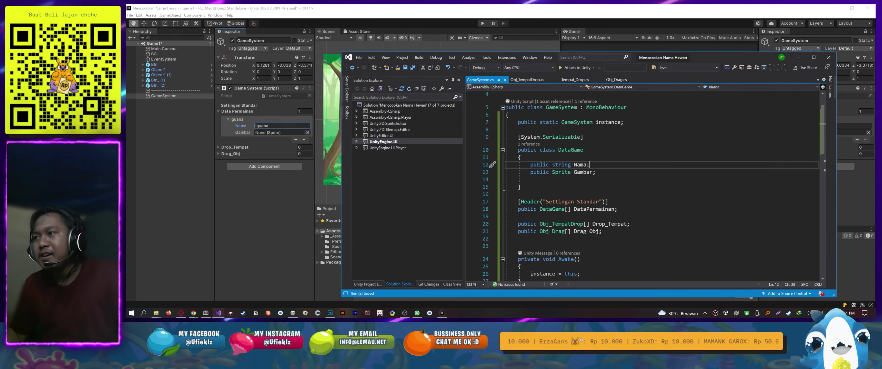
scroll(616, 171, "down", 2)
left_click(514, 150)
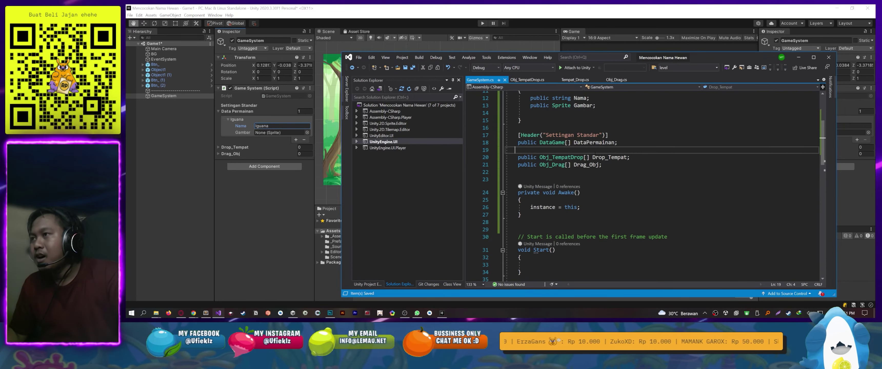
key("Return")
type("[Space]")
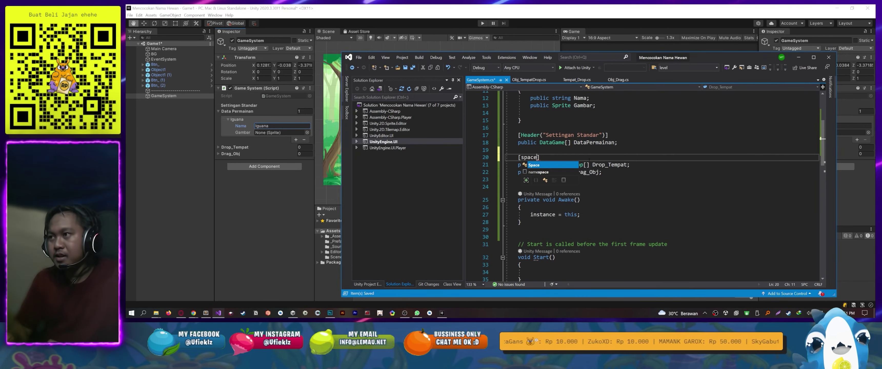
key("ctrl+d")
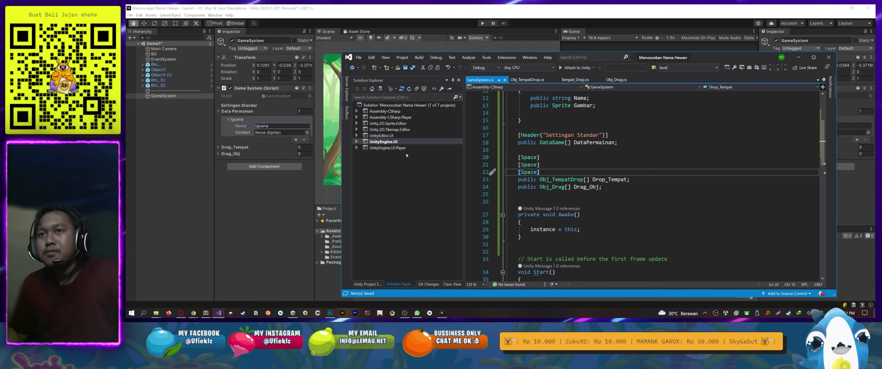
left_click(233, 149)
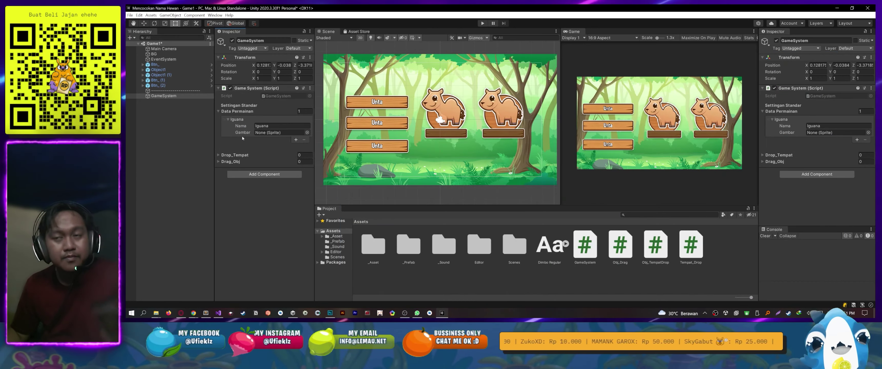
Open the _Asset folder of animal Object_ sprites and select the GameSystem object
scroll(412, 153, "up", 1)
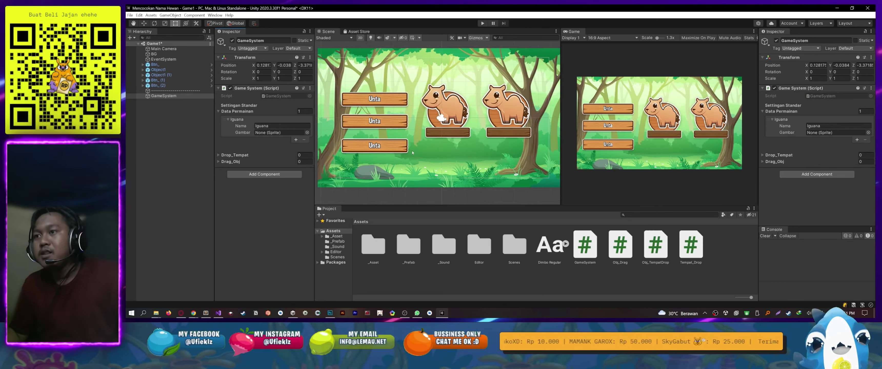
middle_click_drag(413, 152, 433, 174)
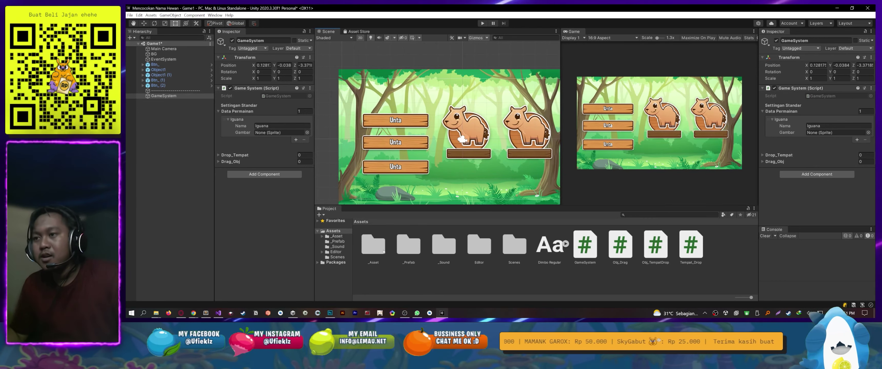
double_click(369, 252)
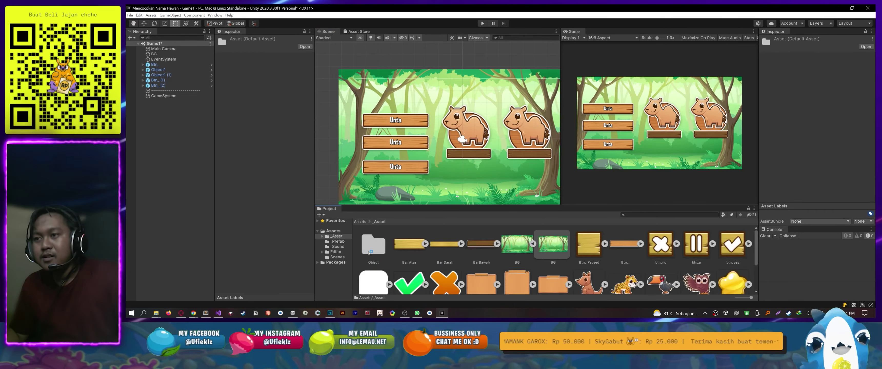
scroll(411, 247, "down", 1)
scroll(394, 246, "up", 1)
double_click(372, 243)
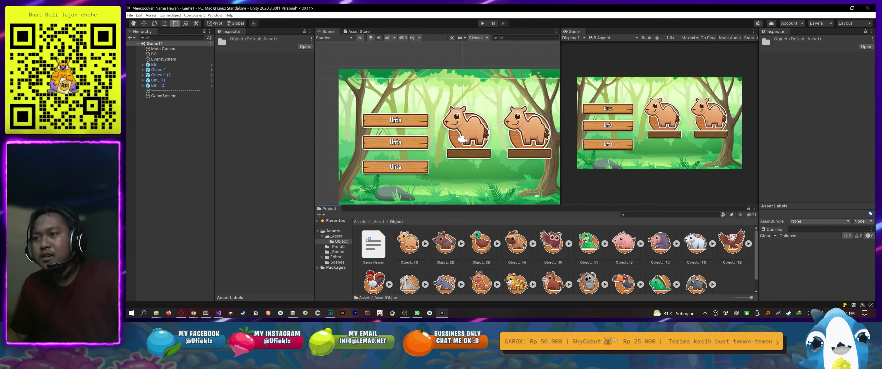
left_click(163, 95)
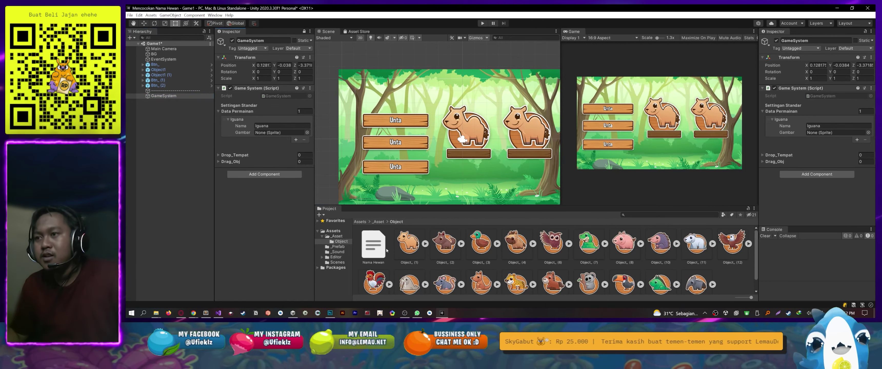
Fill entries: Unta with Object_ (1), the second with Object_ (2), Bebek with Object_ (3)
left_click_drag(408, 243, 279, 133)
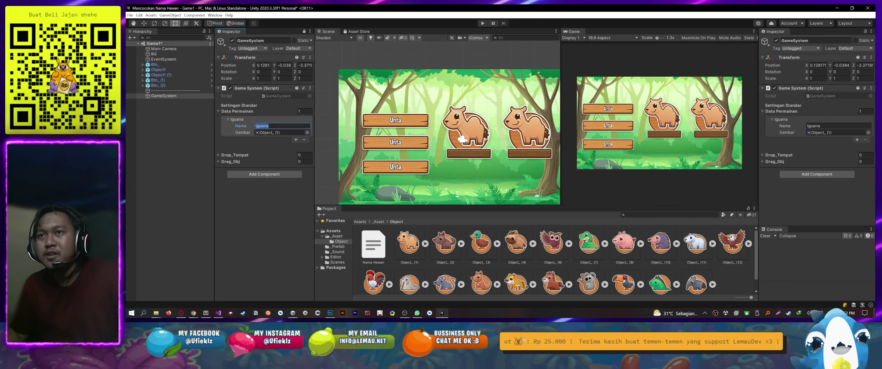
type("Unta")
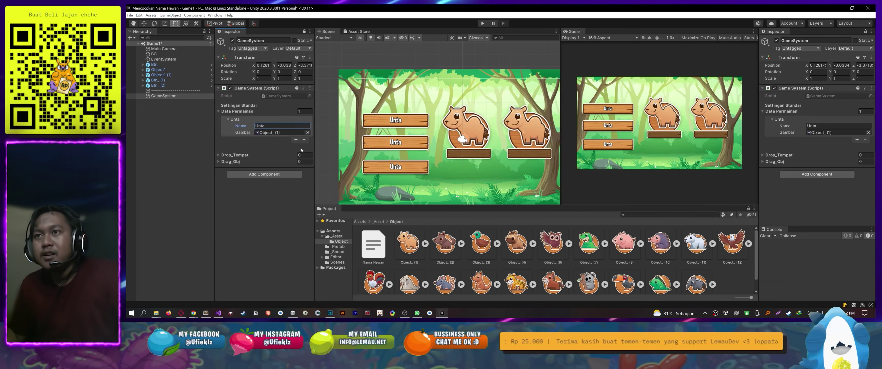
left_click(296, 140)
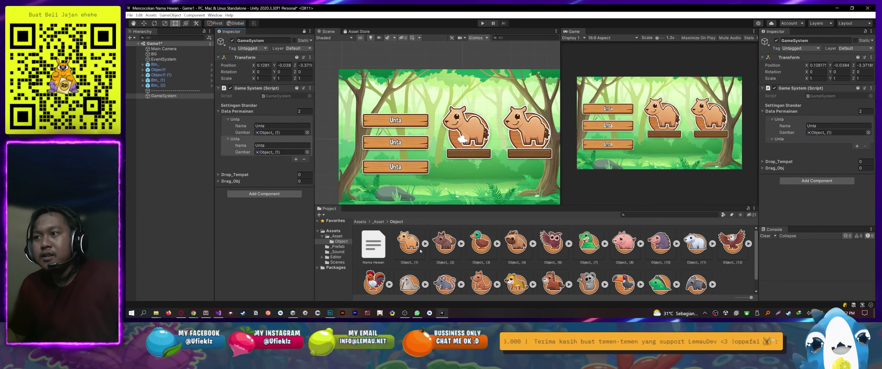
left_click_drag(420, 251, 260, 157)
type("Srigala")
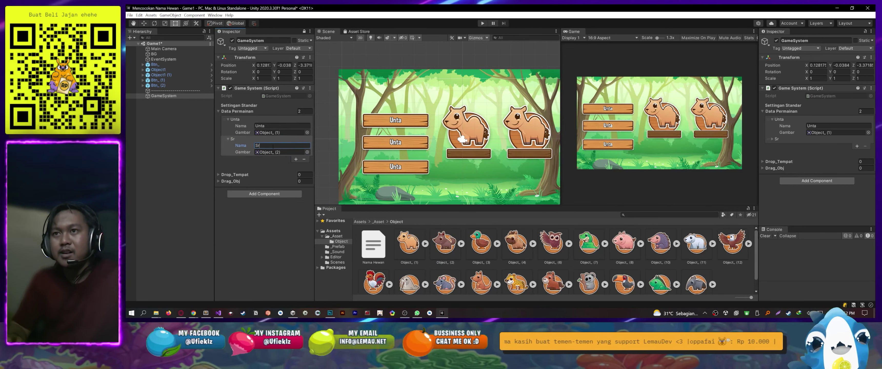
left_click(295, 160)
left_click(229, 159)
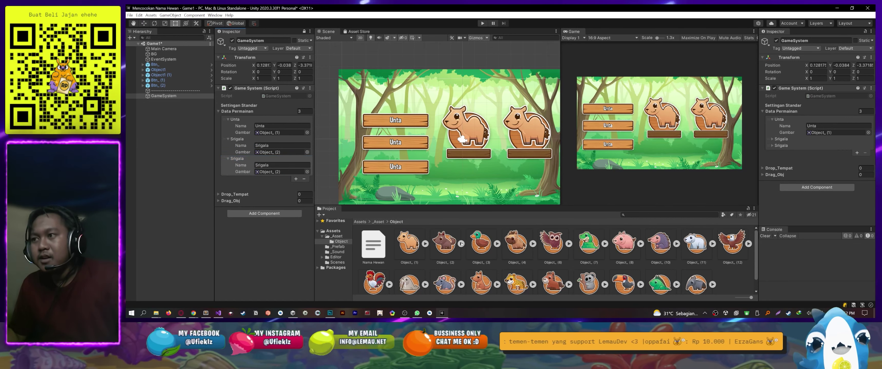
left_click(274, 165)
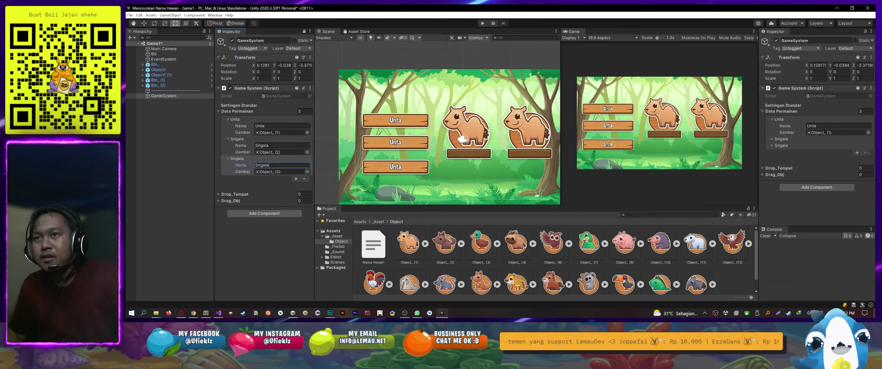
left_click_drag(481, 243, 284, 173)
type("Bebek")
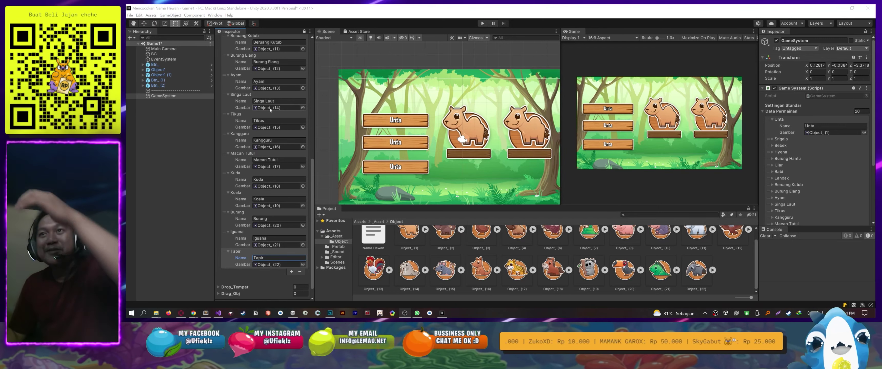
Scroll through the Inspector to review the filled Data Permainan entries
scroll(275, 106, "up", 3)
scroll(293, 109, "up", 10)
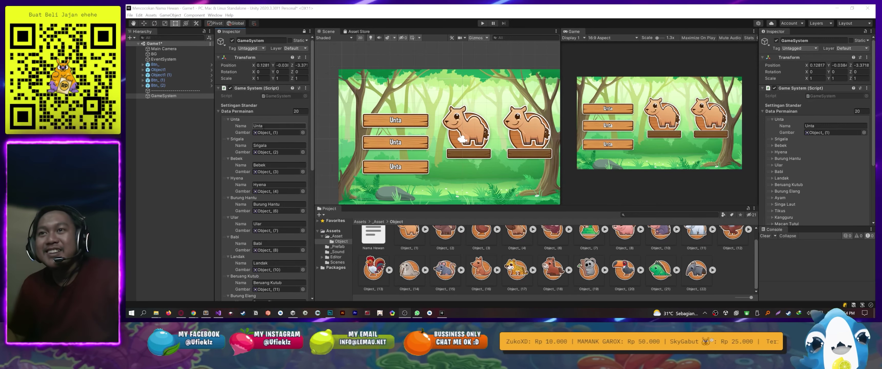
scroll(278, 139, "down", 5)
scroll(267, 172, "down", 5)
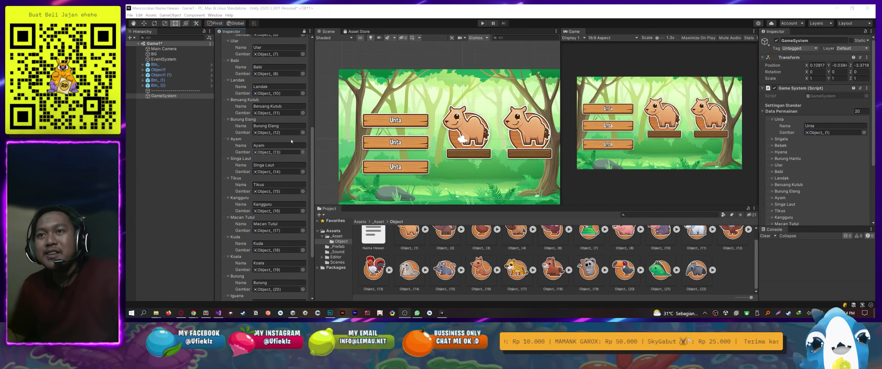
scroll(236, 224, "down", 5)
scroll(258, 182, "up", 3)
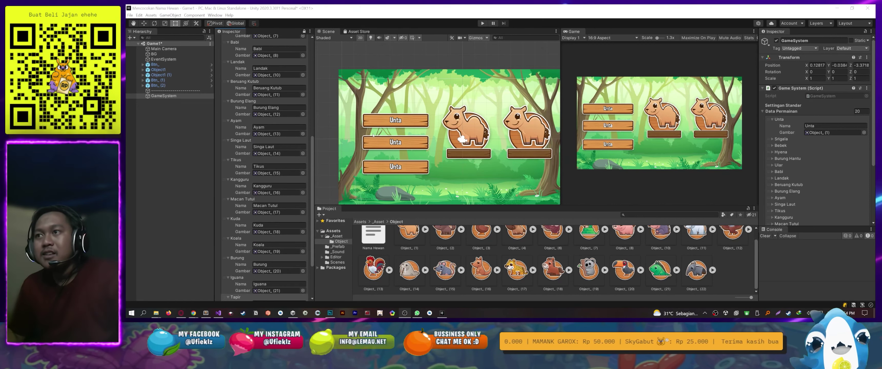
middle_click_drag(318, 127, 323, 143)
left_click(315, 138)
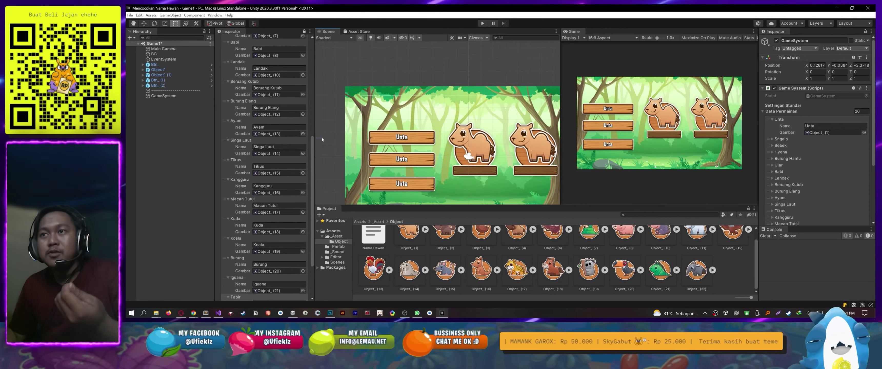
left_click_drag(315, 138, 320, 139)
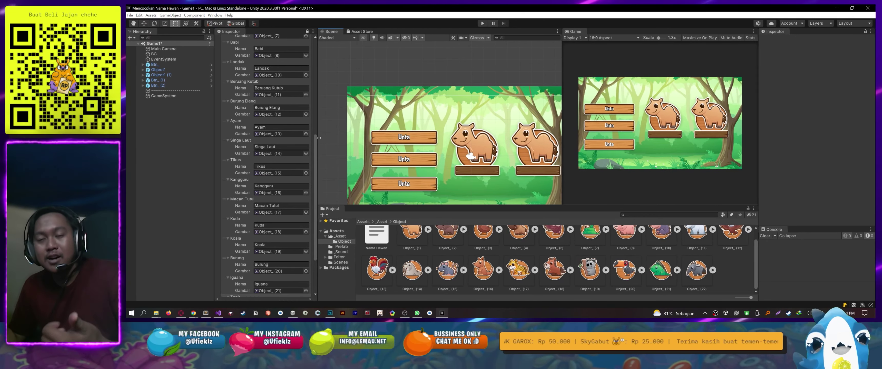
scroll(298, 128, "up", 5)
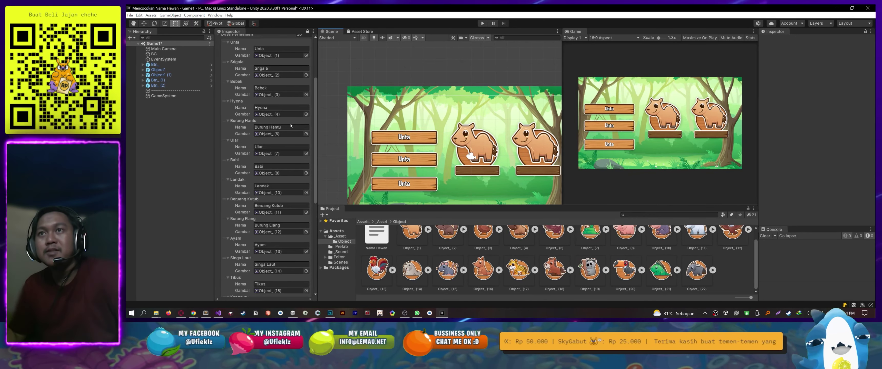
scroll(276, 125, "up", 3)
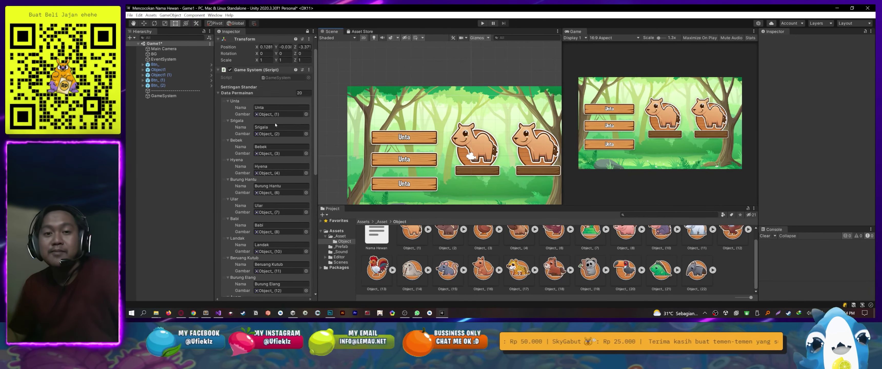
Collapse the animal entries from Unta through Ayam
left_click(227, 101)
left_click(227, 107)
left_click(227, 114)
left_click(228, 120)
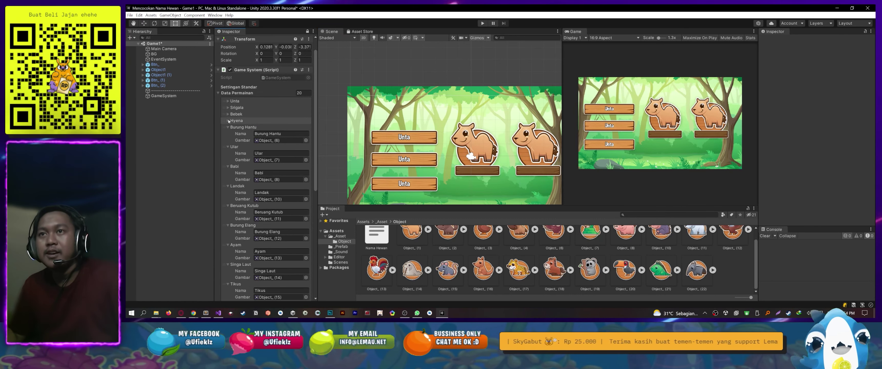
left_click(228, 127)
left_click(228, 134)
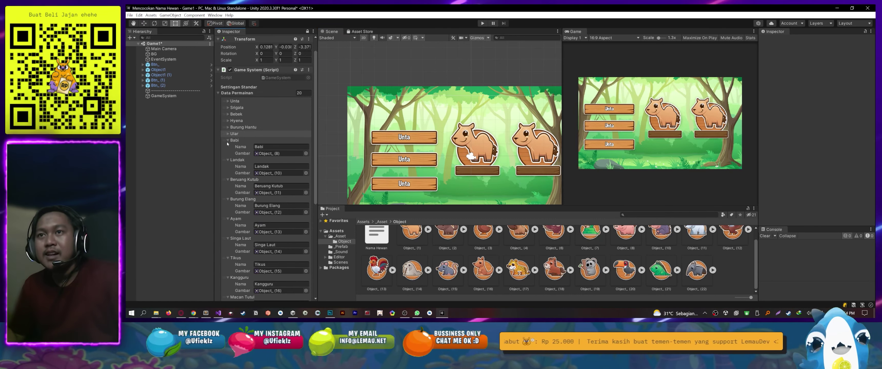
left_click(227, 140)
left_click(228, 147)
left_click(228, 153)
left_click(229, 159)
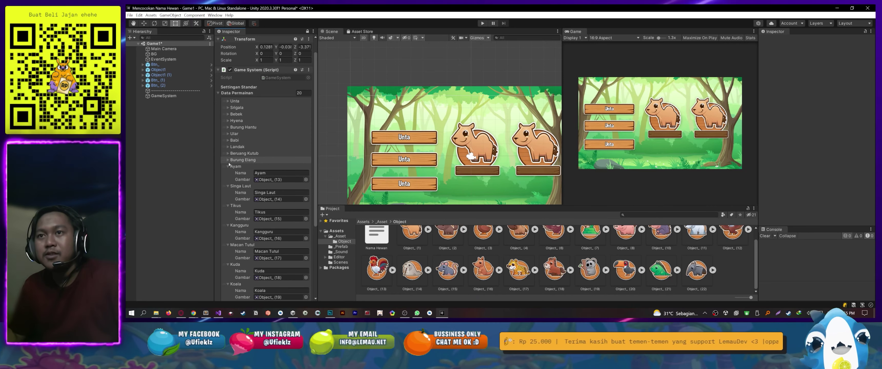
left_click(228, 167)
Fold the whole Data Permainan list, including Unta and Singa Laut, and open GameSystem.cs
left_click(219, 94)
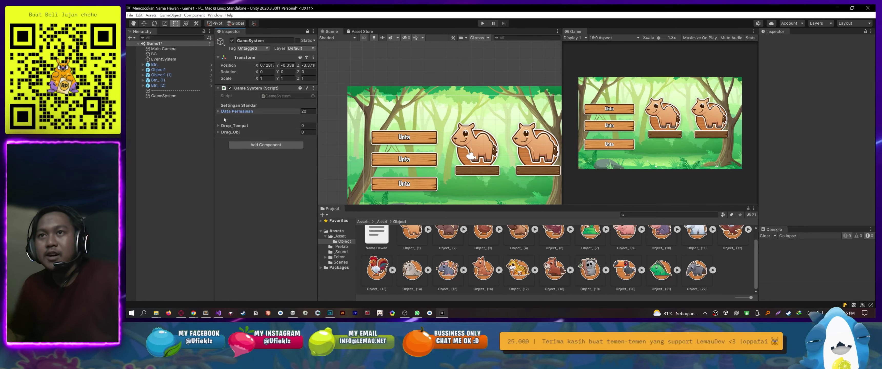
left_click(220, 112)
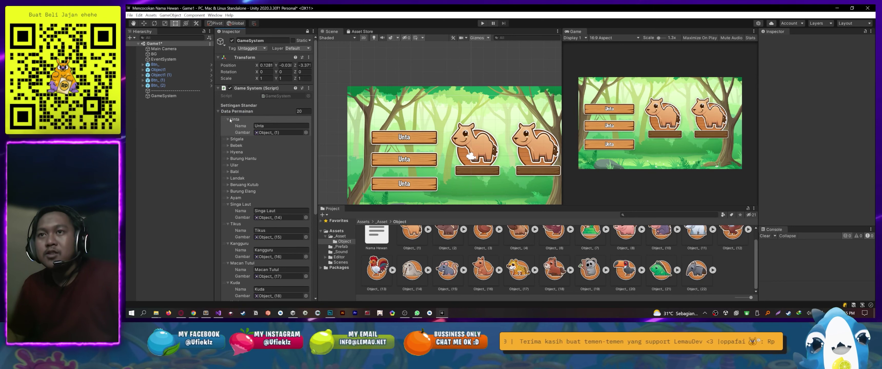
left_click(230, 119)
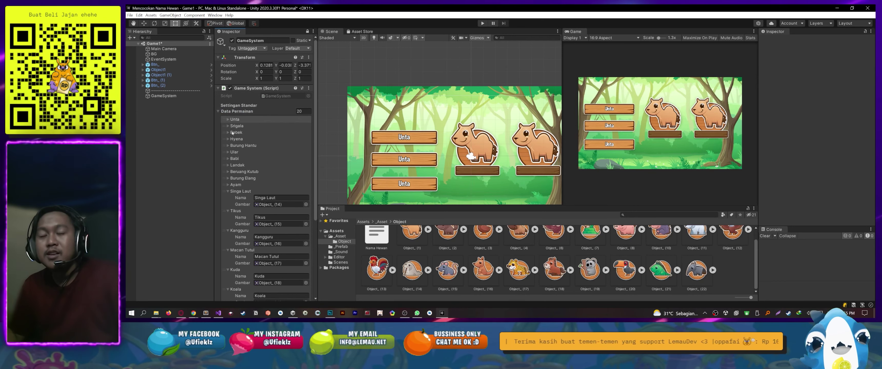
left_click(229, 191)
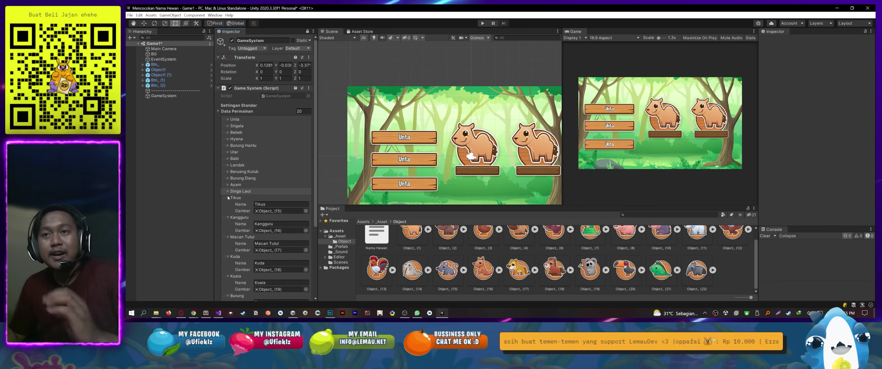
left_click(220, 111)
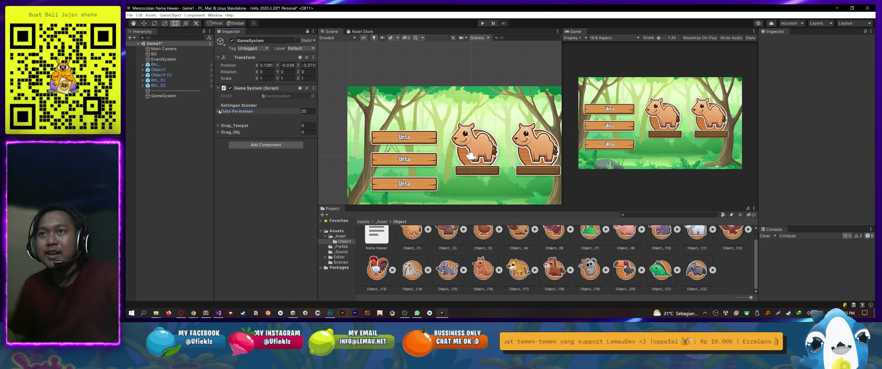
double_click(277, 96)
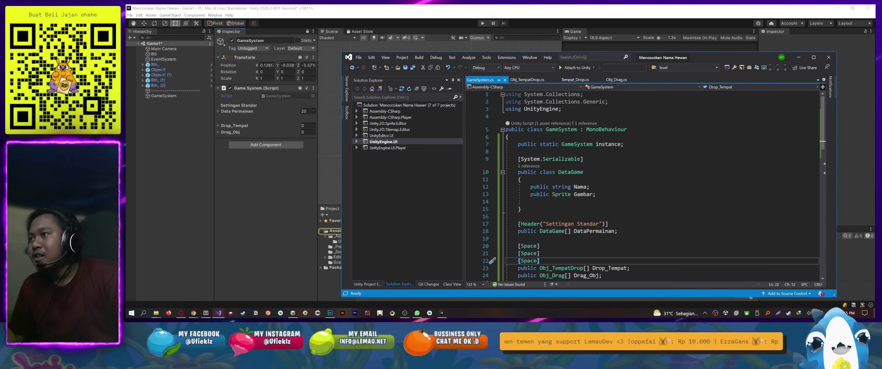
Declare public bool SistemAcak below the static instance line and save
left_click(624, 144)
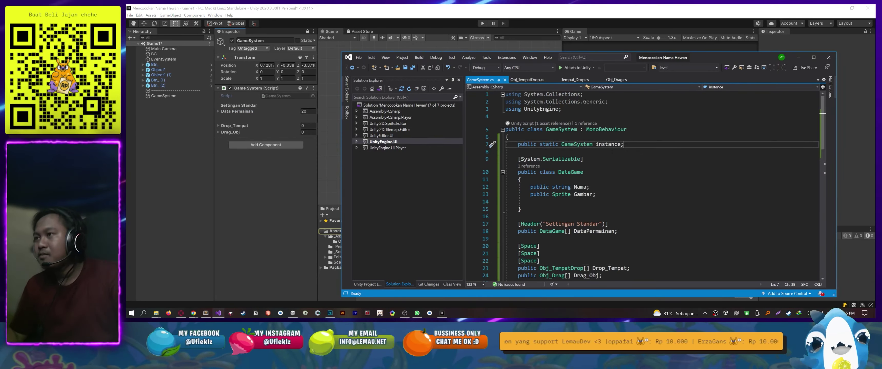
key("Return")
key("Return")
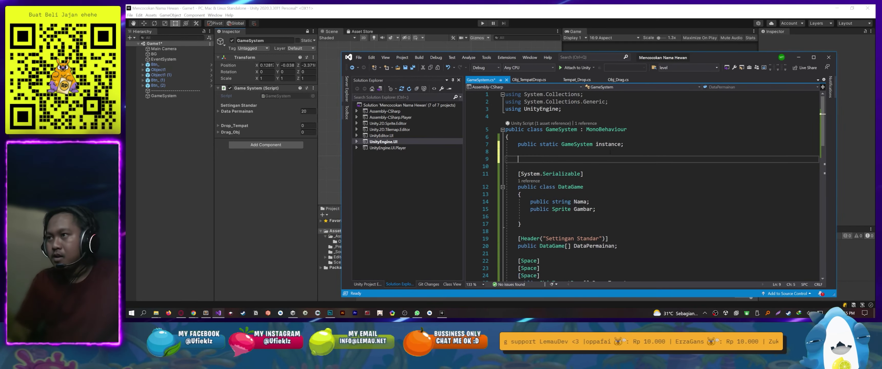
type("p")
key("space")
type("ublic bool Tar")
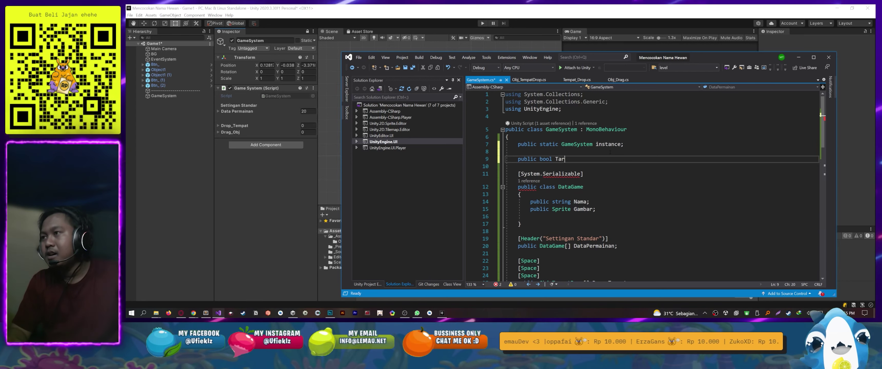
key("BackSpace")
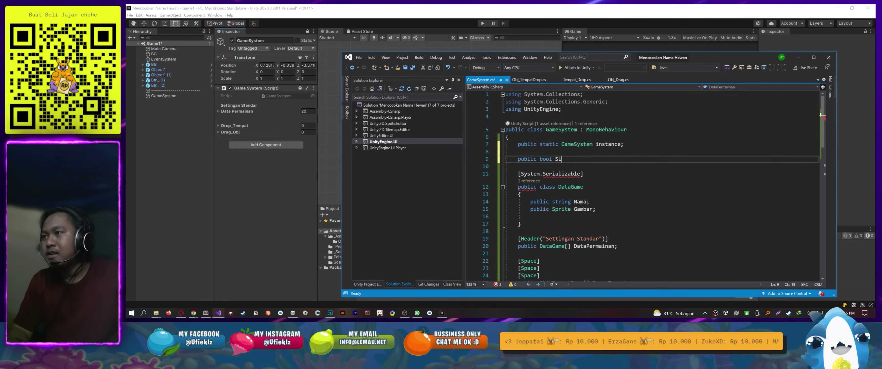
key("ctrl+s")
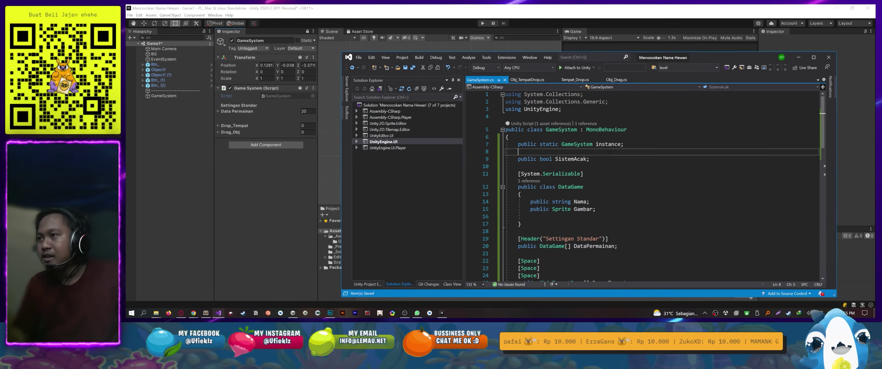
Start a public int Target field above SistemAcak and save again
key("ctrl+Return")
key("ctrl+Return")
type("p")
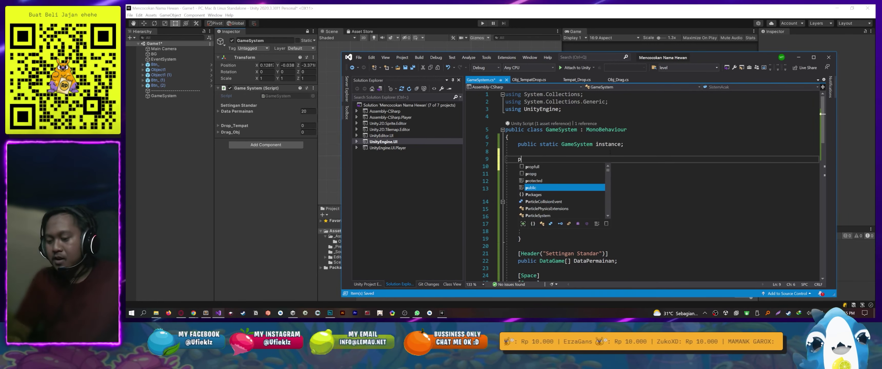
type("ublic int Target")
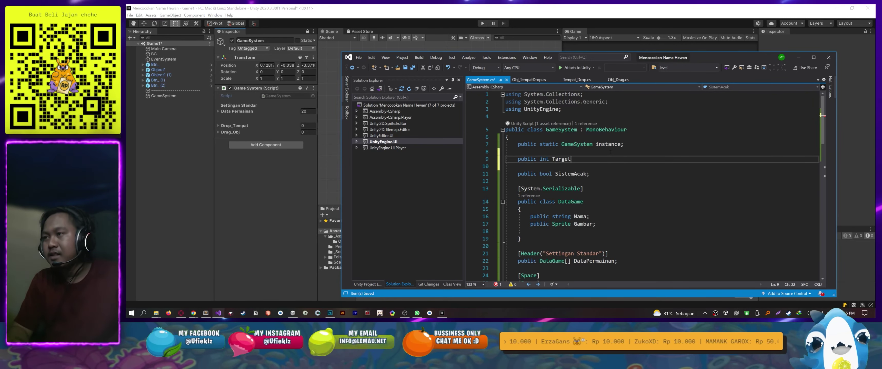
type(";")
key("ctrl+s")
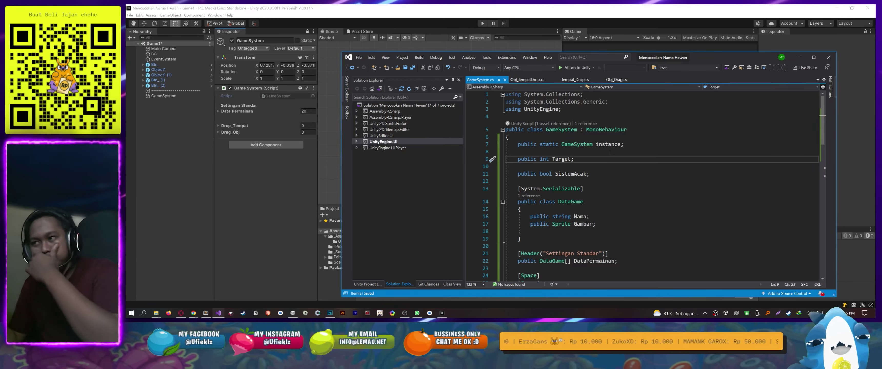
Write public void AcakSoal() with empty braces after the Start method
scroll(609, 152, "down", 6)
scroll(606, 164, "down", 3)
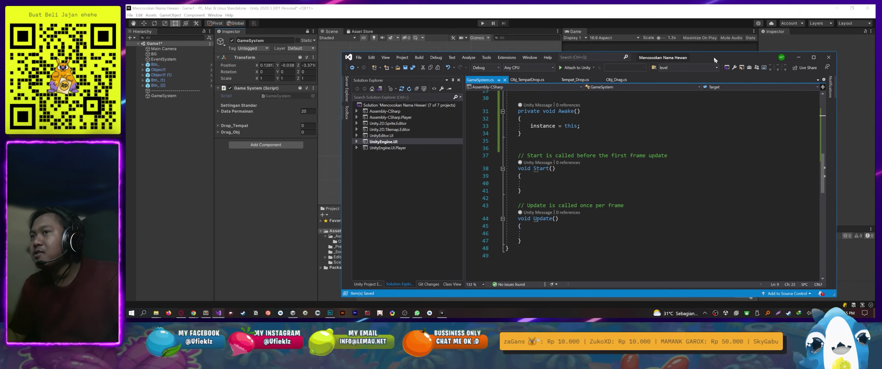
left_click_drag(714, 60, 700, 40)
scroll(570, 150, "up", 10)
scroll(547, 171, "down", 10)
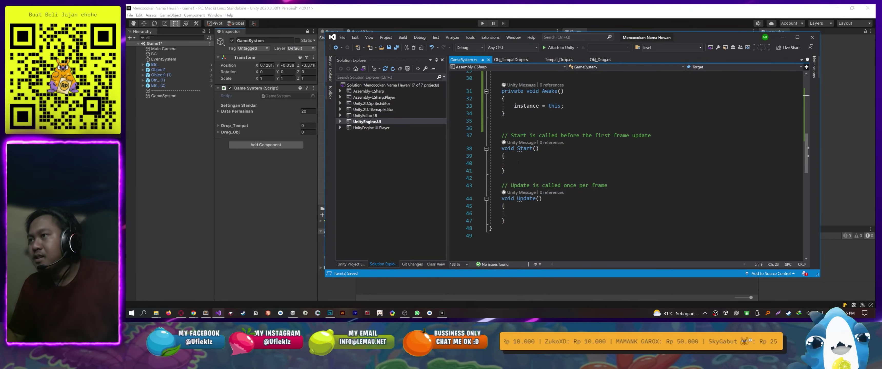
left_click(533, 171)
key("Return")
key("Return")
key("Return")
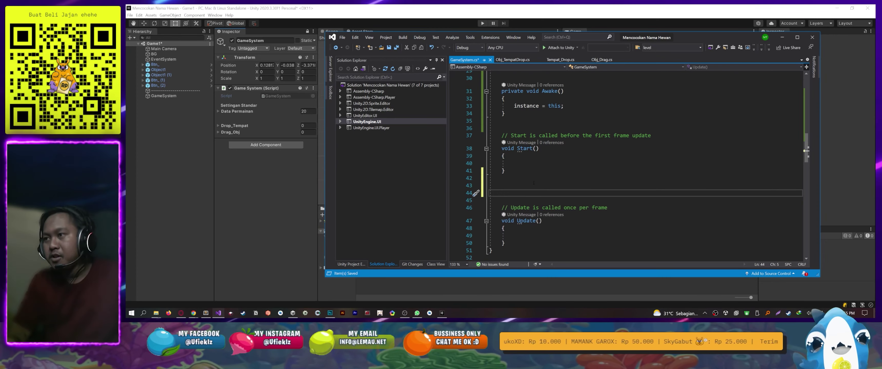
type("public void ")
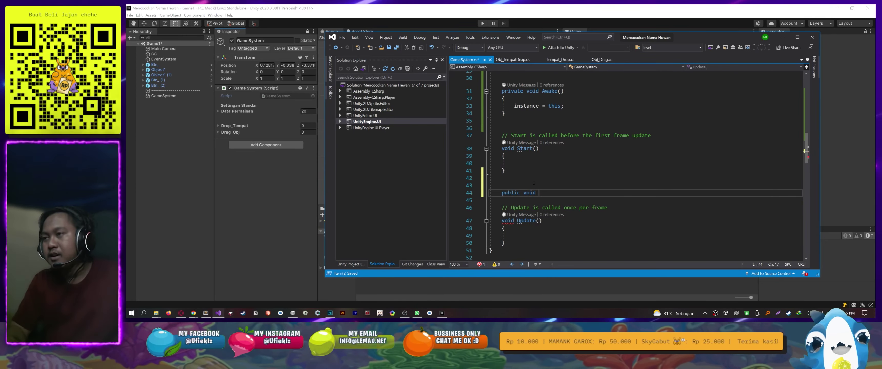
type("Acak")
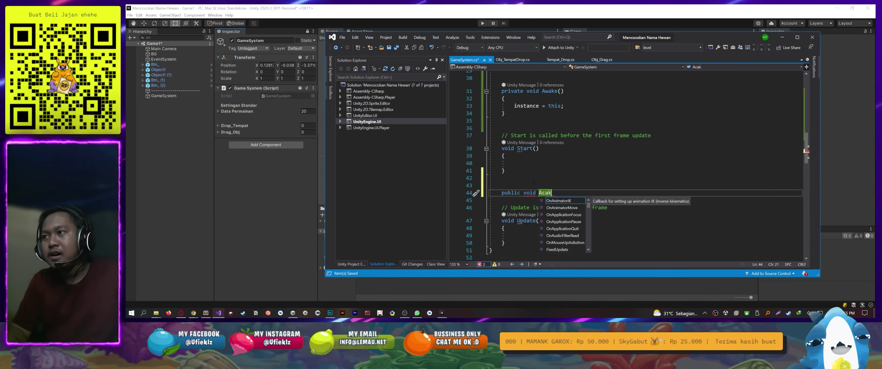
type("Soal()")
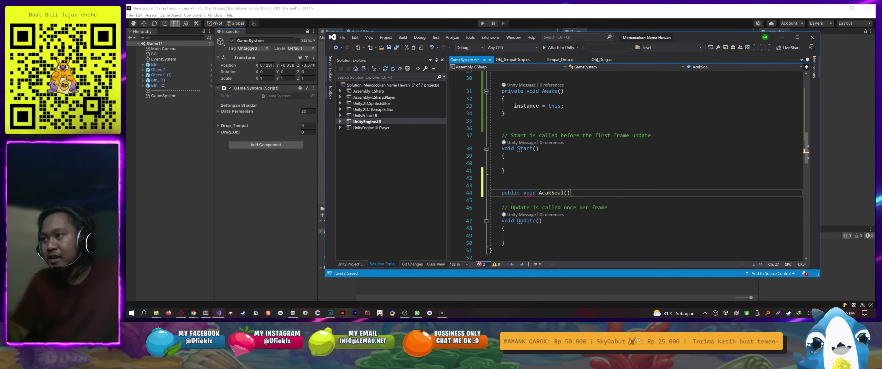
key("Return")
type("{")
key("Return")
scroll(534, 182, "down", 1)
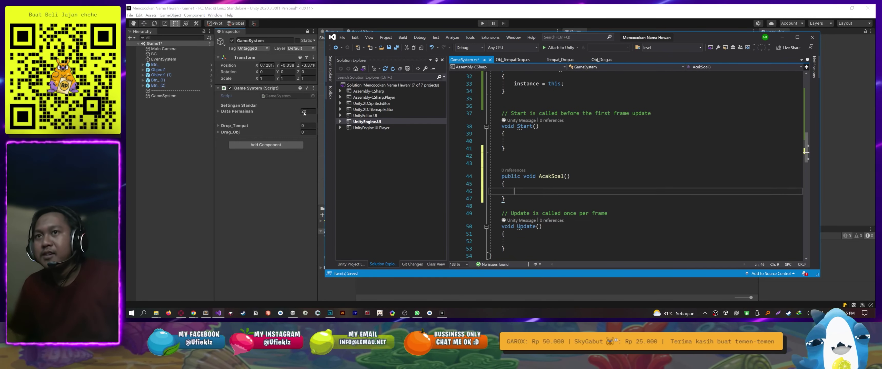
Drag the three Btn_ objects from the Hierarchy into Game System's Drag_Obj list
left_click(243, 183)
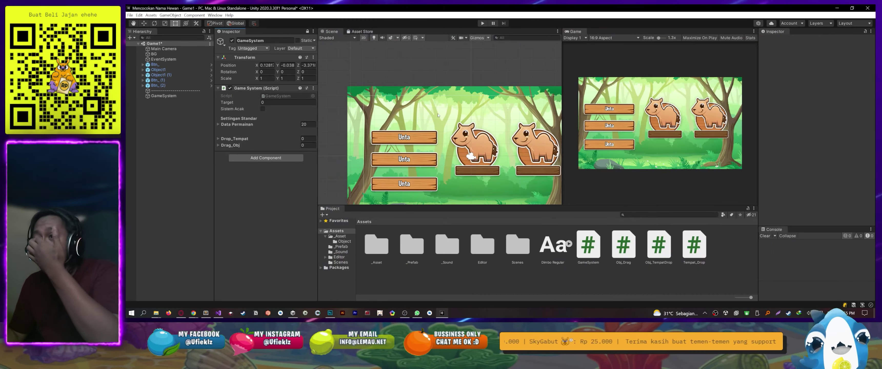
scroll(432, 122, "up", 1)
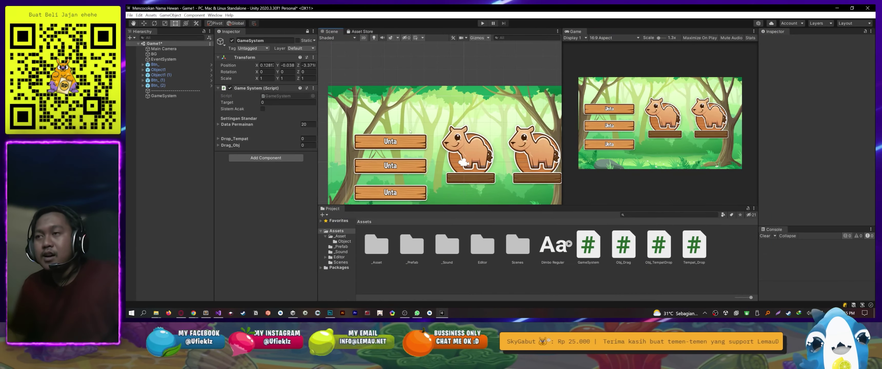
scroll(403, 127, "up", 1)
middle_click_drag(403, 127, 394, 119)
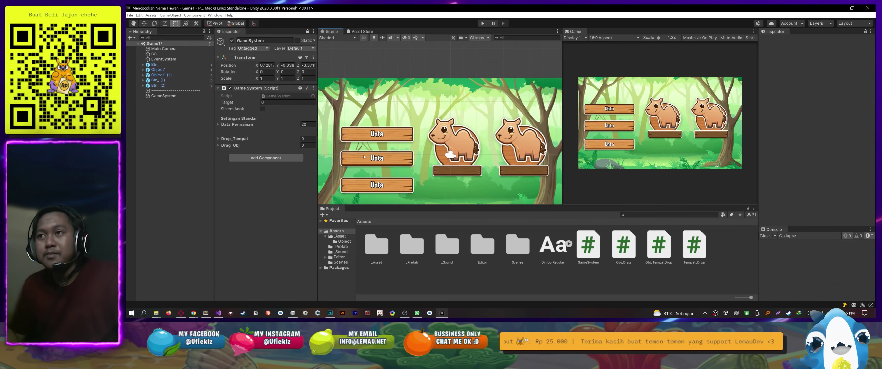
left_click(217, 145)
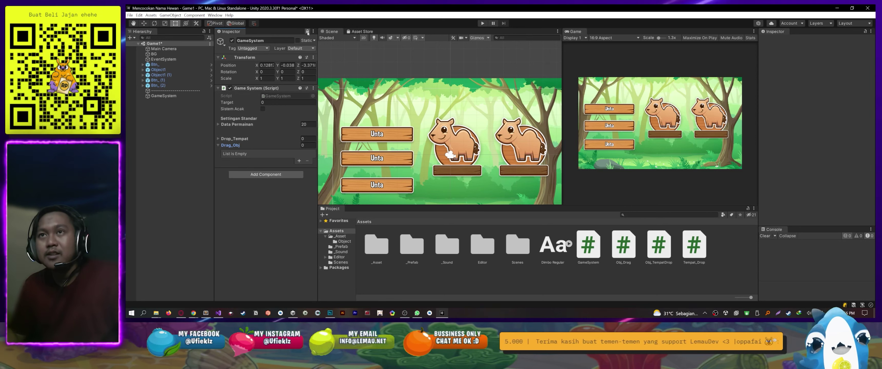
left_click_drag(155, 65, 160, 80)
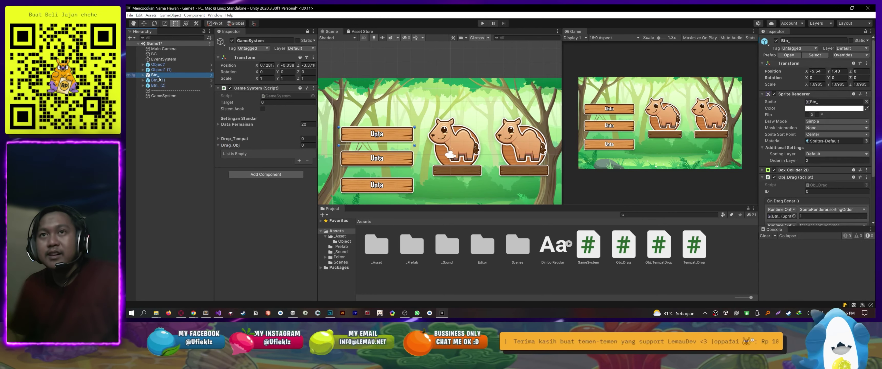
left_click(160, 85, "shift")
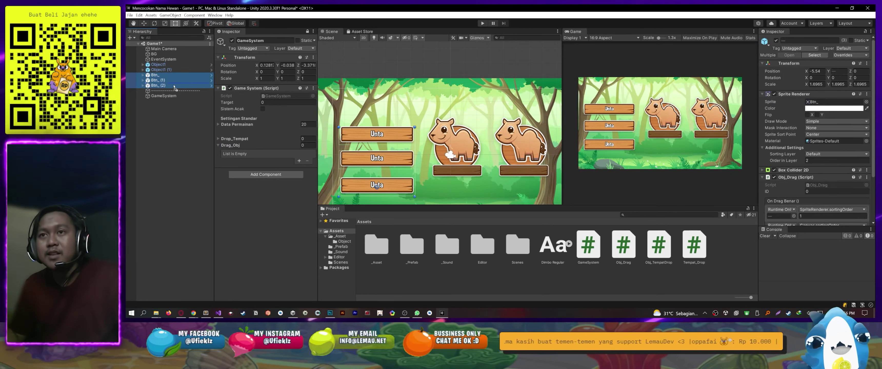
left_click_drag(175, 87, 267, 145)
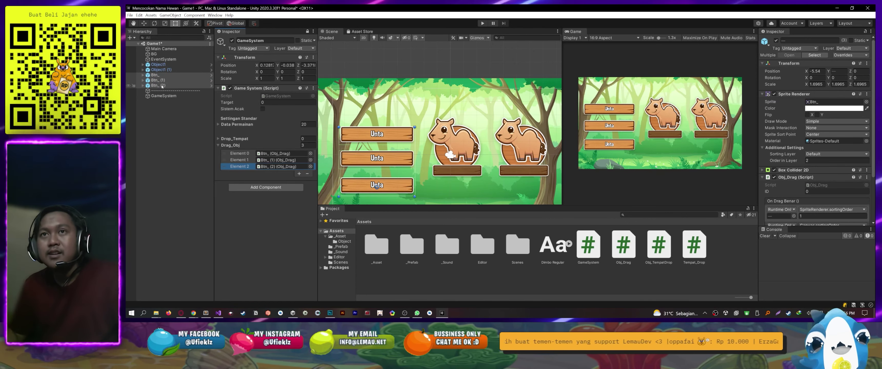
Add Object1 and Object1 (1) to the Drop_Tempat list, then return to the GameSystem script
left_click(159, 64)
left_click(161, 69, "shift")
left_click_drag(161, 69, 231, 139)
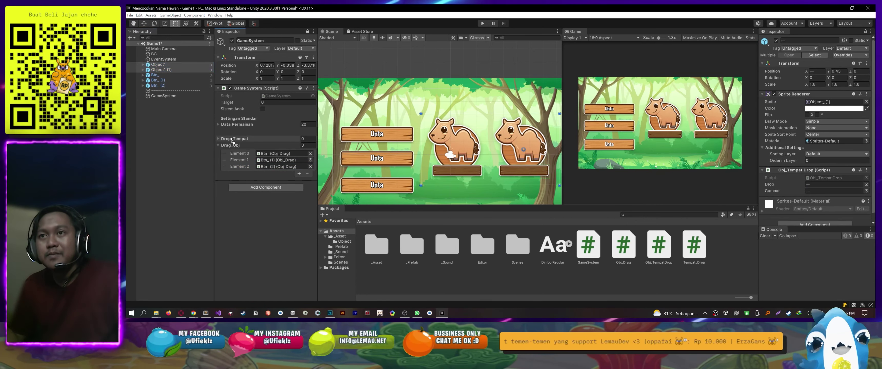
left_click(217, 138)
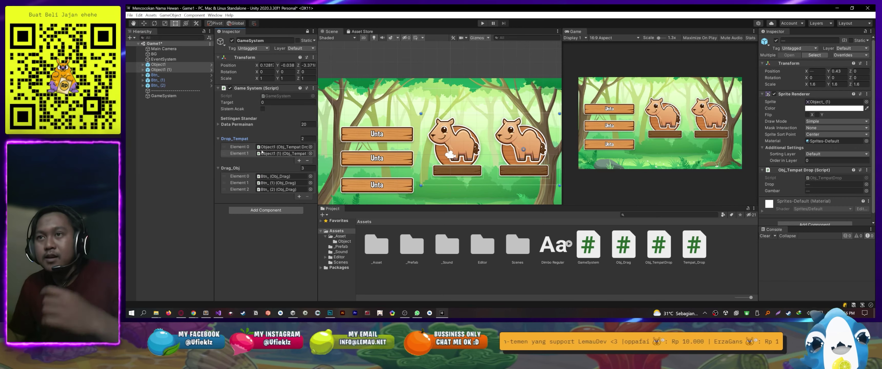
scroll(404, 127, "down", 2)
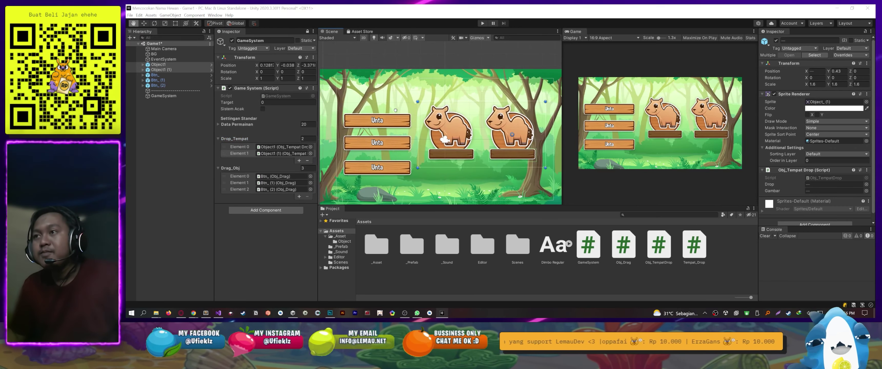
key("alt+Tab")
left_click(575, 214)
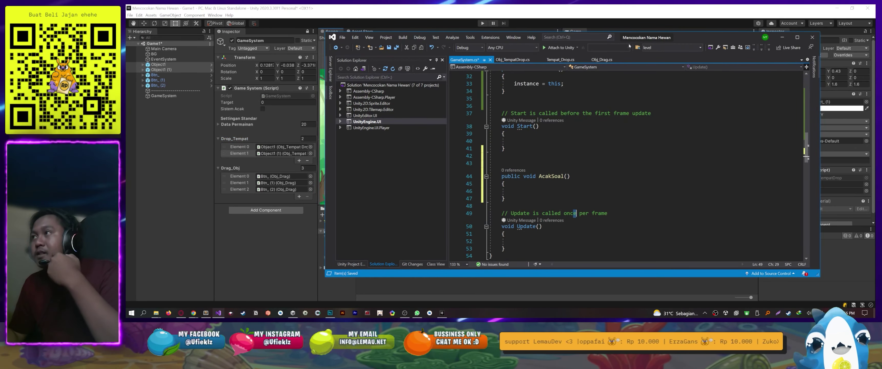
Declare a public List<int> AcakPos field above the AcakSoal method and save
left_click_drag(702, 37, 721, 32)
left_click(534, 186)
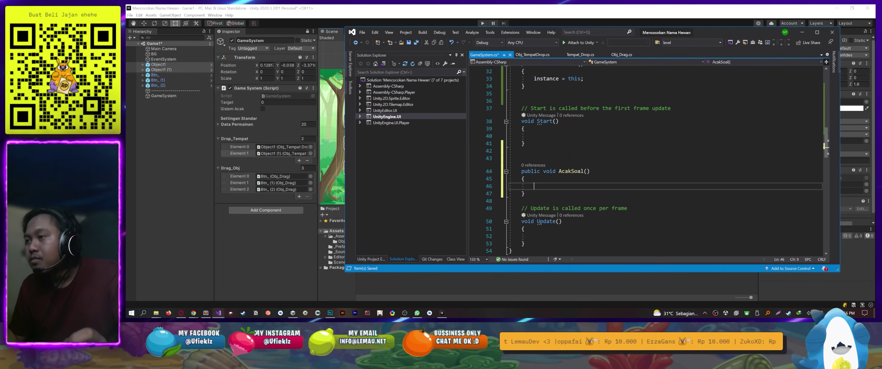
scroll(558, 170, "down", 2)
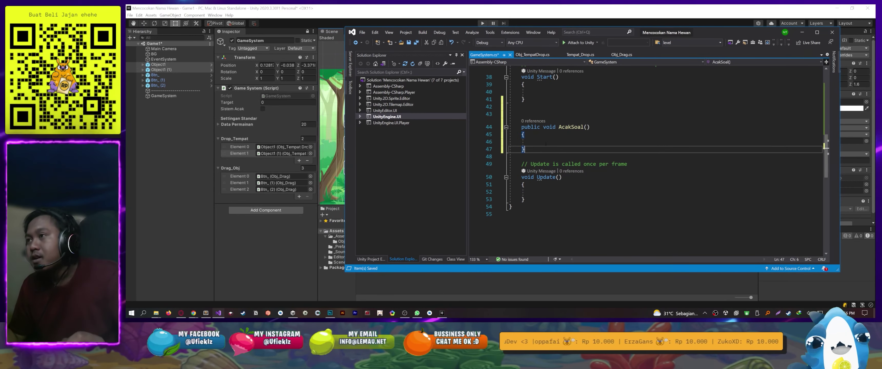
scroll(558, 159, "up", 3)
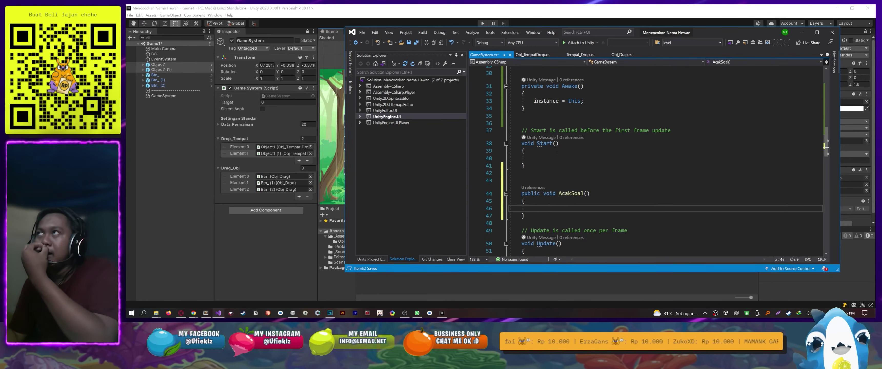
scroll(556, 154, "up", 3)
scroll(556, 153, "down", 3)
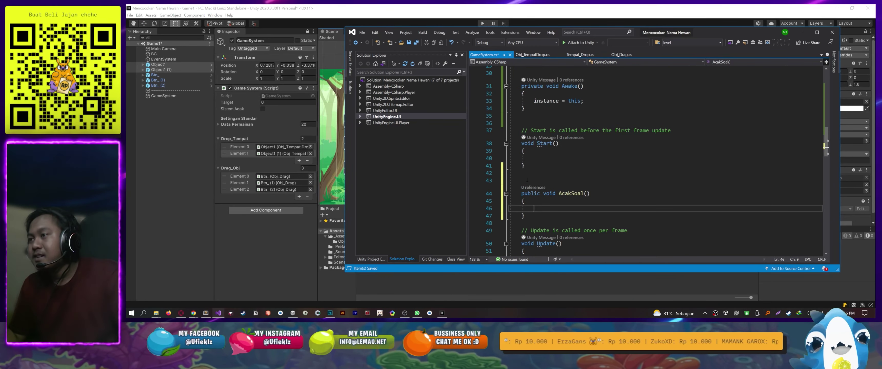
left_click(544, 180)
type("public ")
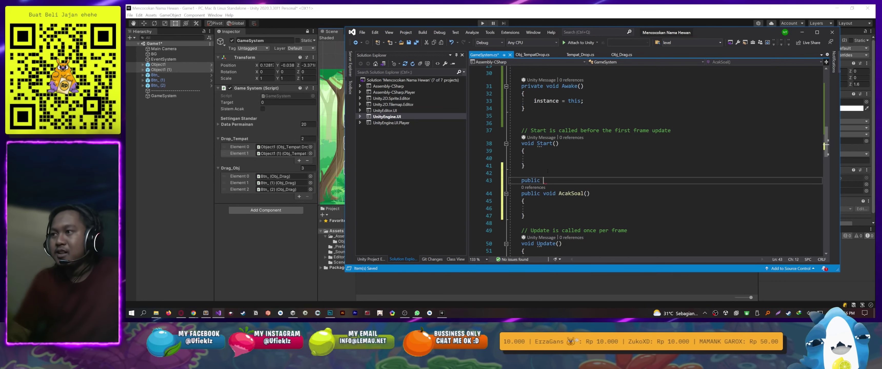
type("list<")
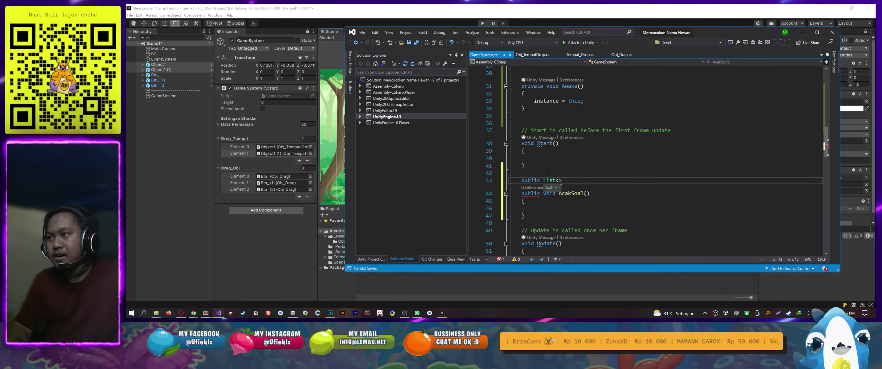
type("int> AcakPo")
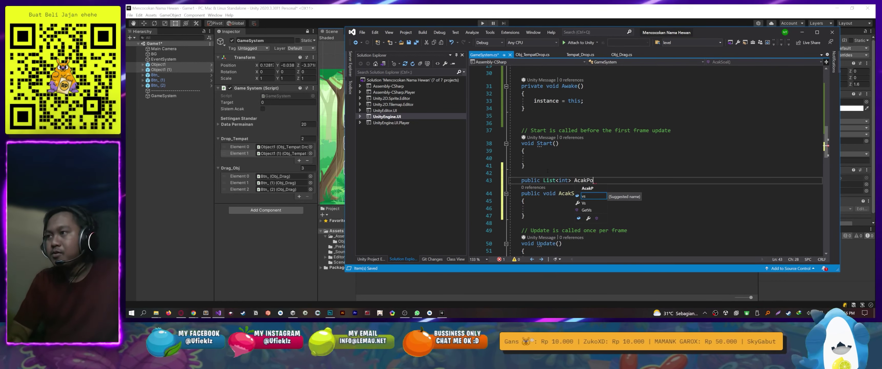
type("s = new List<int>();")
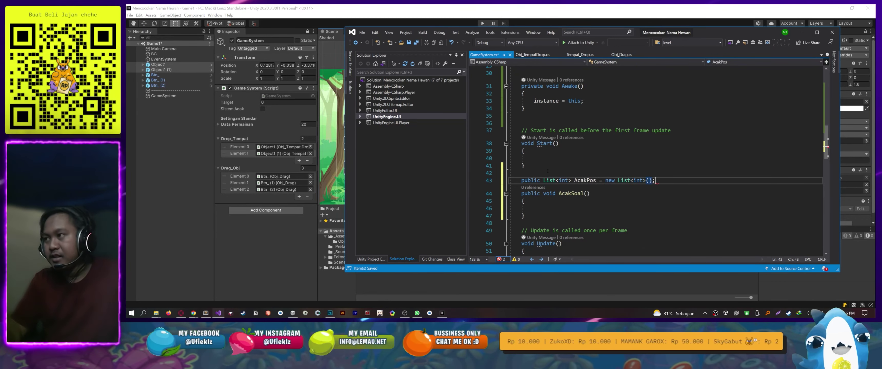
key("ctrl+s")
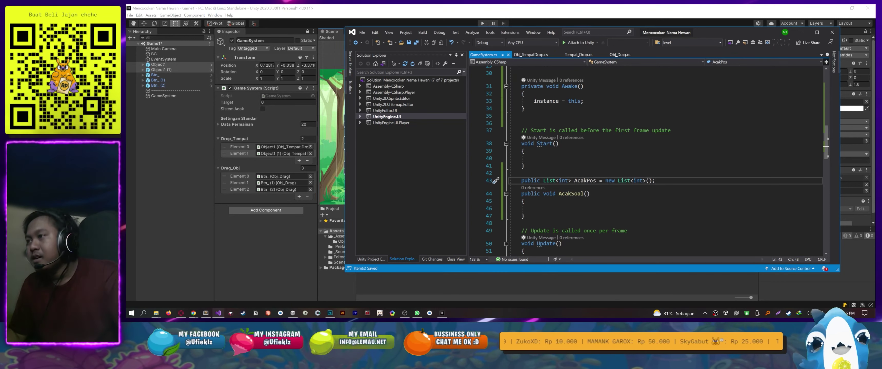
Duplicate the list declaration to create a second list for AcakSoal and save GameSystem.cs
left_click(596, 180)
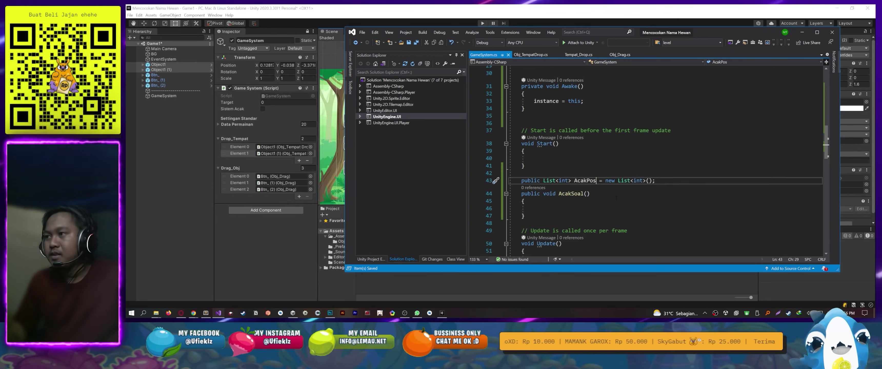
key("BackSpace")
key("BackSpace")
key("BackSpace")
type("Sopa")
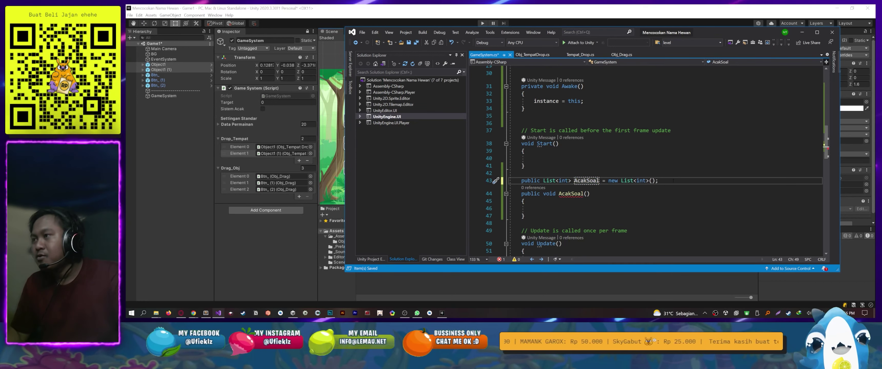
key("ctrl+d")
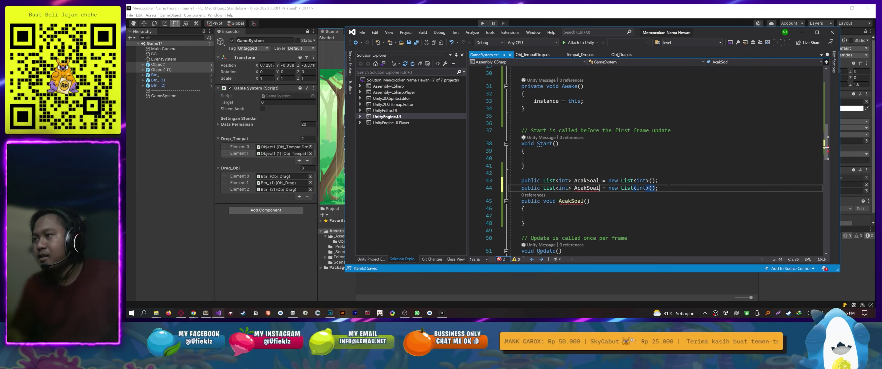
key("BackSpace")
key("BackSpace")
key("BackSpace")
type("Pos")
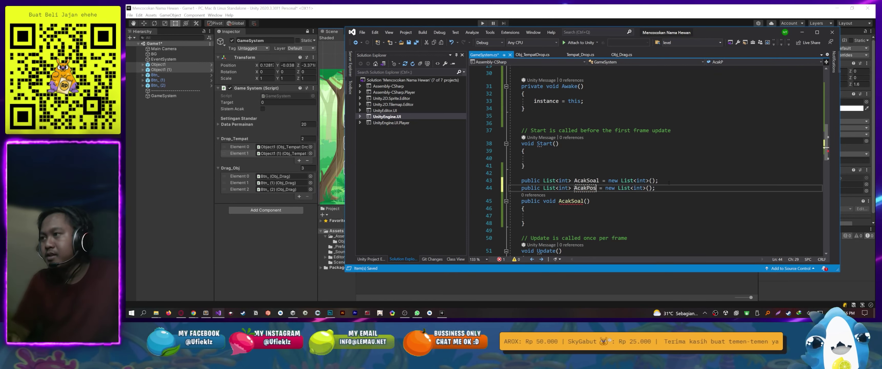
key("Return")
key("ctrl+s")
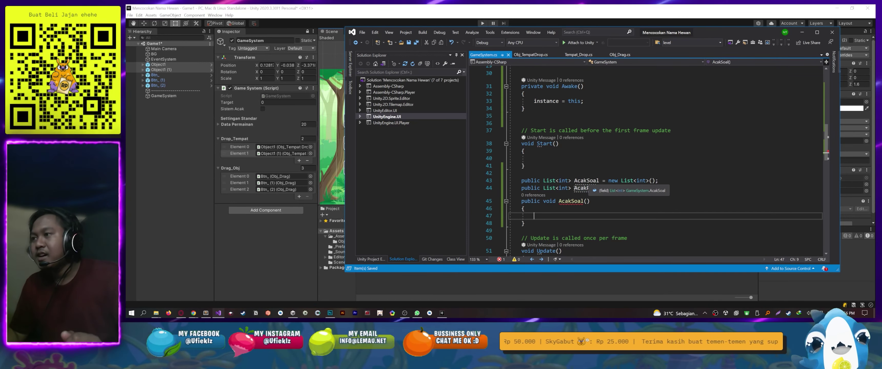
Prefix both list names with an underscore, giving _AcakSoal and _AcakPos, then switch to Unity
left_click(587, 180)
left_click(583, 201)
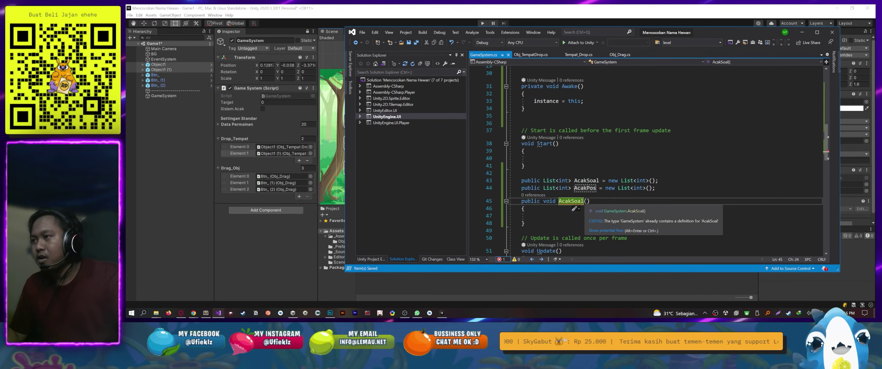
left_click(575, 181)
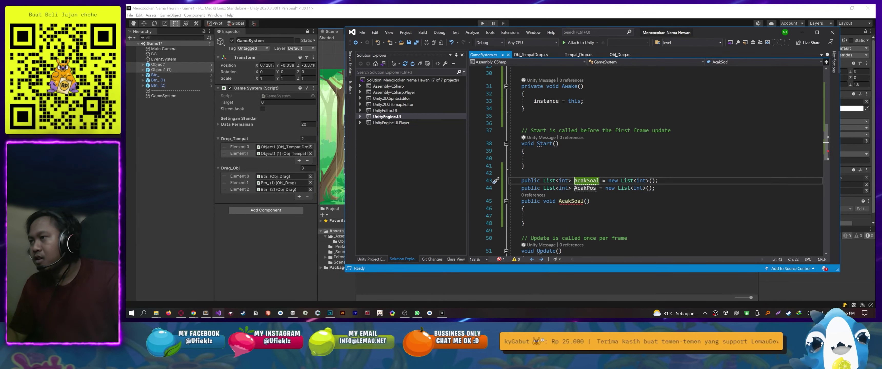
type("_")
key("Down")
key("Left")
type("_")
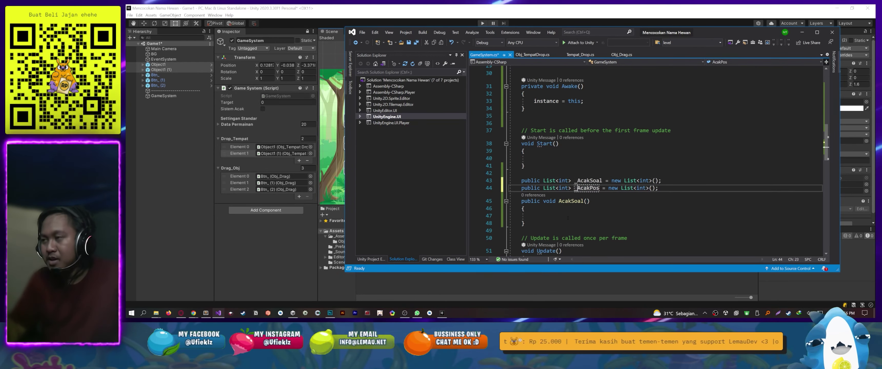
left_click(568, 216)
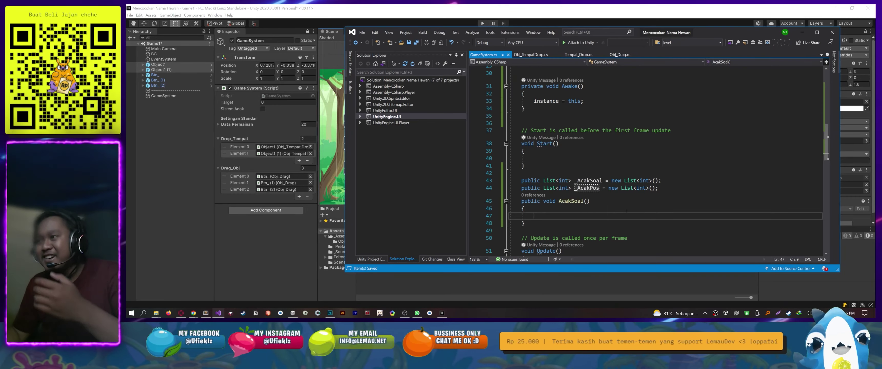
left_click(255, 233)
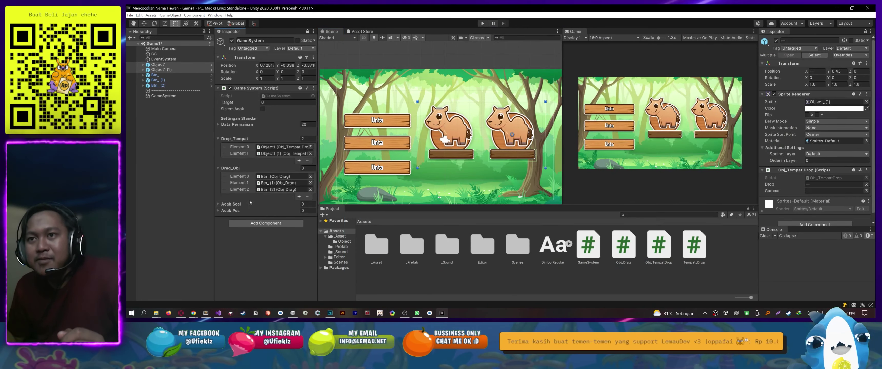
Expand Acak Soal and Acak Pos, add two elements to Acak Soal, and return to AcakSoal()
left_click(218, 210)
left_click(218, 204)
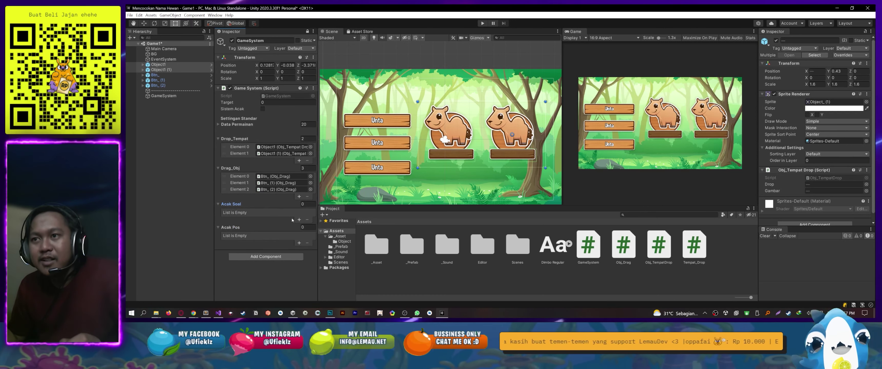
left_click(300, 220)
left_click(299, 219)
key("alt+Tab")
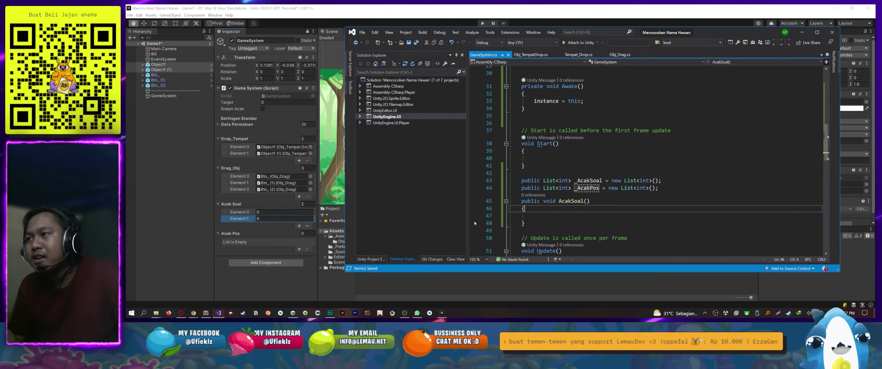
scroll(581, 191, "down", 2)
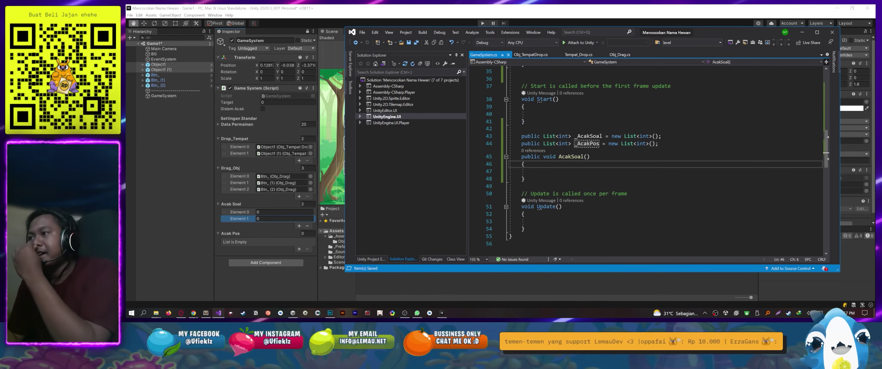
left_click(559, 171)
Review the _AcakSoal and _AcakPos declarations and glance over the scene in Unity
type("a")
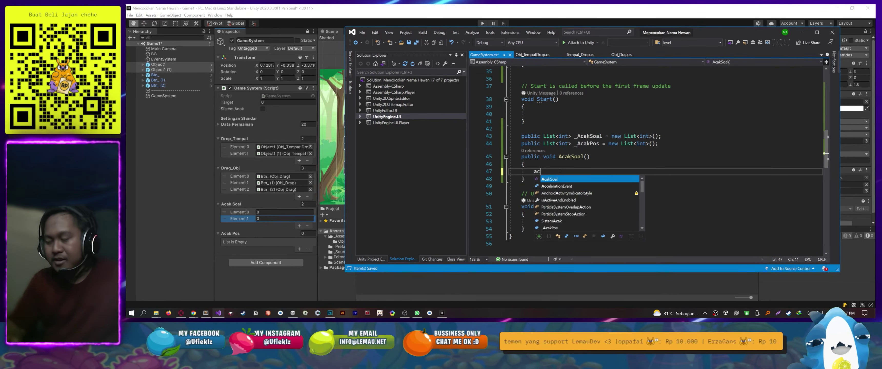
key("BackSpace")
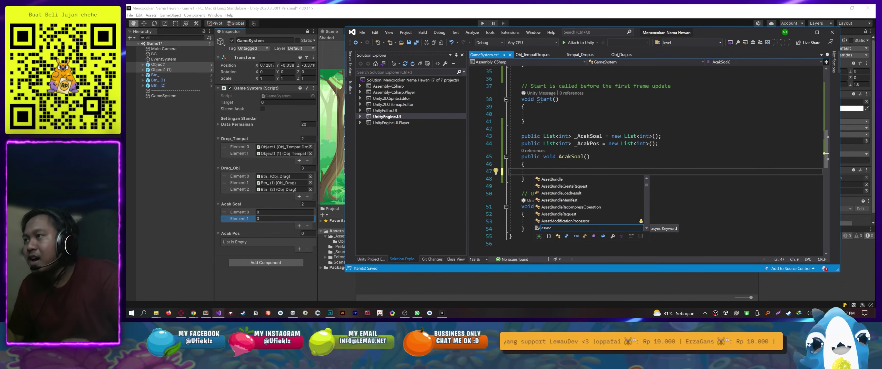
left_click(584, 136)
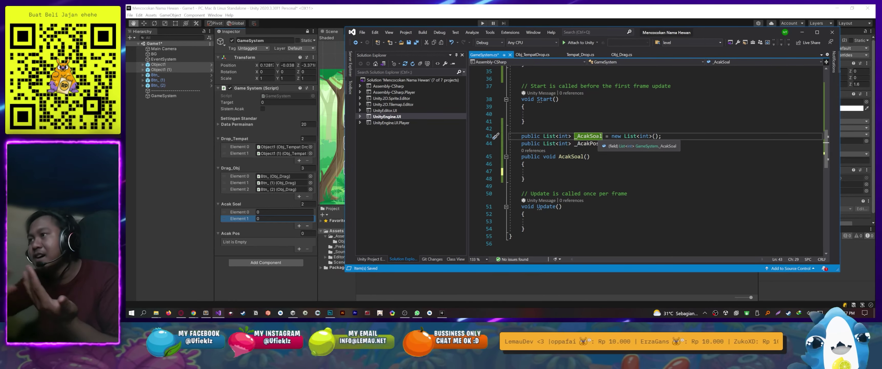
left_click(587, 144)
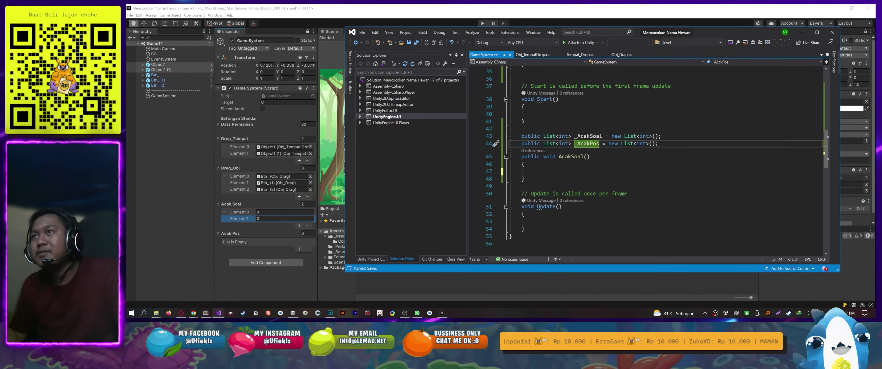
left_click(465, 9)
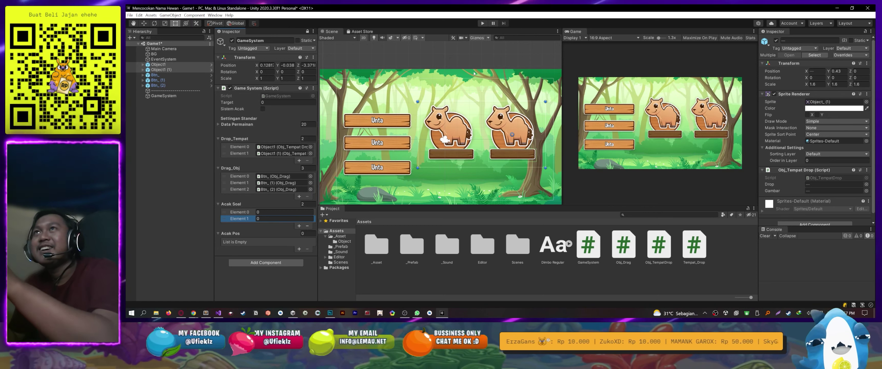
scroll(493, 126, "up", 2)
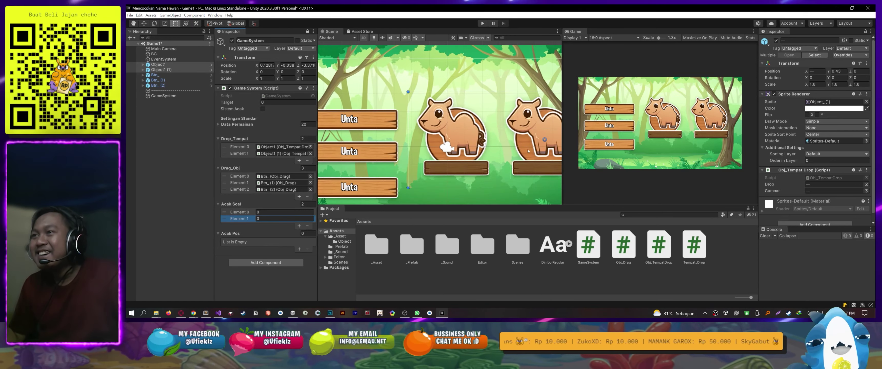
scroll(494, 126, "up", 2)
scroll(493, 126, "up", 1)
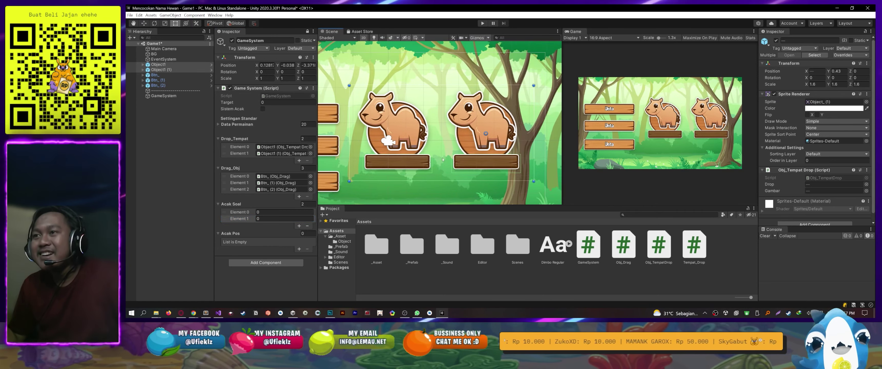
scroll(493, 126, "down", 3)
middle_click_drag(473, 137, 443, 149)
key("alt+Tab")
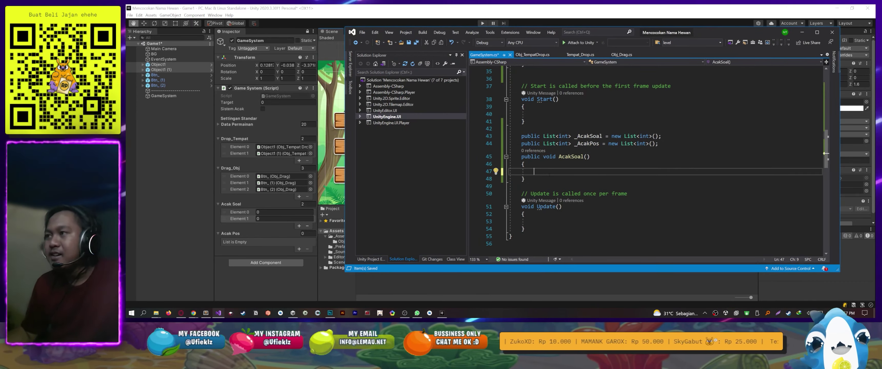
Write _AcakSoal.Clear(), _AcakPos.Clear() and _AcakSoal = new List<int>(Drag_Obj.Length) in AcakSoal()
type("_AcakSoal ")
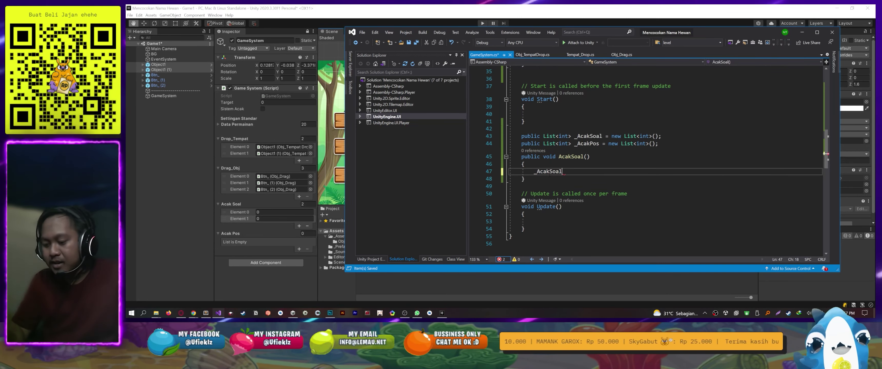
type(".cl();")
key("Return")
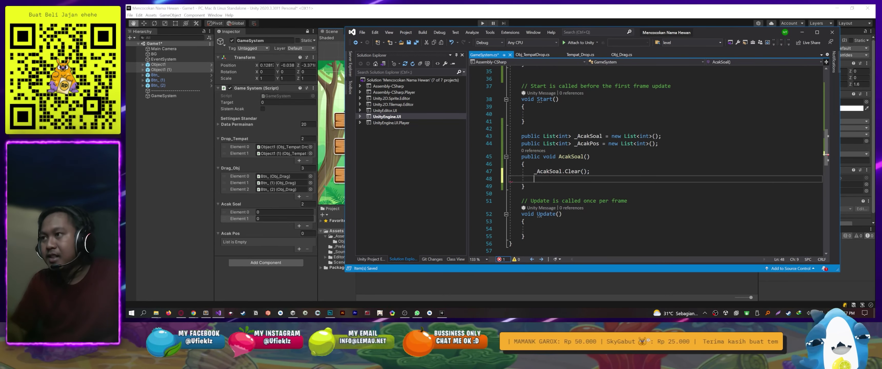
type("_acak")
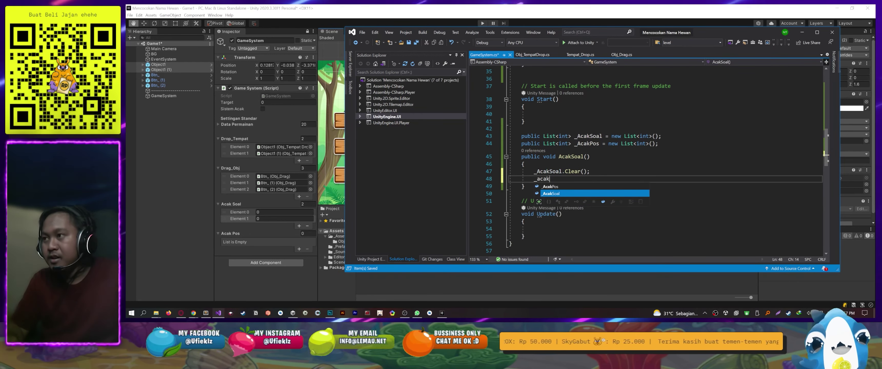
type("AcakPos.cl")
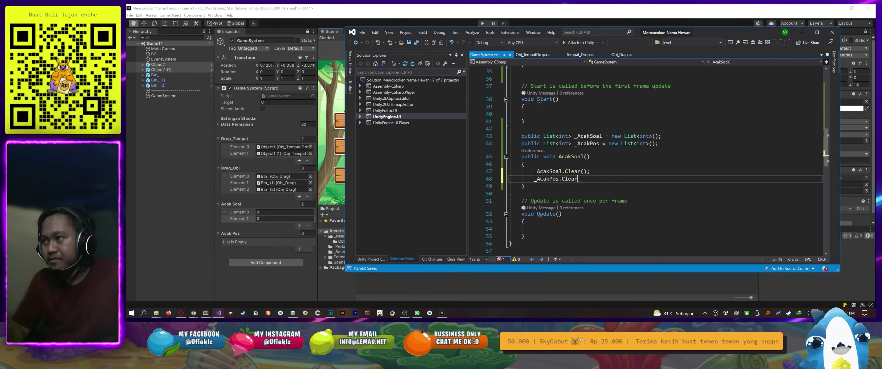
type("();")
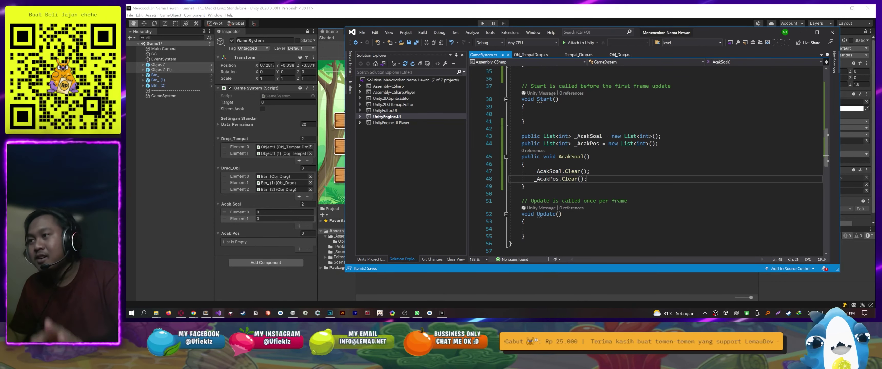
key("Return")
key("Return")
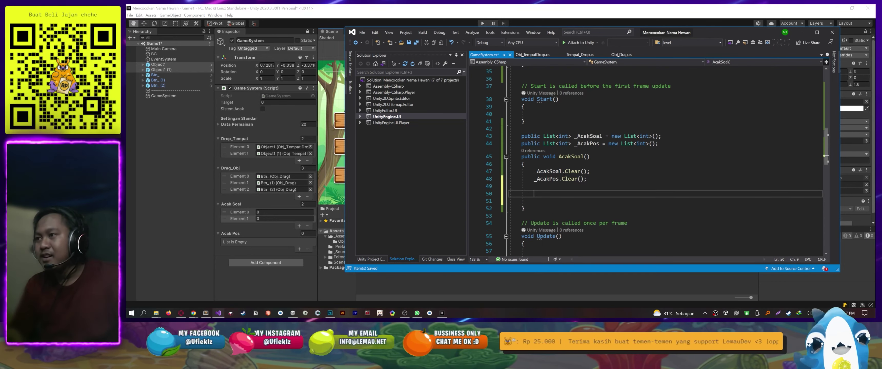
type("_AcakSoal")
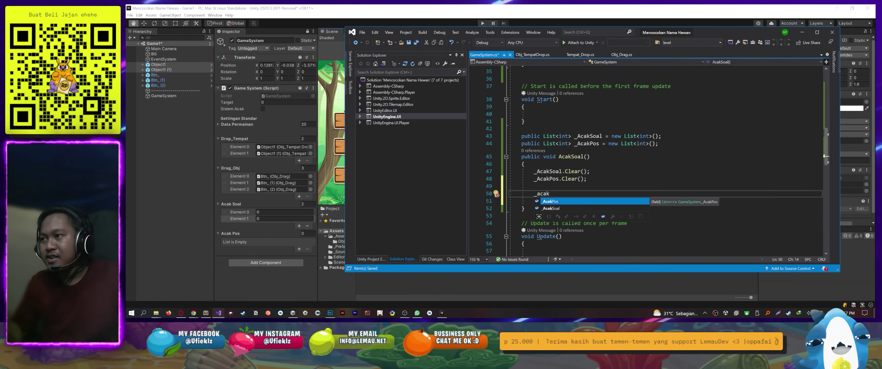
type(" =")
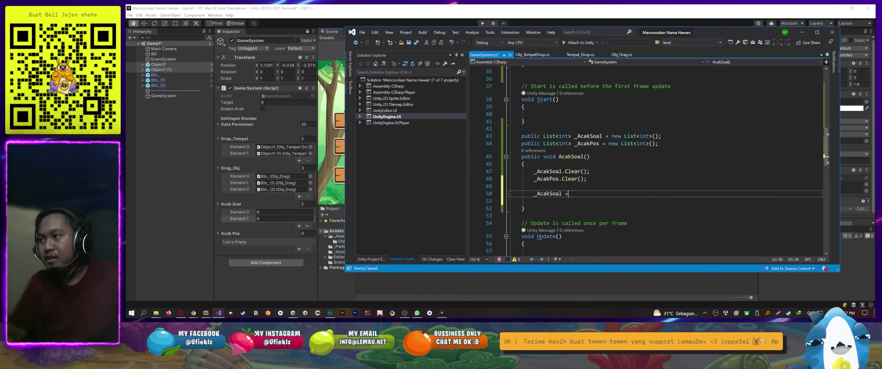
type(" new List<int>")
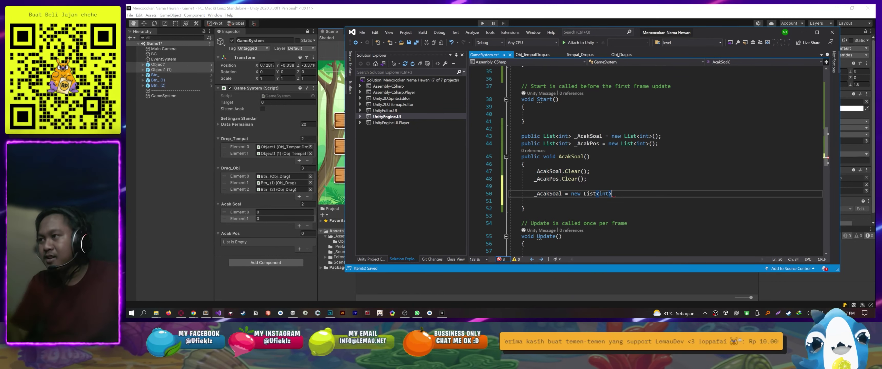
type("(")
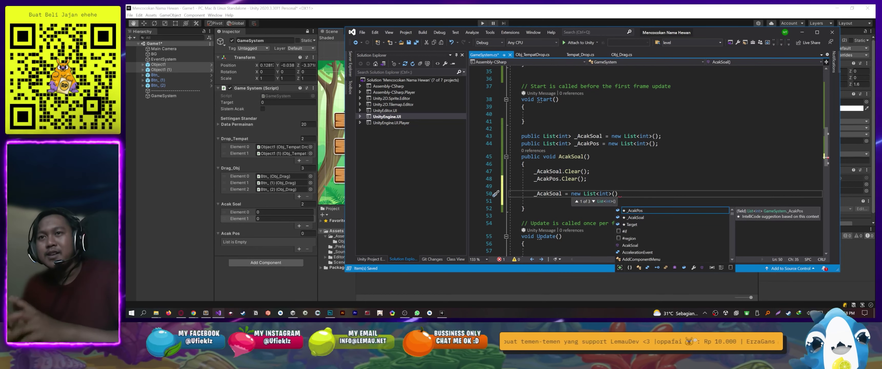
type("Drag_Obj")
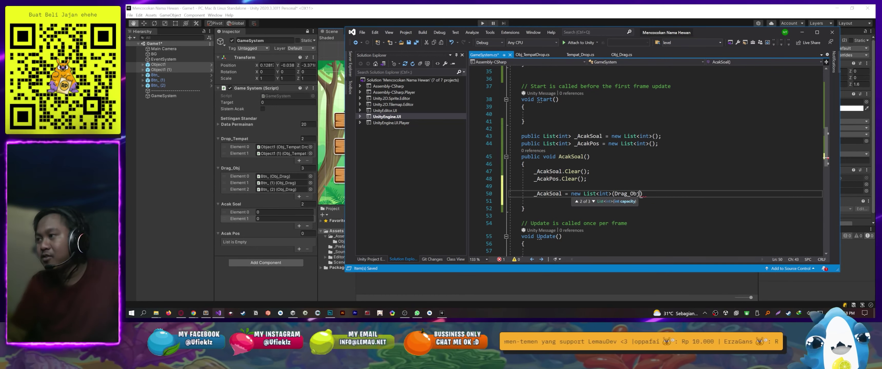
type(".Length)")
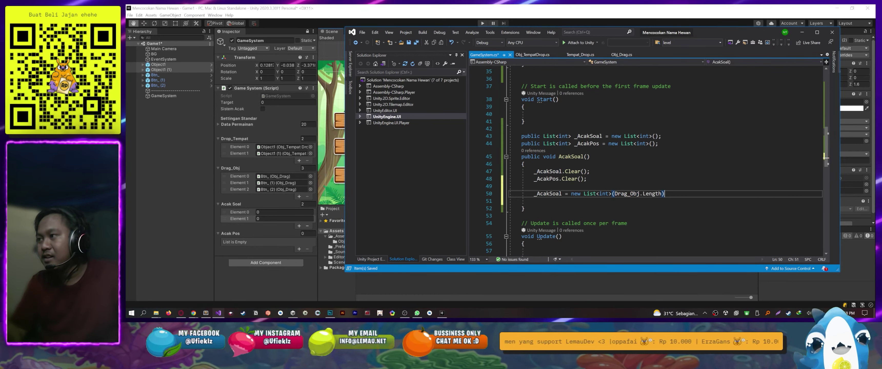
type(";")
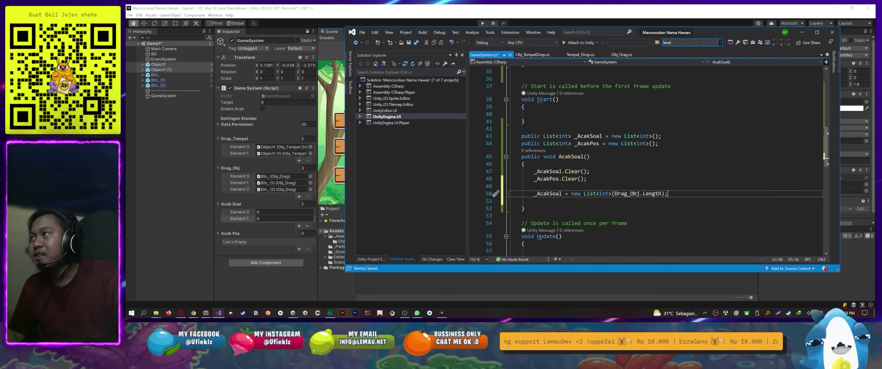
left_click_drag(602, 32, 686, 33)
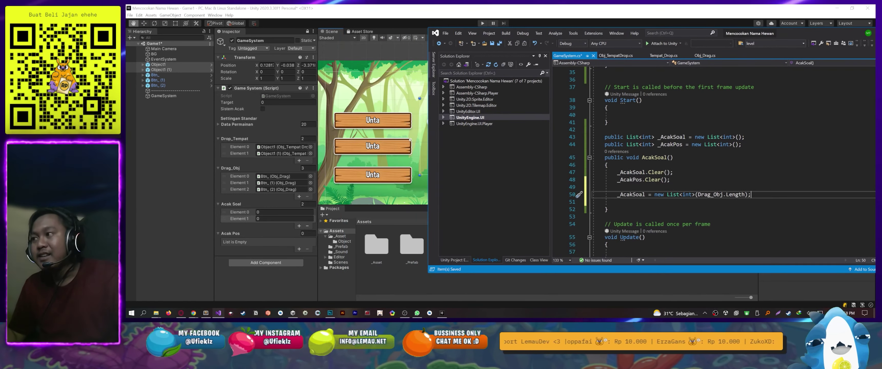
Open blank lines inside AcakSoal() and below the _AcakPos declaration
mouse_move(671, 194)
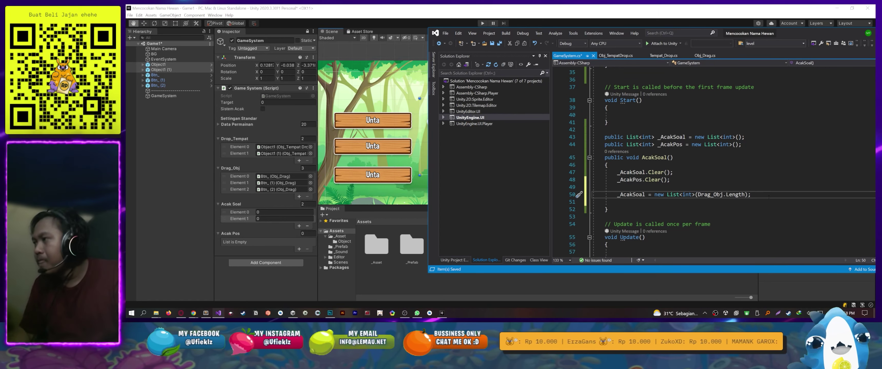
key("Return")
key("Return")
key("Up")
left_click(743, 144)
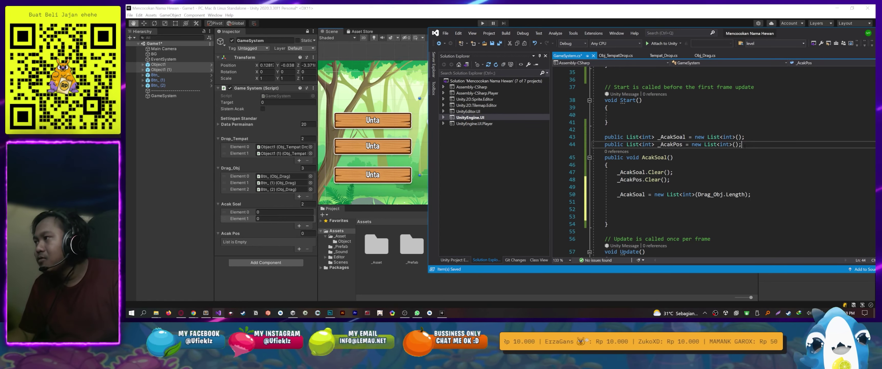
key("Return")
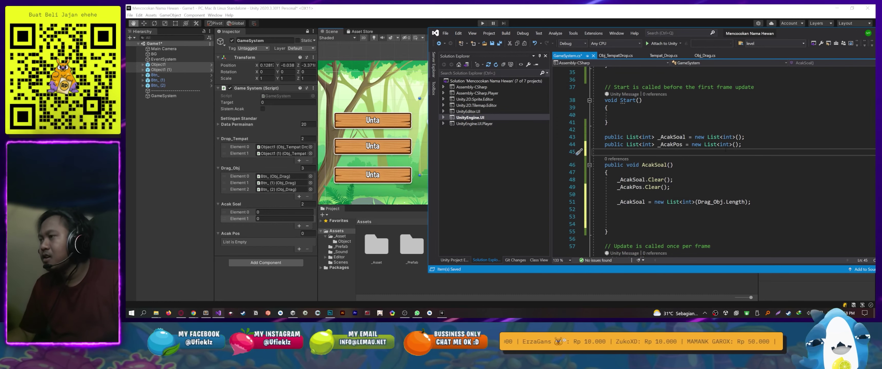
scroll(725, 151, "down", 2)
left_click(652, 178)
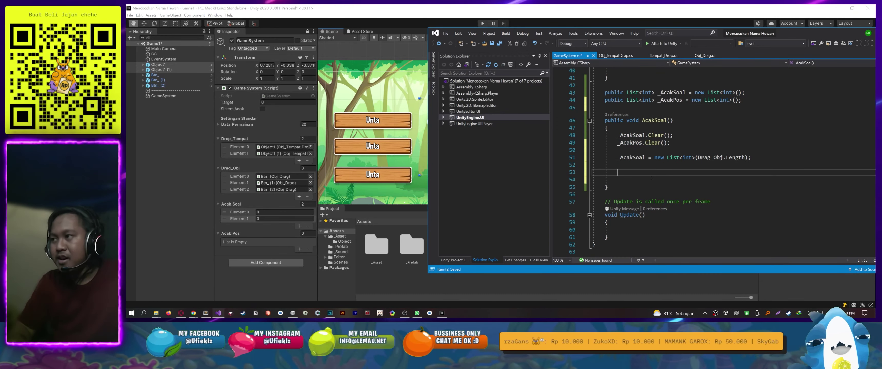
Declare an int rand field under the list fields and save GameSystem.cs
type("for")
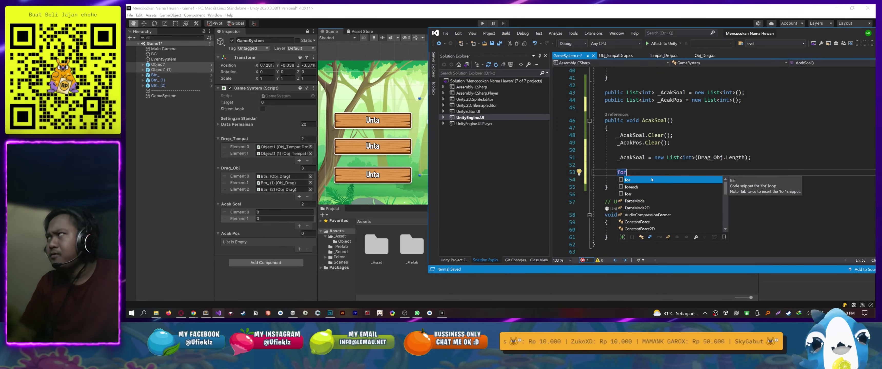
key("BackSpace")
key("BackSpace")
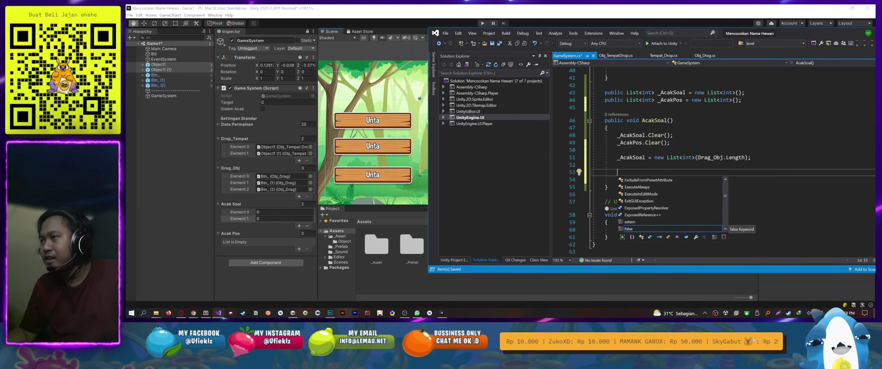
left_click(618, 165)
left_click(605, 107)
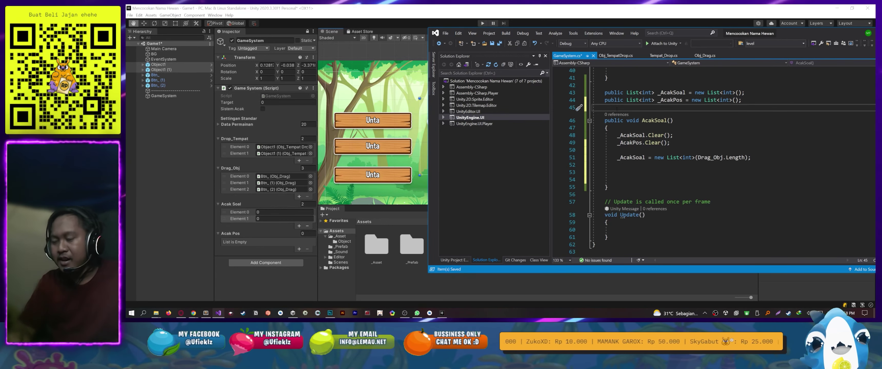
type("iont r")
key("Escape")
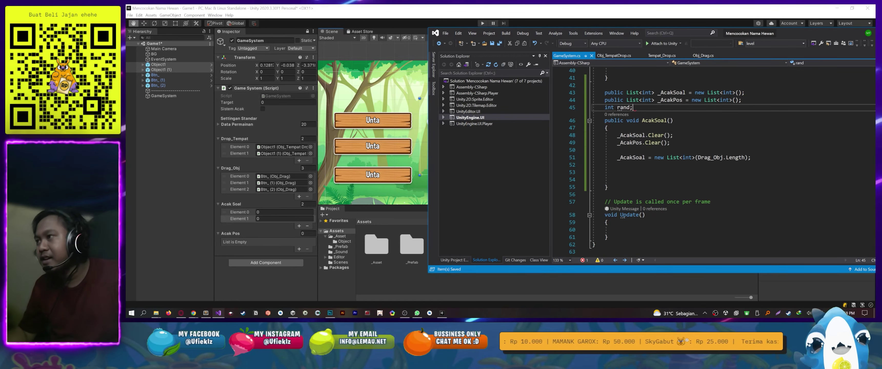
key("ctrl+s")
left_click(617, 165)
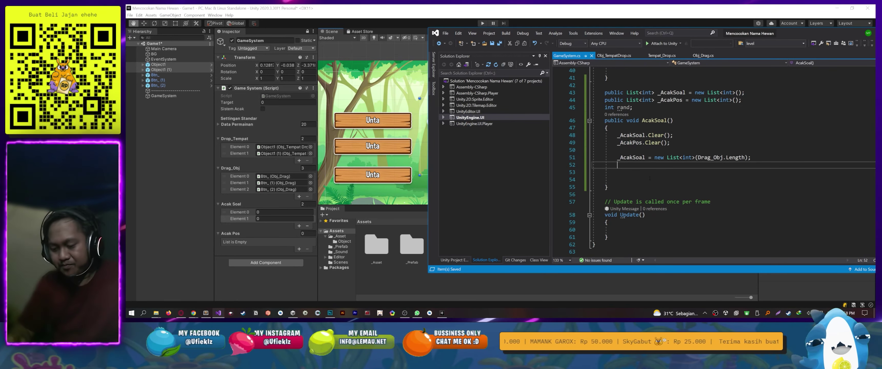
Insert a for loop with i < _AcakSoal.Count after the list assignment, leaving a blank line above
type("for")
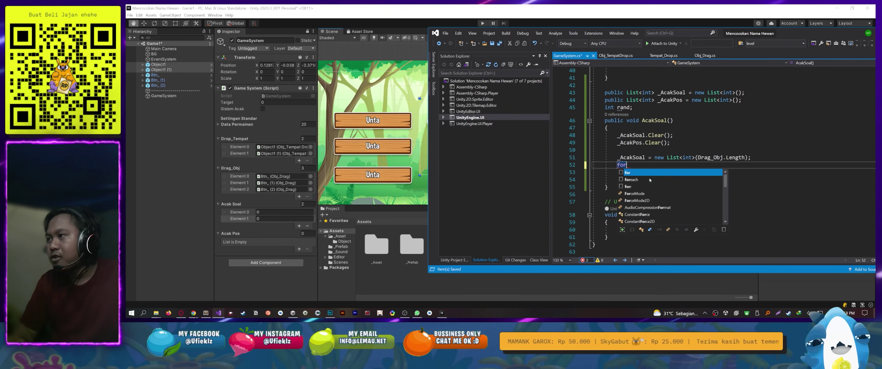
key("Tab")
key("Tab")
key("Tab")
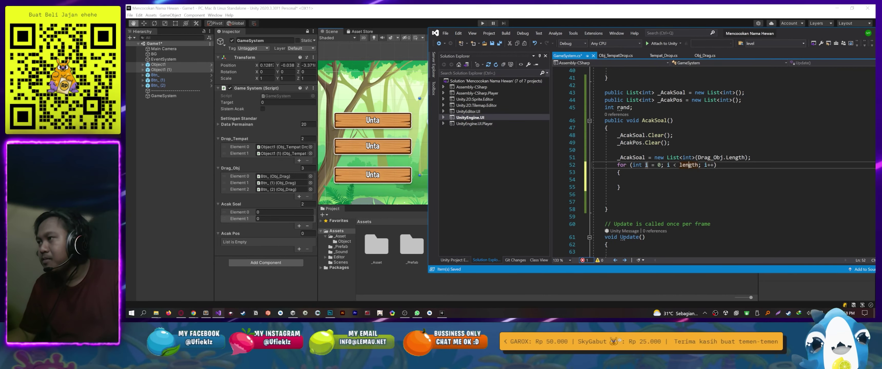
type("_AcakSoal")
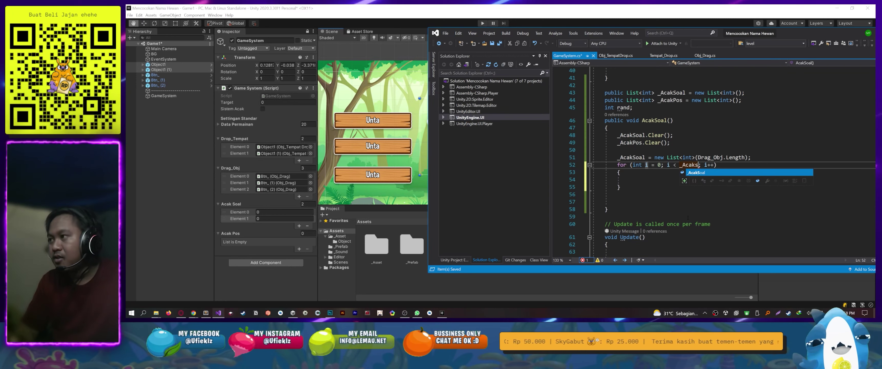
type(".Count")
left_click(687, 216)
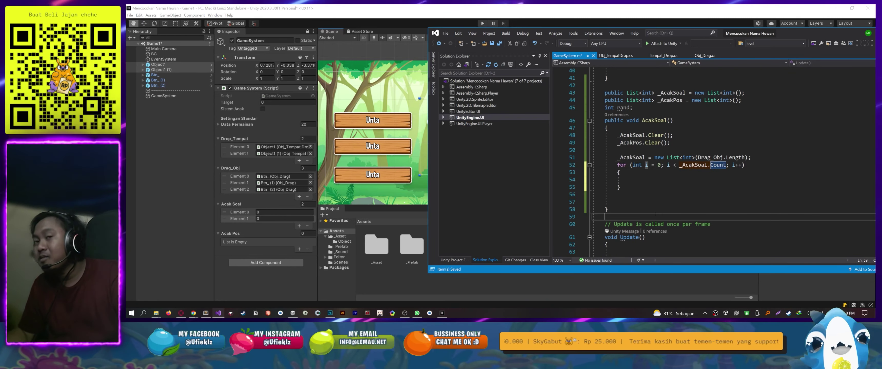
left_click(755, 158)
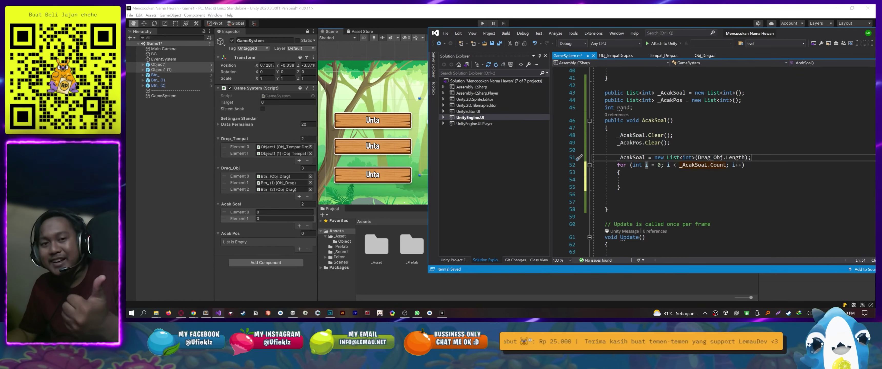
double_click(735, 158)
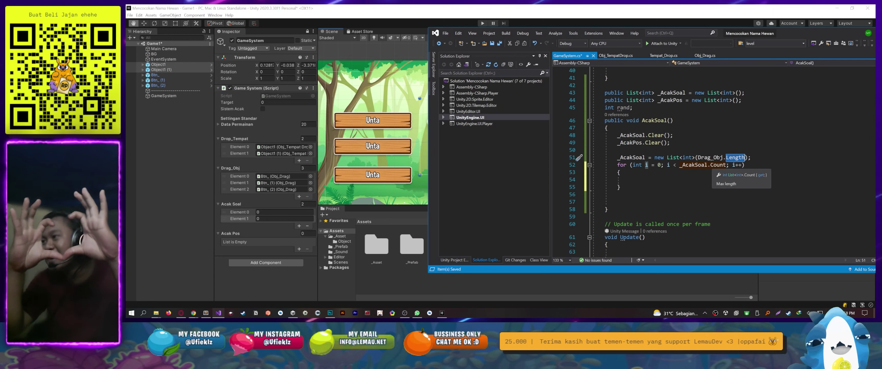
left_click(710, 165)
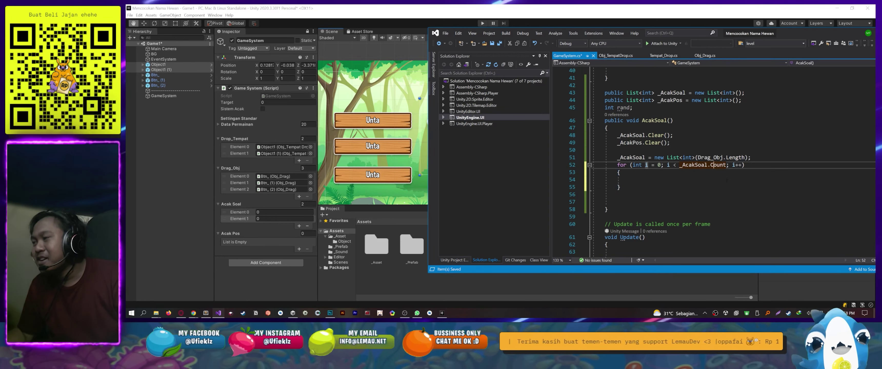
left_click(706, 185)
key("Up")
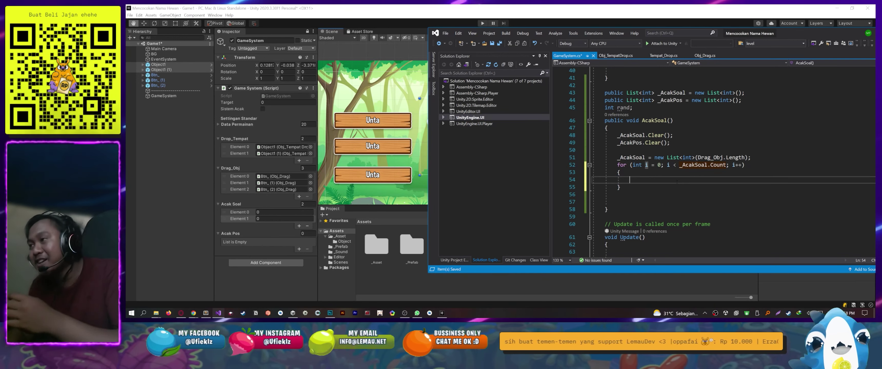
left_click(764, 158)
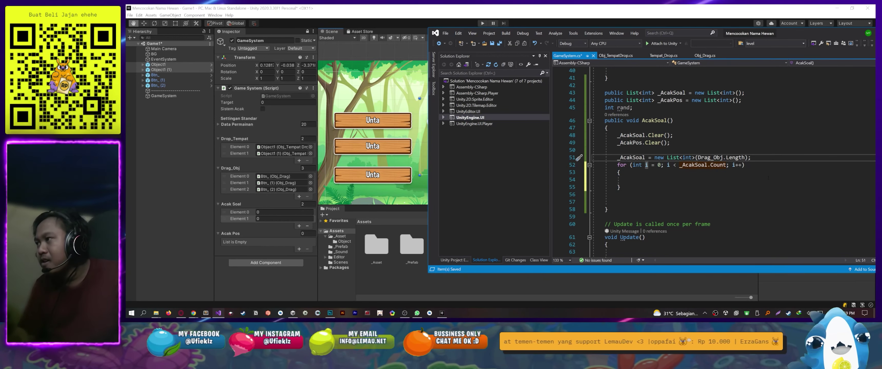
key("Return")
Assign rand = Random.Range(1, DataPermainan.Length) at the top of the loop body
left_click(644, 187)
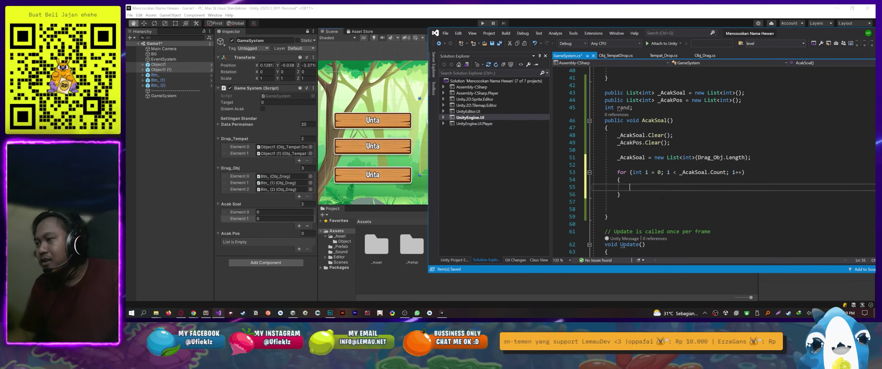
type("rand")
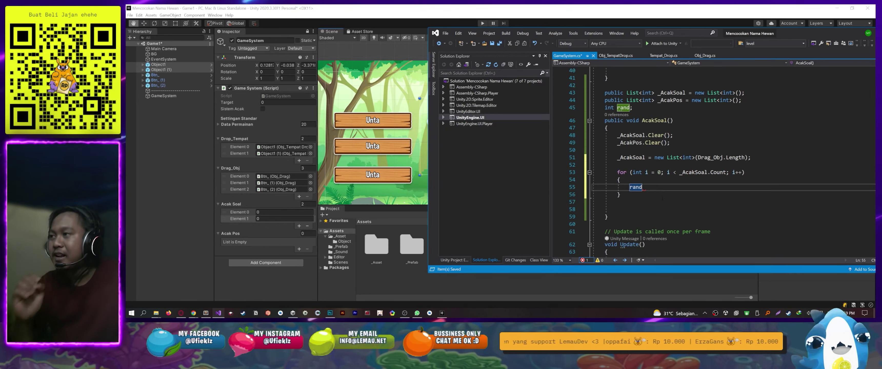
type(" =")
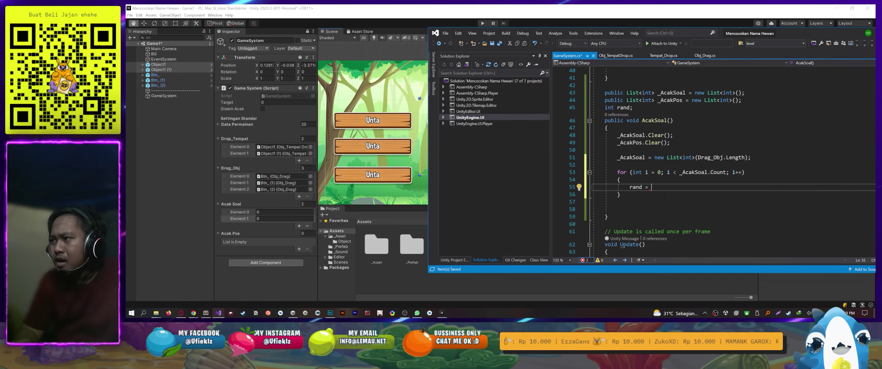
type("Random.Range")
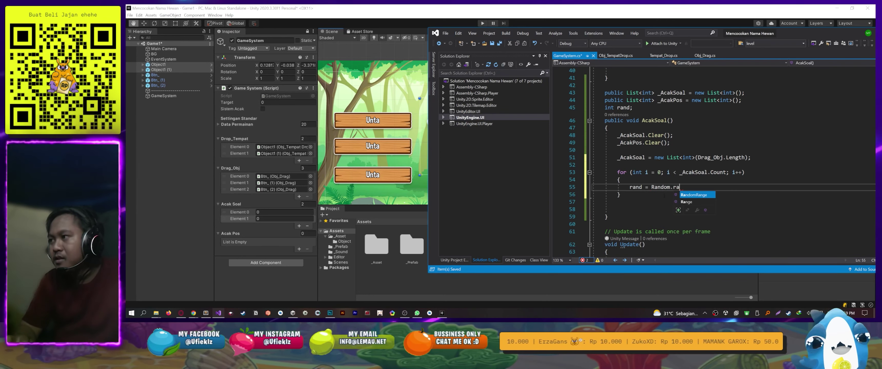
type("(1")
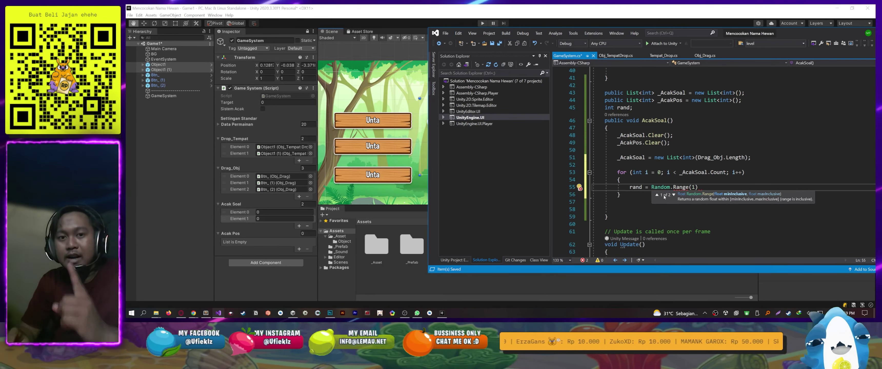
type(", ")
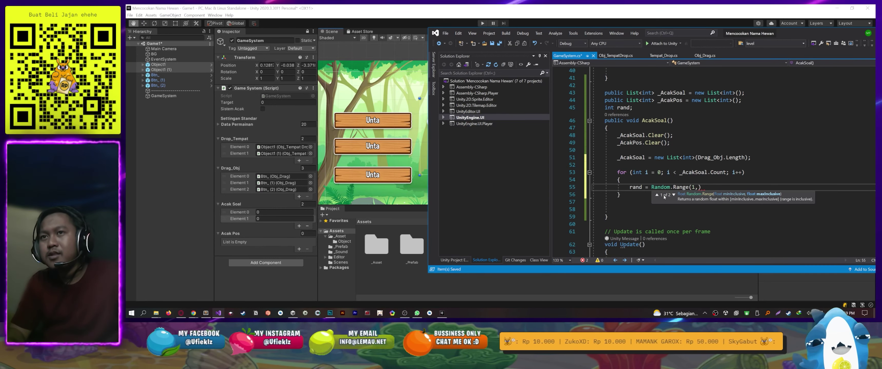
type("DataPermainan")
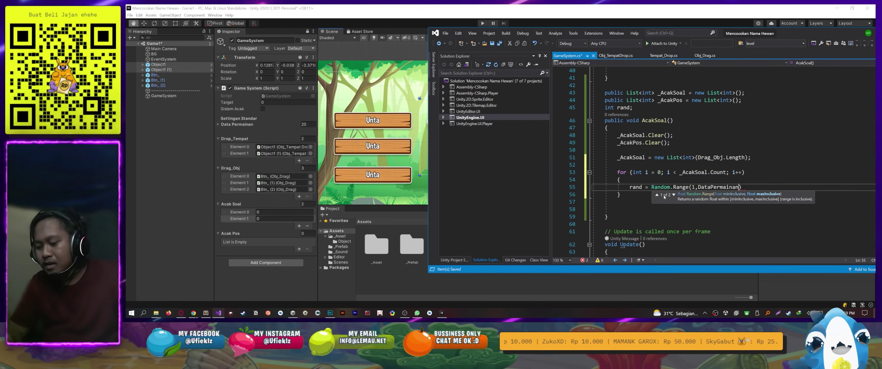
type(".Length+)")
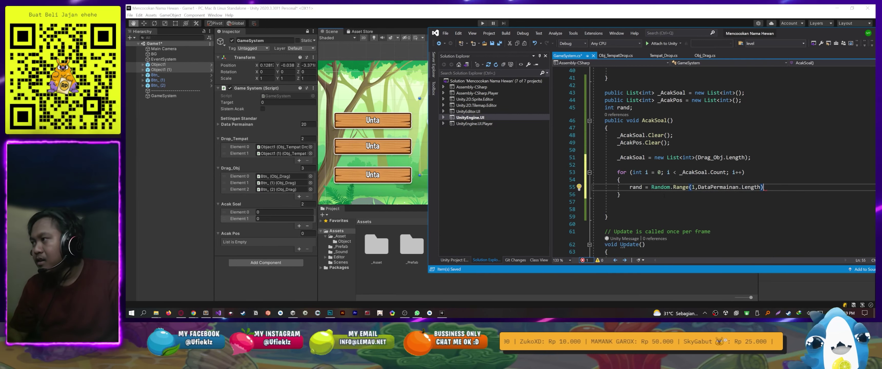
type(";")
key("Left")
key("Left")
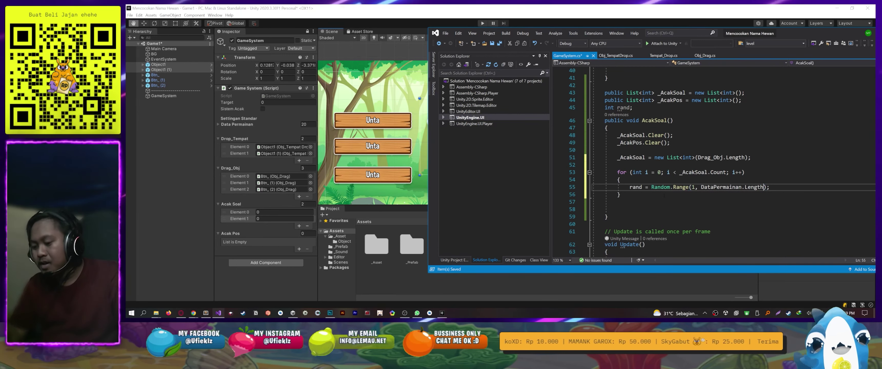
type("+1")
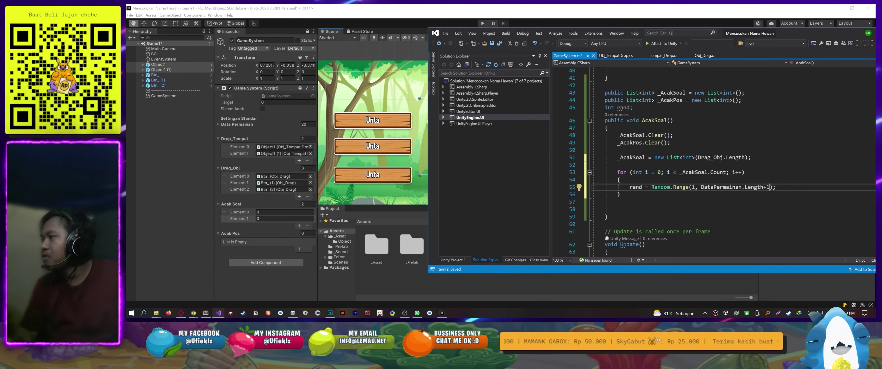
key("BackSpace")
key("BackSpace")
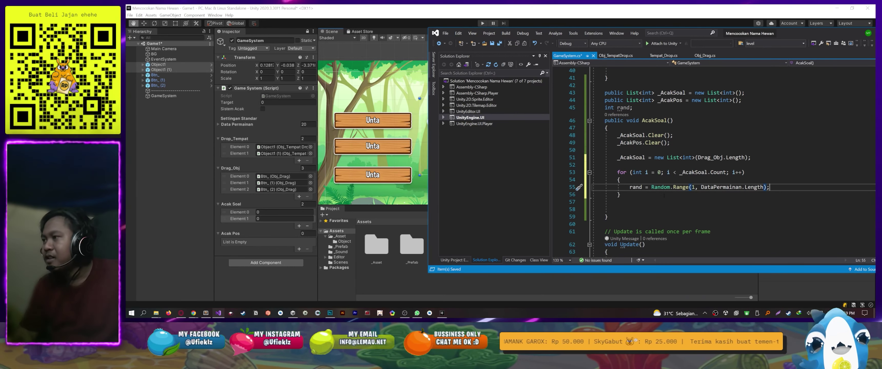
key("Return")
scroll(664, 195, "down", 1)
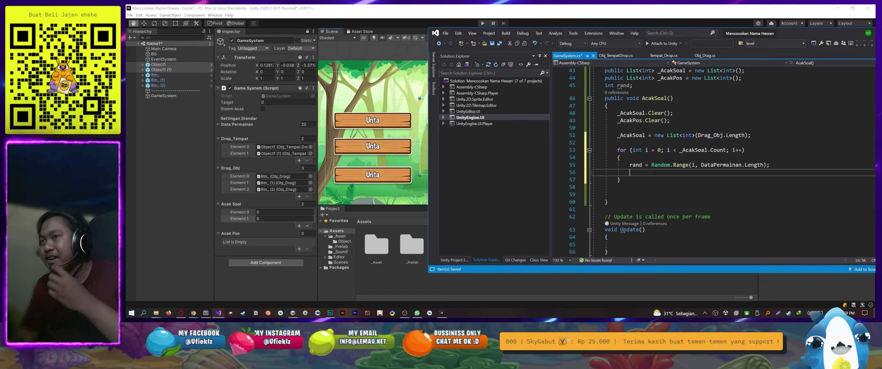
key("Return")
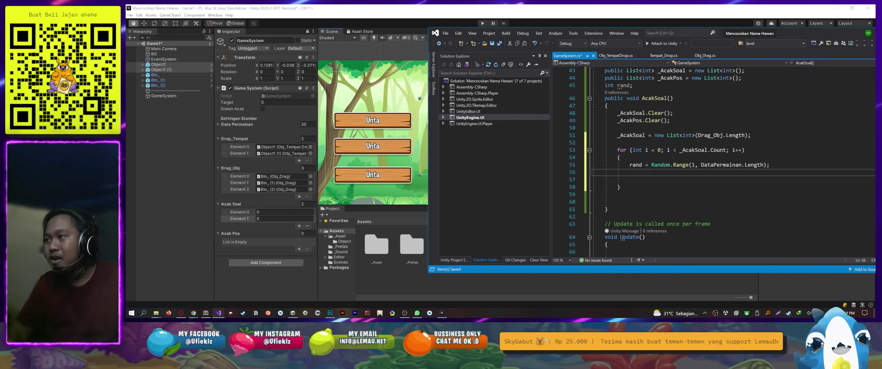
Add an if (_AcakSoal.Contains(rand)) check below the random assignment
type("if(")
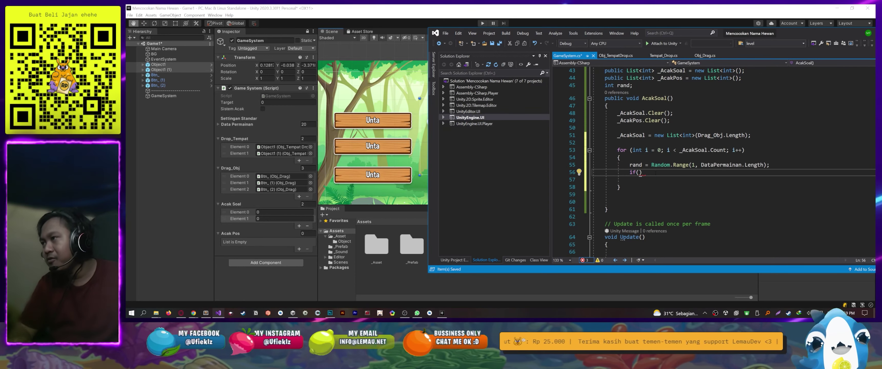
type("aca")
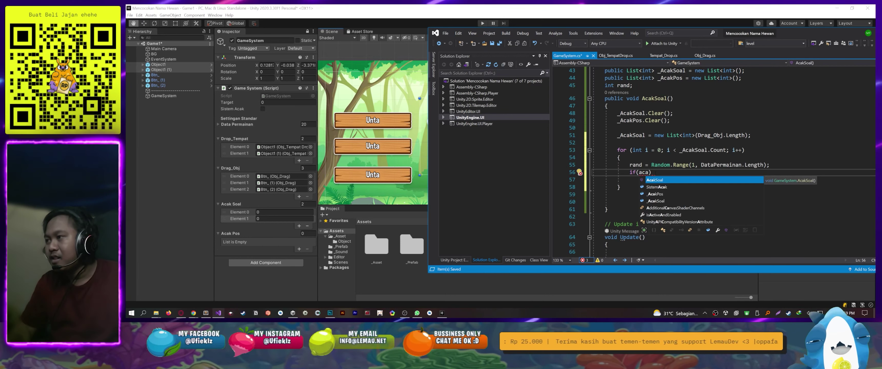
key("Down")
key("Down")
key("Down")
key("Tab")
type(".c")
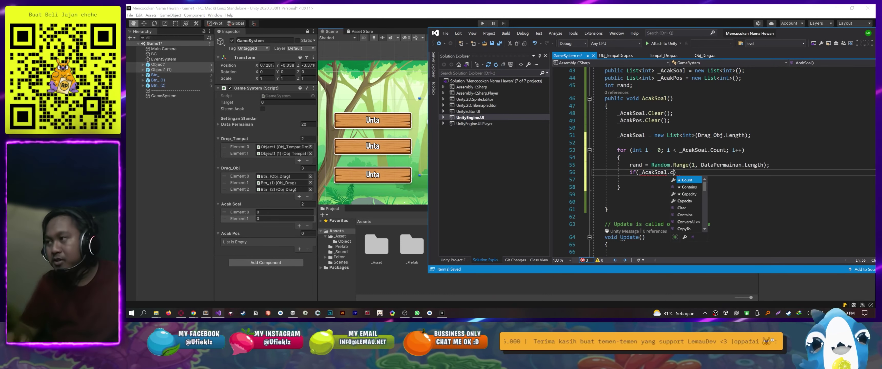
key("Down")
key("Tab")
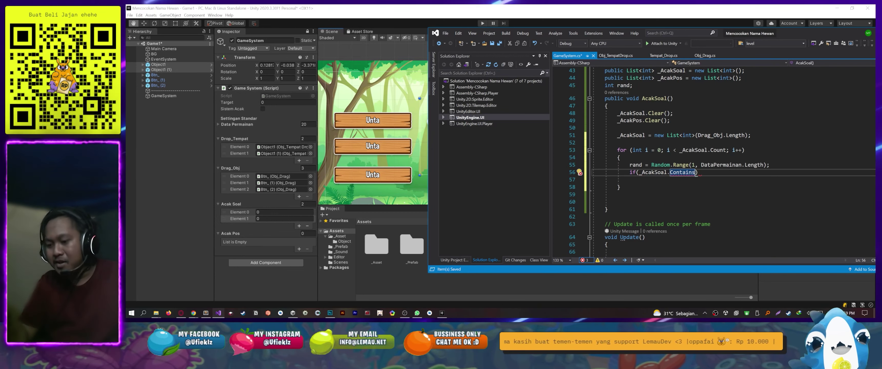
type("(rand)")
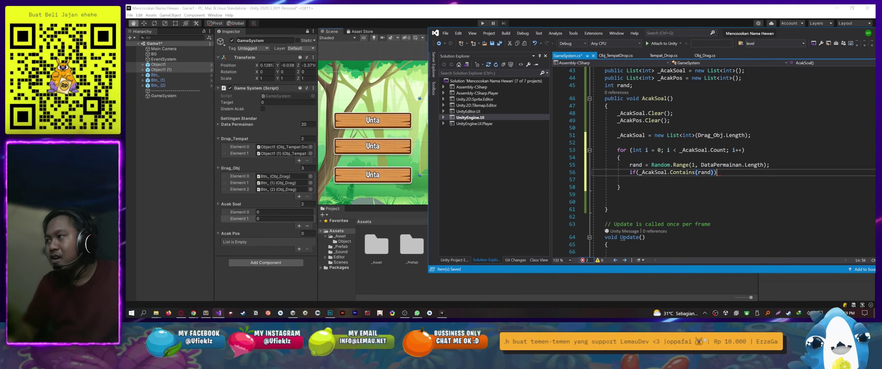
key("Return")
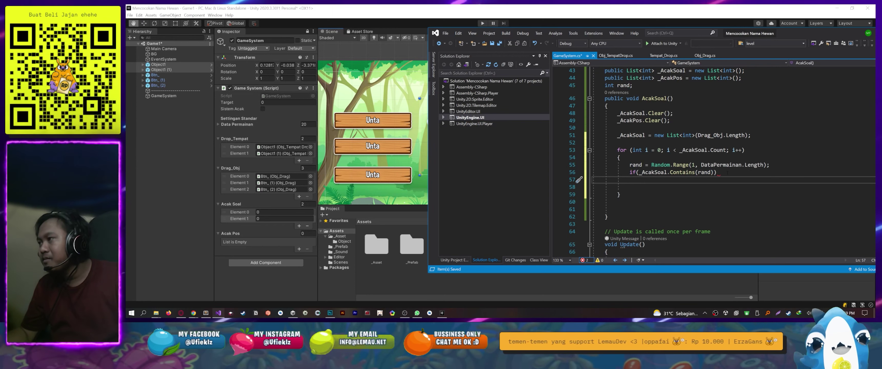
Repeat the rand assignment under the if, add _AcakSoal[i] = rand, save, and switch to Unity
left_click_drag(770, 165, 636, 164)
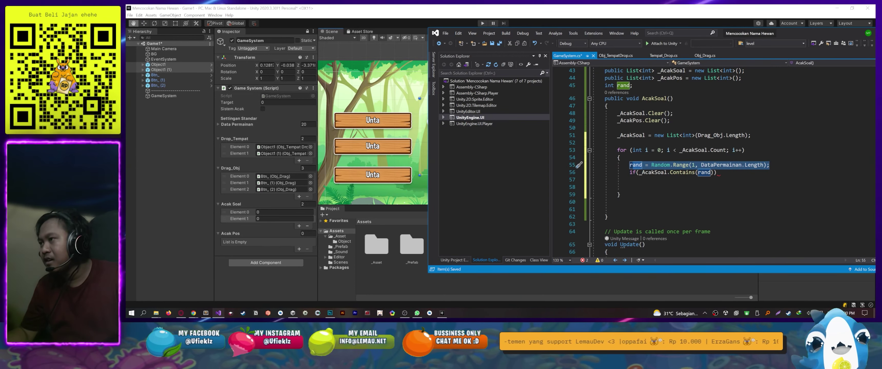
left_click(642, 179)
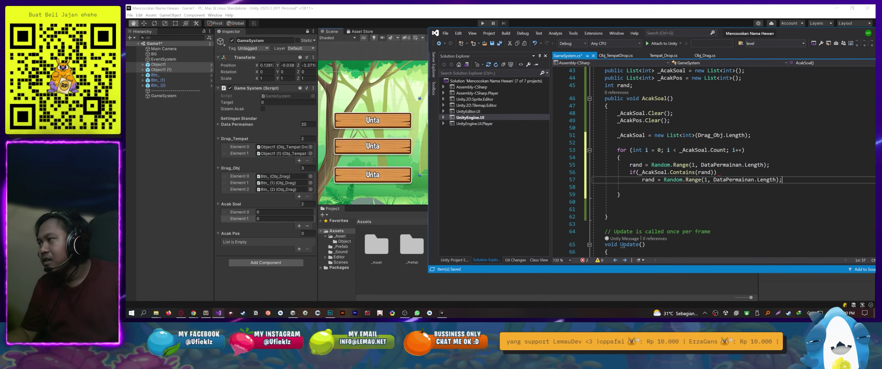
left_click(728, 173)
left_click(788, 179)
key("Return")
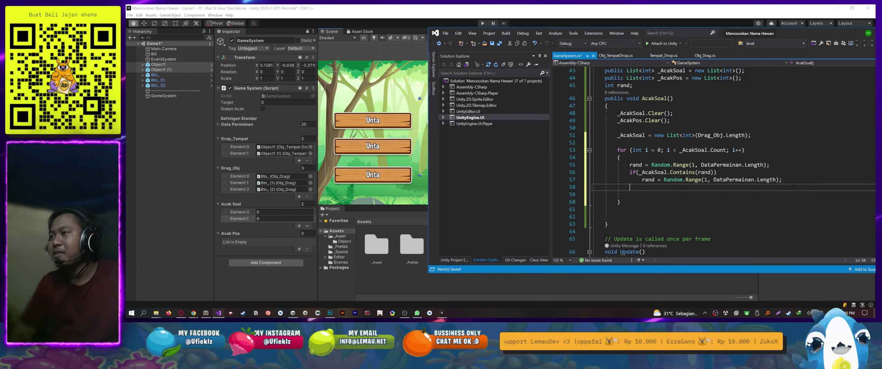
key("Return")
type("_AcakSoal")
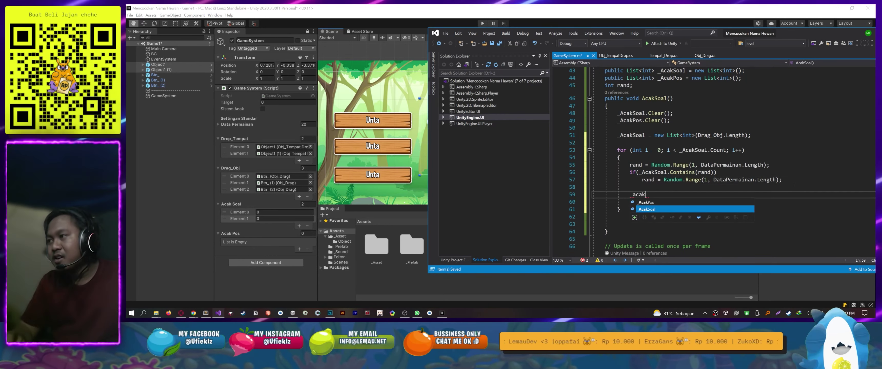
type("[")
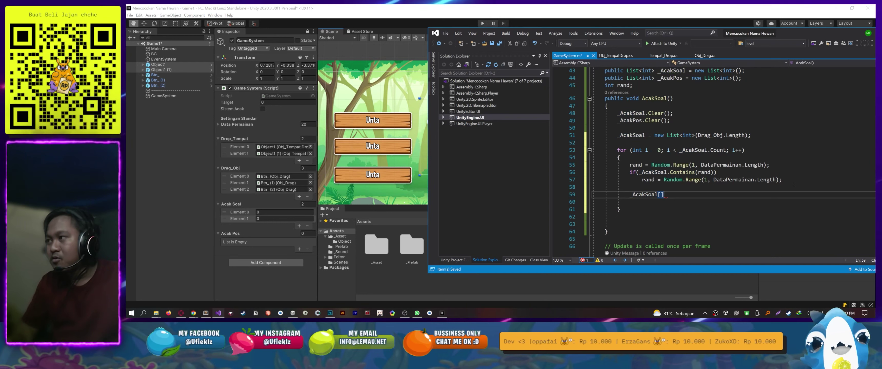
type("i]")
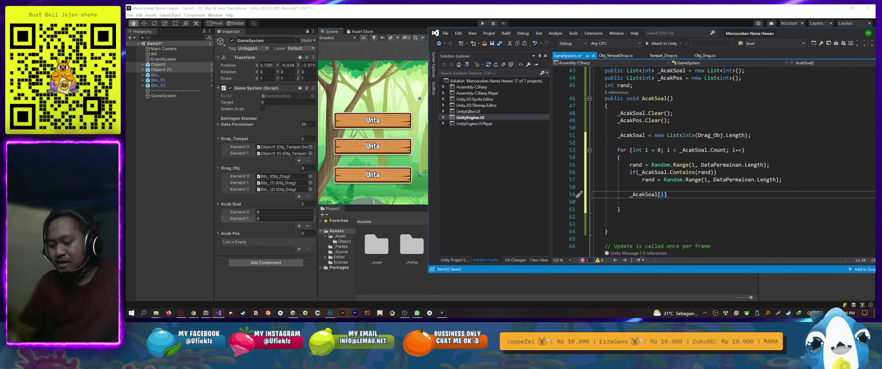
type(" = rand;")
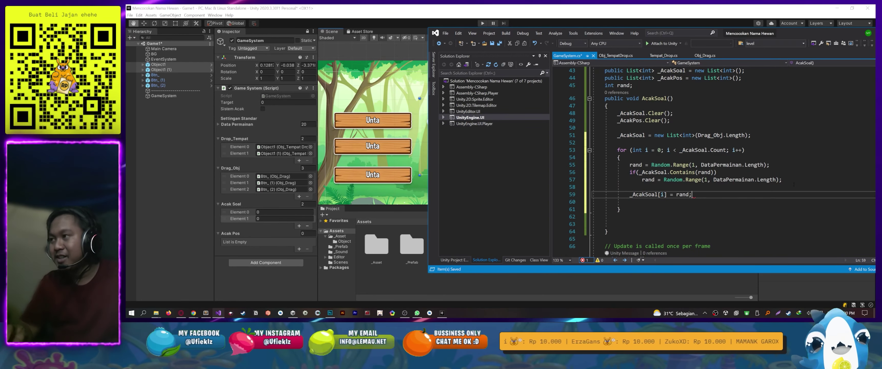
key("ctrl+s")
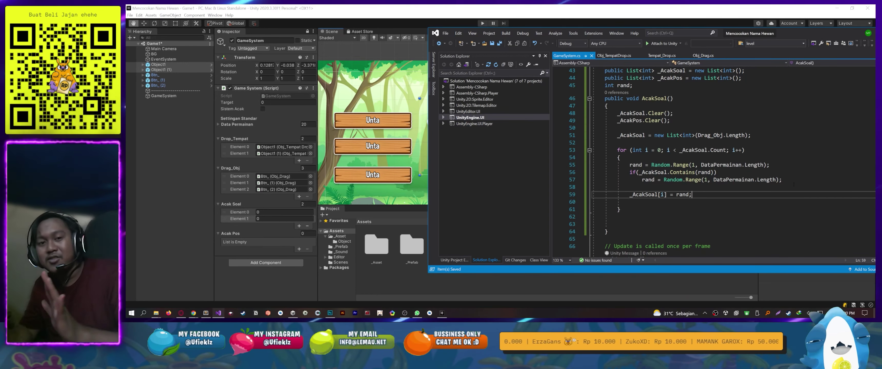
left_click(461, 16)
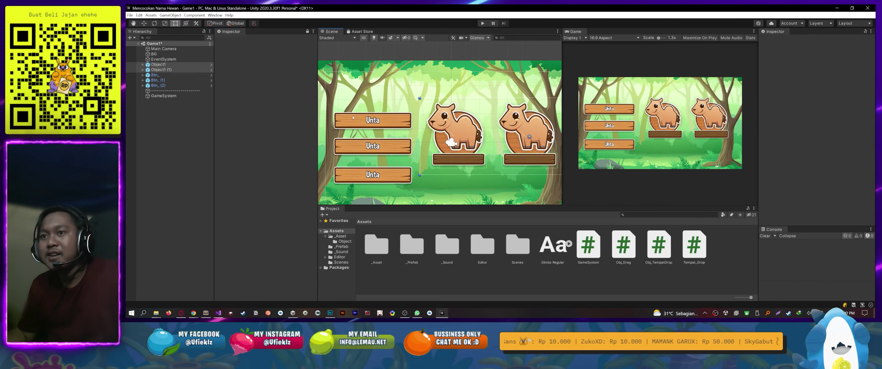
Save the Game1 scene, start and stop a play test, then return to Visual Studio
key("ctrl+s")
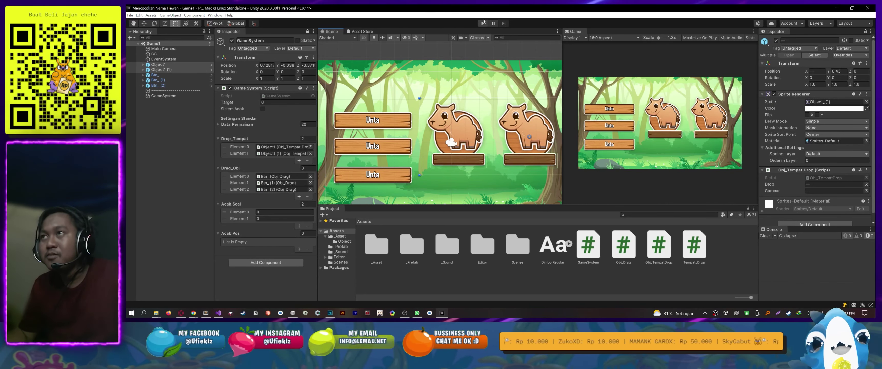
left_click(483, 22)
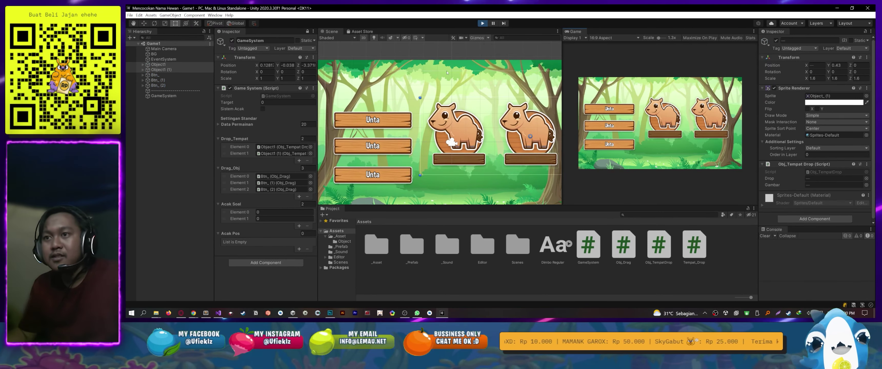
left_click(482, 23)
key("alt+Tab")
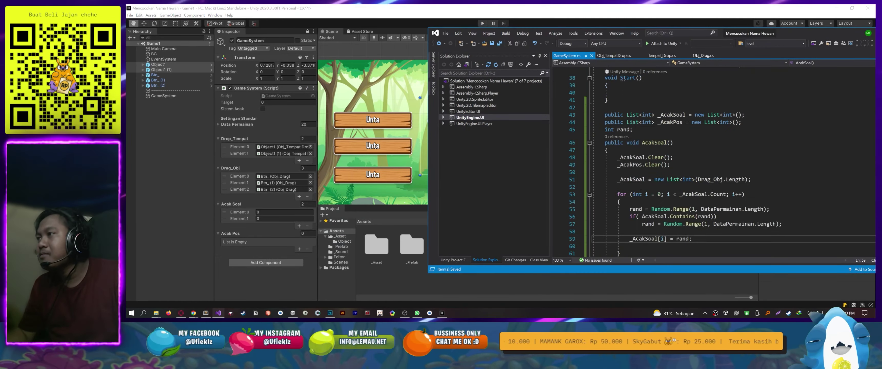
Add an AcakSoal(); call inside the empty Start() method
scroll(628, 147, "up", 2)
left_click(629, 137)
type("acaks")
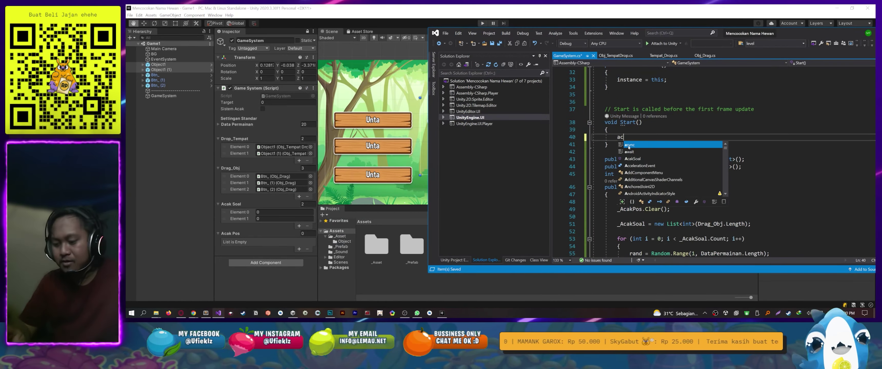
key("Tab")
type("();")
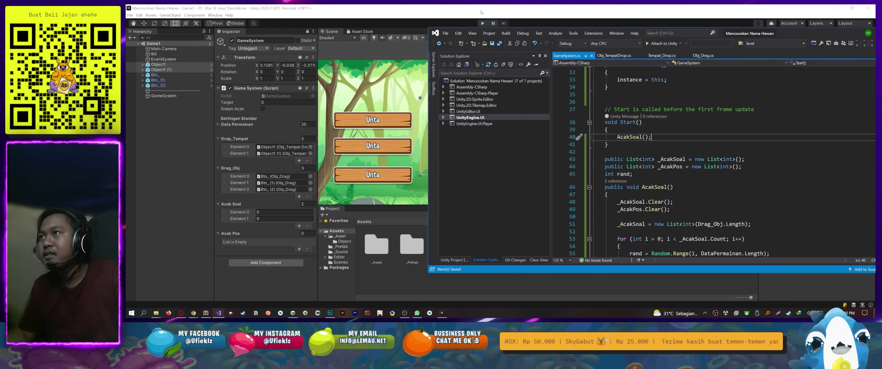
Let Unity recompile the scripts, then return to an enlarged code window
left_click(483, 19)
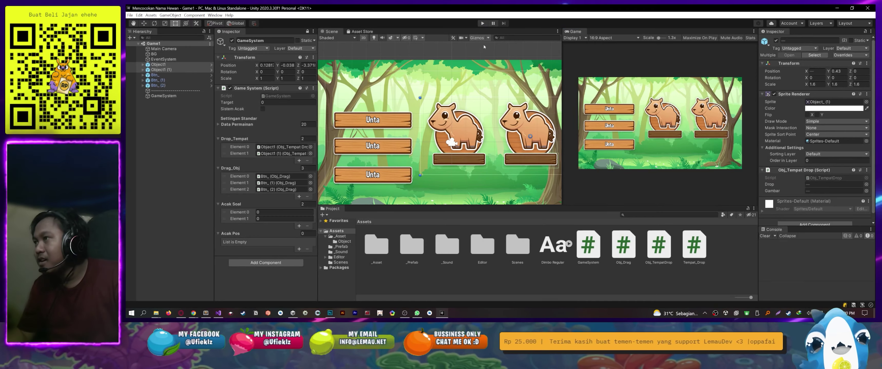
key("alt+Tab")
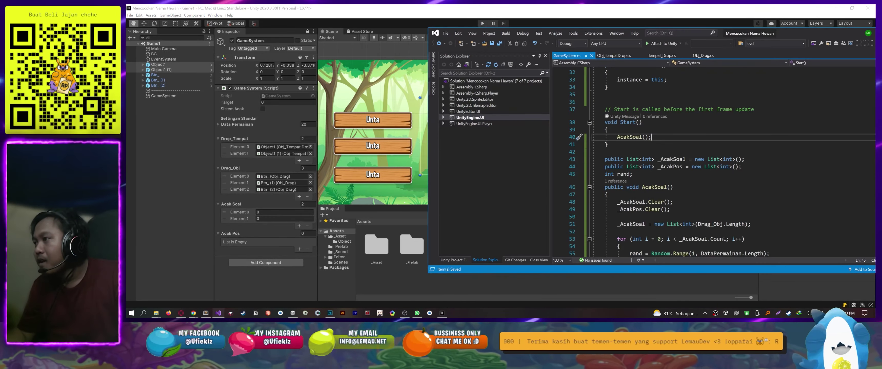
scroll(684, 161, "down", 4)
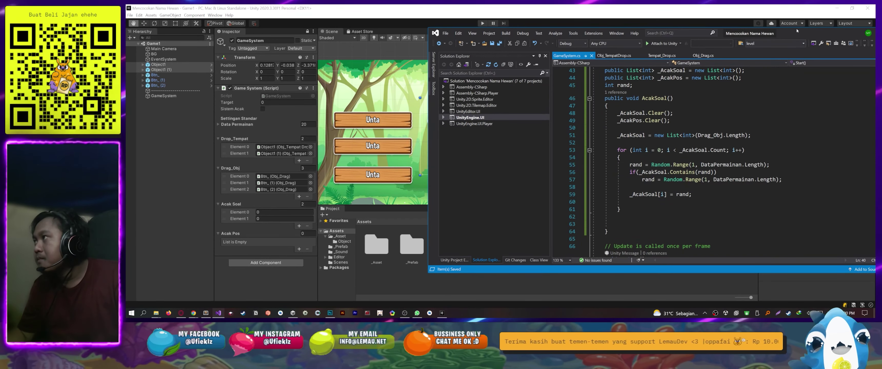
left_click_drag(796, 31, 767, 33)
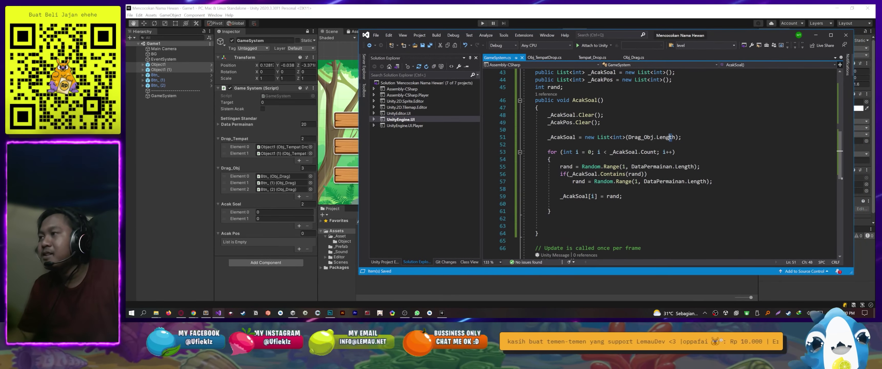
Replace the list size argument on line 51 with a new int[] array
left_click_drag(674, 137, 637, 137)
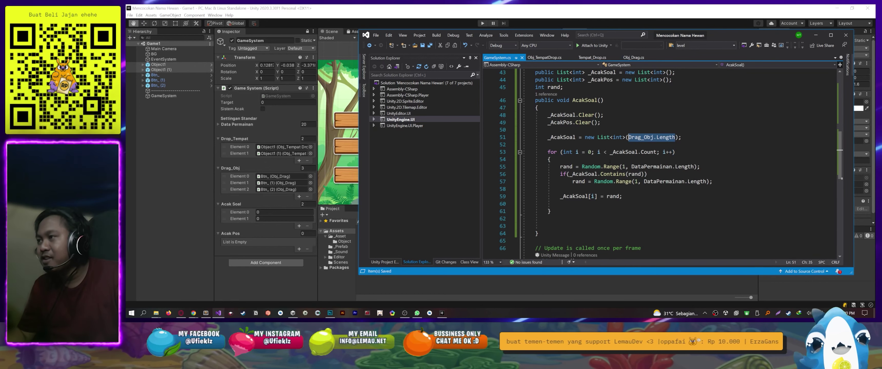
key("BackSpace")
key("BackSpace")
key("BackSpace")
type("new int")
type("[]")
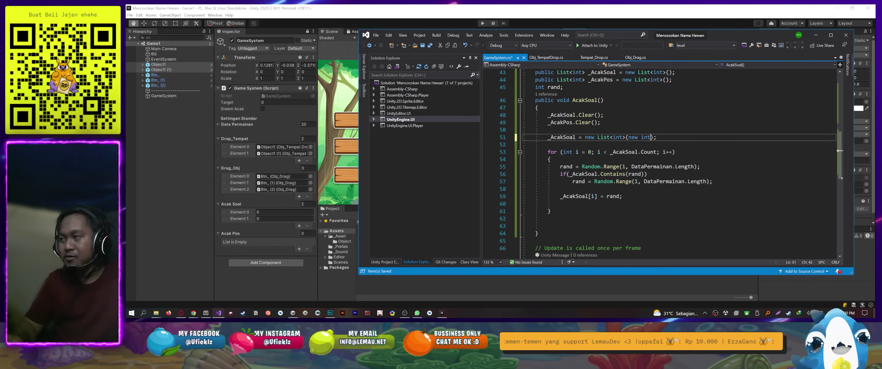
type("ob")
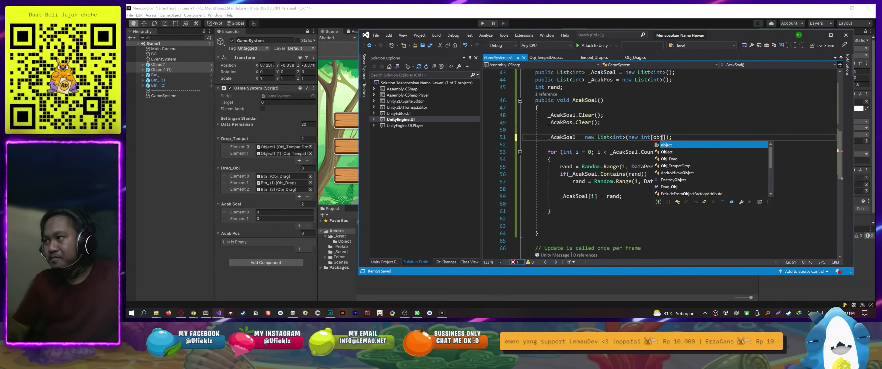
key("Down")
key("Down")
key("Tab")
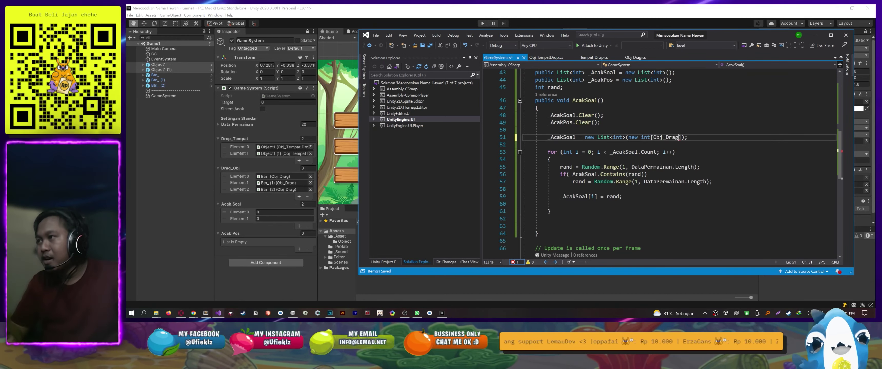
type(".l")
key("BackSpace")
key("BackSpace")
key("BackSpace")
key("BackSpace")
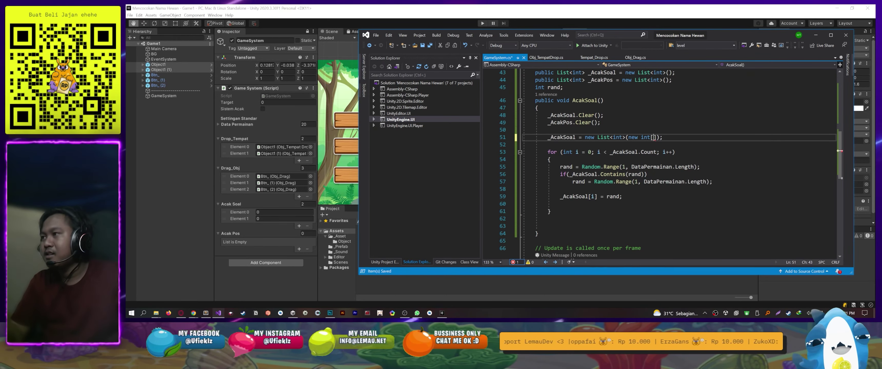
Complete the argument as new int[Drag_Obj.Length] and go to Unity to play-test
scroll(661, 161, "up", 8)
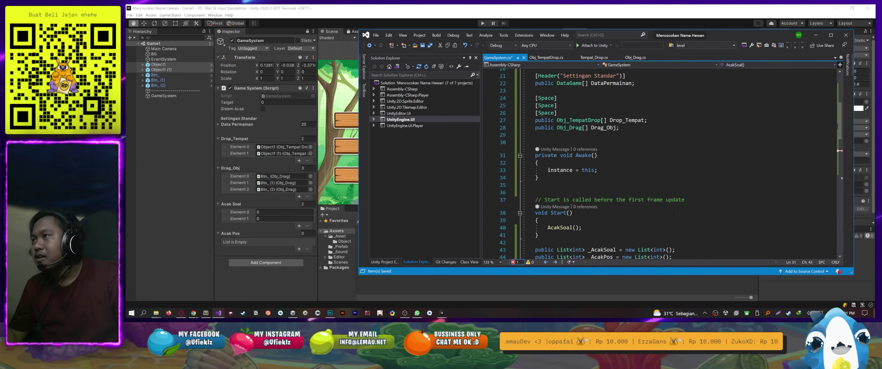
scroll(635, 185, "down", 2)
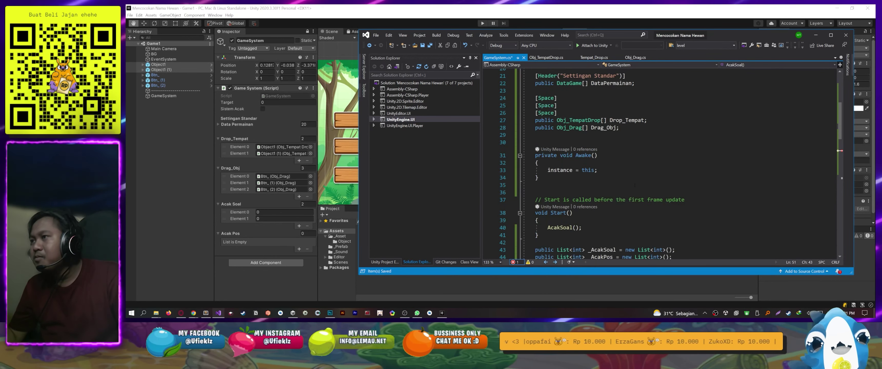
scroll(635, 184, "down", 4)
scroll(635, 185, "down", 4)
type("Drag_Obj.]);")
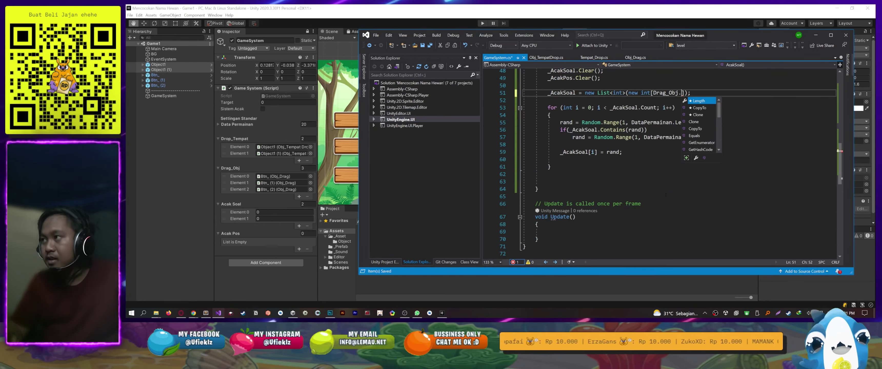
key("Tab")
left_click(664, 196)
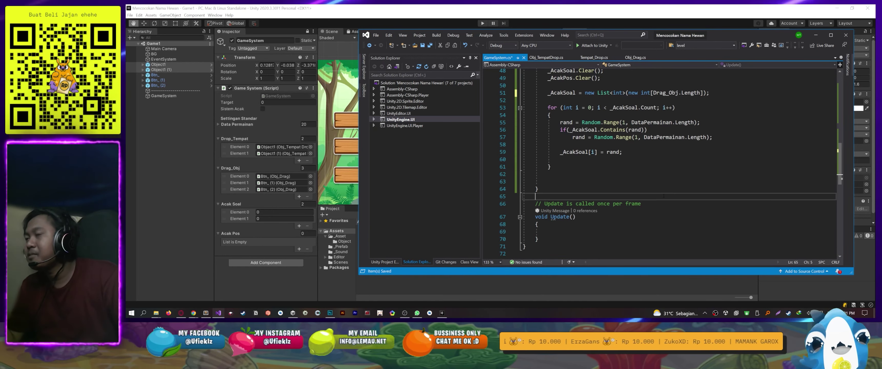
scroll(664, 196, "up", 1)
key("Up")
key("Up")
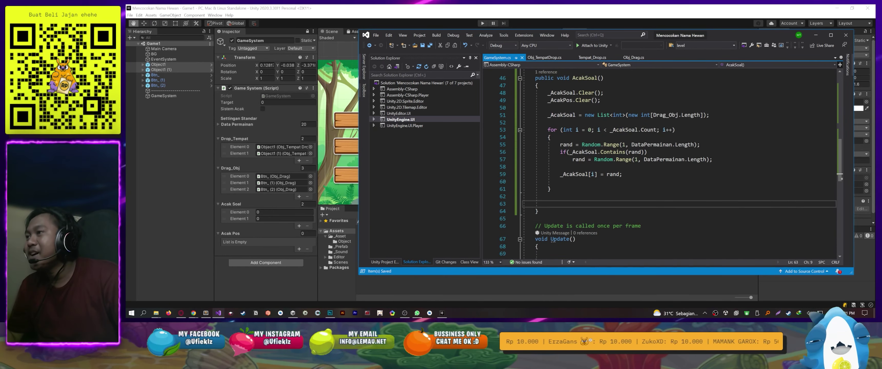
left_click(478, 13)
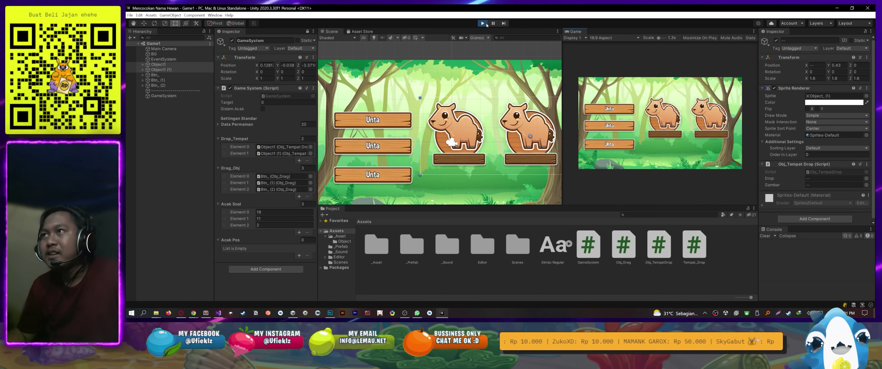
Expand Data Permainan, check the Srigala and Unta entries, then return to GameSystem.cs
left_click(221, 125)
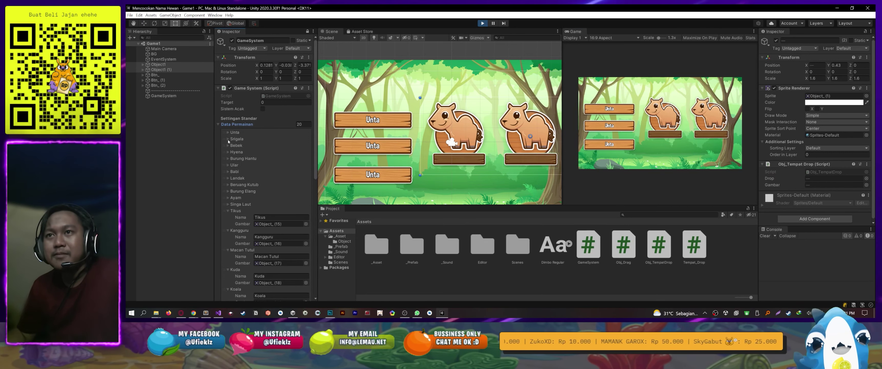
left_click(228, 138)
left_click(228, 139)
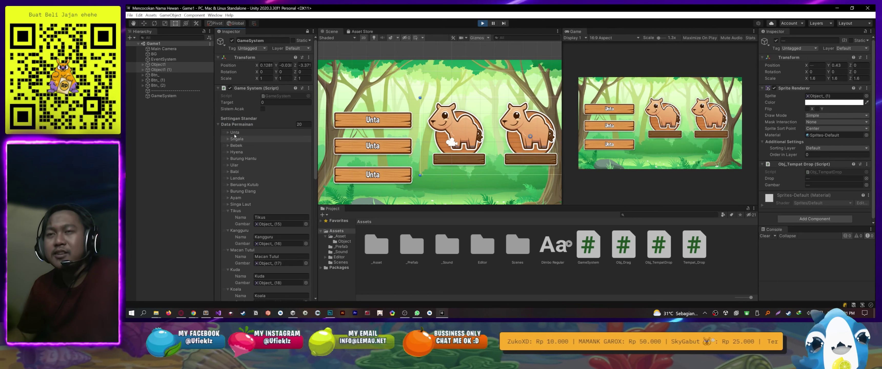
left_click(240, 133)
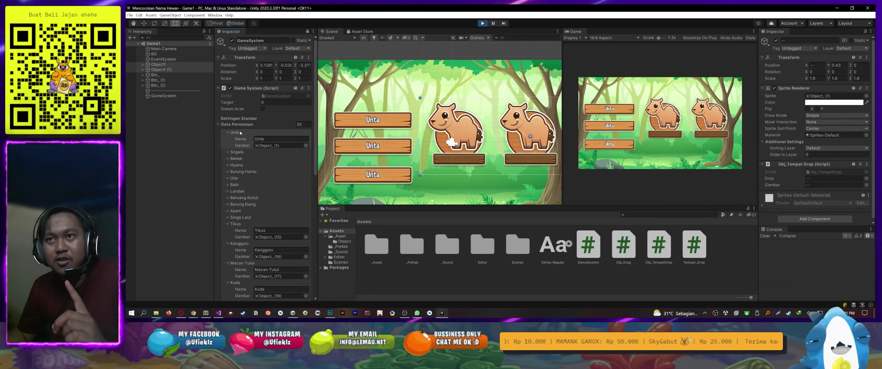
left_click(240, 133)
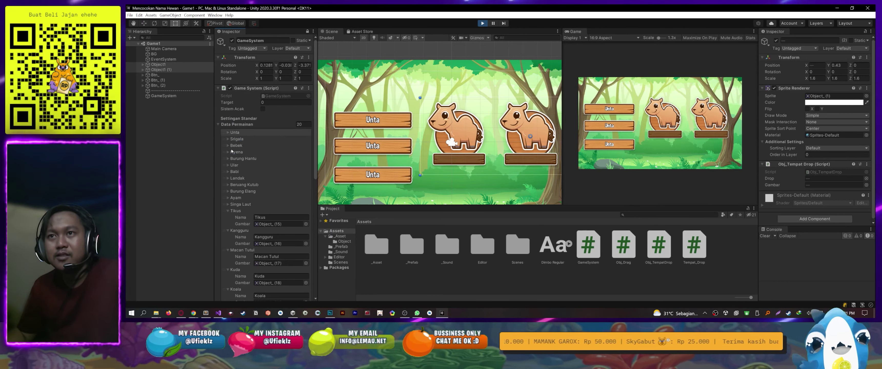
left_click(238, 139)
left_click(238, 139)
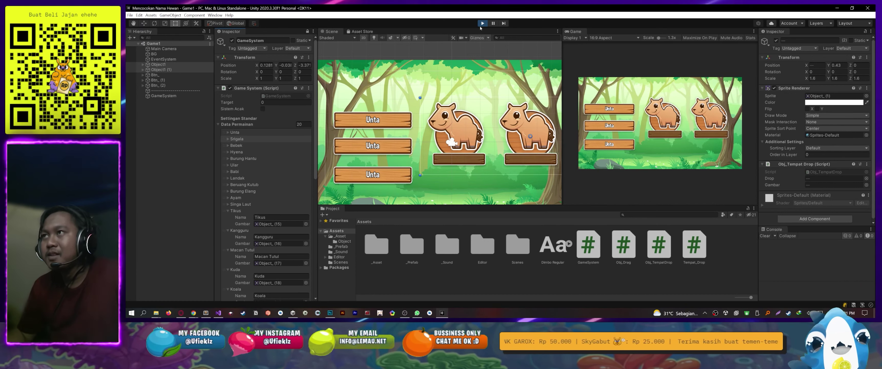
key("alt+Tab")
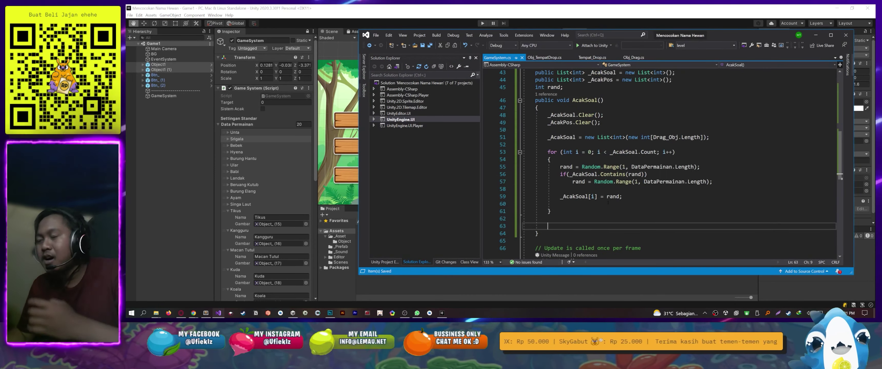
Duplicate the first for loop in AcakSoal() directly below it
left_click(571, 188)
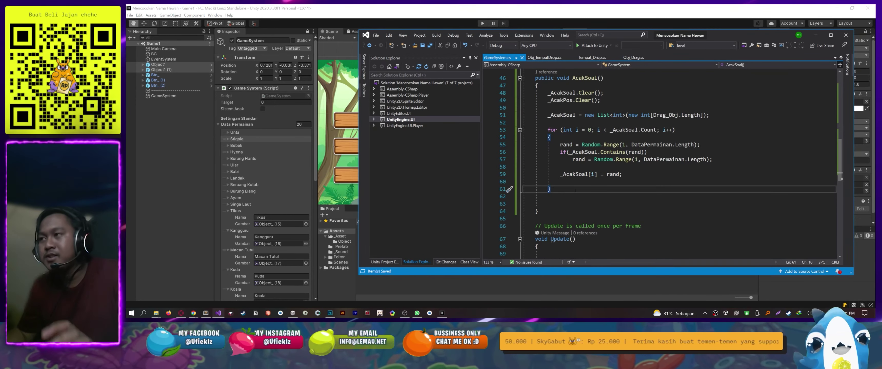
key("Return")
key("Return")
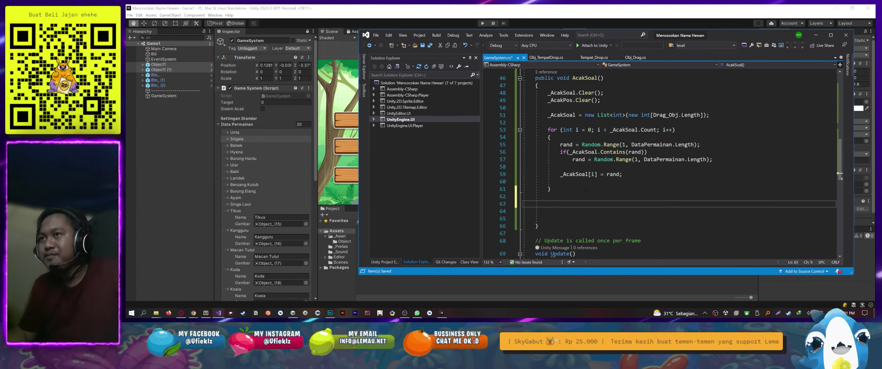
scroll(586, 189, "up", 1)
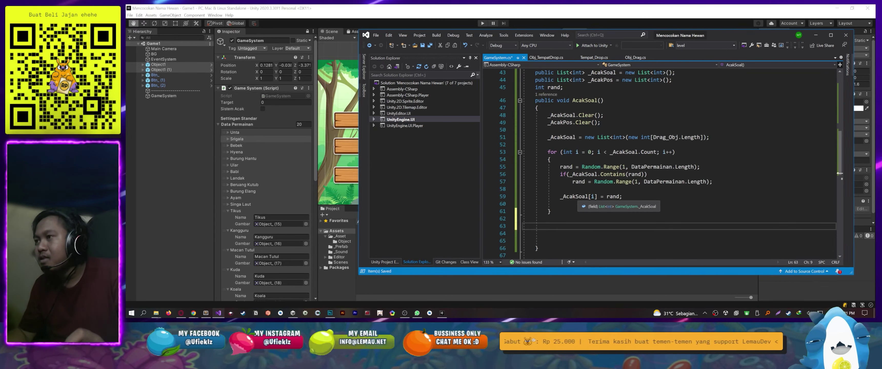
scroll(585, 189, "down", 1)
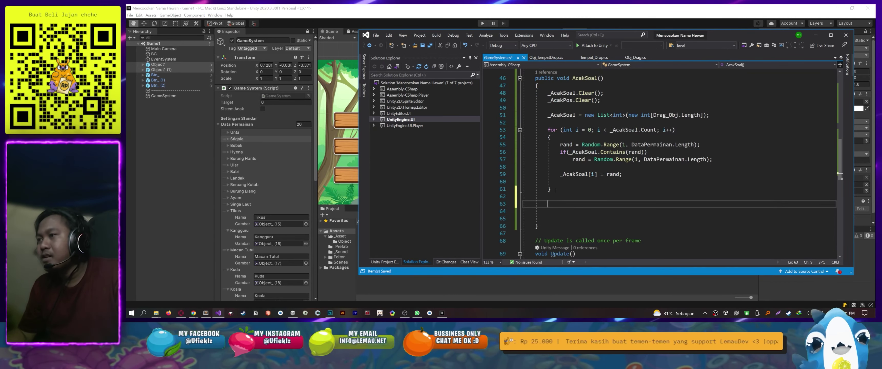
left_click_drag(555, 190, 547, 130)
key("ctrl+c")
left_click(548, 203)
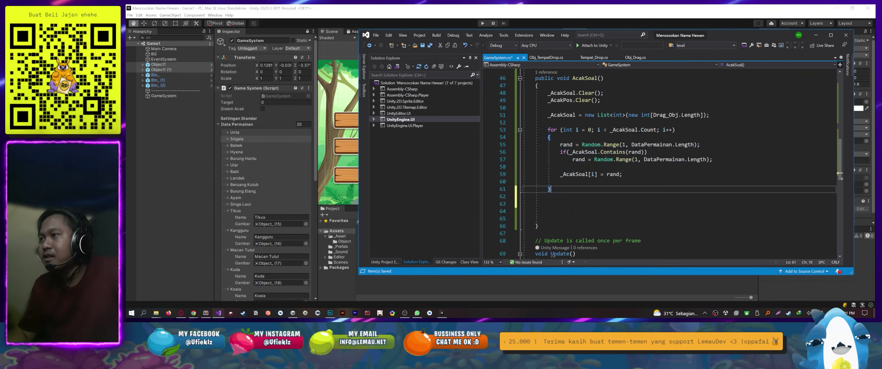
key("Return")
key("ctrl+v")
Copy the list creation statement above the second loop and rename it to _AcakPos
scroll(606, 132, "up", 2)
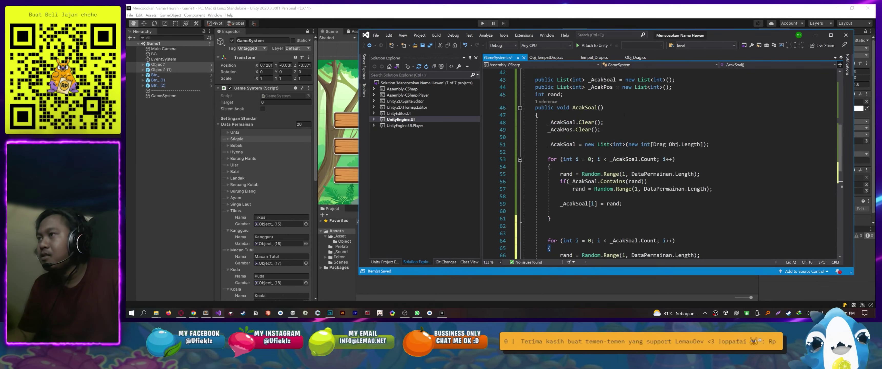
left_click_drag(710, 144, 560, 144)
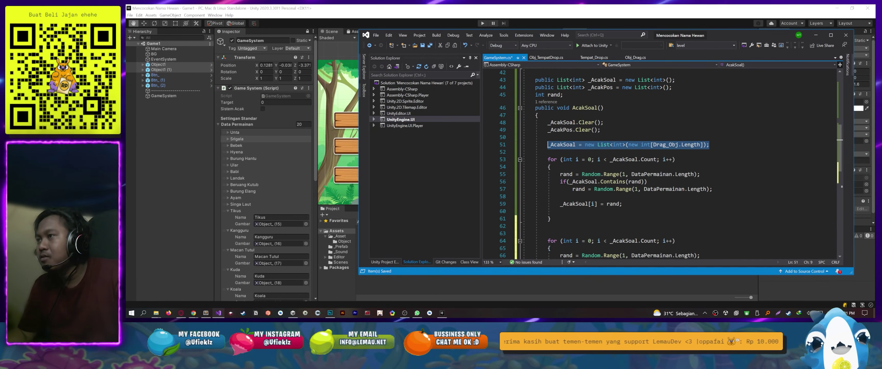
key("ctrl+c")
left_click(551, 226)
key("Return")
key("ctrl+v")
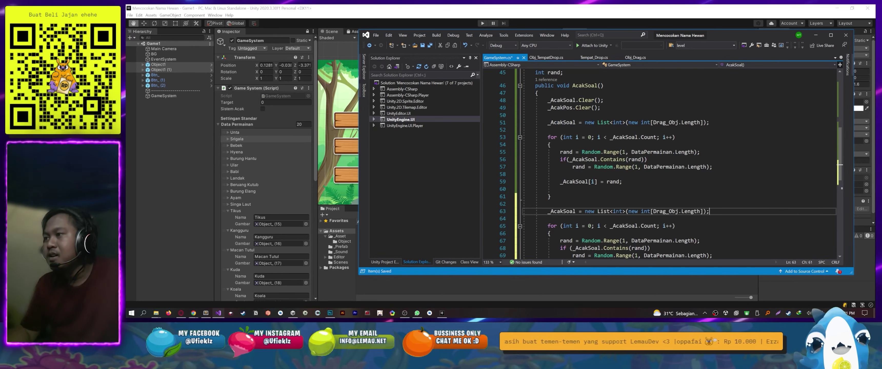
double_click(561, 212)
type("_AcakPos")
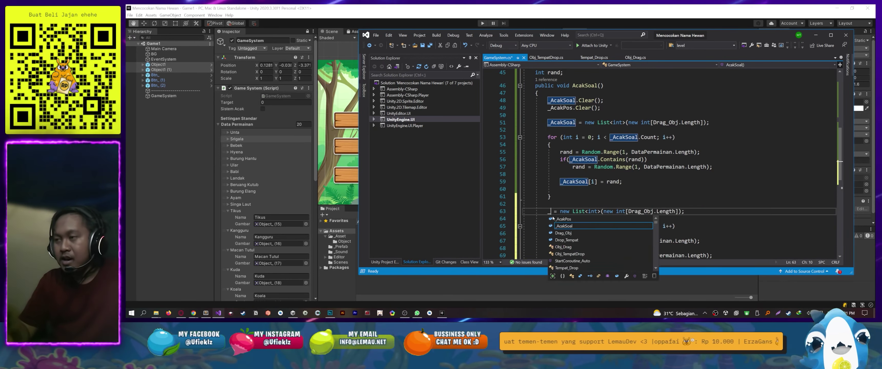
left_click(552, 219)
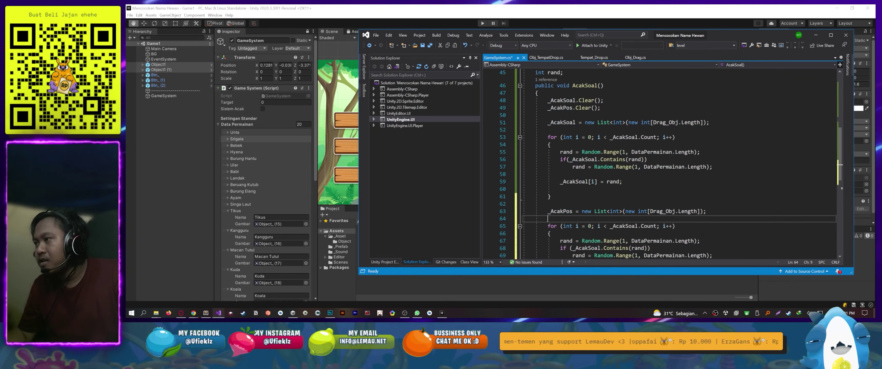
scroll(707, 221, "down", 2)
Size the _AcakPos list from Drop_Tempat instead of Drag_Obj, and save
double_click(672, 168)
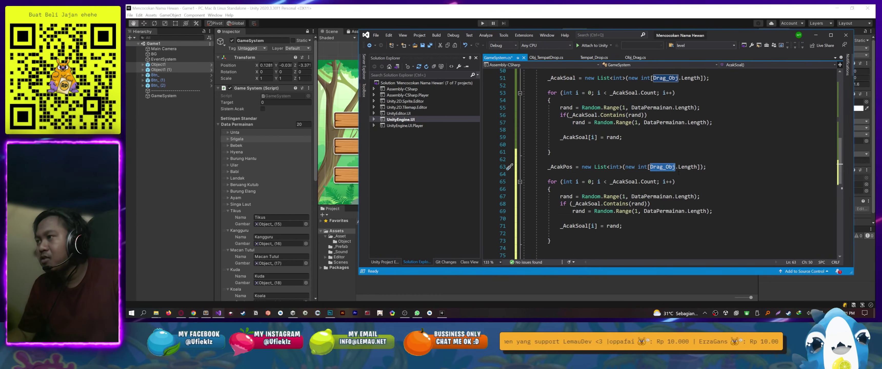
type("Drop")
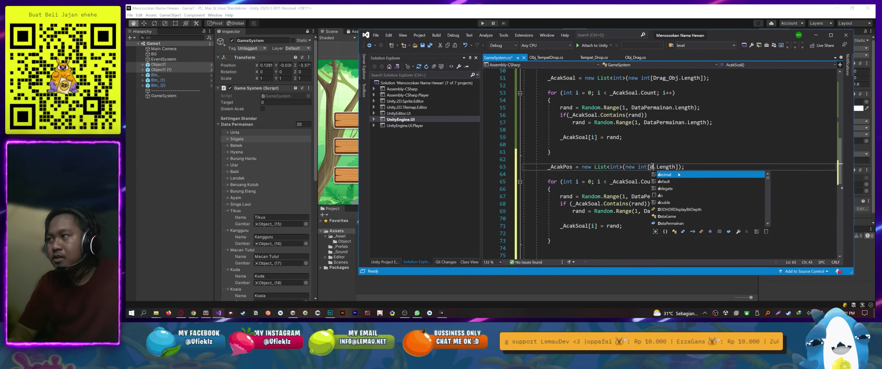
key("Tab")
left_click(731, 219)
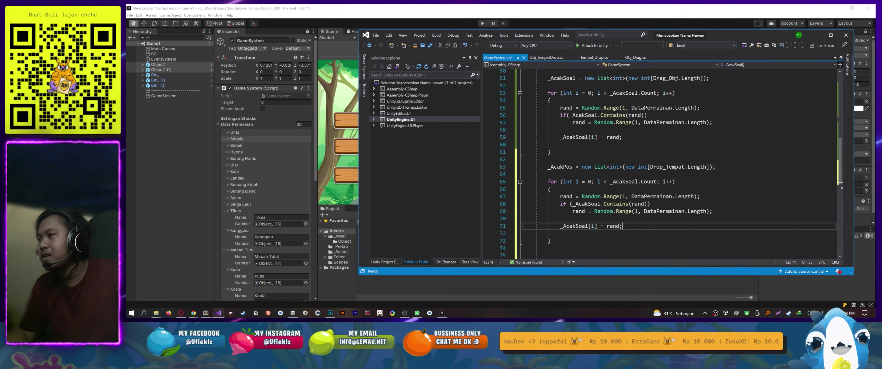
key("ctrl+s")
Make the second loop's condition count over _AcakPos
double_click(560, 166)
key("ctrl+c")
double_click(626, 182)
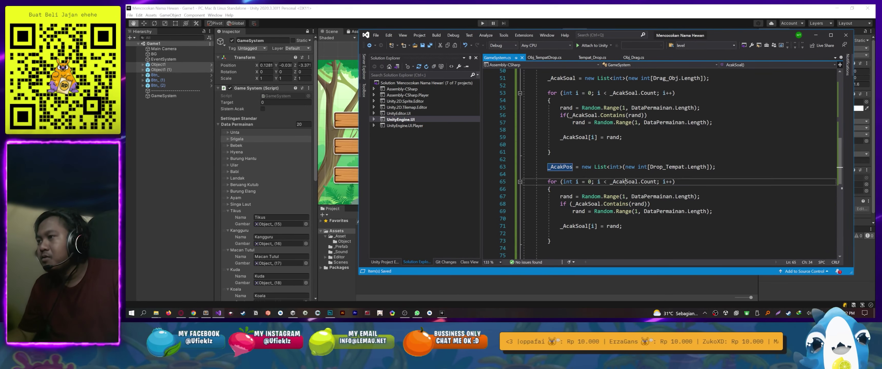
key("ctrl+v")
left_click(550, 241)
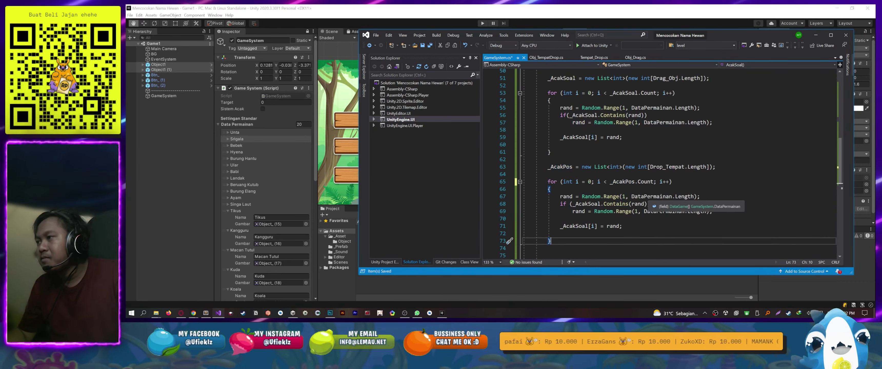
Change the Random.Range upper bounds on lines 67 and 69 to _AcakPos.Count+1, and save
left_click(648, 196)
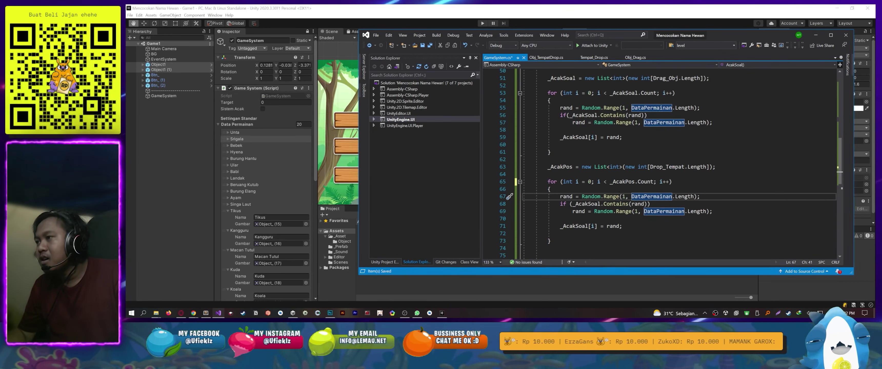
left_click_drag(632, 196, 692, 196)
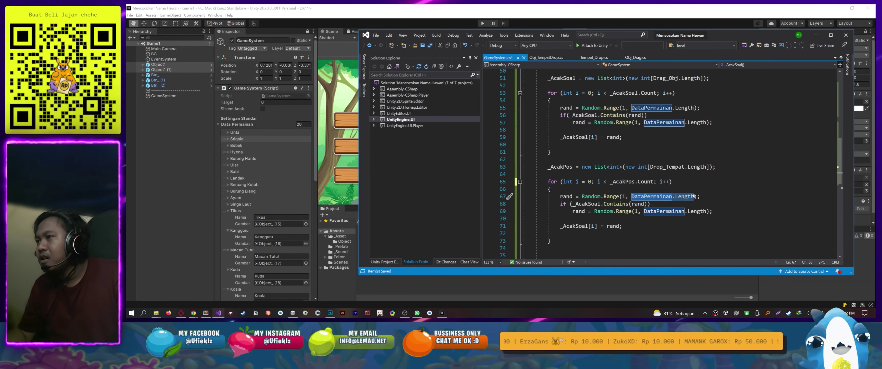
type("_AcakPos")
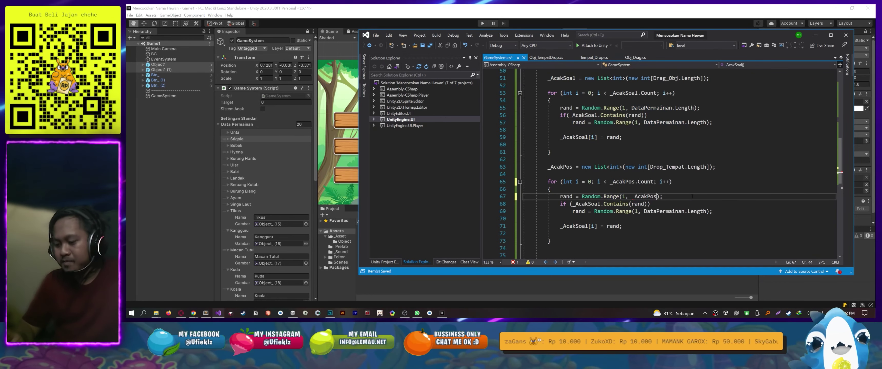
type(".Count")
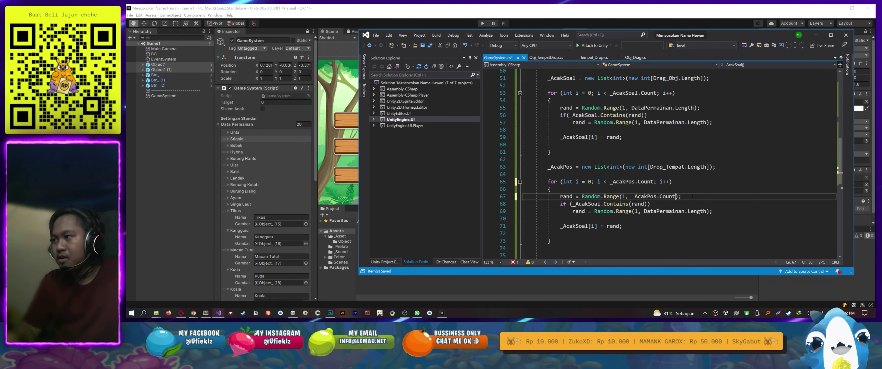
type("+1")
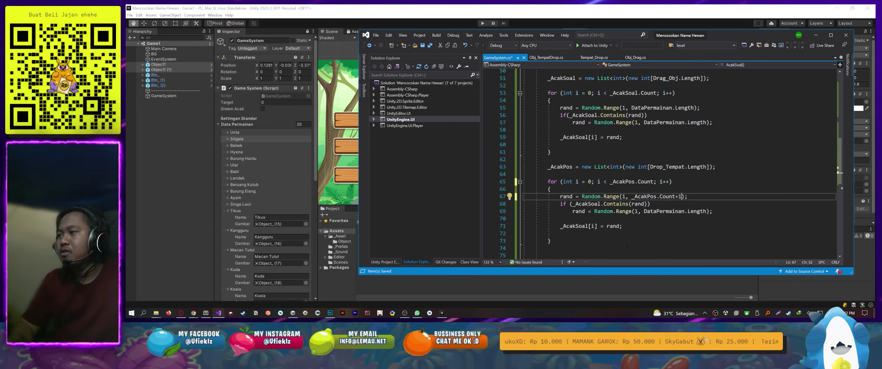
left_click(632, 196)
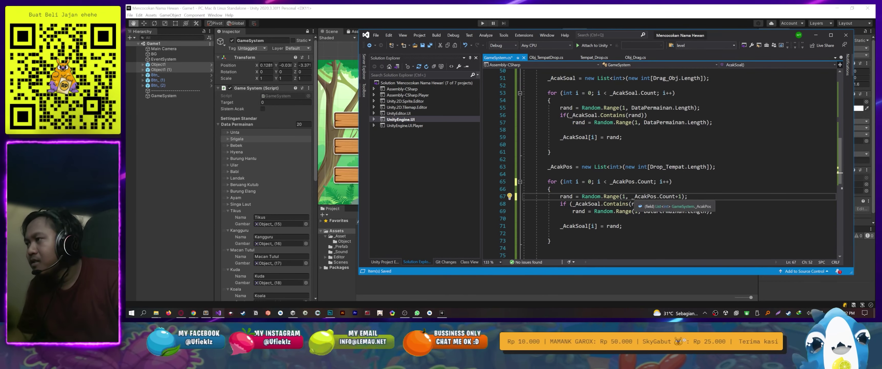
key("ctrl+shift+Right")
key("ctrl+shift+Right")
key("ctrl+shift+Right")
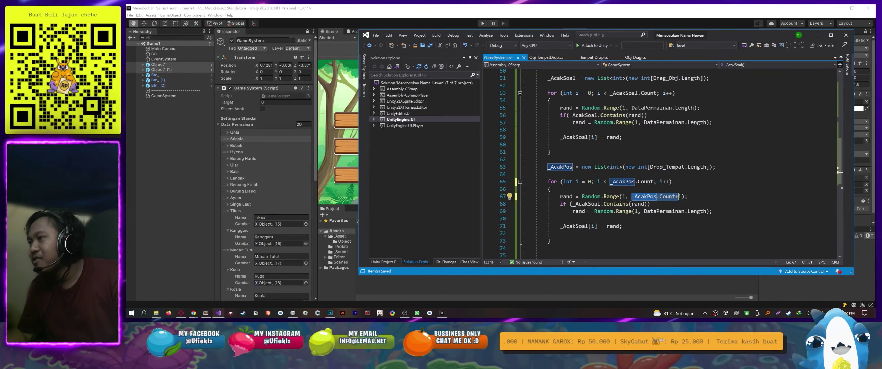
key("ctrl+c")
left_click_drag(643, 211, 706, 211)
key("ctrl+v")
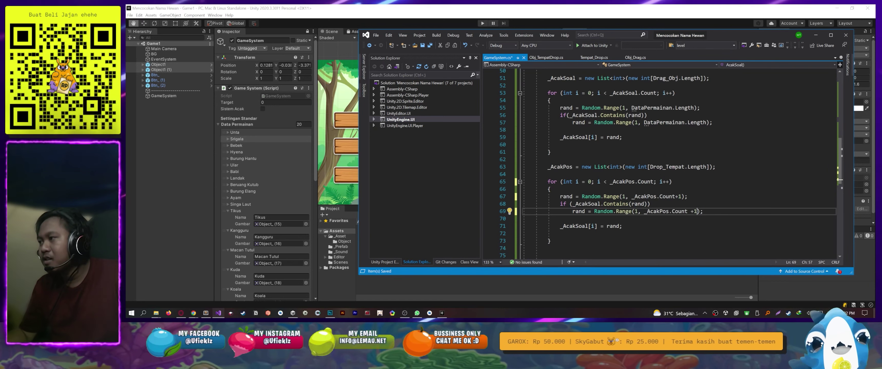
left_click(680, 233)
key("ctrl+s")
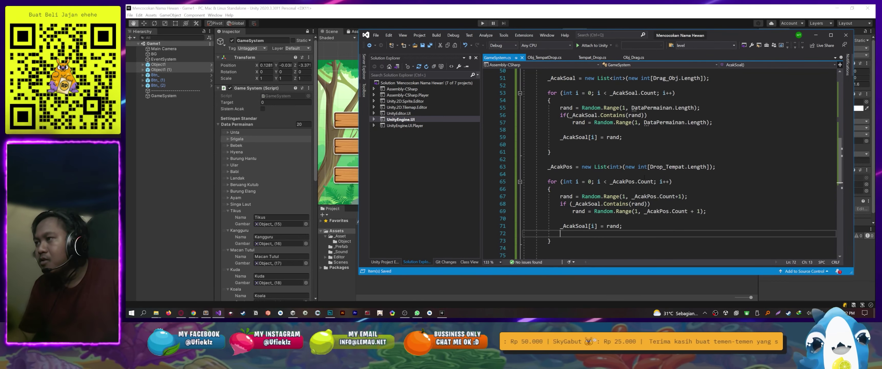
Use _AcakPos instead of _AcakSoal in the duplicate check and line 71, then save
double_click(622, 181)
key("ctrl+c")
double_click(588, 204)
key("ctrl+v")
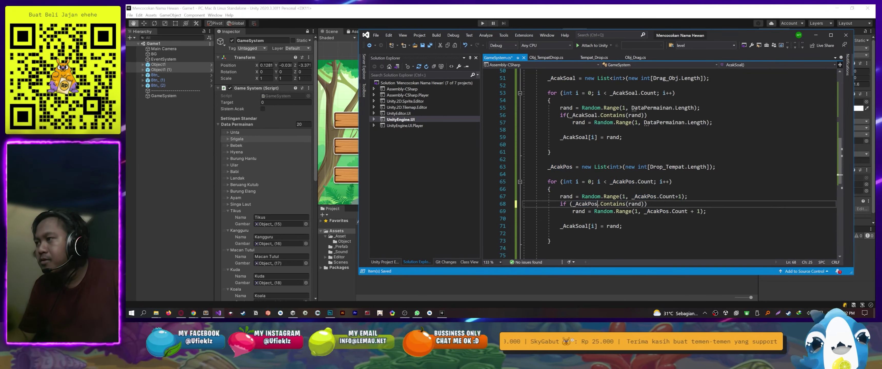
double_click(578, 226)
key("ctrl+v")
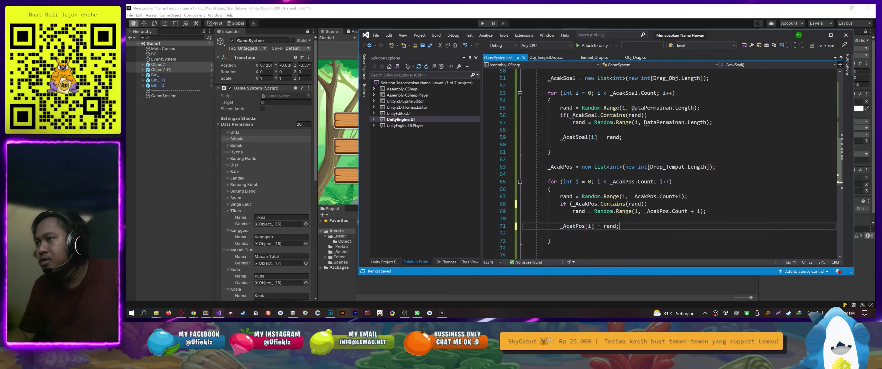
key("ctrl+s")
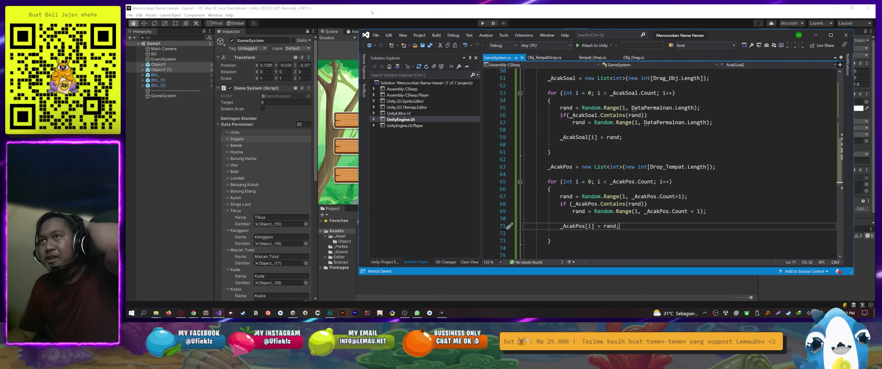
left_click(372, 12)
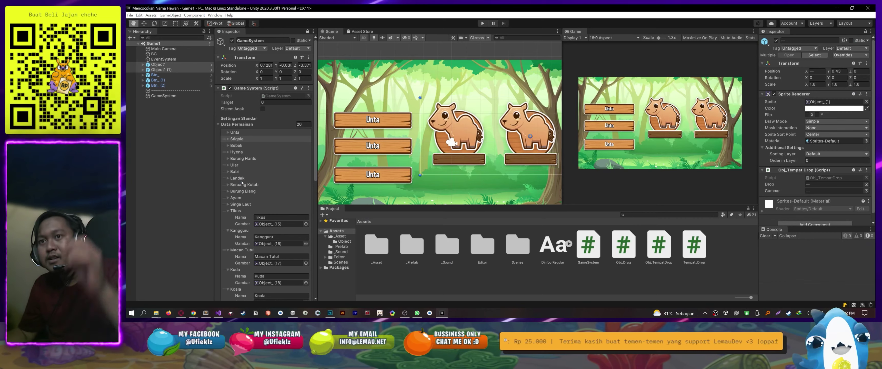
Collapse Data Permainan and play the game twice to watch the Acak Soal and Acak Pos lists
left_click(236, 124)
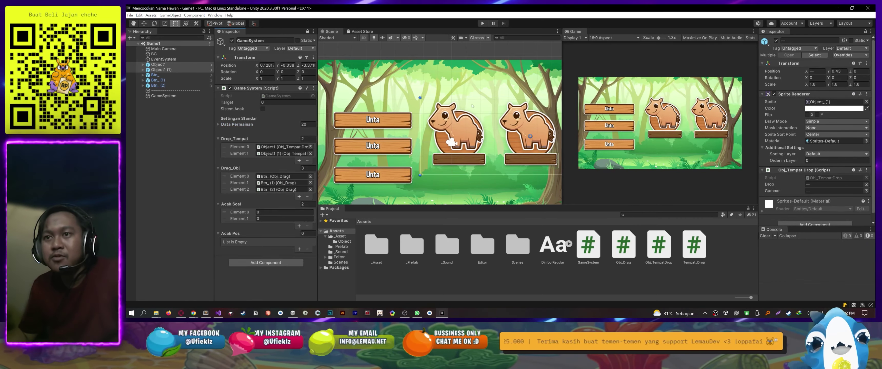
left_click(483, 24)
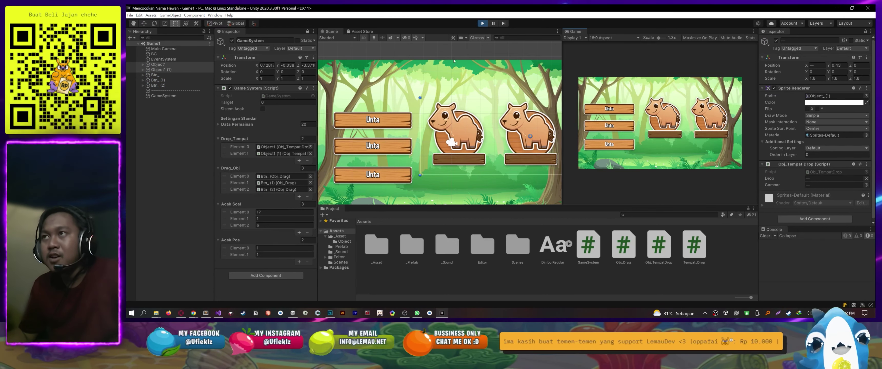
left_click(483, 23)
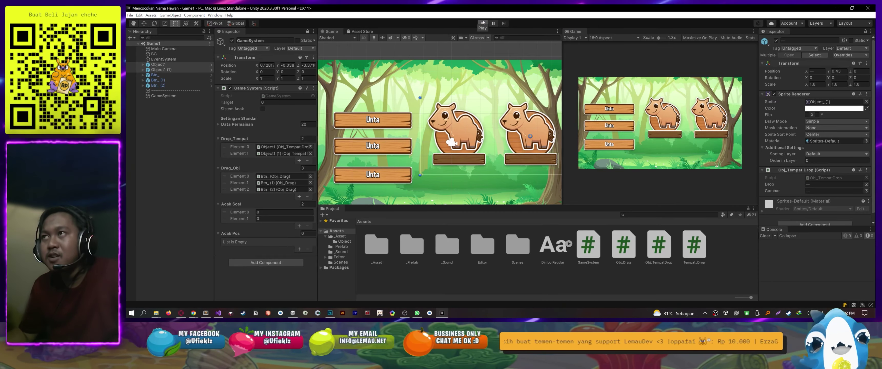
left_click(483, 23)
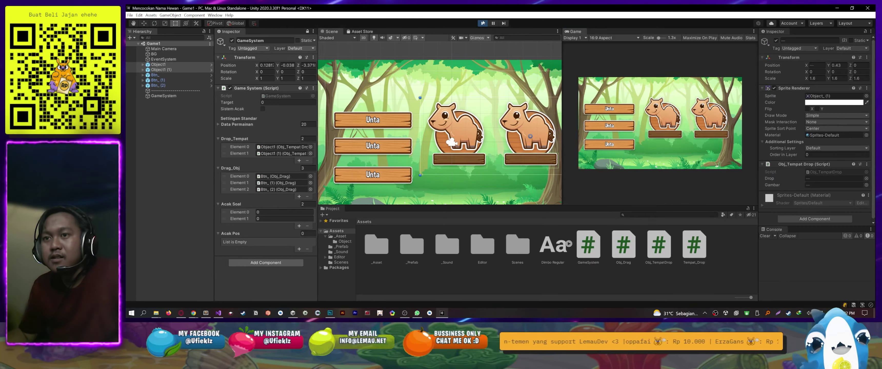
left_click(483, 23)
Review the _AcakPos lines 68–71, stop the game in Unity, and return to the code
key("alt+Tab")
key("Down")
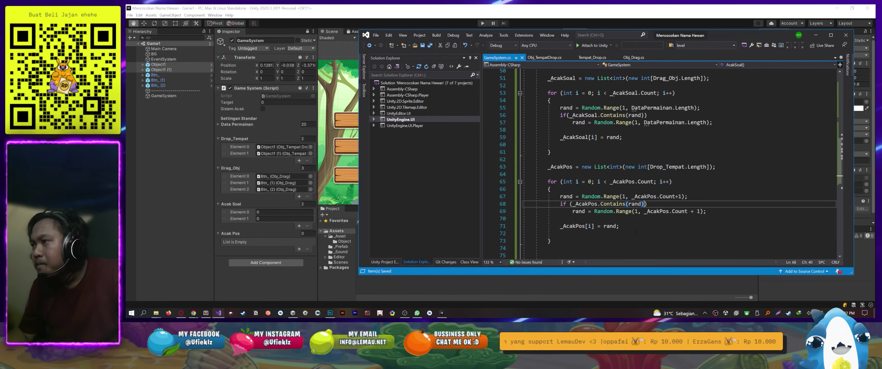
left_click(575, 204)
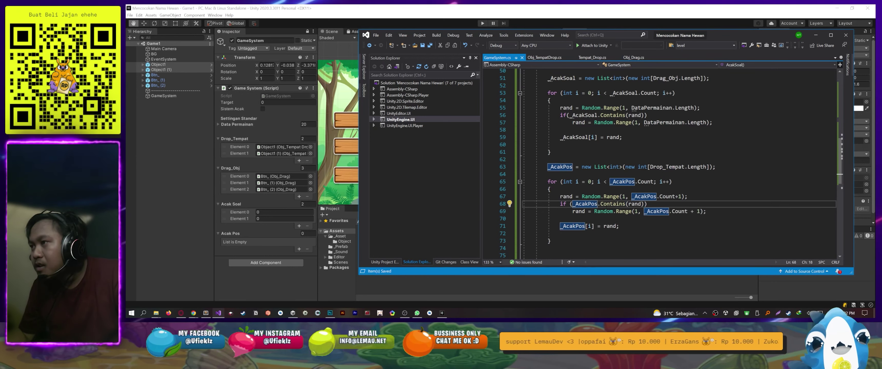
left_click(628, 228)
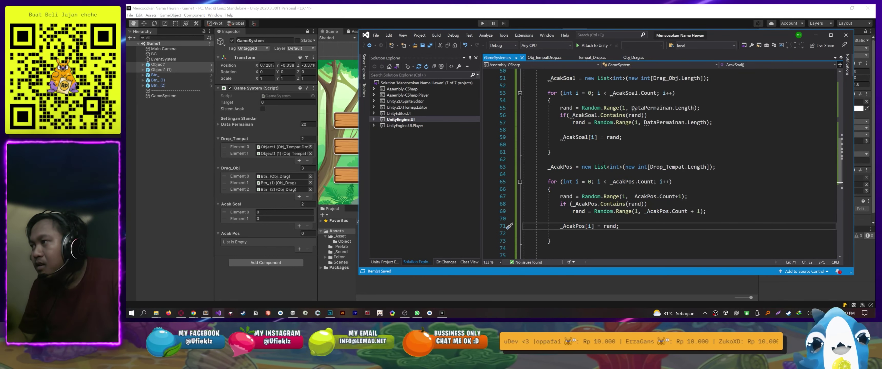
left_click(436, 6)
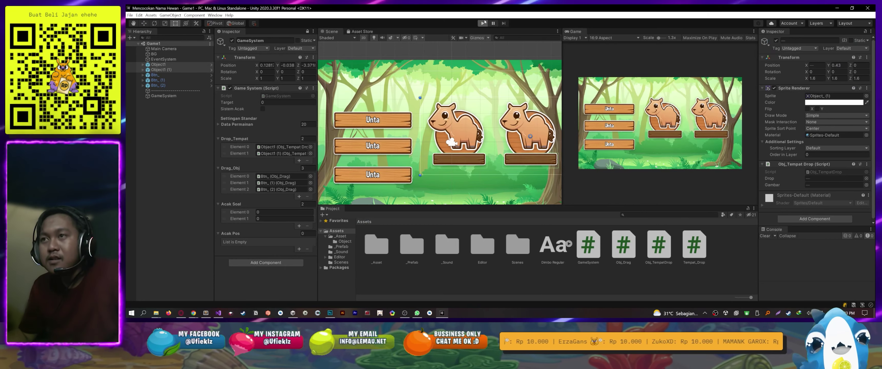
left_click(484, 24)
key("alt+Tab")
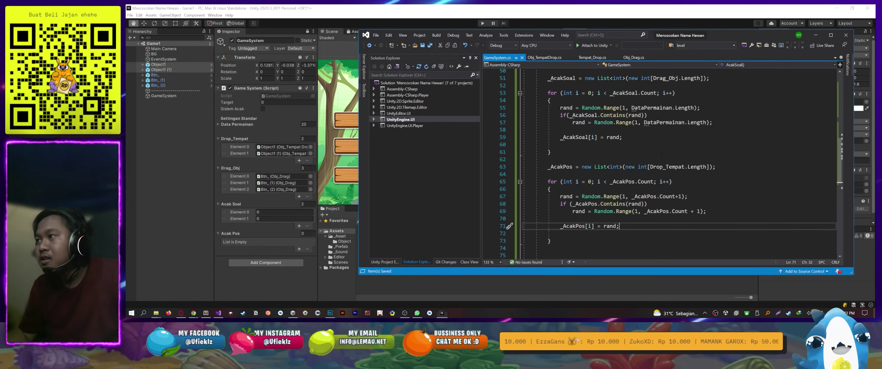
scroll(650, 154, "down", 3)
Type an Input.GetKeyDown(KeyCode.Space) key check inside Update()
scroll(650, 154, "down", 3)
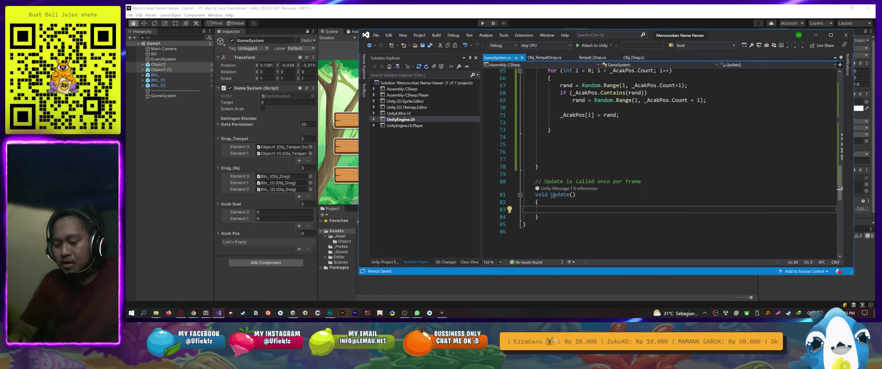
type("input")
key("BackSpace")
key("BackSpace")
key("BackSpace")
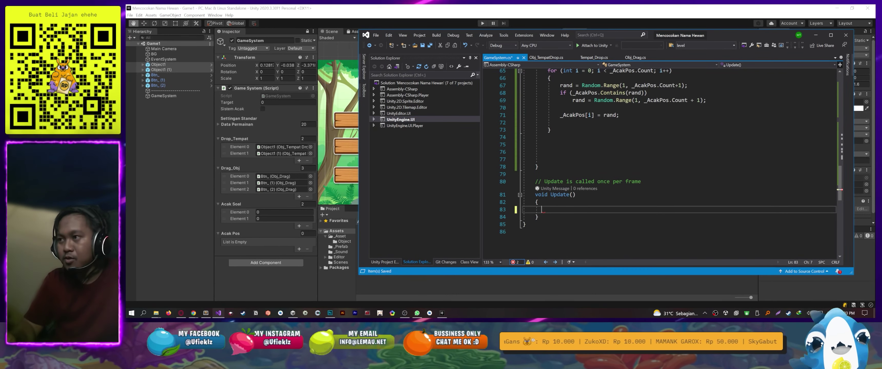
type("Input.ge")
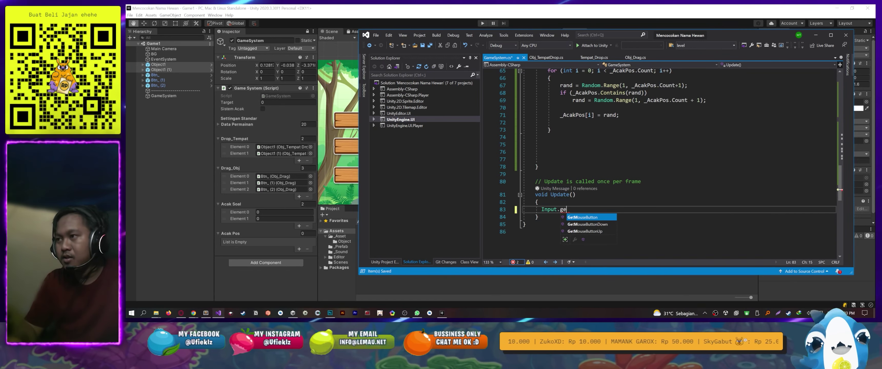
type("tKeyDown(")
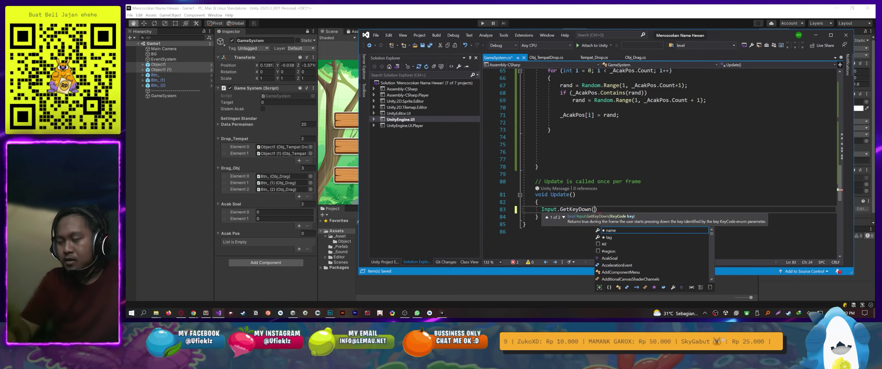
type("kl")
key("BackSpace")
key("BackSpace")
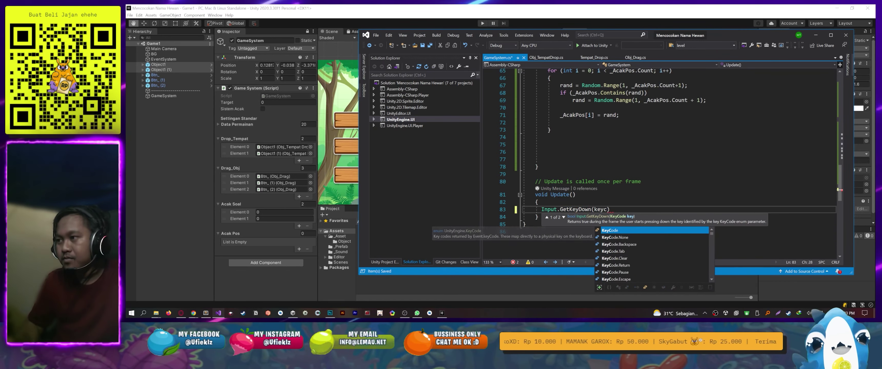
type("KeyCode.Space")
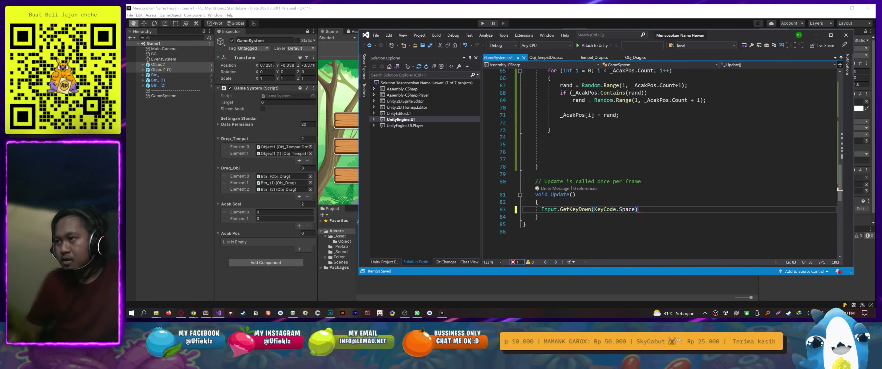
key("End")
key("Return")
Remove stray characters on line 84 and open a new line under Update's opening brace
scroll(587, 201, "up", 5)
scroll(588, 202, "up", 4)
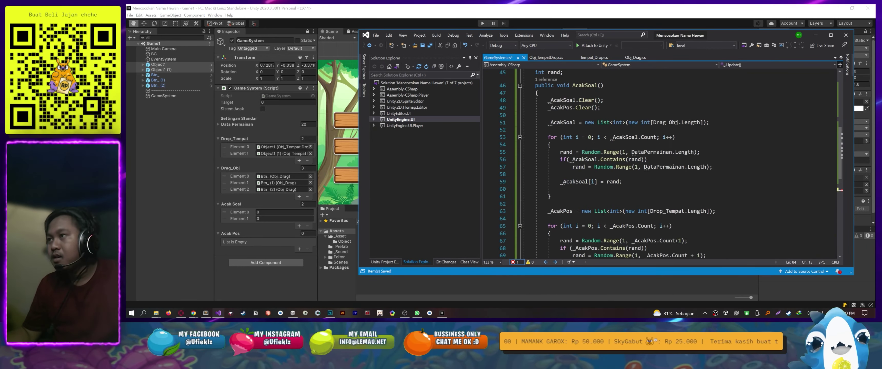
scroll(592, 206, "up", 3)
scroll(604, 214, "down", 13)
type("aca")
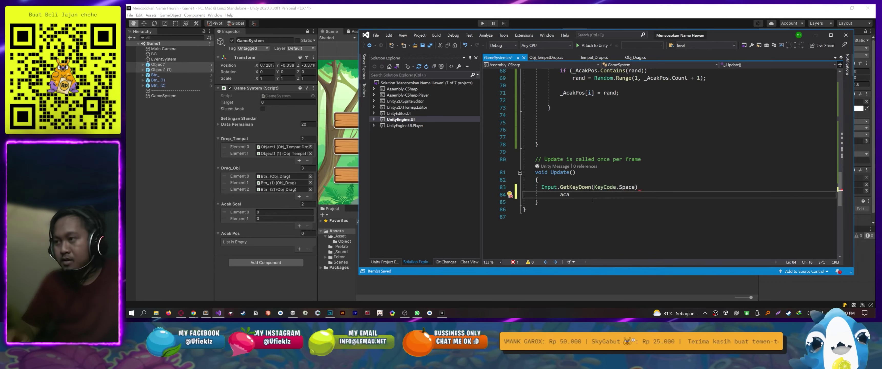
key("BackSpace")
key("BackSpace")
key("BackSpace")
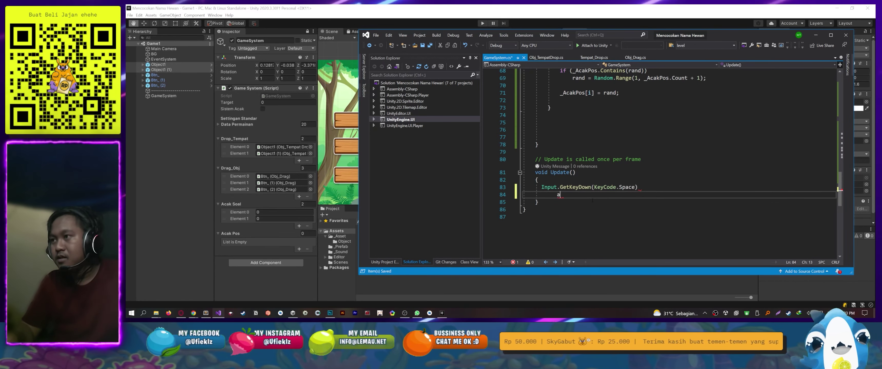
key("BackSpace")
key("Up")
key("Up")
key("Return")
Write an if statement on the Space key press that calls AcakSoal();, and save
type("if(")
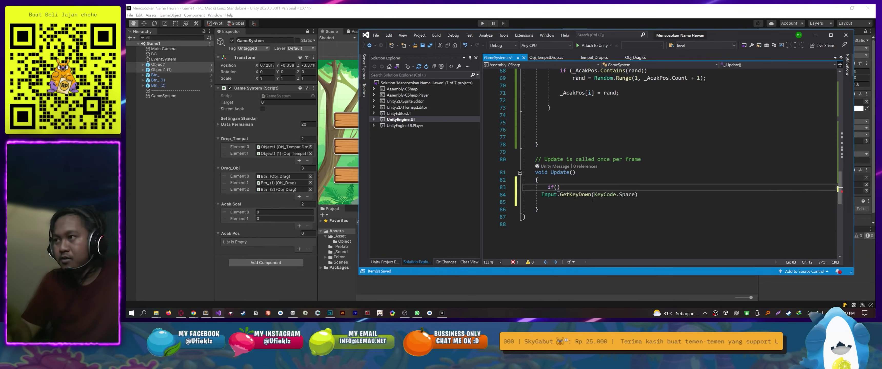
left_click_drag(637, 194, 541, 195)
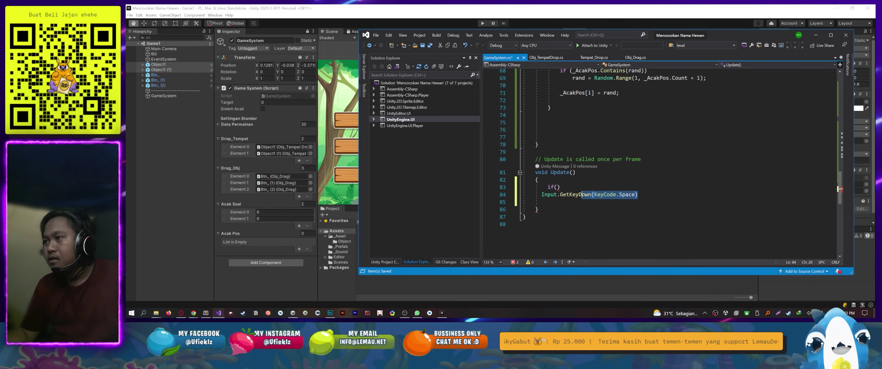
left_click(557, 187)
type("nput.GetKeyDown(KeyCode.Space)")
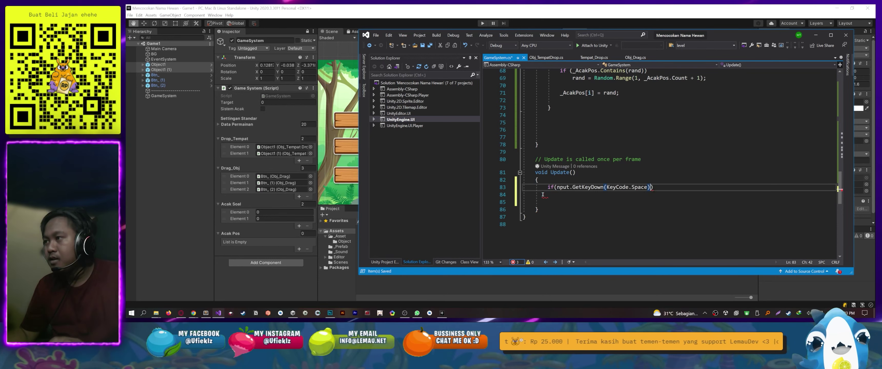
key("Return")
type("AcakSoal")
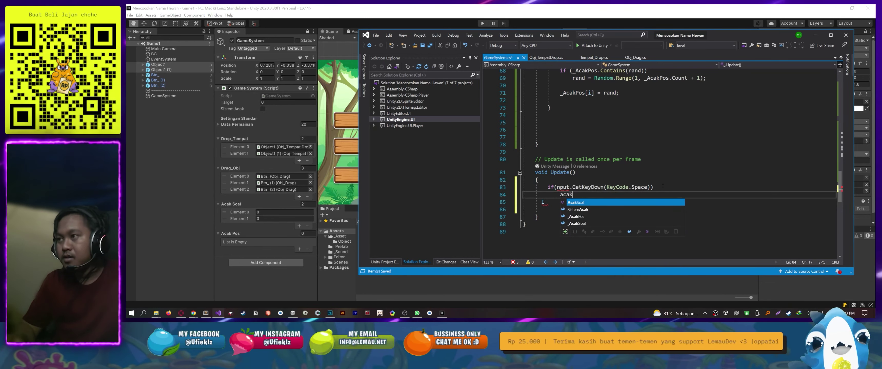
type("();")
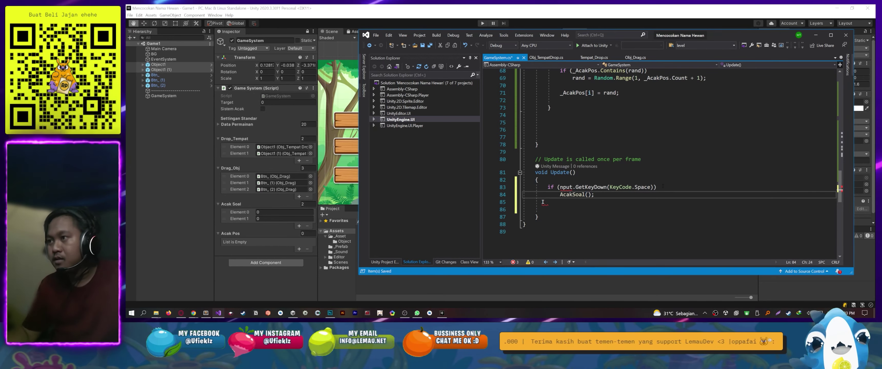
left_click(542, 201)
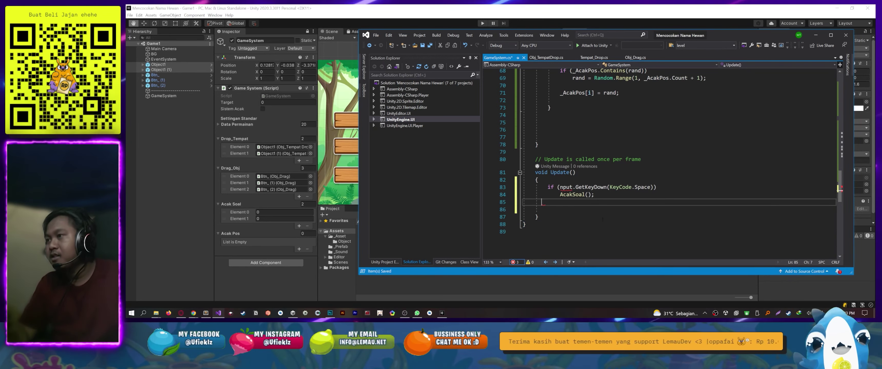
key("ctrl+s")
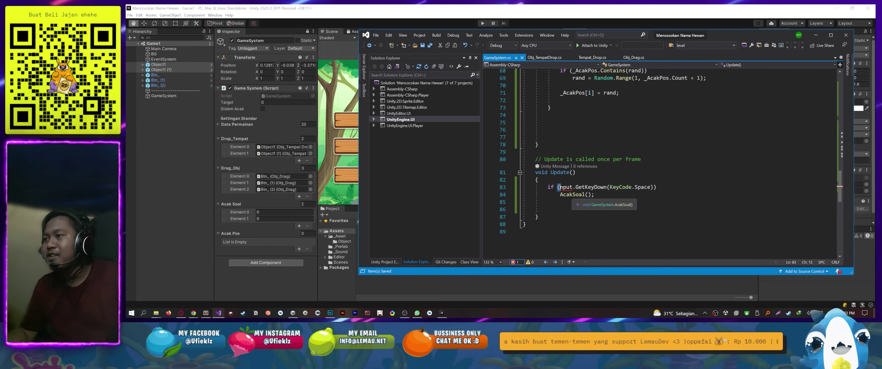
Fix the 'nput' typo to 'Input', save again, and let Unity recompile
left_click(561, 187)
type("I")
key("ctrl+s")
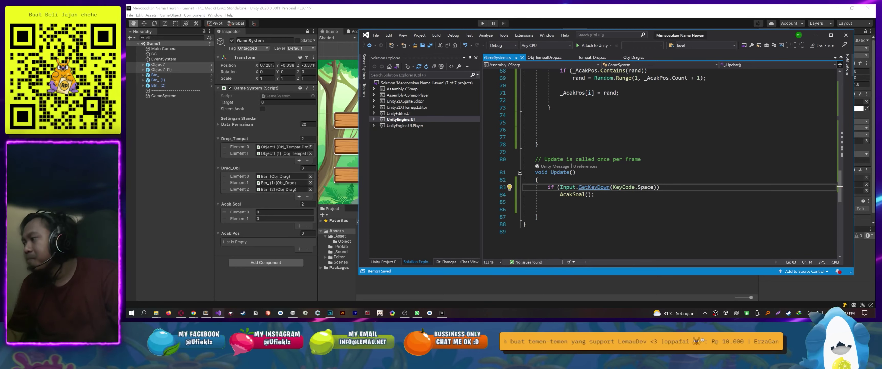
key("Down")
key("Down")
key("Down")
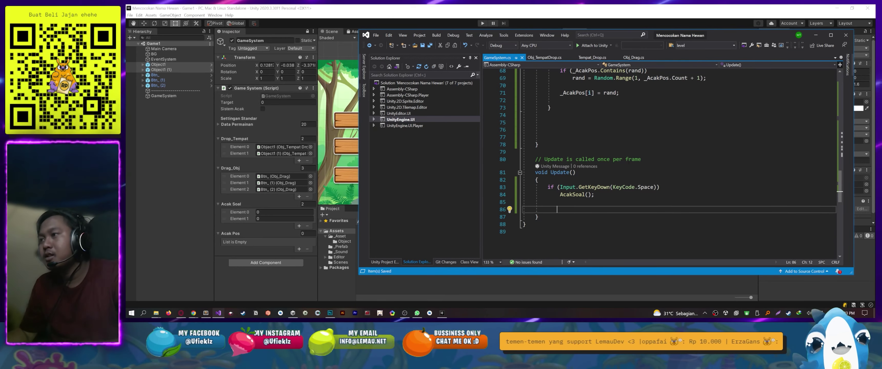
left_click(442, 21)
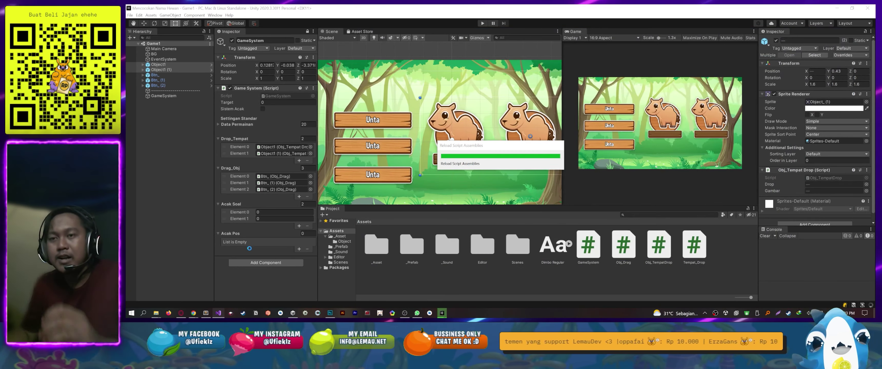
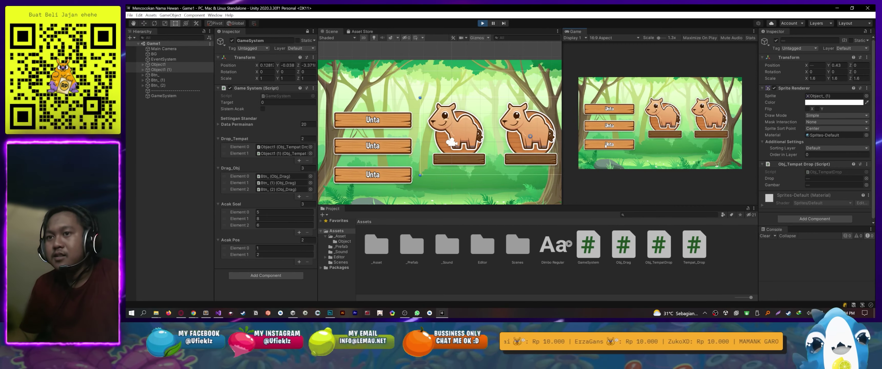
Stop the game and change the 'if' on line 57 of GameSystem.cs to 'while'
key("ctrl+p")
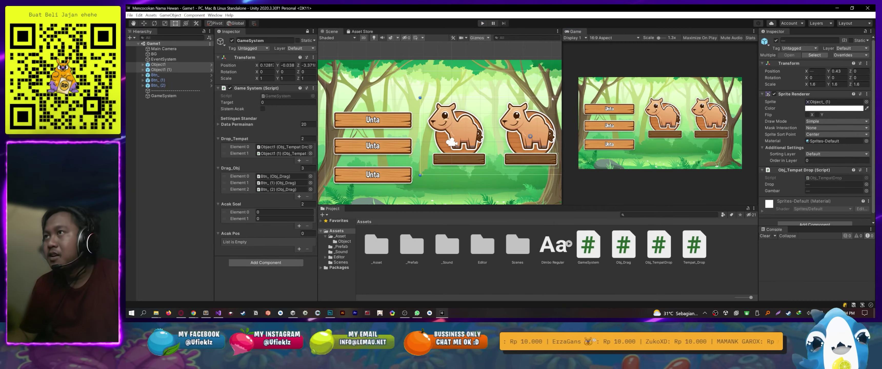
key("alt+Tab")
left_click(709, 168)
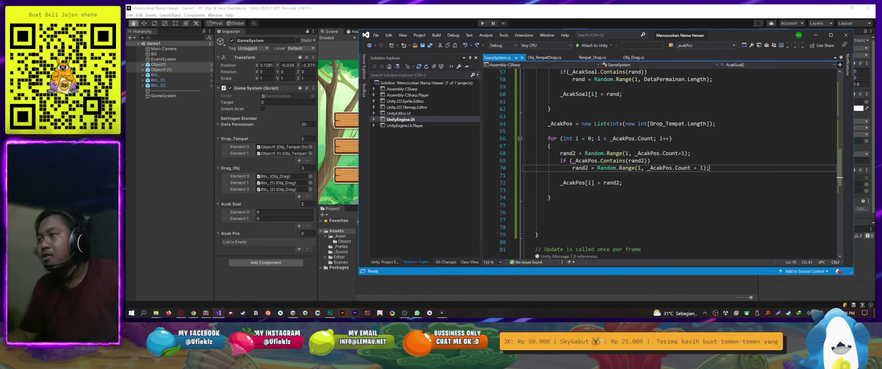
scroll(624, 203, "up", 1)
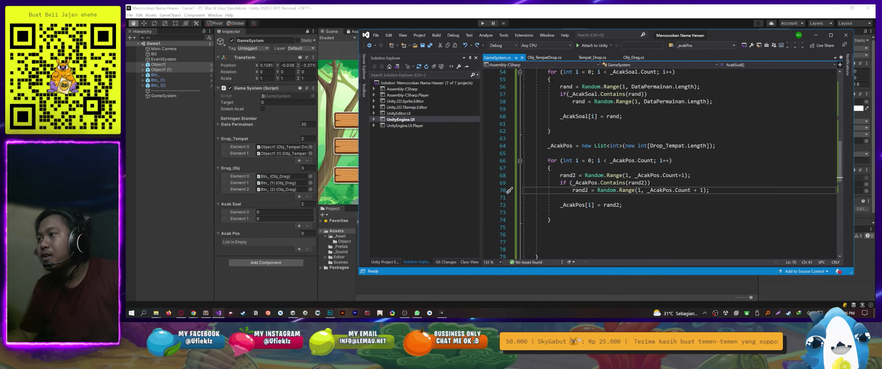
scroll(622, 201, "up", 2)
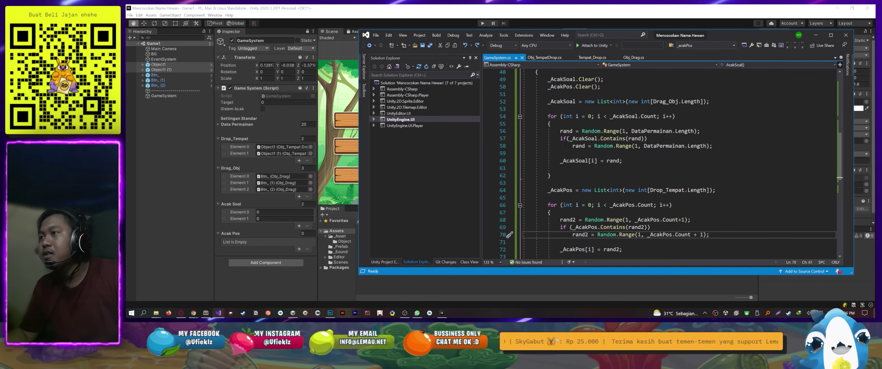
double_click(562, 139)
type("while")
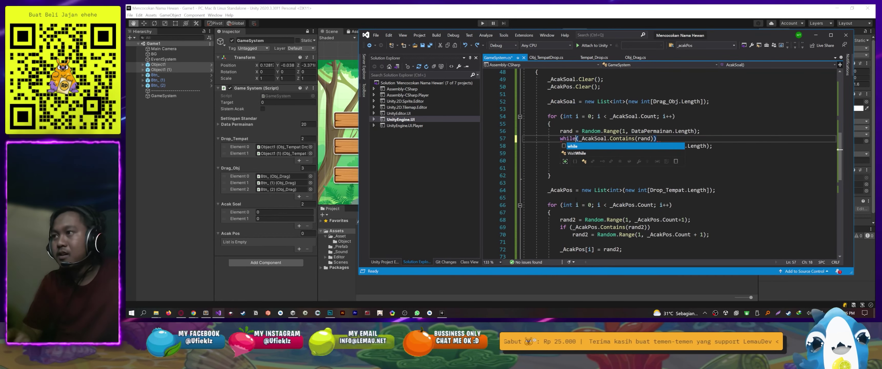
key("Escape")
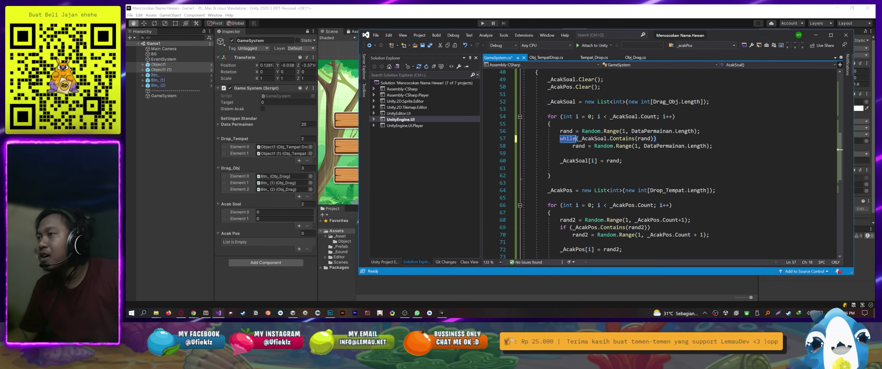
Change the 'if' on line 69 to 'while' and return to Unity
double_click(563, 227)
type("while")
left_click(547, 182)
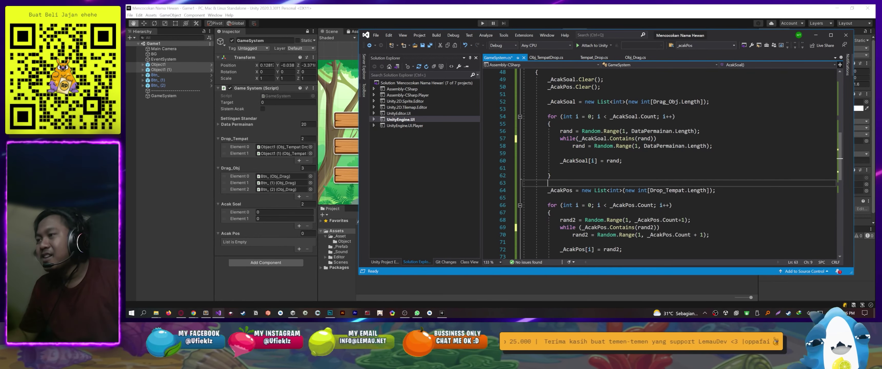
left_click(456, 16)
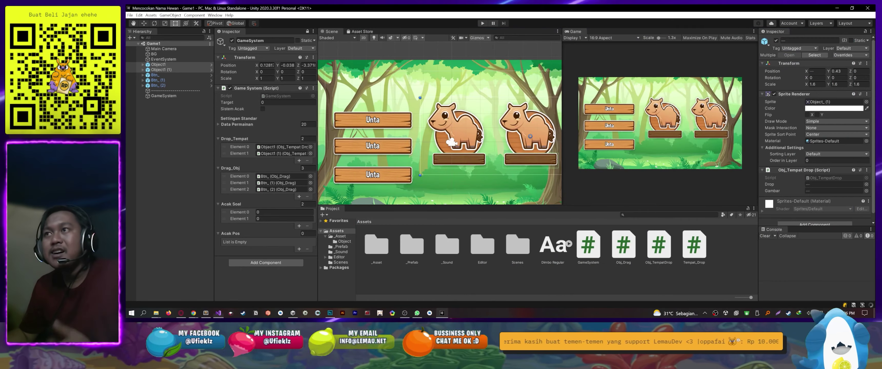
Play the quiz to confirm Acak Soal and Acak Pos values no longer repeat, then go back to GameSystem.cs
key("ctrl+p")
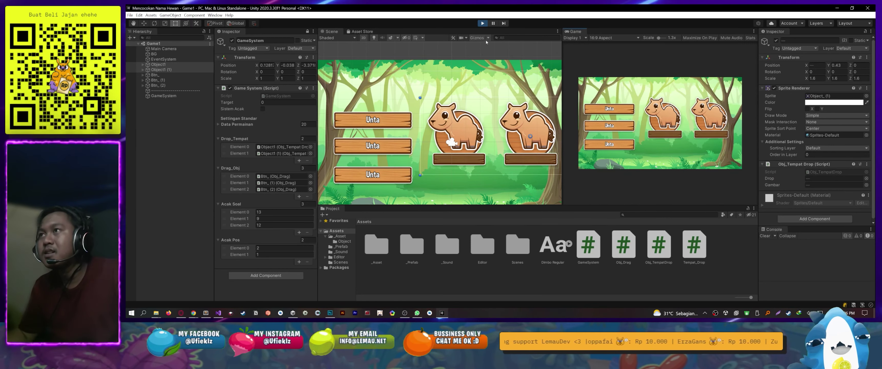
left_click(482, 23)
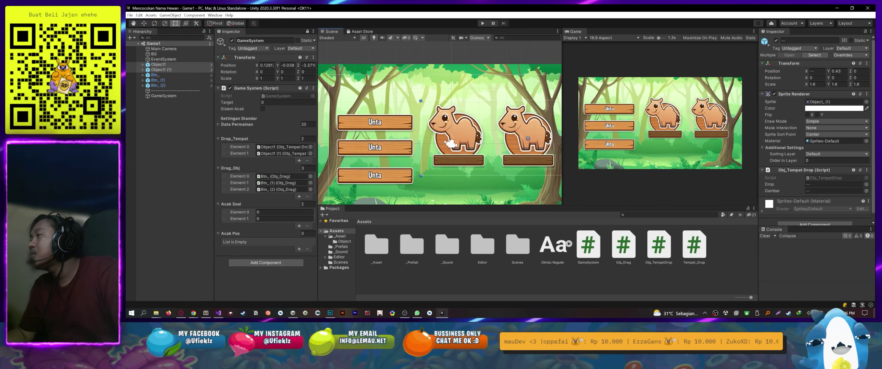
scroll(413, 157, "up", 2)
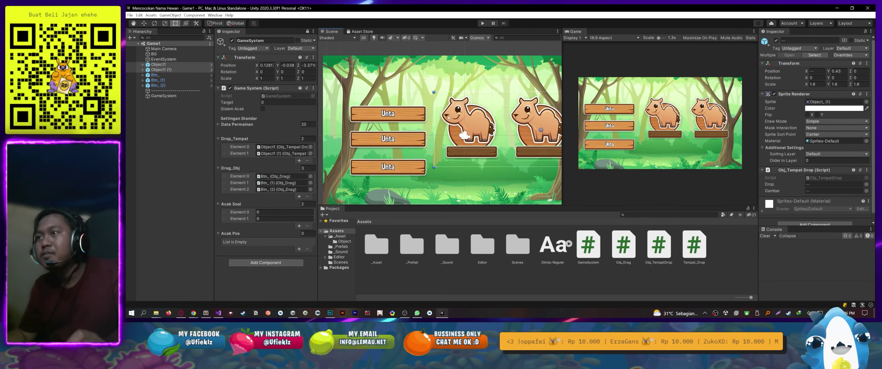
scroll(413, 158, "up", 2)
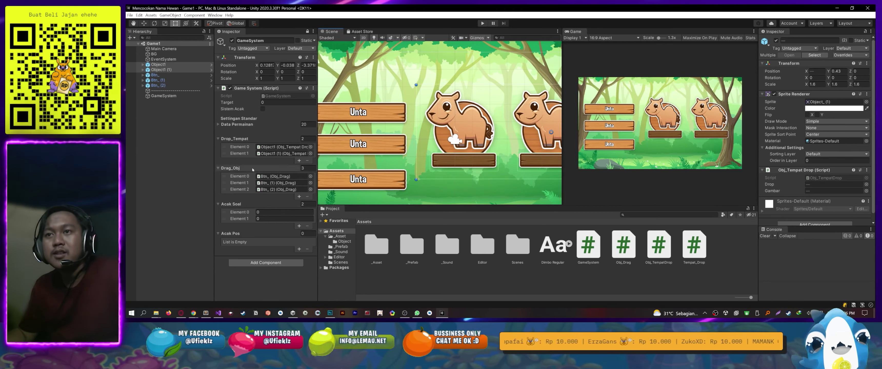
key("alt+Tab")
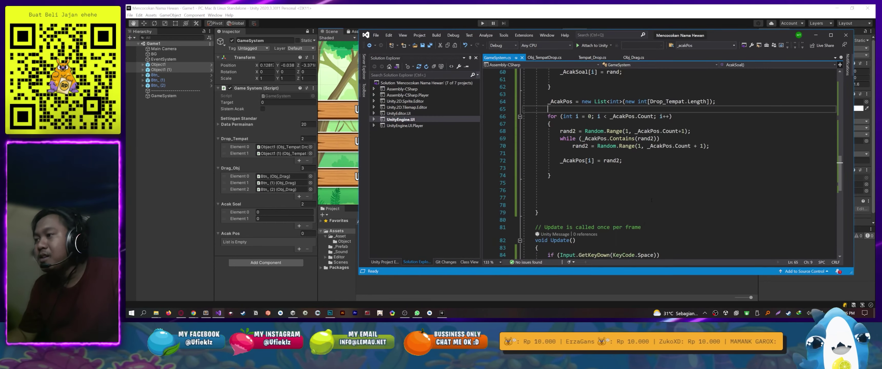
Review the closing lines of the name-shuffle and position-shuffle loops in GameSystem.cs
left_click(594, 227)
left_click(594, 167)
scroll(594, 151, "up", 3)
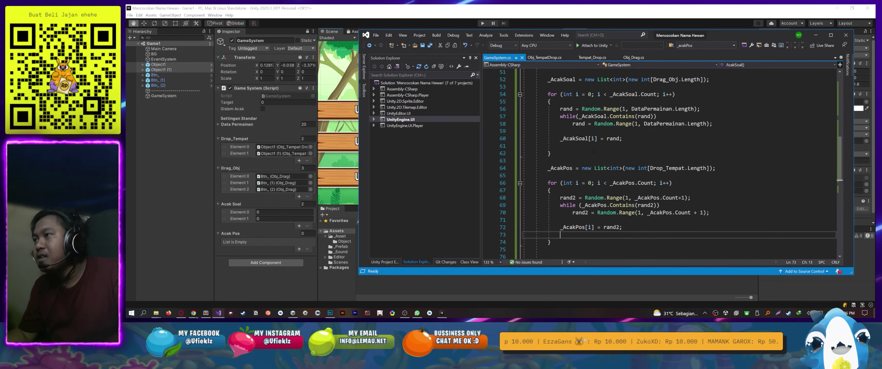
left_click(594, 147)
scroll(599, 157, "up", 2)
scroll(605, 169, "down", 1)
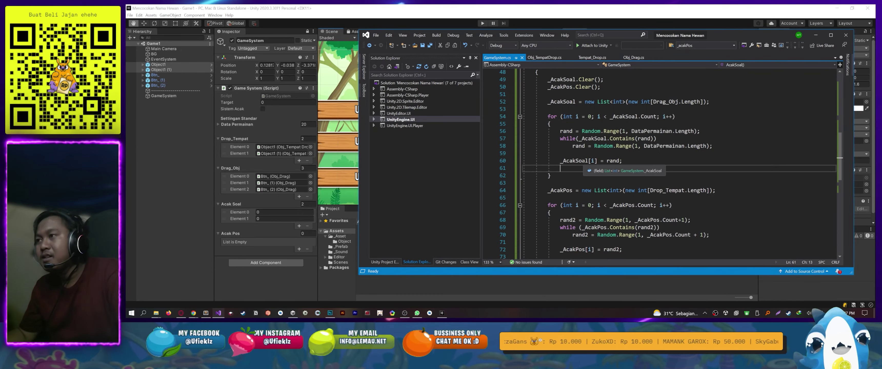
key("Up")
key("Down")
key("Down")
key("Up")
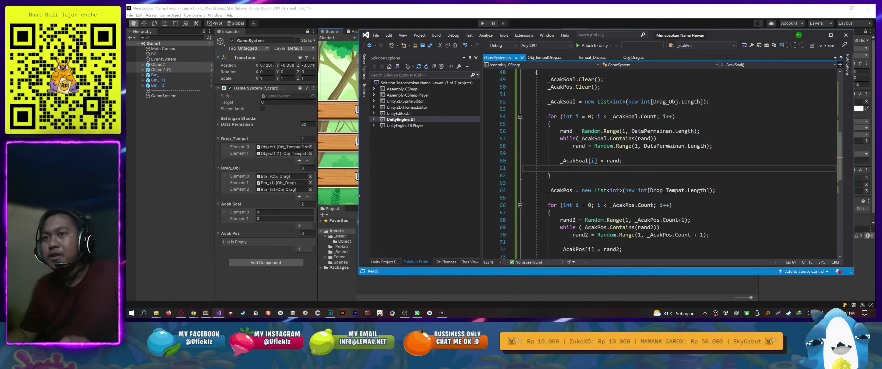
Select Btn_ in the Inspector, open its prefab, and open its Obj_Drag script
left_click(287, 176)
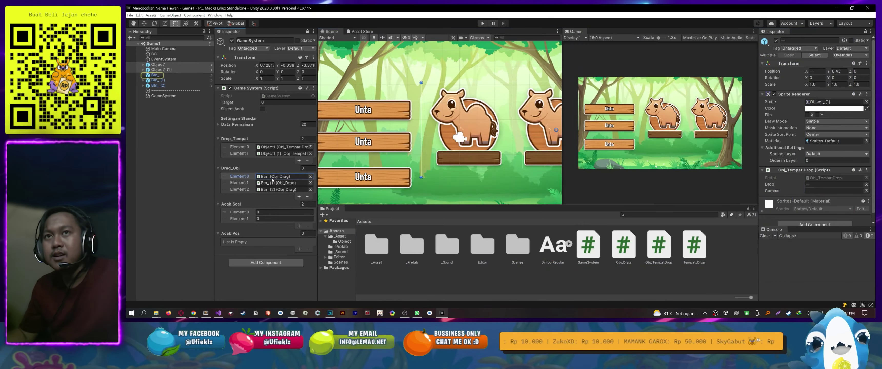
left_click(158, 77)
scroll(814, 137, "down", 3)
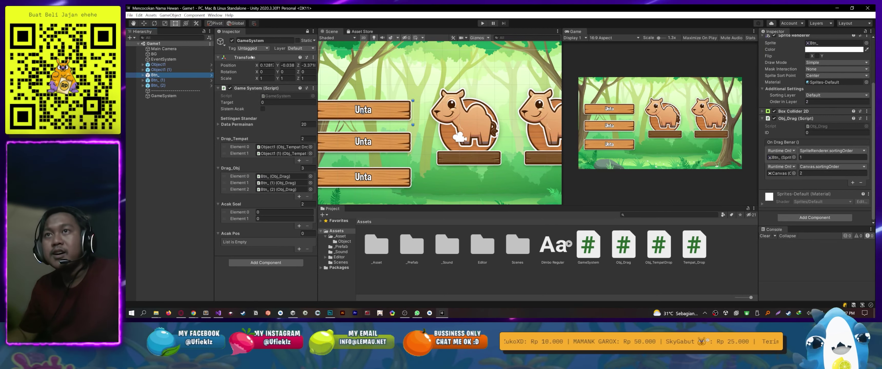
left_click(308, 32)
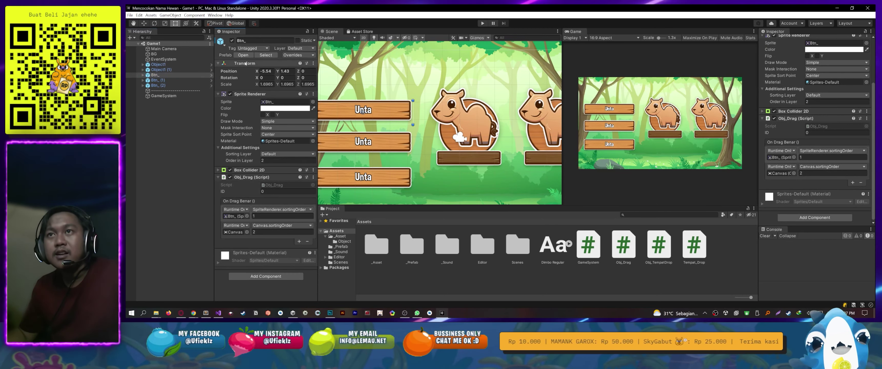
left_click(243, 56)
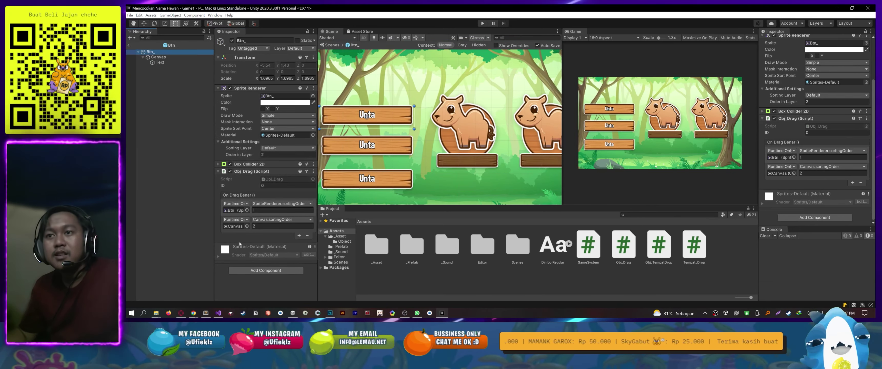
double_click(275, 179)
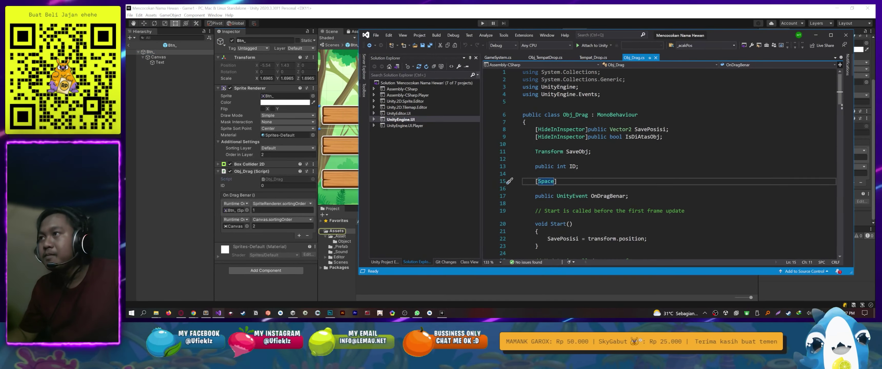
Add a 'using UnityEngine.UI;' import to Obj_Drag.cs and save it
left_click(587, 87)
key("ctrl+d")
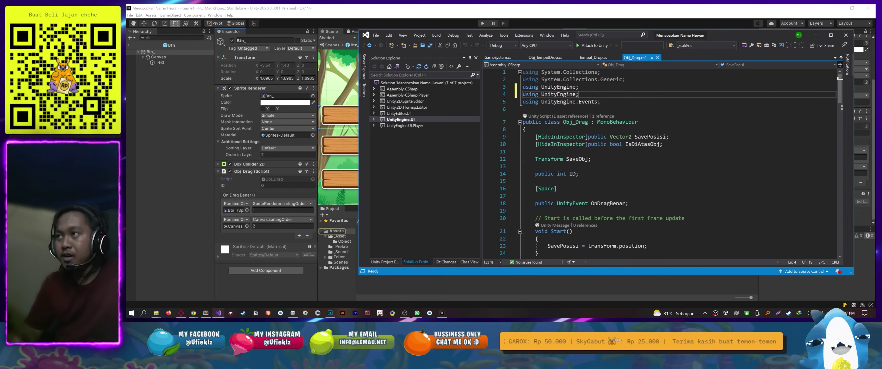
key("BackSpace")
type(".UI;")
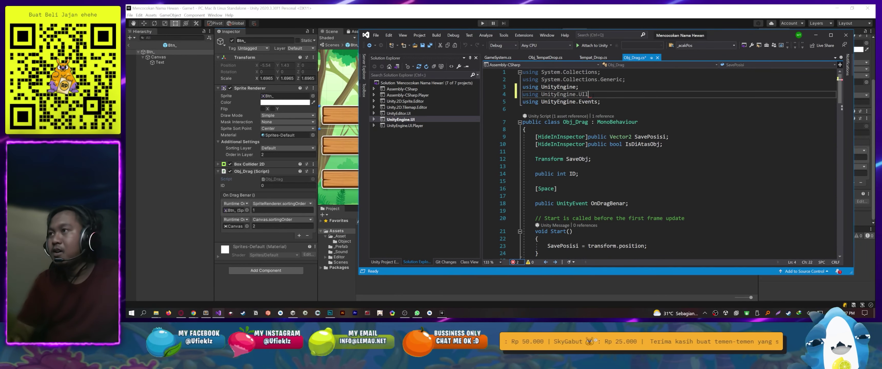
key("ctrl+s")
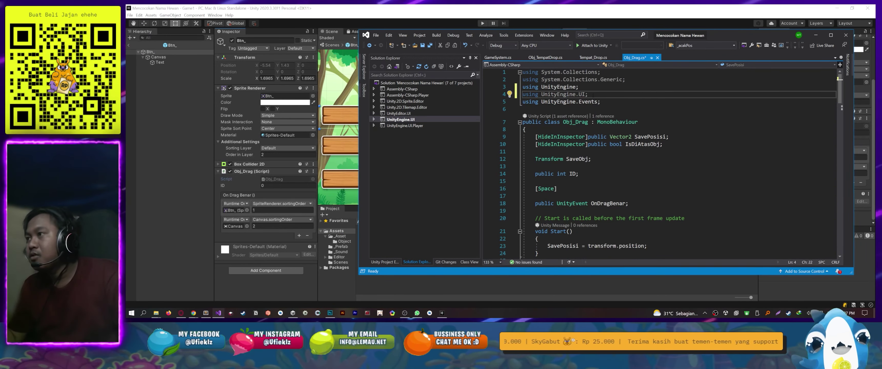
Declare 'public Text Teks;' below the ID field and return to Unity
left_click(580, 167)
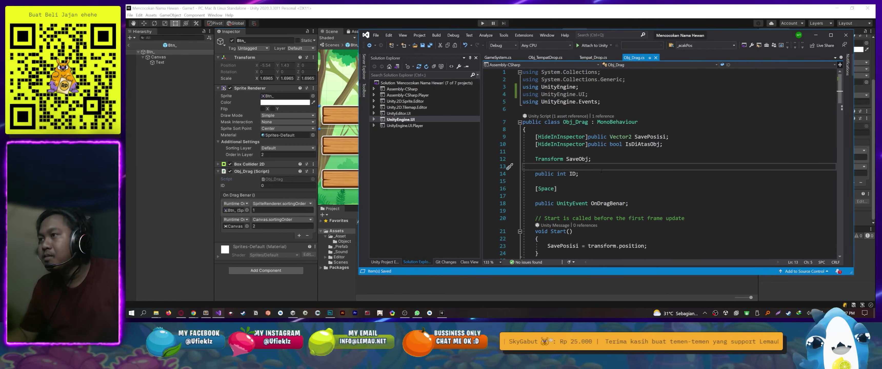
left_click(541, 173)
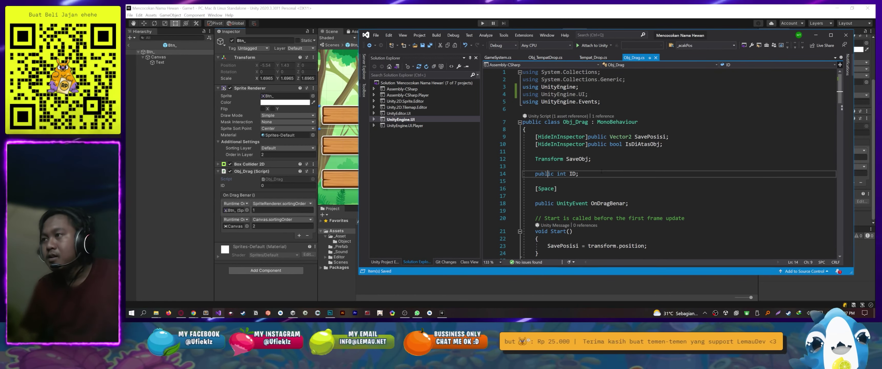
key("ctrl+Right")
key("ctrl+Right")
key("Return")
type("p")
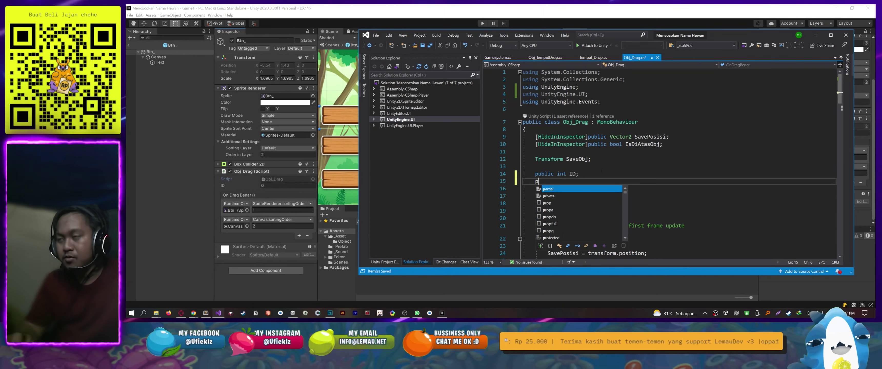
type("ublic texx")
key("Down")
key("Tab")
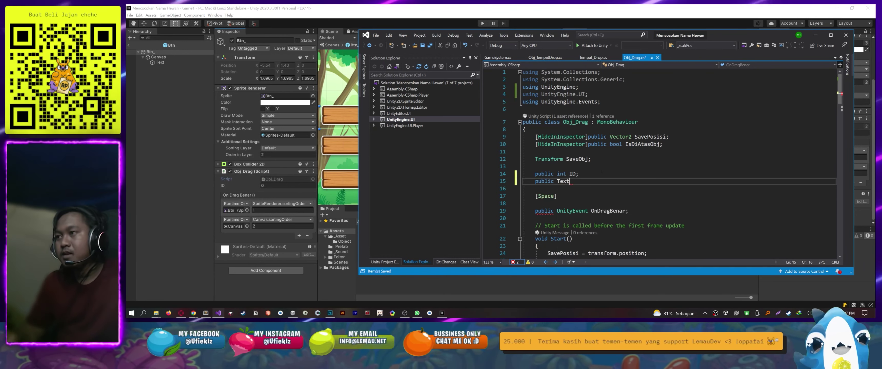
type("Teks;")
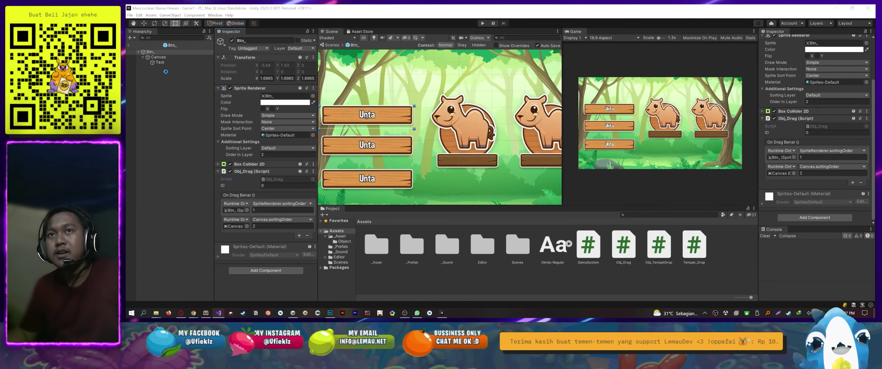
left_click(189, 115)
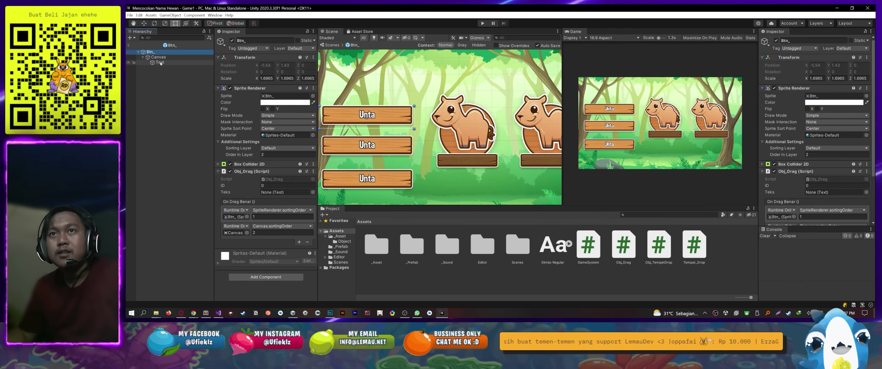
Link the Btn_ prefab's Teks field to its Text child, then check Btn_ (2) in the scene
left_click_drag(160, 63, 287, 192)
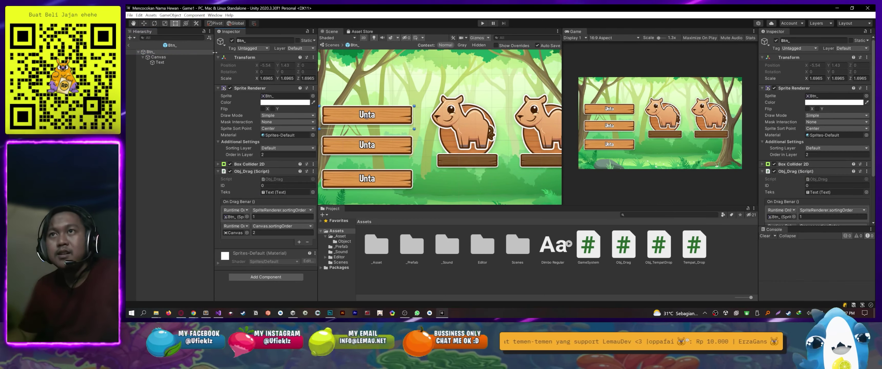
left_click(129, 45)
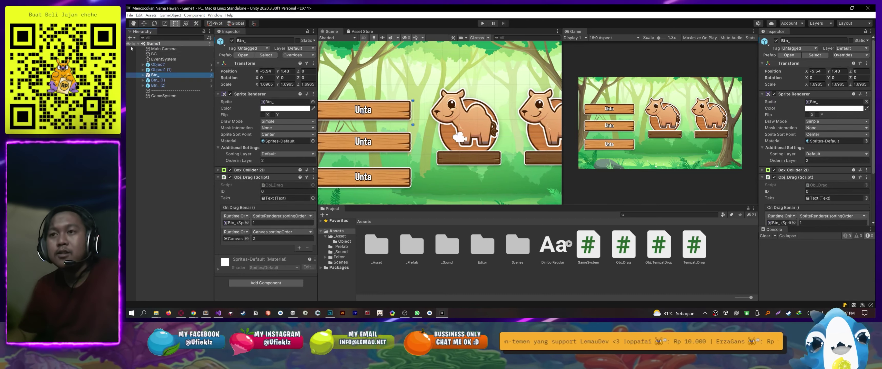
left_click(161, 86)
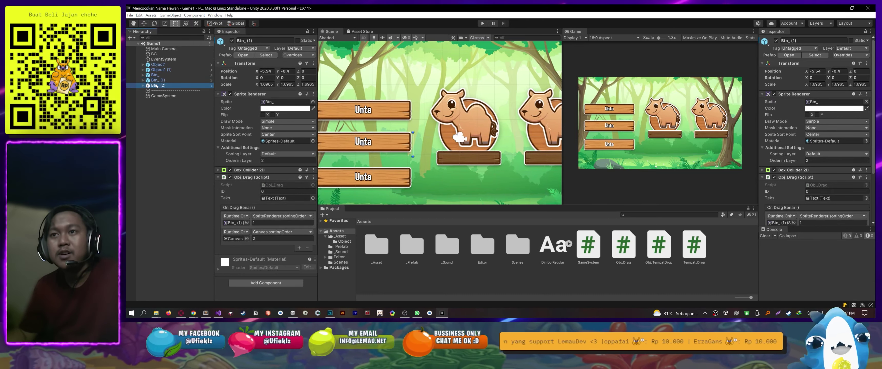
left_click(275, 198)
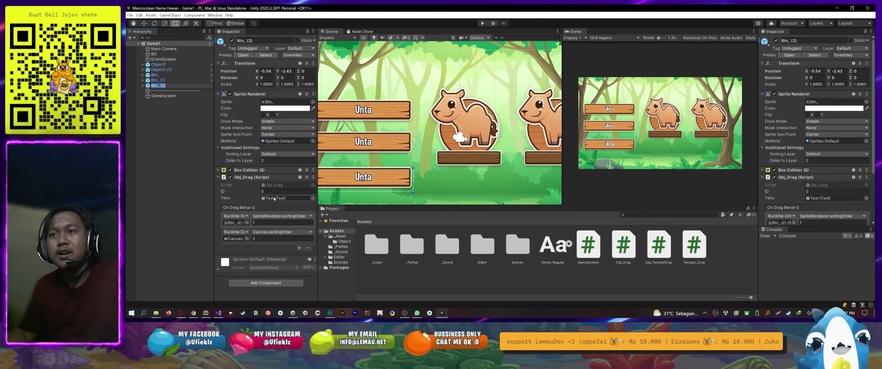
Reselect Btn_, open its prefab, and return to the scene
left_click(142, 85)
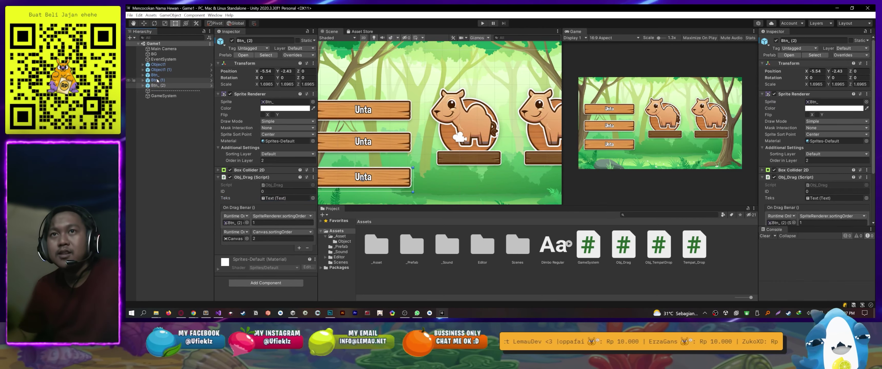
left_click(155, 74)
left_click(241, 56)
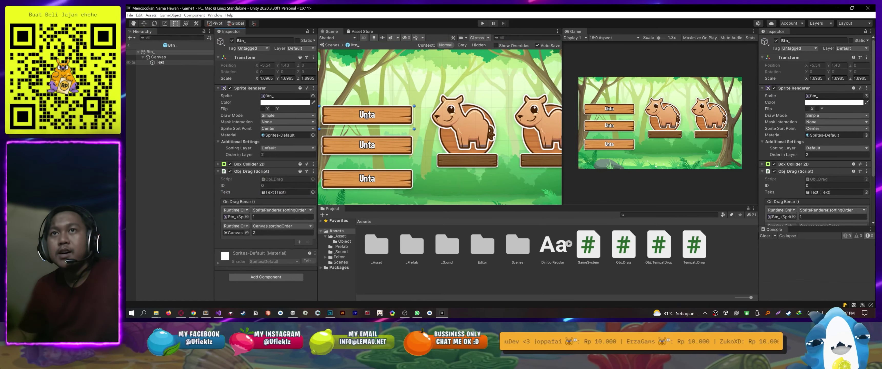
left_click(133, 45)
Assign Drag_Obj[i].ID from rand inside the name-shuffle loop of GameSystem.cs
key("alt+Tab")
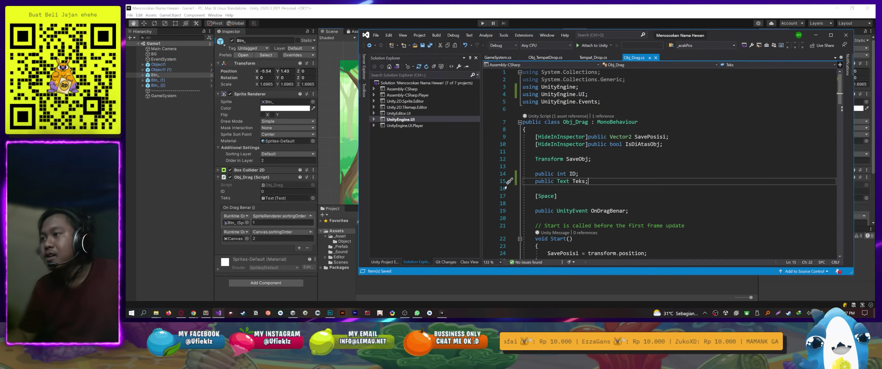
left_click(488, 57)
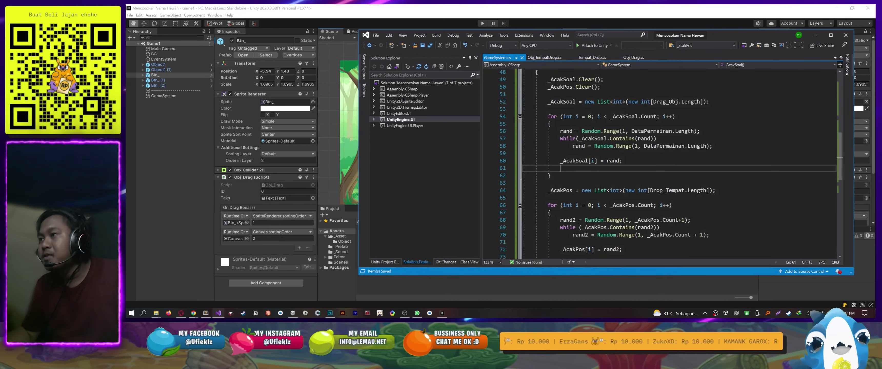
scroll(650, 154, "down", 3)
scroll(651, 155, "up", 3)
left_click(520, 177)
type("obj")
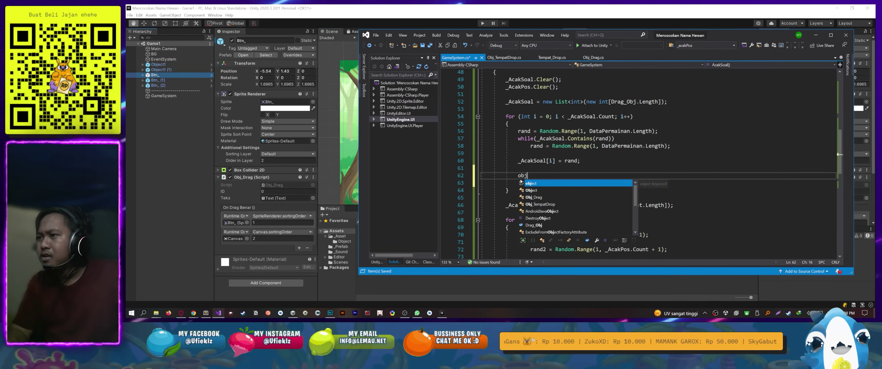
key("Down")
key("Down")
key("Down")
key("Down")
key("Down")
key("Down")
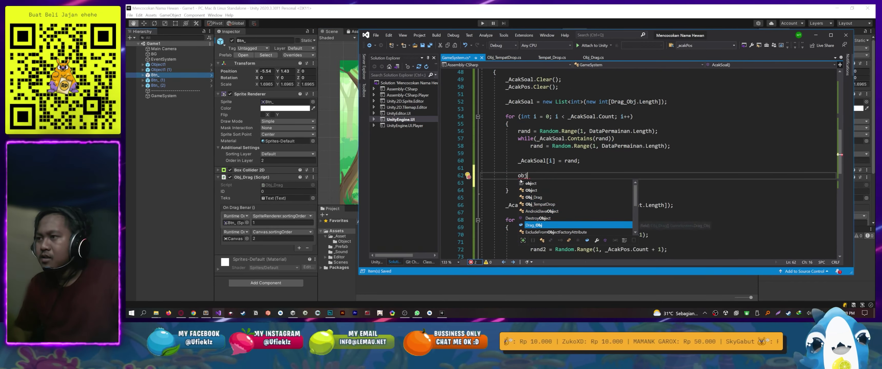
key("Tab")
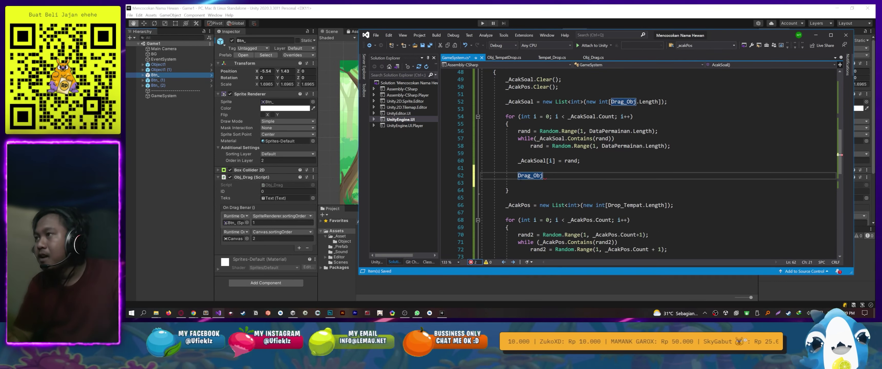
type(".")
key("BackSpace")
type("[")
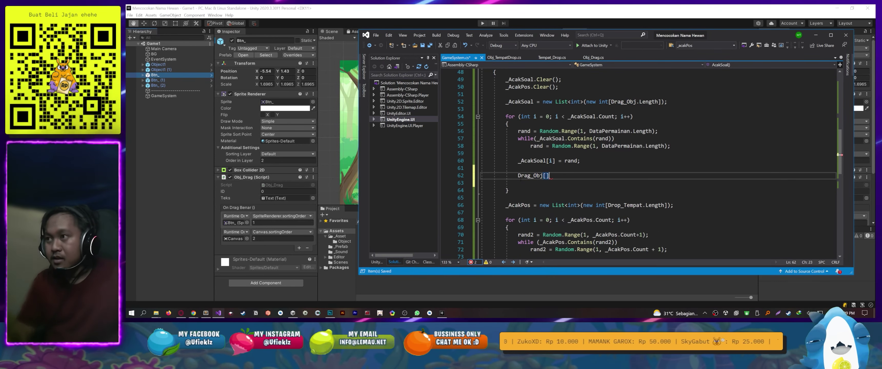
type(".")
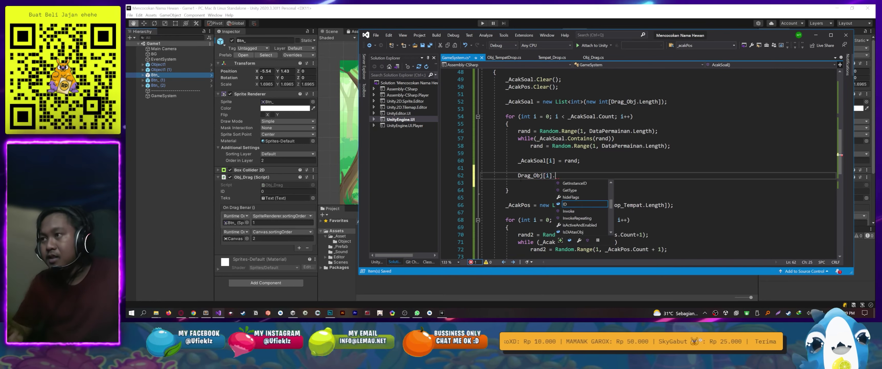
type("i")
type(" = ")
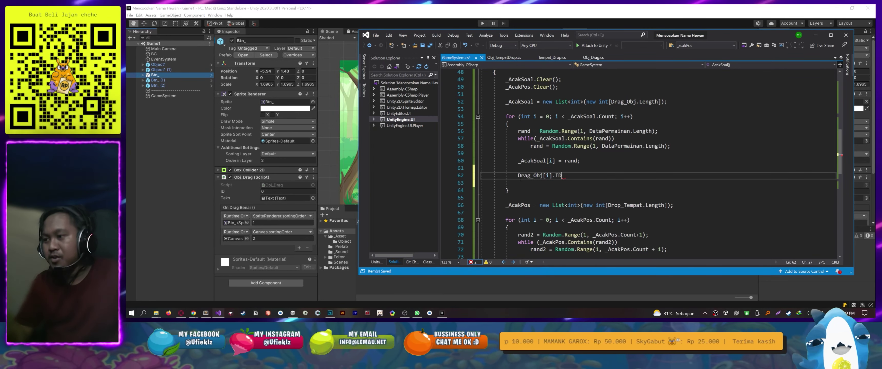
type("rand - 1;")
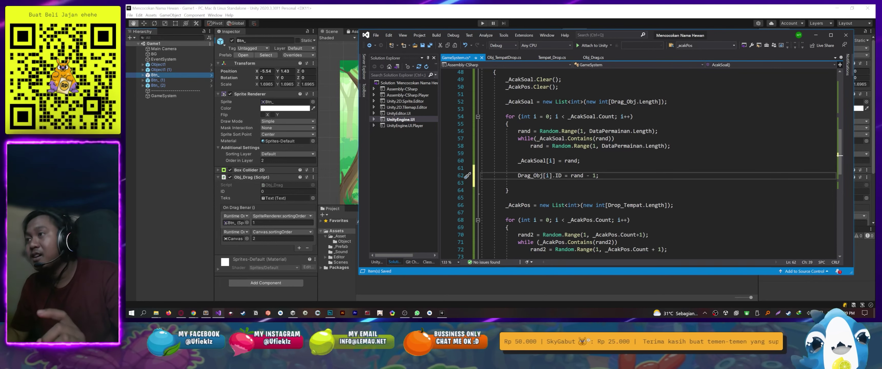
Check the DataPermainan field and the line 57 repeat check around the new ID line
left_click(584, 131)
mouse_move(616, 131)
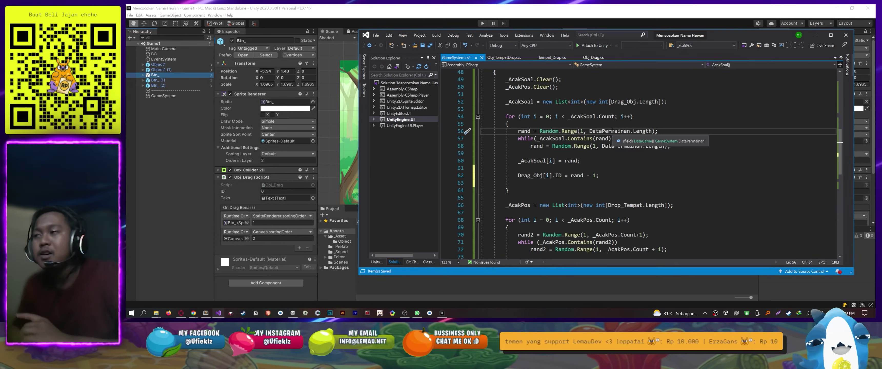
key("Down")
key("Down")
key("Down")
key("Down")
key("End")
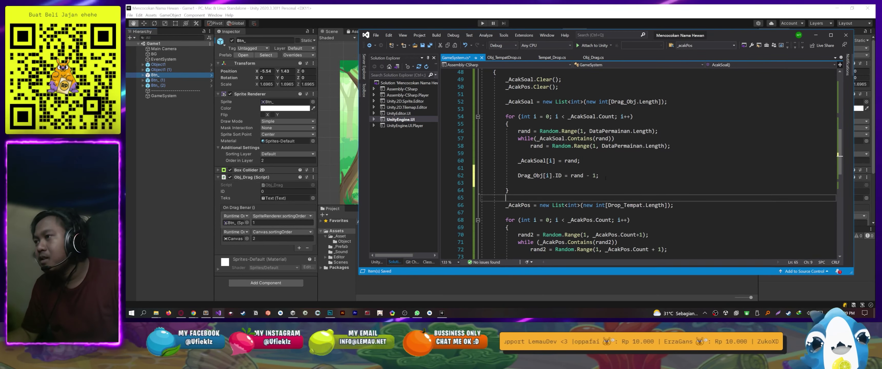
key("Up")
key("Up")
key("Up")
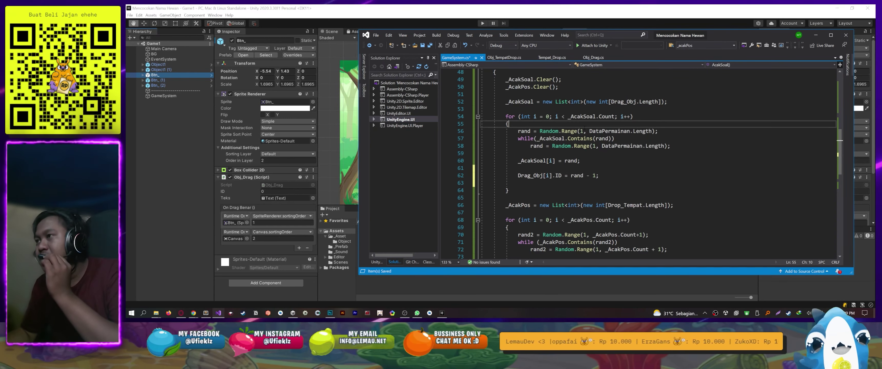
key("Down")
key("Down")
key("Down")
key("Down")
key("Down")
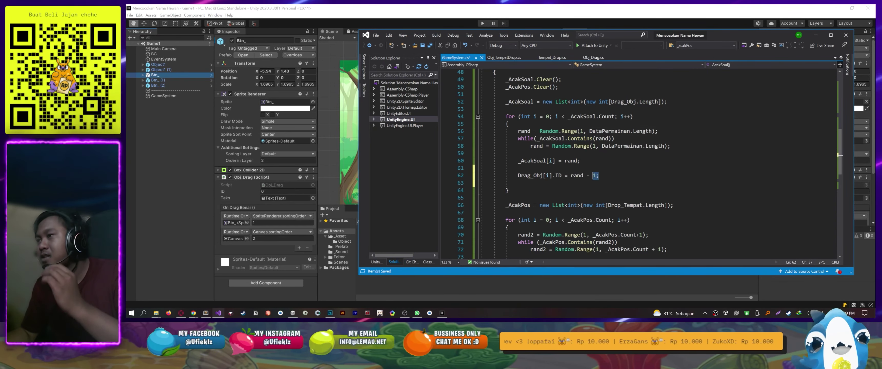
key("Down")
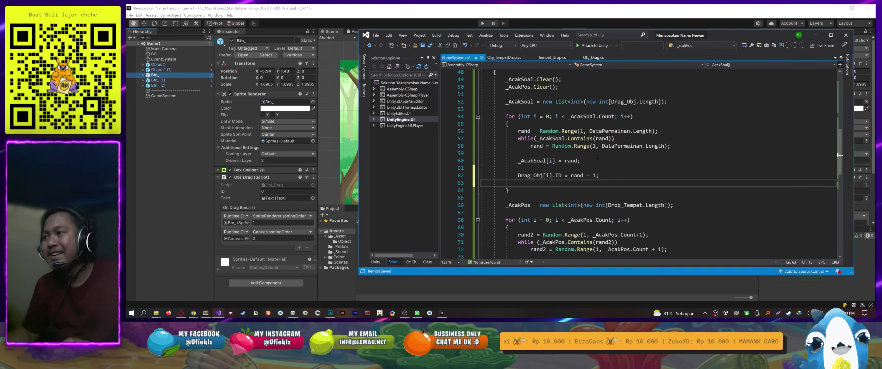
Add 'Drag_Obj[i].Teks.text = DataPermainan[rand - 1].Nama;' below the ID line and save
left_click(619, 176)
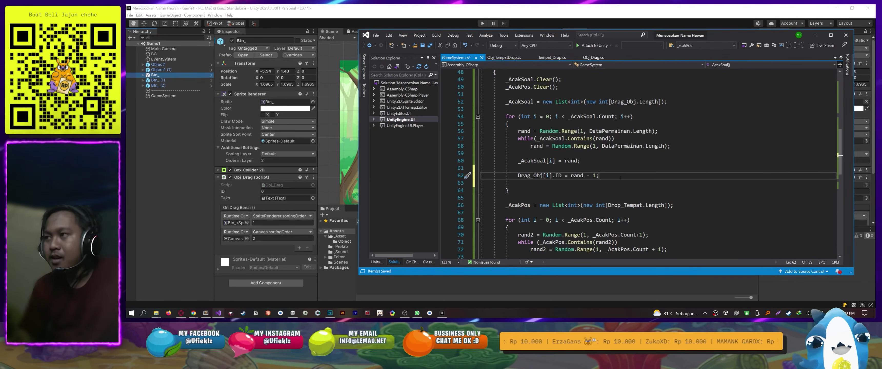
key("ctrl+d")
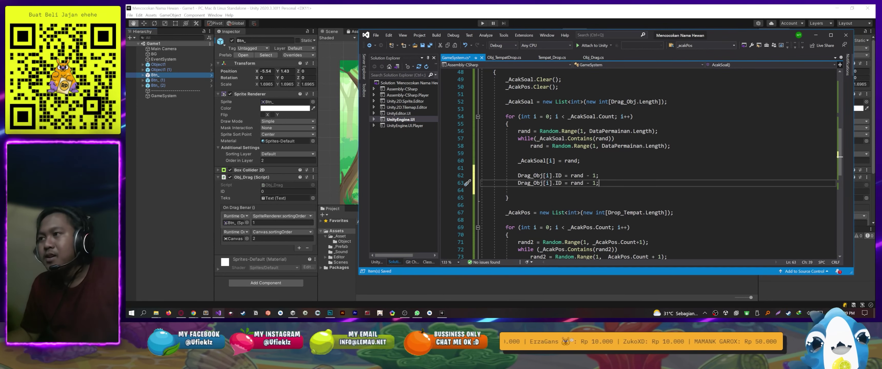
key("ctrl+shift+Left")
key("ctrl+shift+Left")
key("ctrl+shift+Left")
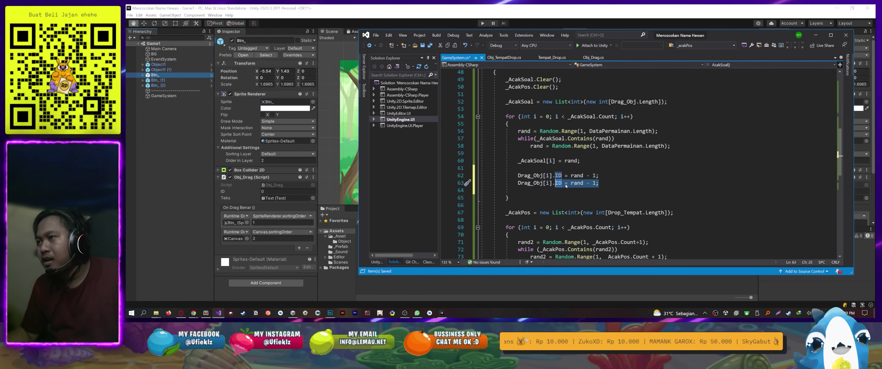
key("BackSpace")
key("BackSpace")
type(".")
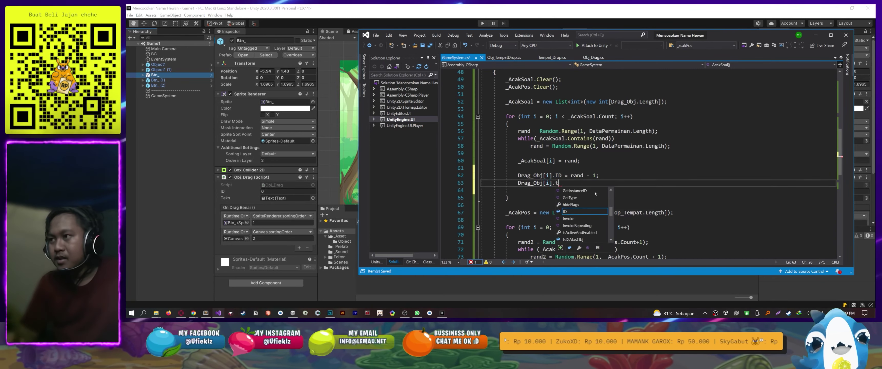
type("te=")
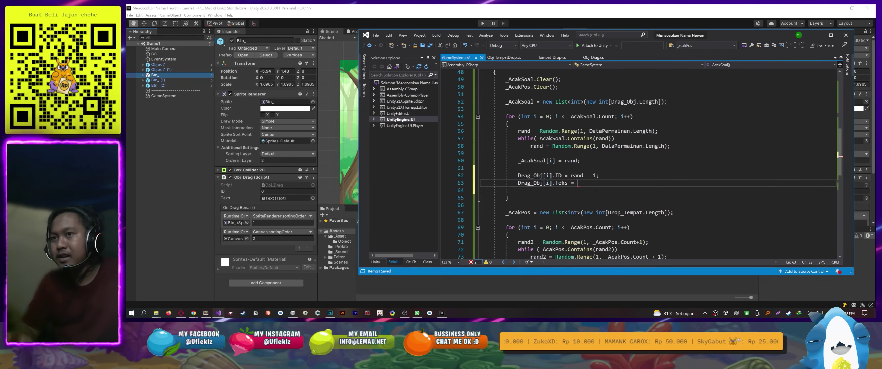
key("BackSpace")
key("BackSpace")
key("BackSpace")
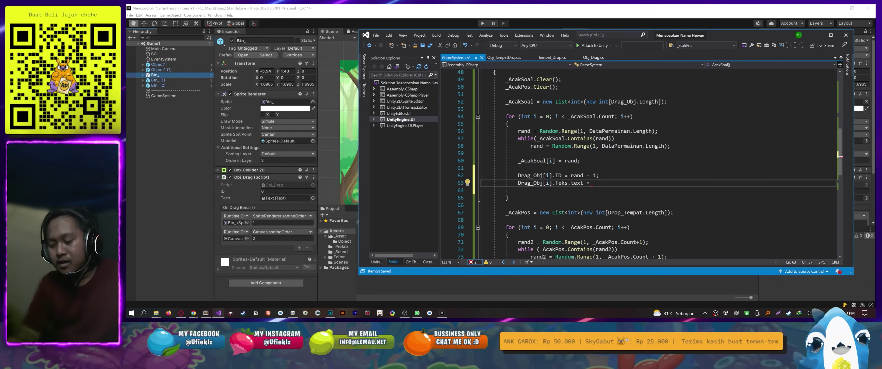
type("DataPermainan[")
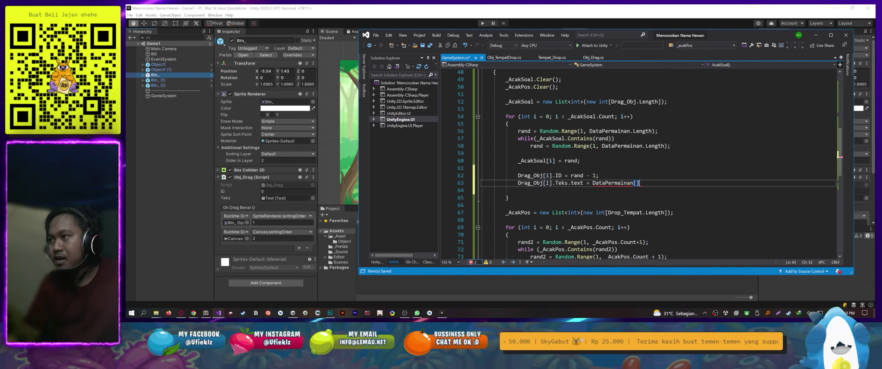
type("rand - 1")
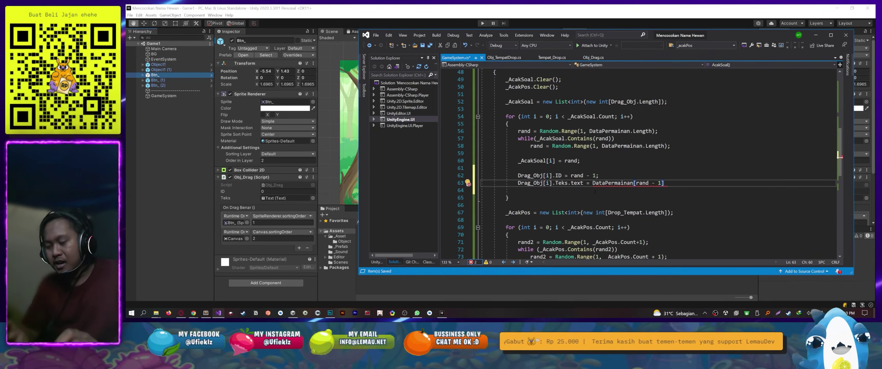
type("].")
key("Tab")
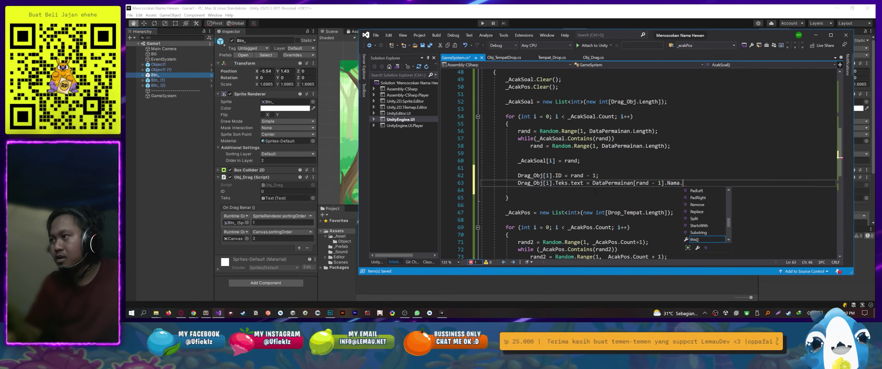
key("Escape")
type(";")
key("ctrl+s")
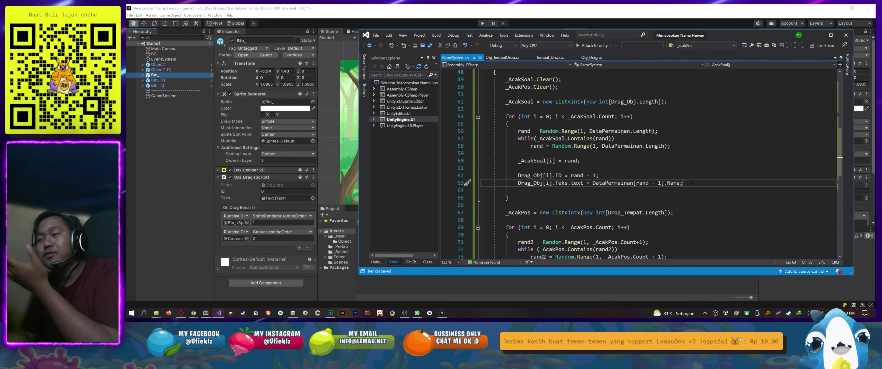
scroll(678, 182, "down", 2)
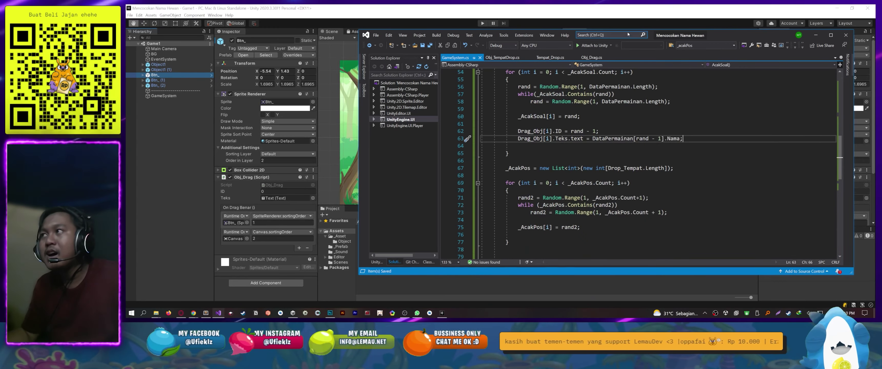
Add 'Drop_Tempat[i].Drop.ID = rand2 - 1;' below the _AcakPos assignment on line 75
left_click_drag(736, 39, 681, 187)
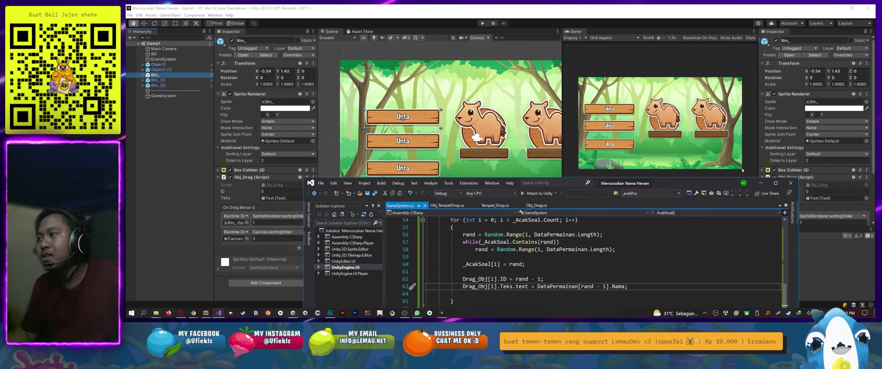
left_click_drag(735, 183, 761, 43)
left_click(582, 234)
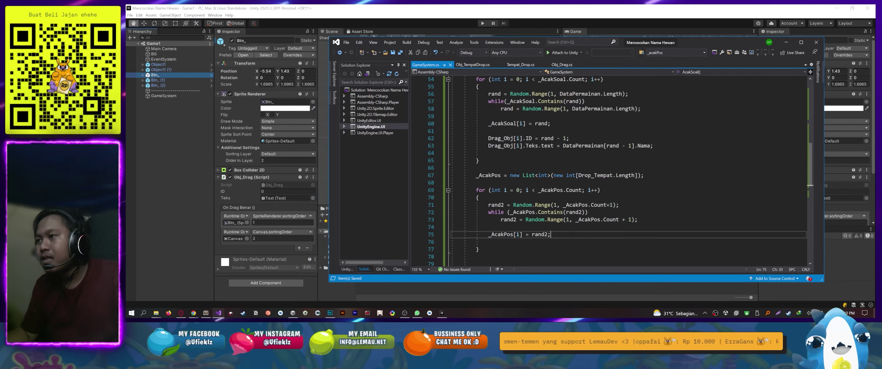
key("Return")
key("Return")
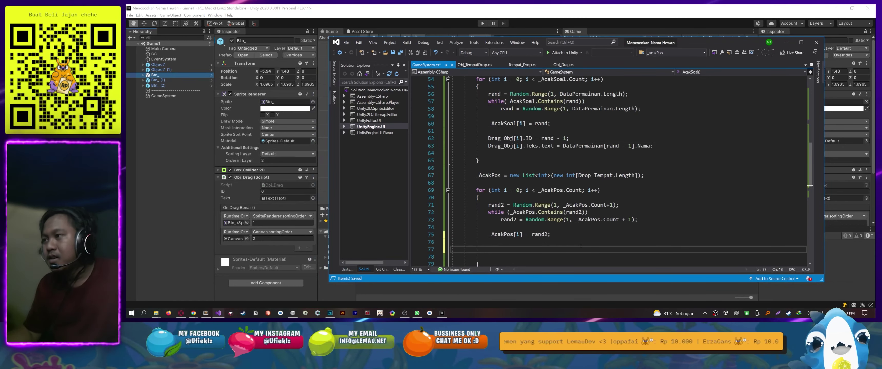
scroll(580, 241, "down", 1)
type("d")
type("_")
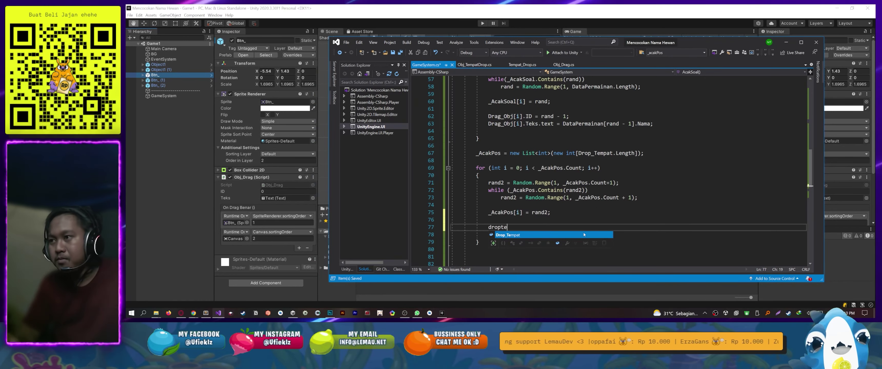
key("Tab")
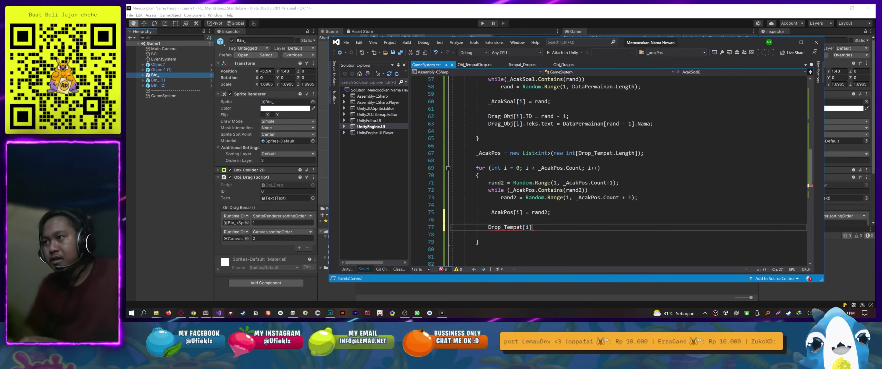
type(".Drop")
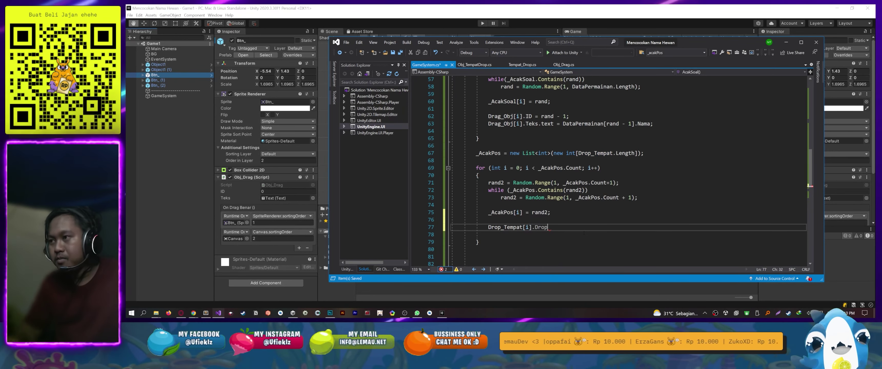
type(".id")
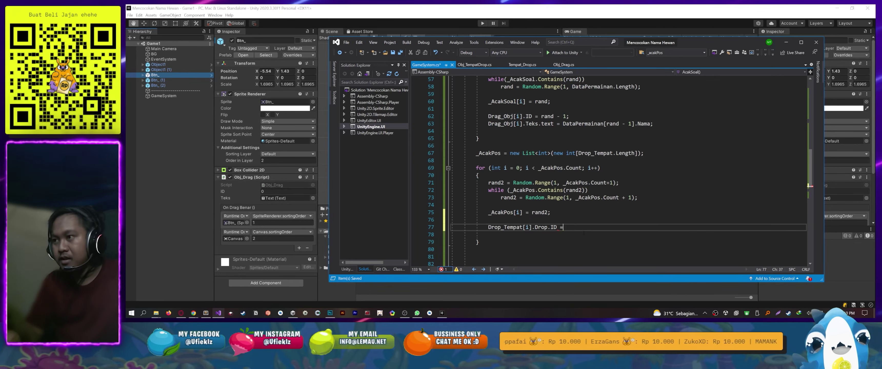
type(" rand")
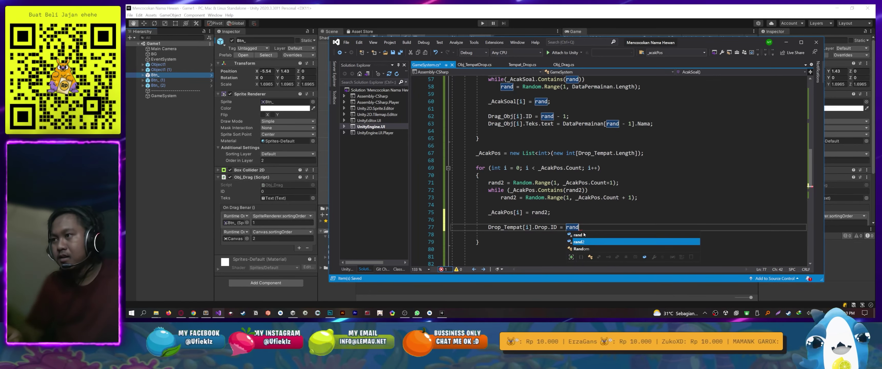
key("Tab")
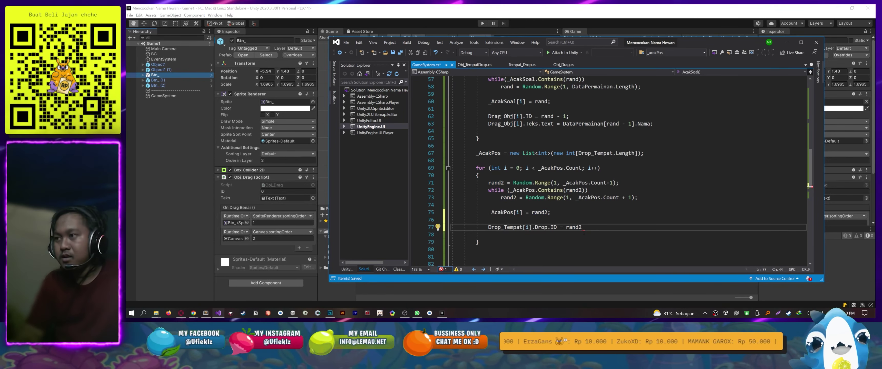
type("-1")
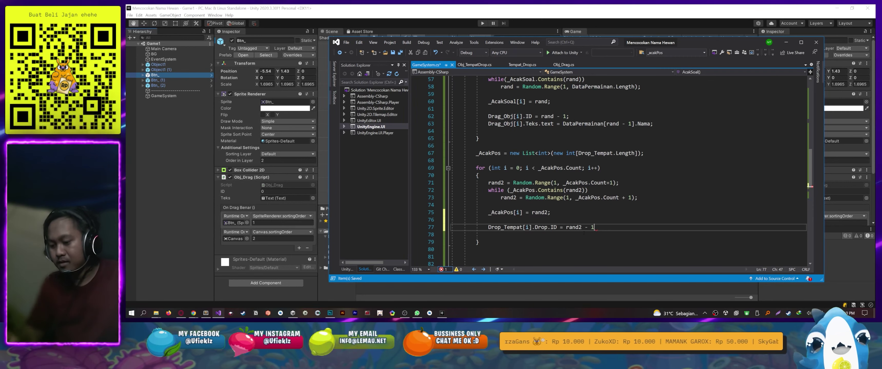
Play the game in Unity to test the new slot IDs
key("Up")
key("Up")
key("Up")
key("Up")
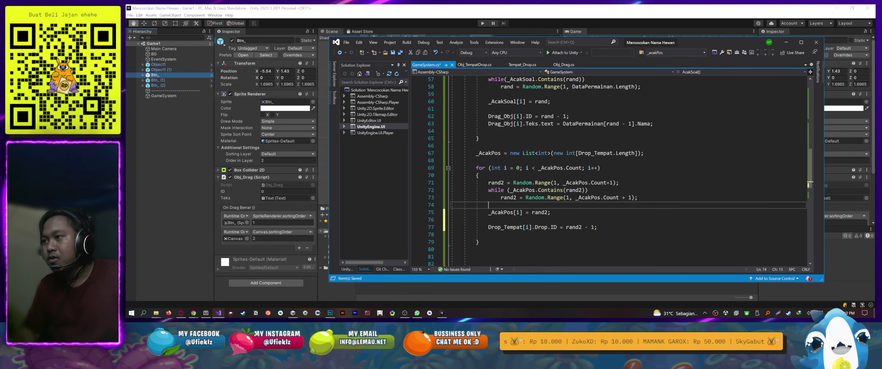
key("Down")
key("Down")
key("Left")
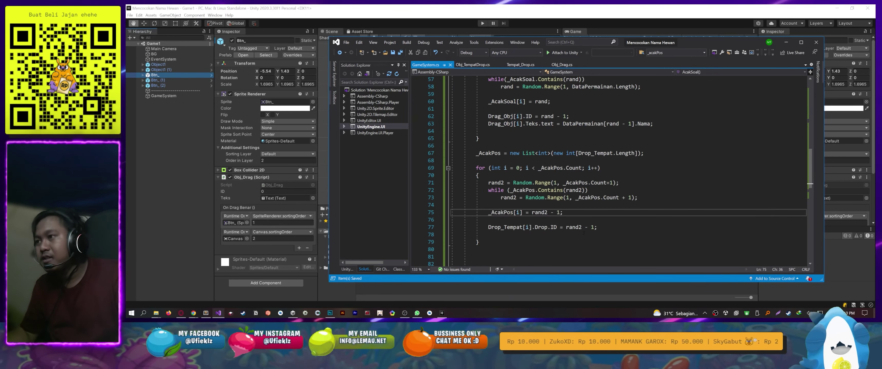
left_click(489, 35)
left_click(481, 23)
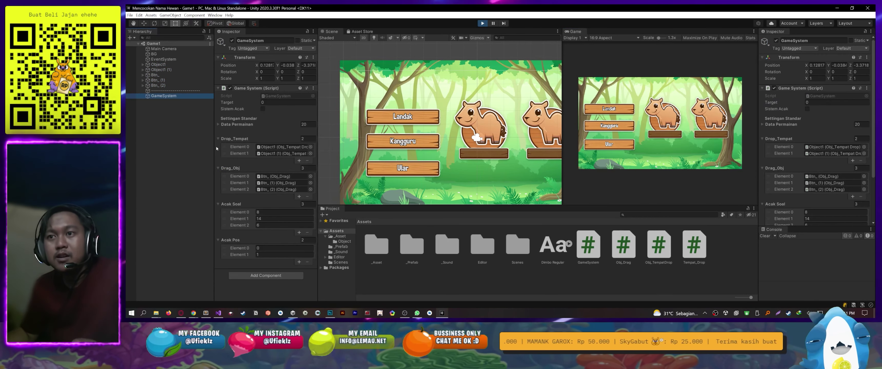
Stop the game, drop '- 1' from lines 75 and 77, save, and erase rand2 from the slot ID
left_click(164, 96)
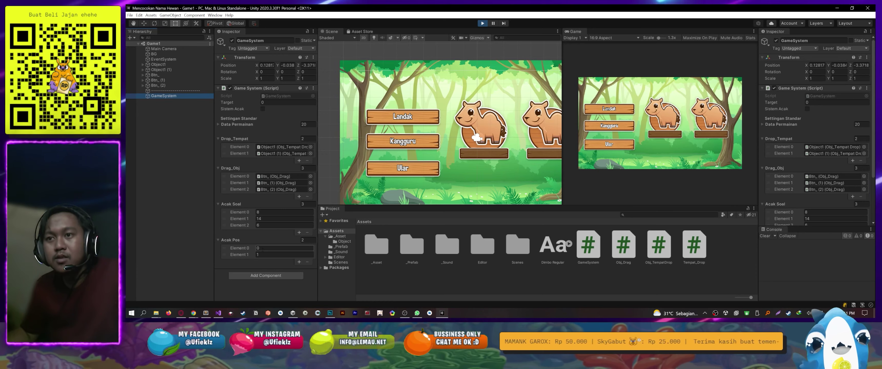
key("ctrl+p")
key("alt+Tab")
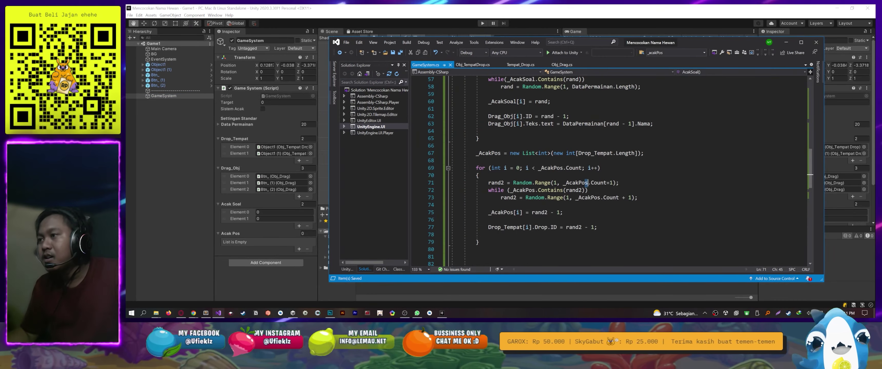
key("BackSpace")
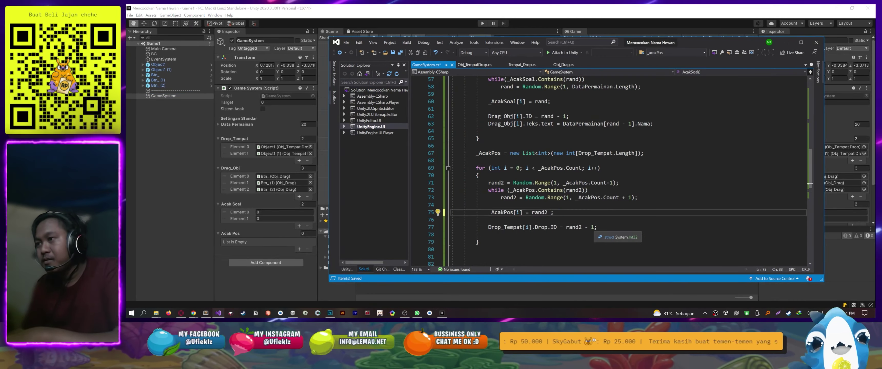
left_click(594, 228)
key("BackSpace")
key("BackSpace")
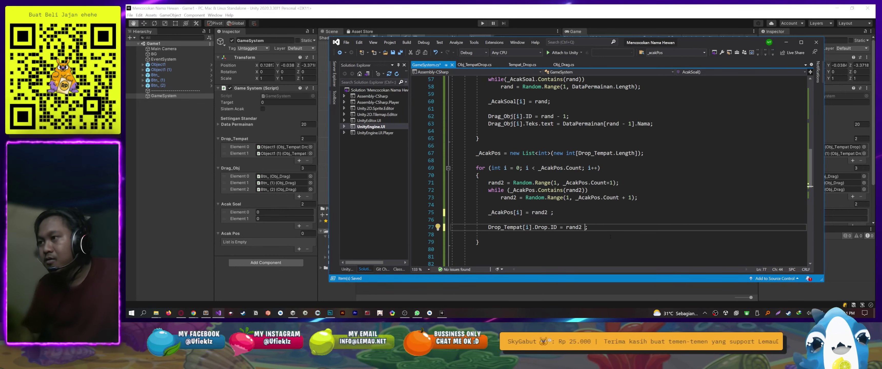
key("ctrl+s")
left_click(475, 249)
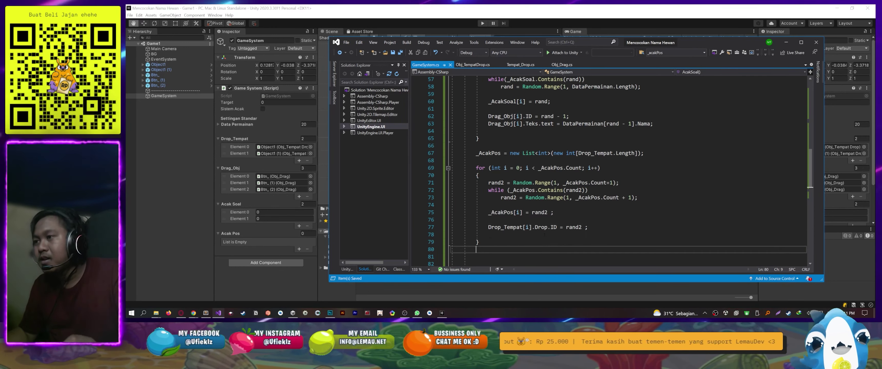
left_click(582, 228)
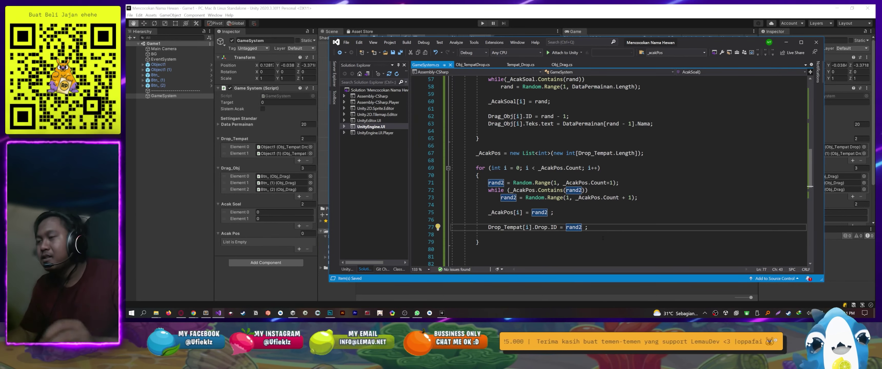
key("BackSpace")
key("BackSpace")
key("BackSpace")
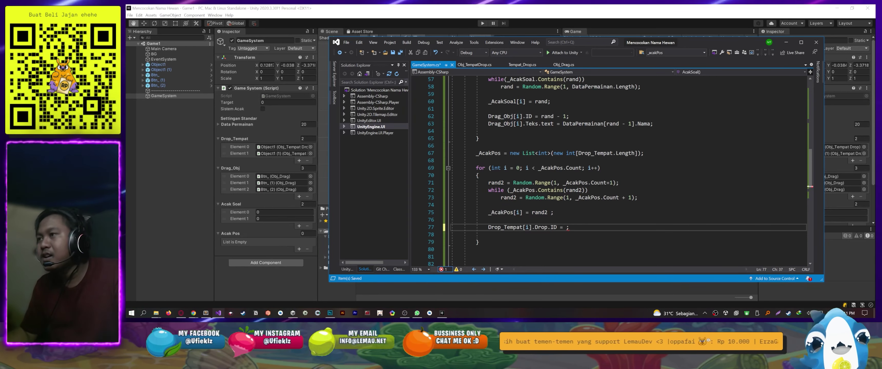
Replace _AcakPos with _AcakSoal in the random ranges on lines 71 and 73, then recompile in Unity
left_click(575, 183)
scroll(576, 182, "up", 2)
scroll(576, 182, "up", 1)
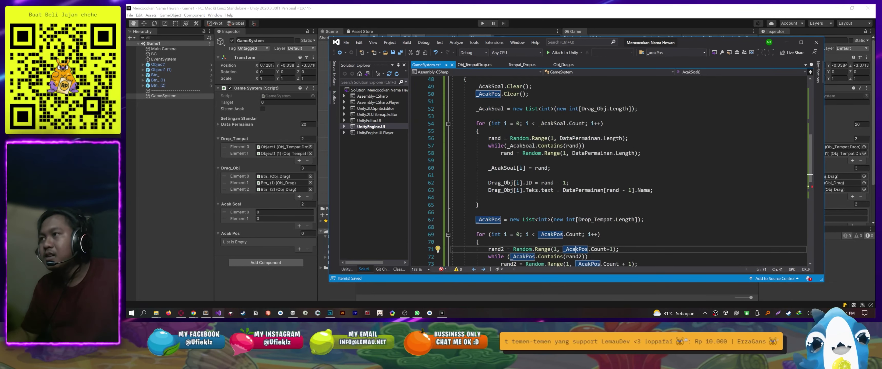
left_click(491, 108)
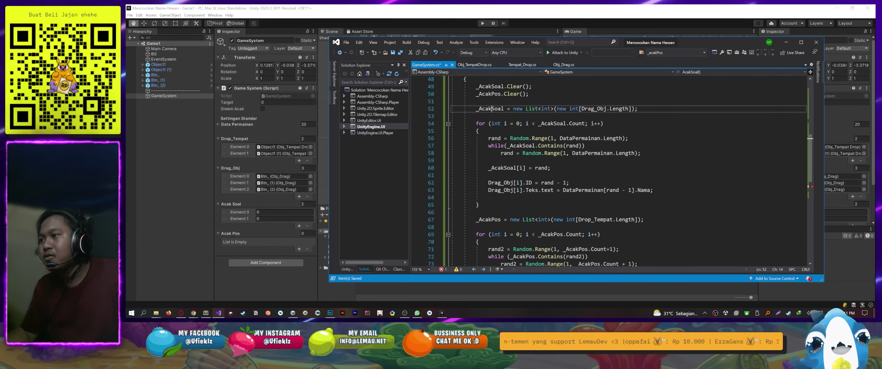
scroll(492, 108, "down", 1)
double_click(491, 86)
key("ctrl+c")
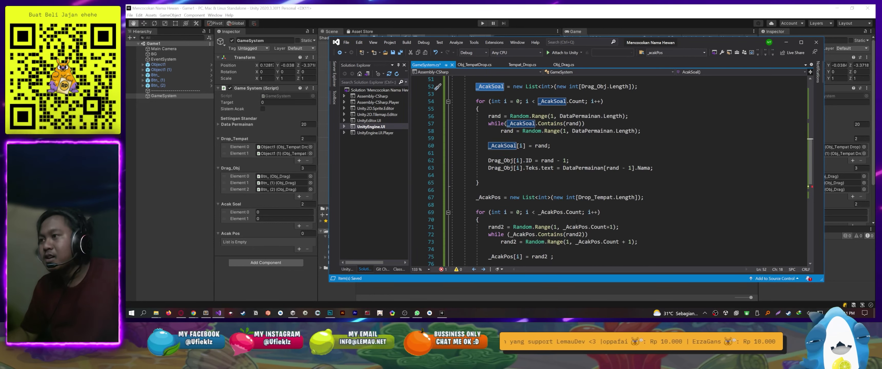
double_click(577, 227)
key("ctrl+v")
double_click(587, 242)
key("ctrl+v")
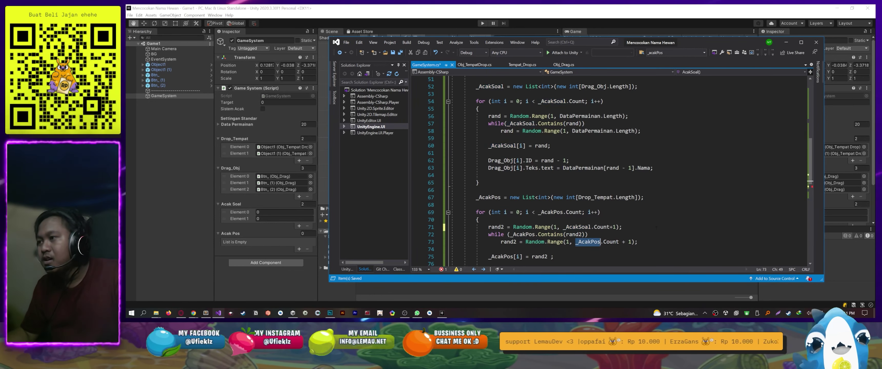
type("Soal")
left_click(667, 219)
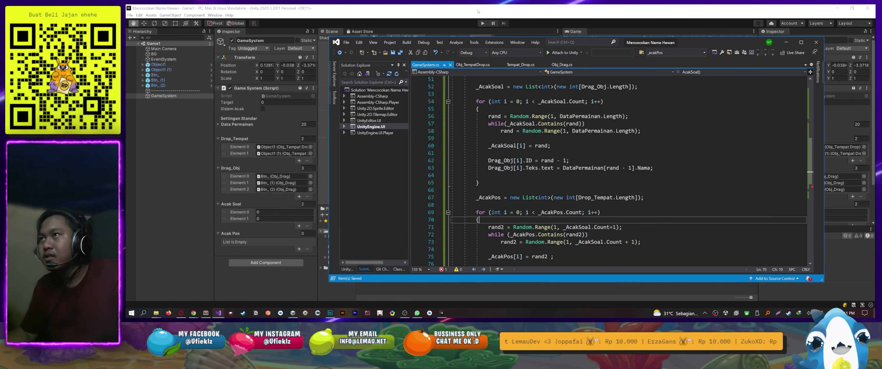
left_click(486, 16)
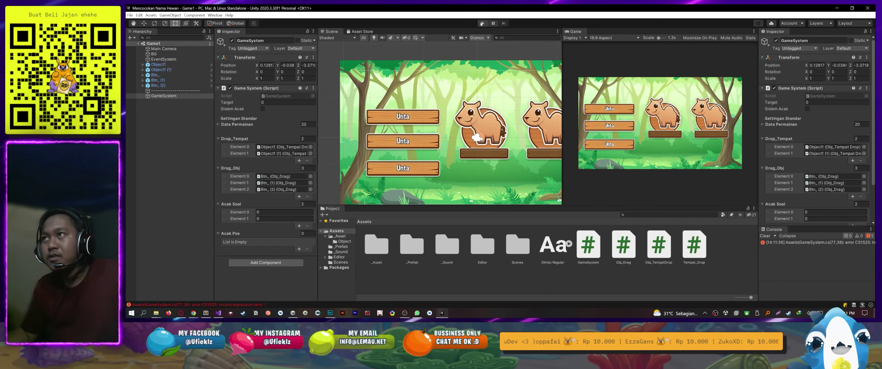
Comment out the unfinished slot ID line 77 and test-run the quiz in Unity
left_click(482, 23)
key("alt+Tab")
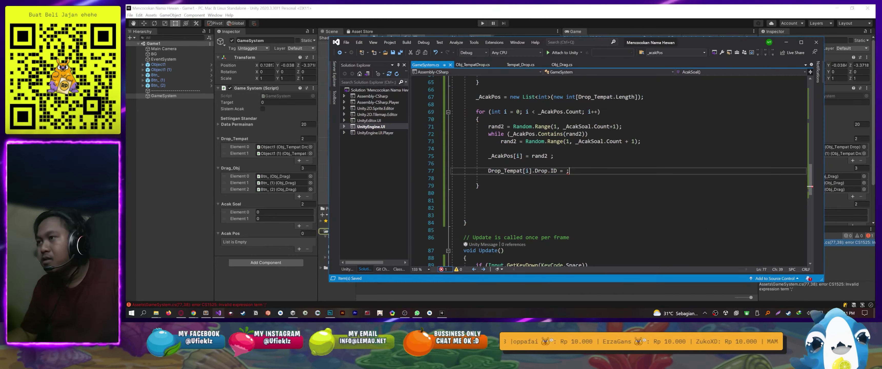
key("ctrl+k")
key("ctrl+c")
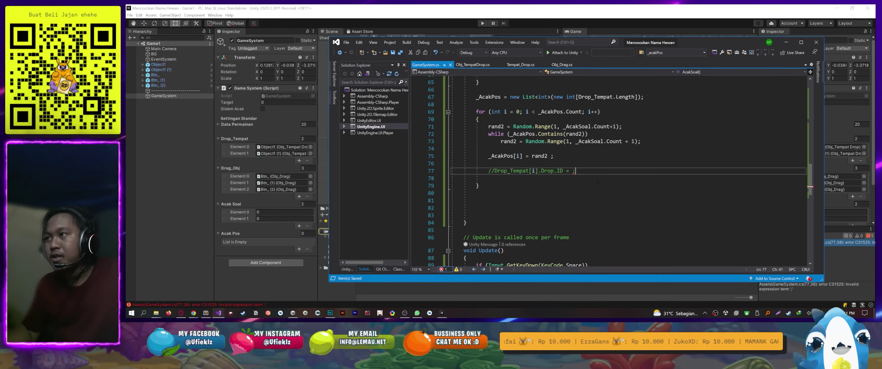
key("alt+Tab")
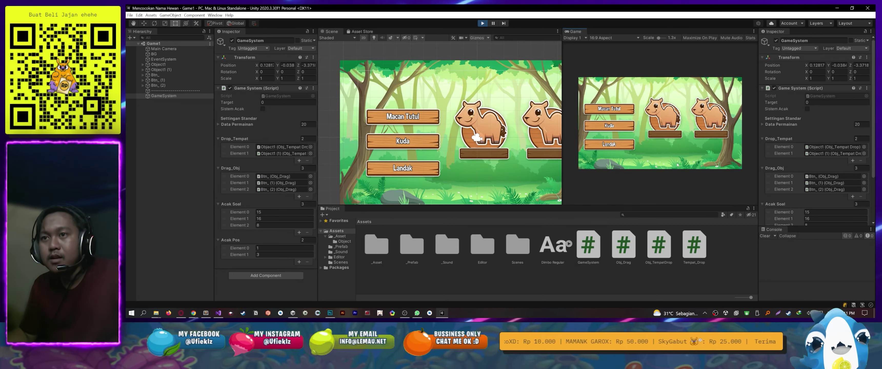
key("ctrl+p")
Uncomment the slot ID line 77 in GameSystem.cs
key("alt+Tab")
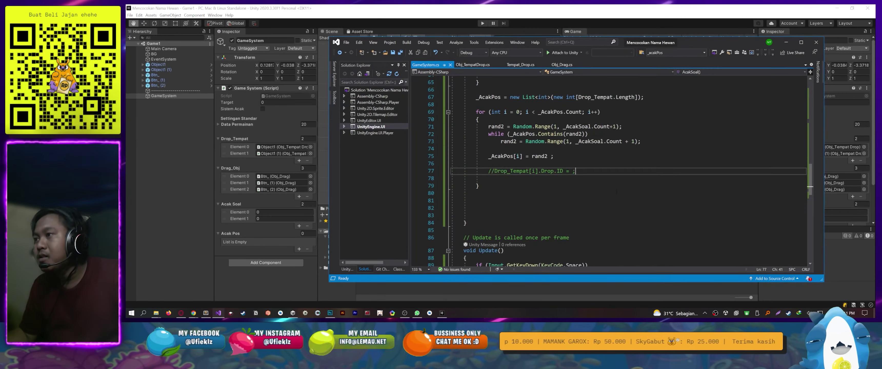
left_click(582, 172)
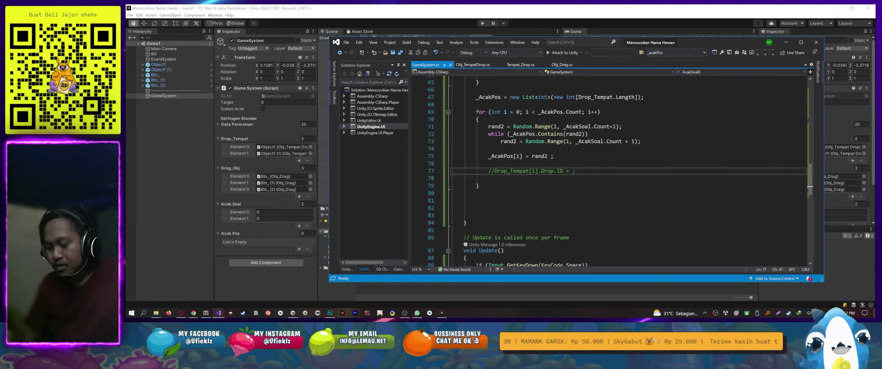
key("ctrl+k")
key("ctrl+u")
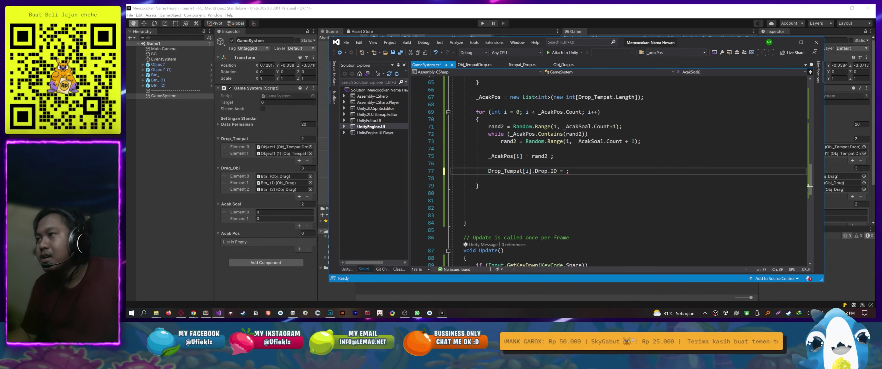
key("Left")
On line 77, set each slot's ID from _AcakPos[rand2 - 1]
type("aca")
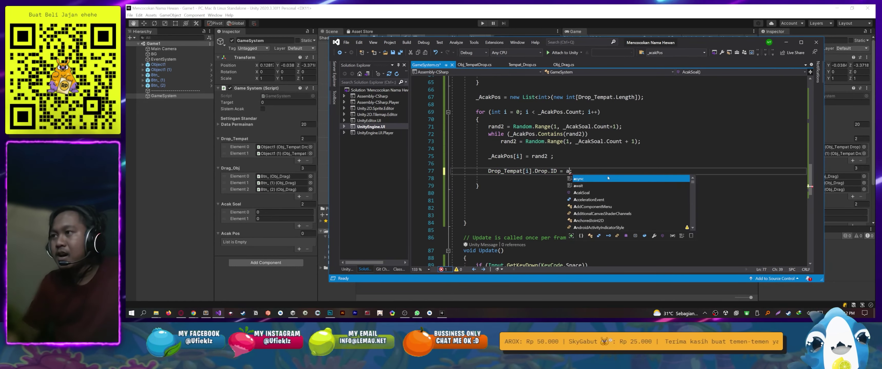
type("k")
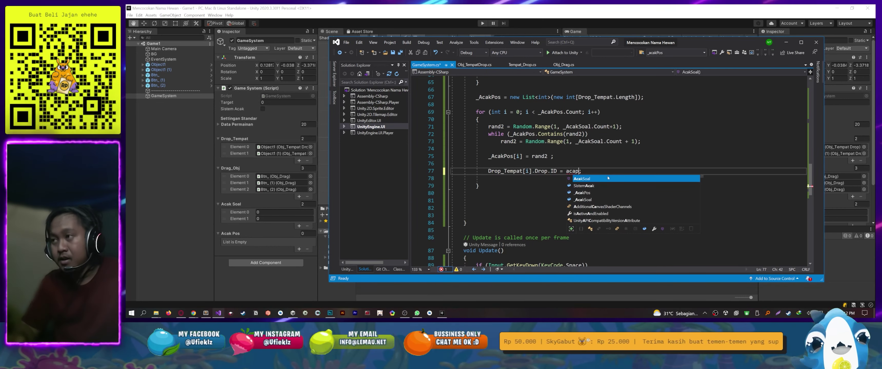
type("p")
key("Tab")
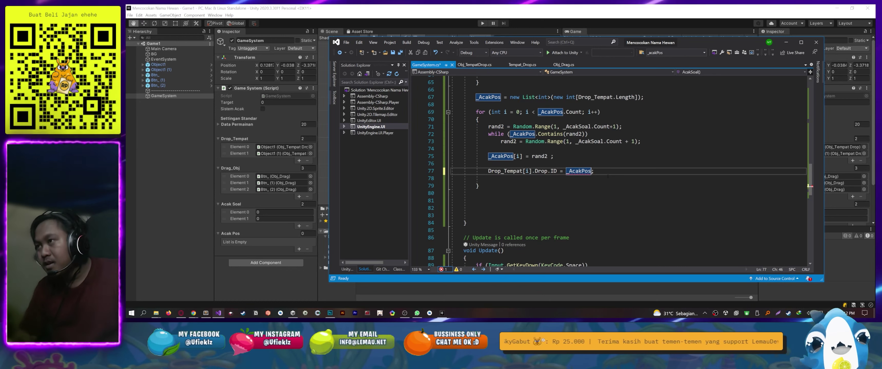
scroll(608, 176, "up", 5)
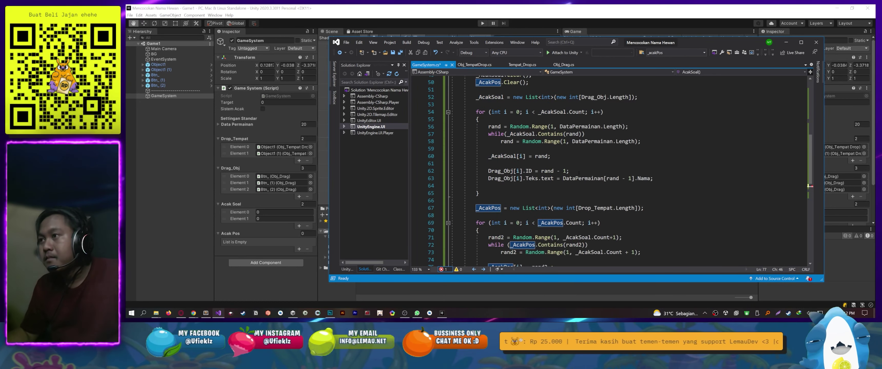
scroll(578, 172, "down", 5)
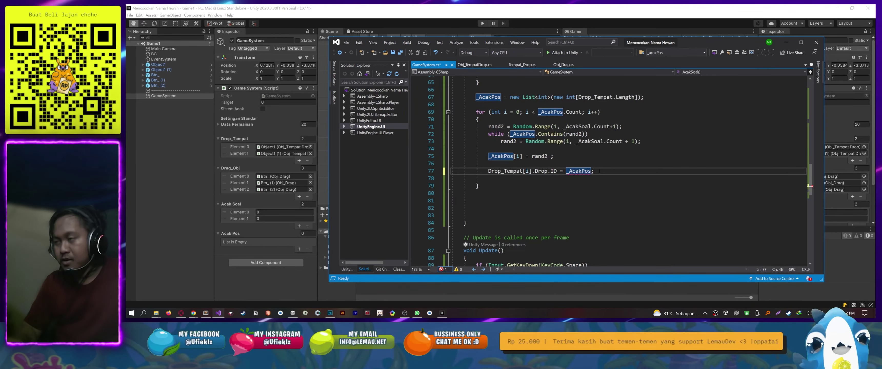
type("[]")
type("rand2")
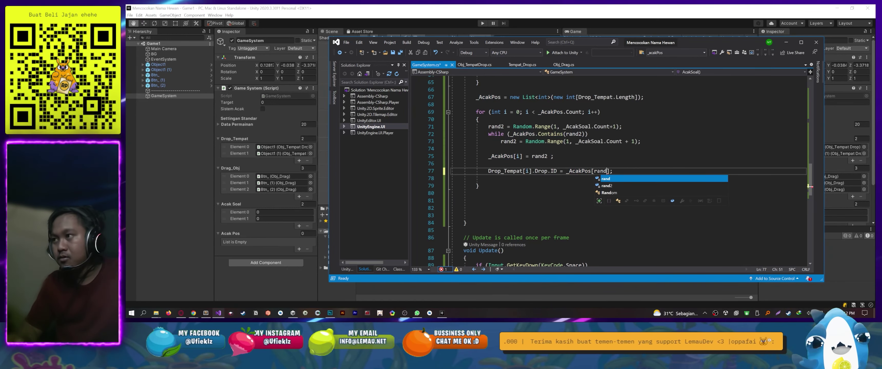
type("1")
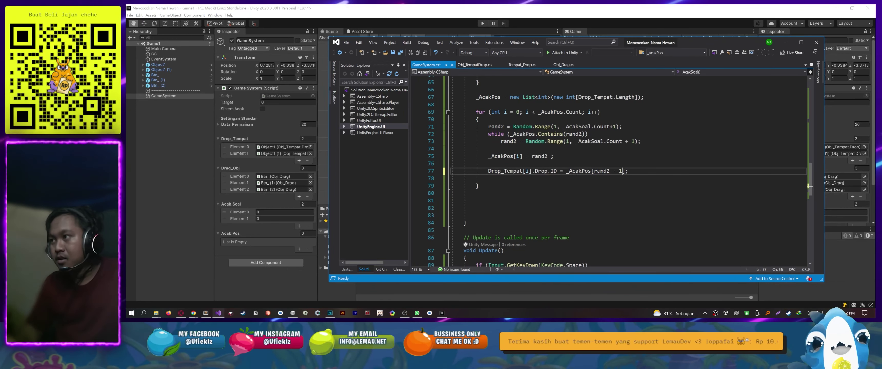
type(".")
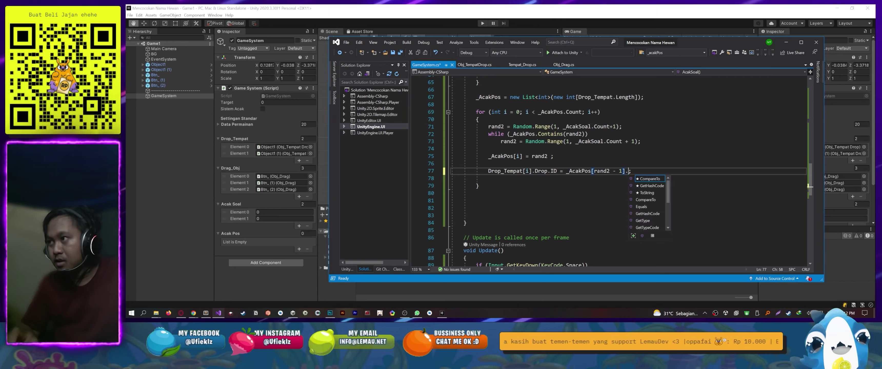
key("BackSpace")
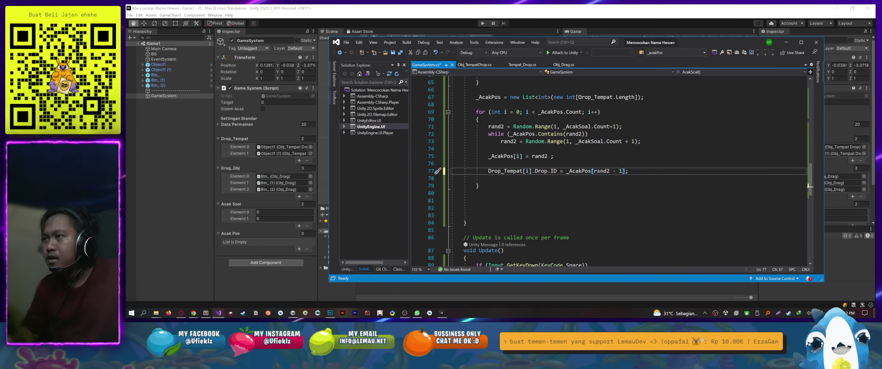
scroll(609, 171, "up", 2)
scroll(565, 201, "down", 1)
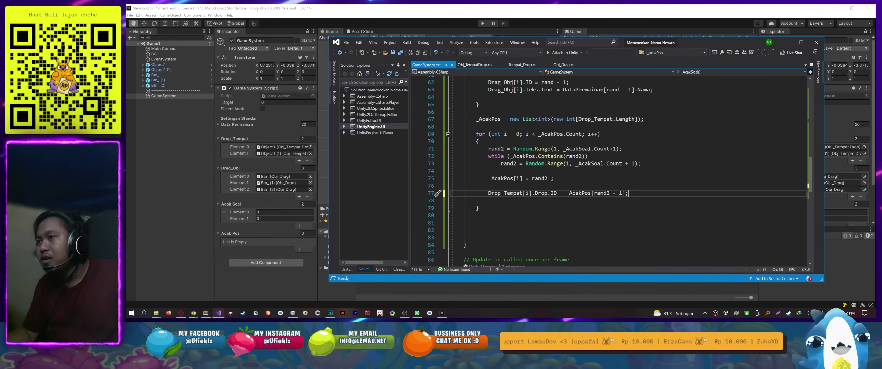
Add line 78 taking the slot's image from DataPermainan indexed by its Drop.ID
key("Return")
type("Drop_Tempat")
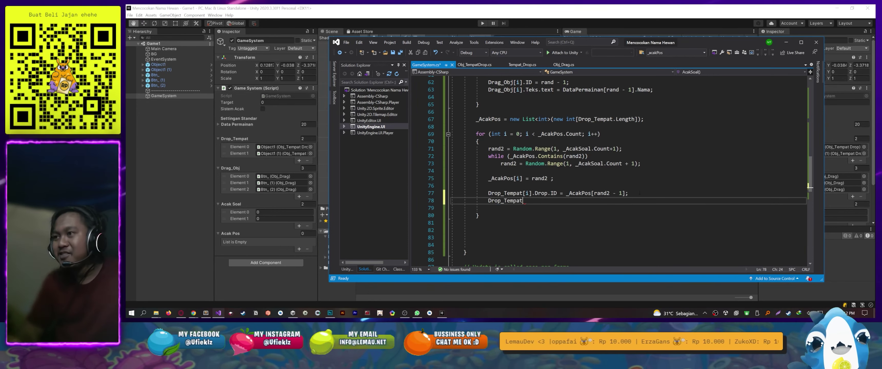
type("[i]")
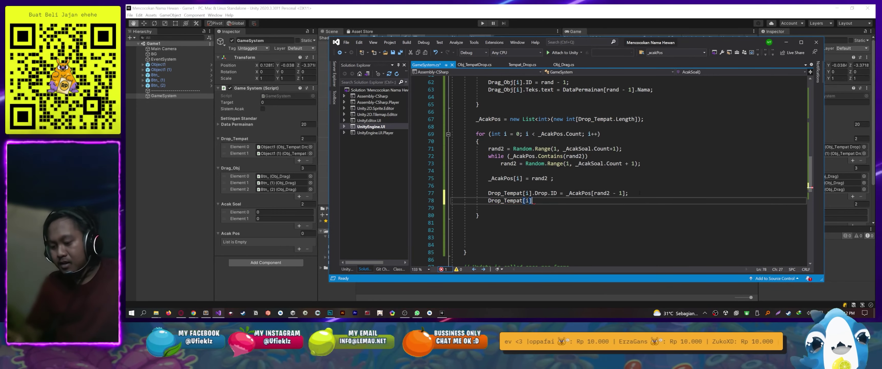
type(".Gambar")
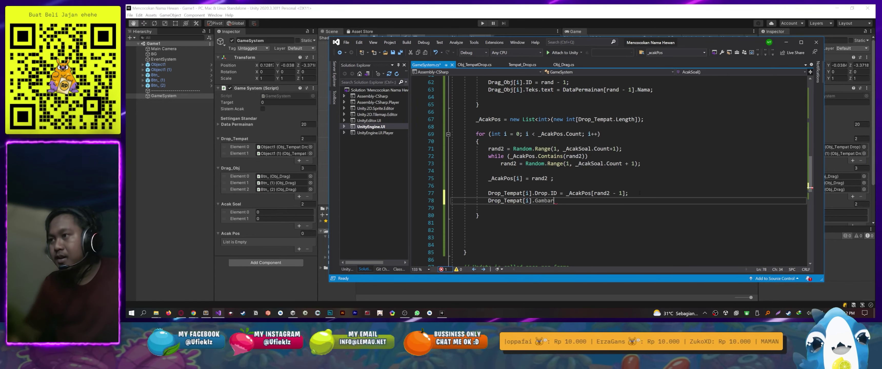
type(" = ")
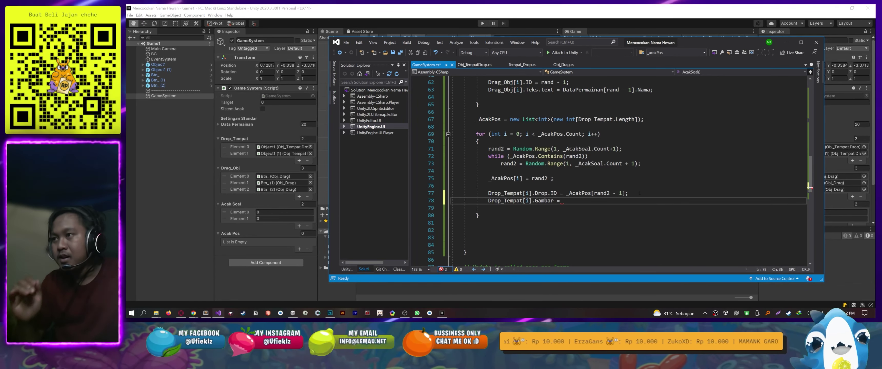
type("d")
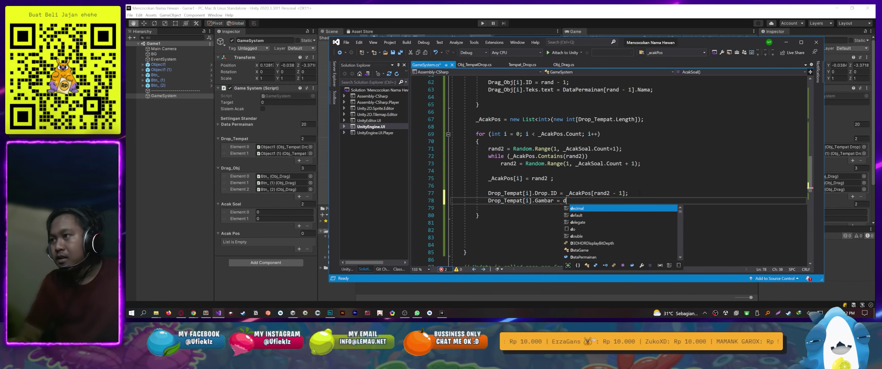
type("ata[")
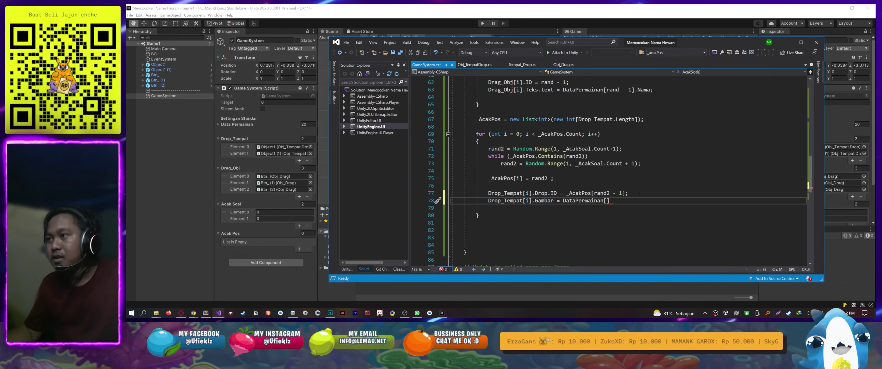
left_click_drag(556, 193, 497, 193)
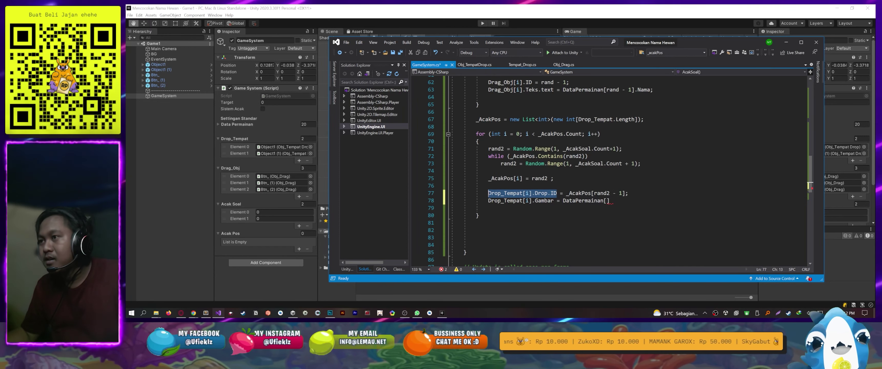
left_click(609, 201)
key("ctrl+v")
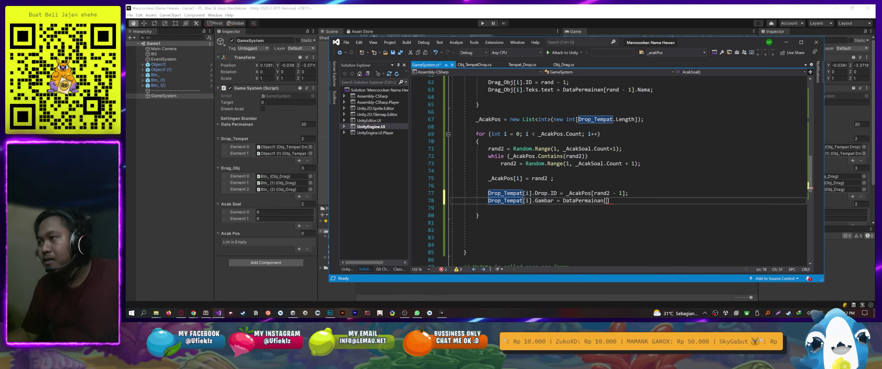
key("End")
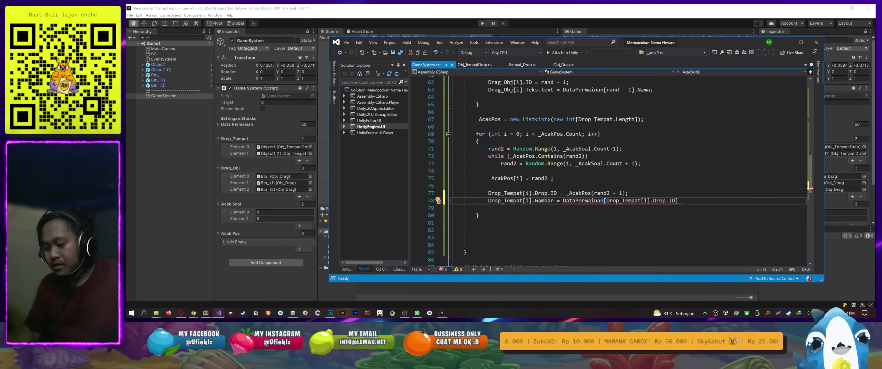
type(".Gambar;")
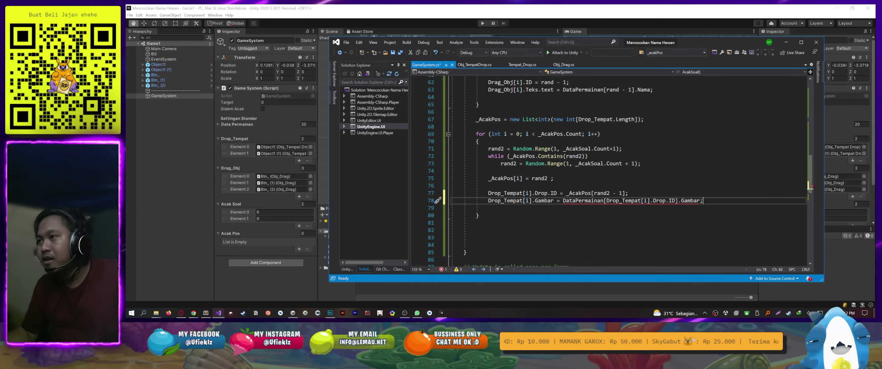
Assign that image to Drop_Tempat[i].Gambar.sprite and save GameSystem.cs
double_click(543, 200)
key("Right")
type(".sprite")
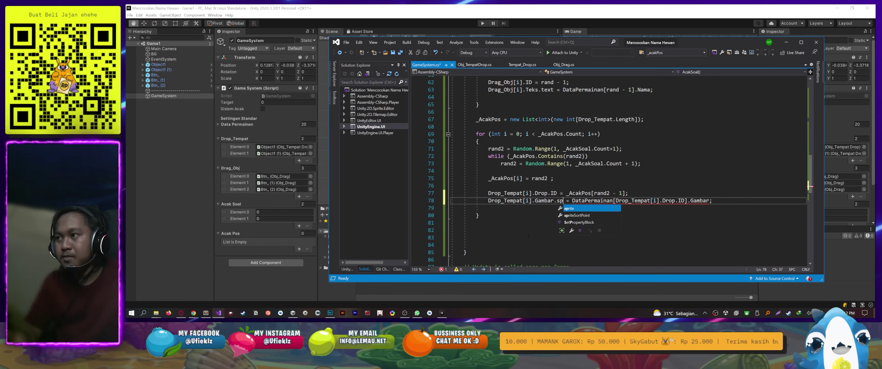
key("Down")
key("Down")
key("Down")
key("ctrl+s")
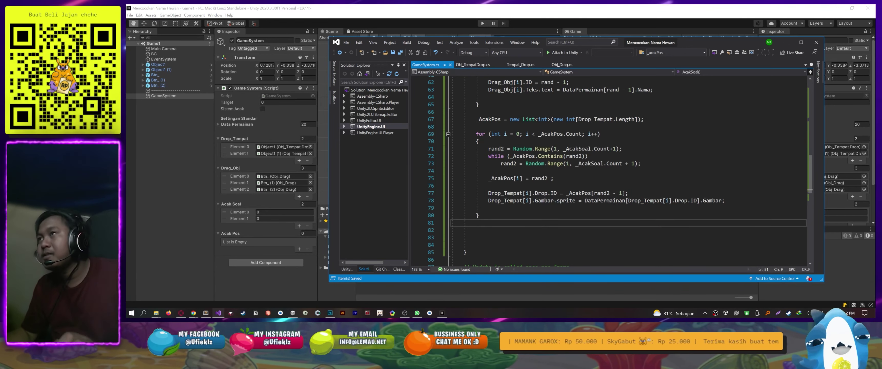
scroll(609, 172, "up", 2)
scroll(609, 171, "up", 2)
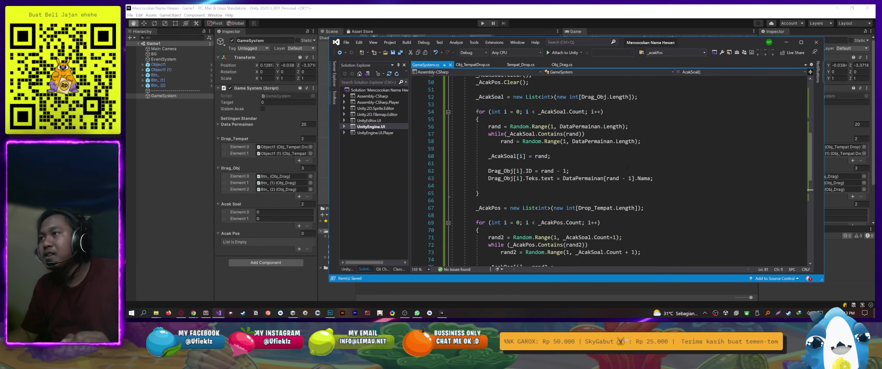
scroll(609, 171, "up", 1)
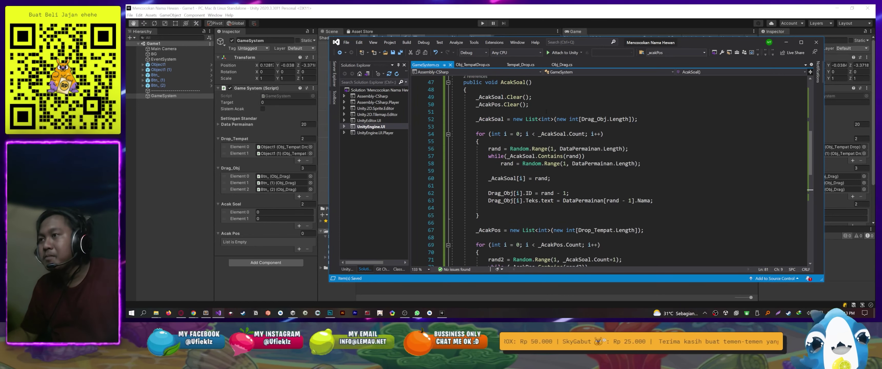
scroll(546, 111, "down", 2)
scroll(546, 111, "down", 2)
Play the quiz, widen the Game view, and open the ArgumentOutOfRangeException's script line
left_click(483, 14)
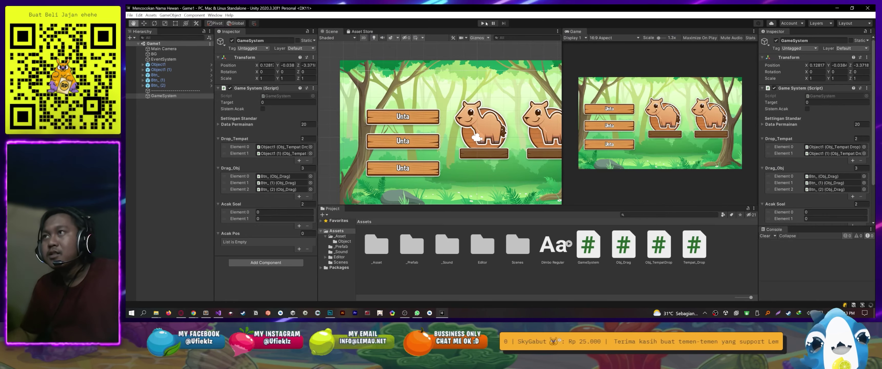
left_click(482, 23)
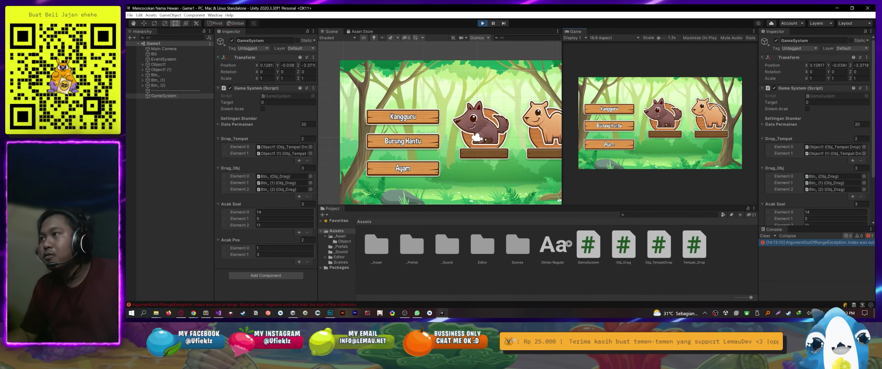
left_click_drag(561, 110, 526, 110)
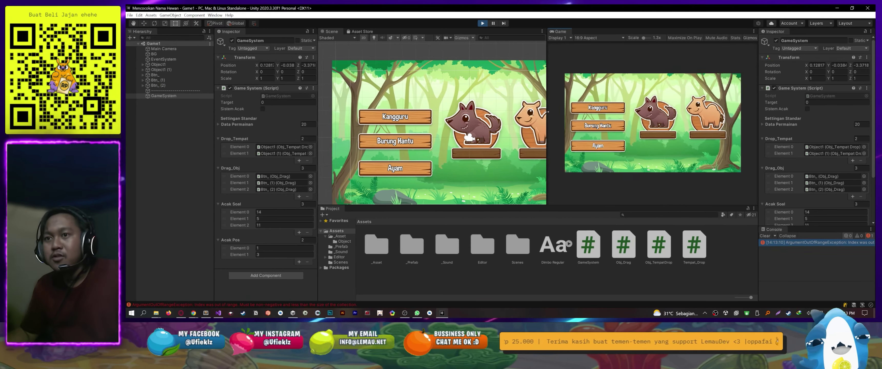
left_click(773, 243)
double_click(773, 244)
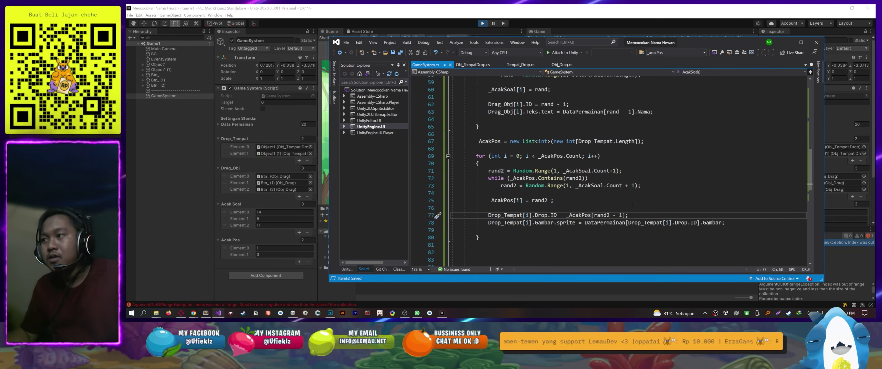
Swap _AcakPos for _AcakSoal in line 77's slot ID, save, and return to Unity
left_click(622, 233)
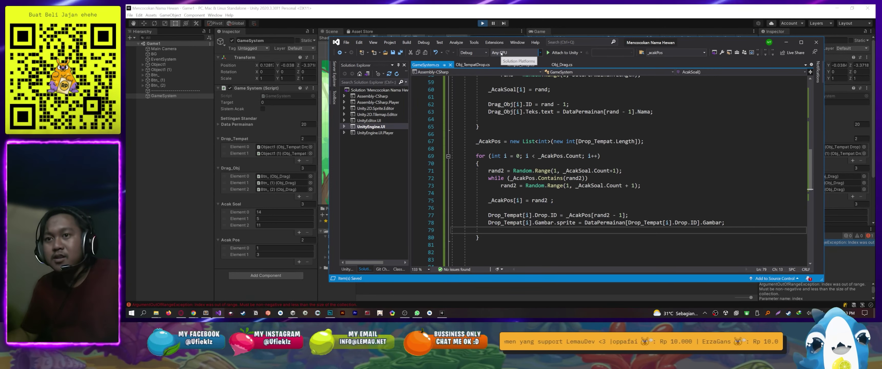
key("alt+Tab")
key("alt+Tab")
key("Down")
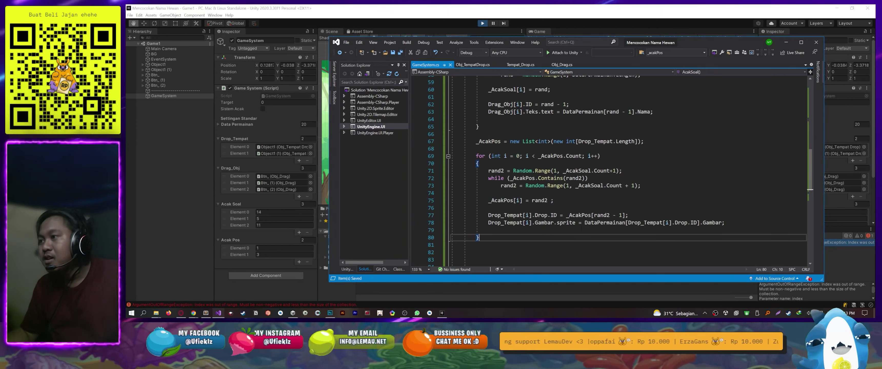
double_click(582, 215)
type("a")
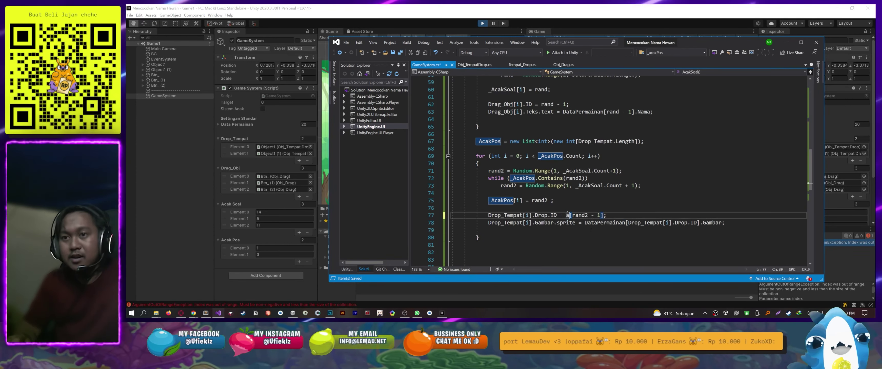
type("cak")
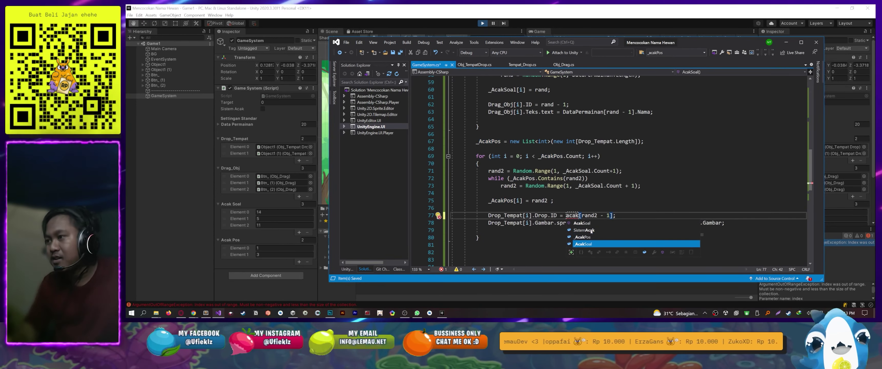
key("Tab")
key("Down")
key("Down")
key("Down")
key("ctrl+s")
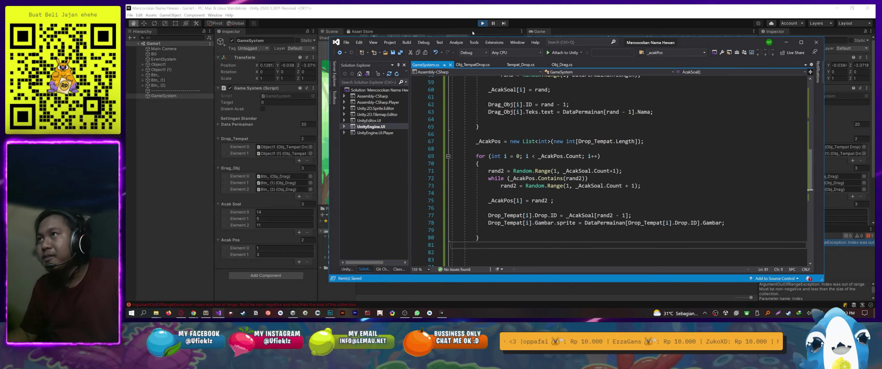
left_click(472, 33)
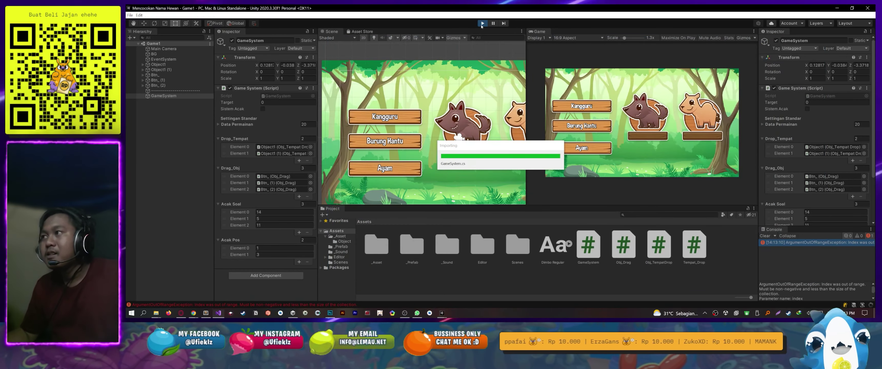
Start the quiz in Play mode and inspect the Btn_ (2) name button
key("alt+Tab")
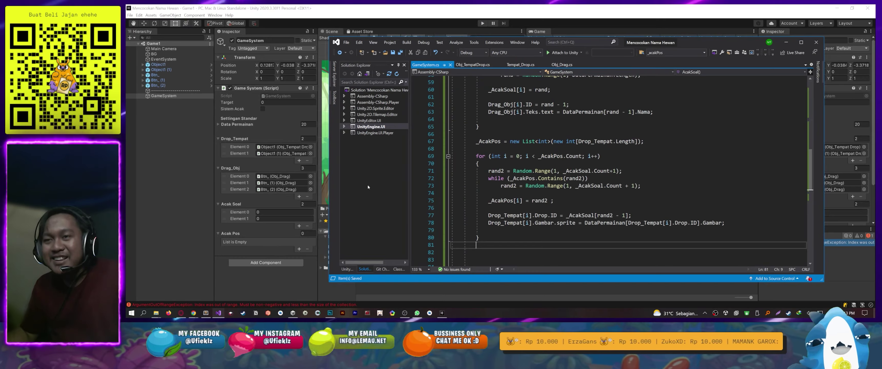
left_click(482, 23)
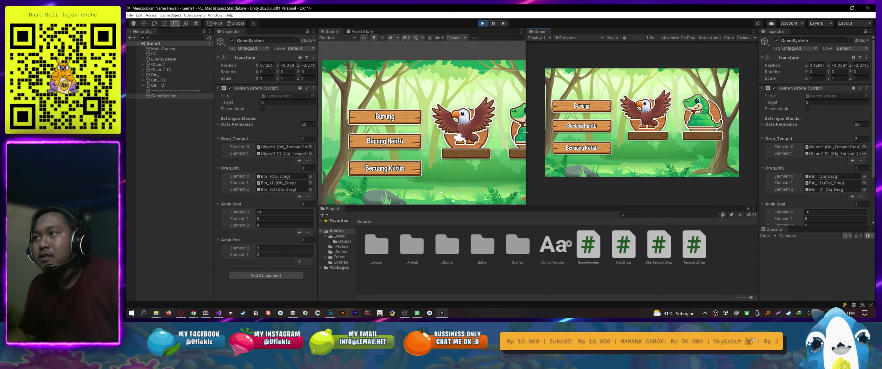
left_click_drag(525, 132, 522, 131)
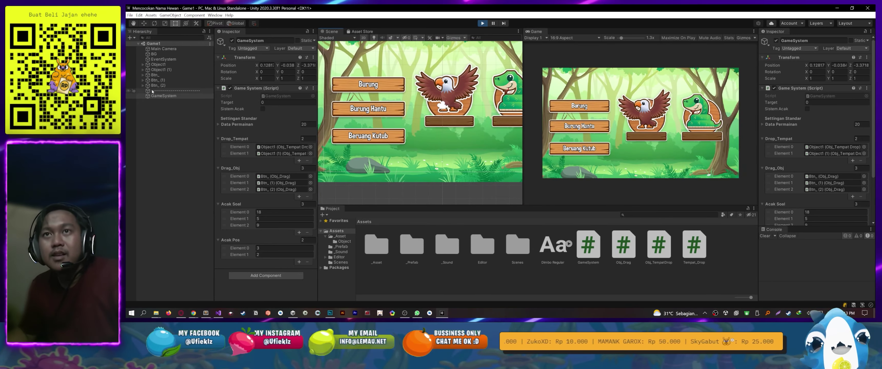
left_click(153, 85)
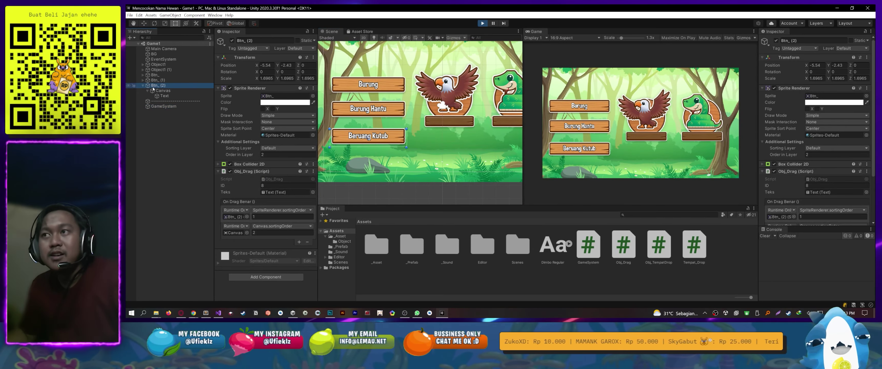
left_click(153, 87)
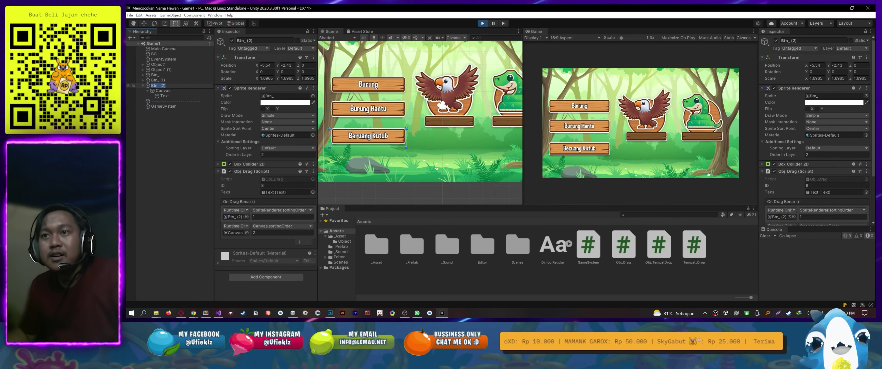
Check the BarBawah drop IDs under Object1 (1) and Object1, then stop and return to the script
left_click(152, 69)
left_click(144, 70)
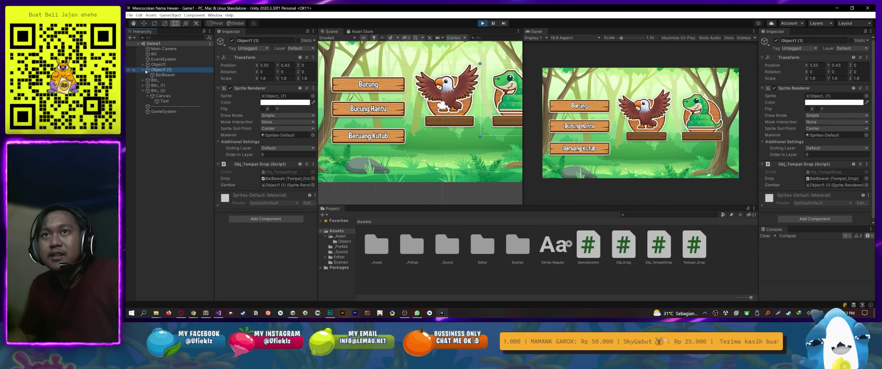
left_click(160, 76)
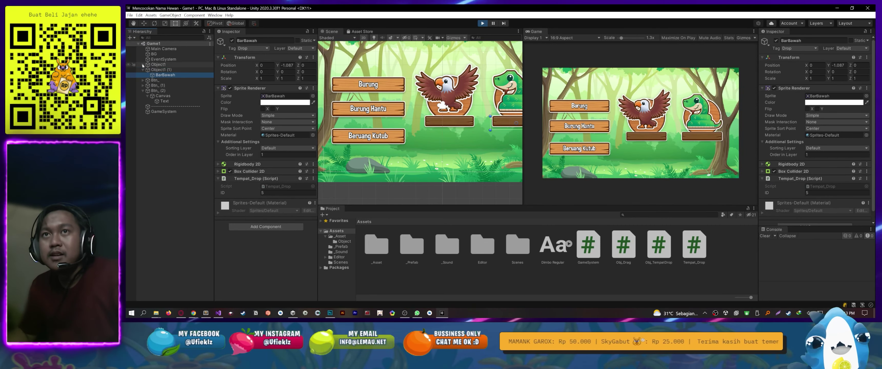
left_click(143, 65)
left_click(158, 70)
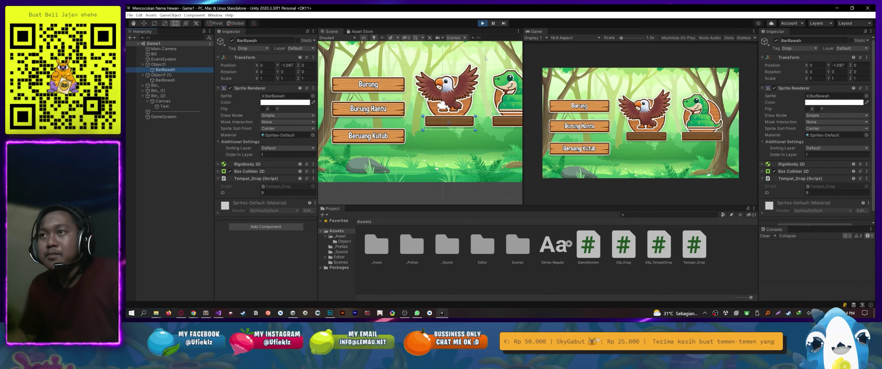
left_click(481, 24)
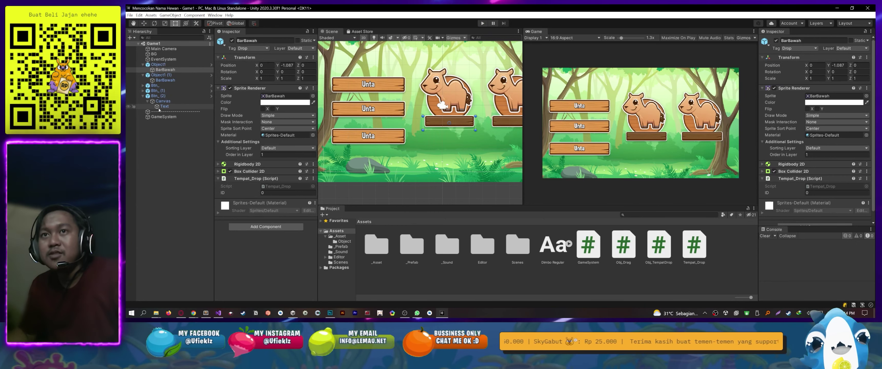
key("alt+Tab")
left_click(551, 208)
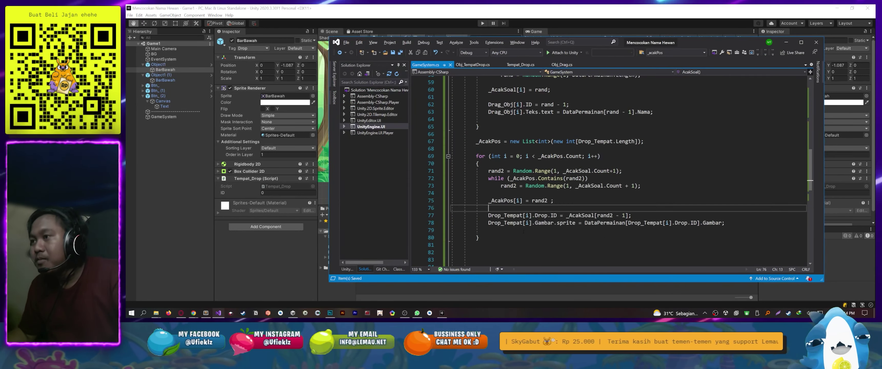
Append ' - 1' to the slot ID assignment on line 77 and replay the quiz
left_click(650, 216)
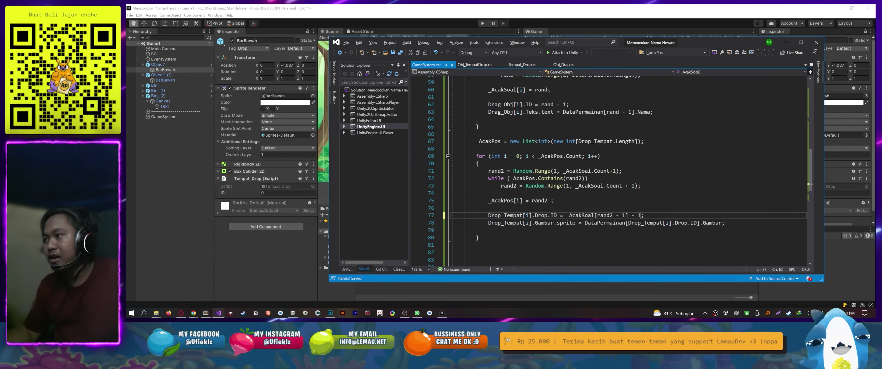
left_click(505, 15)
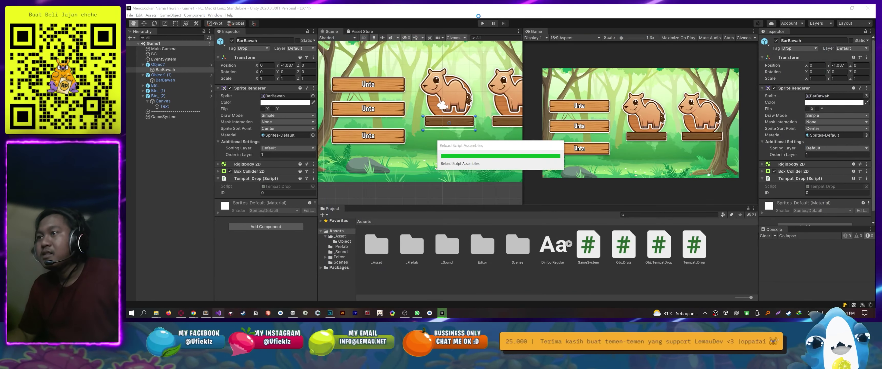
left_click(482, 23)
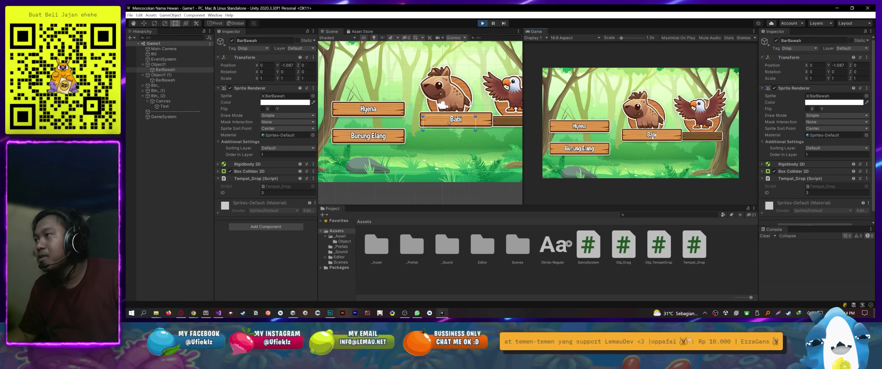
Drag Babi, Hyena and Burung Elang onto the animal planks, then stop Play
left_click_drag(582, 106, 650, 136)
left_click_drag(582, 106, 702, 136)
left_click_drag(579, 126, 646, 141)
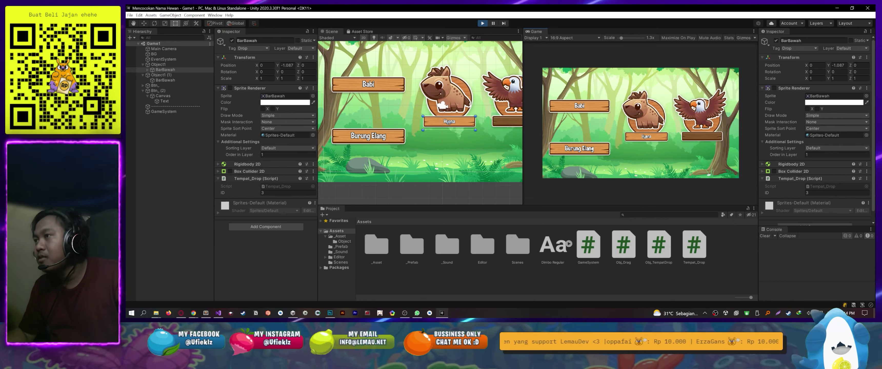
left_click_drag(579, 148, 702, 136)
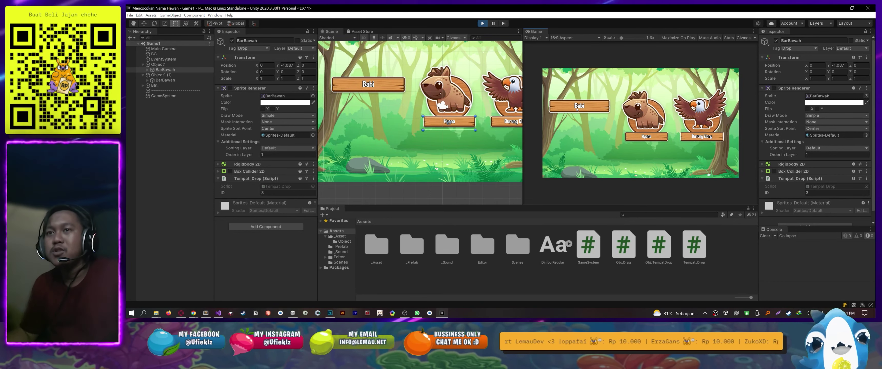
left_click(481, 23)
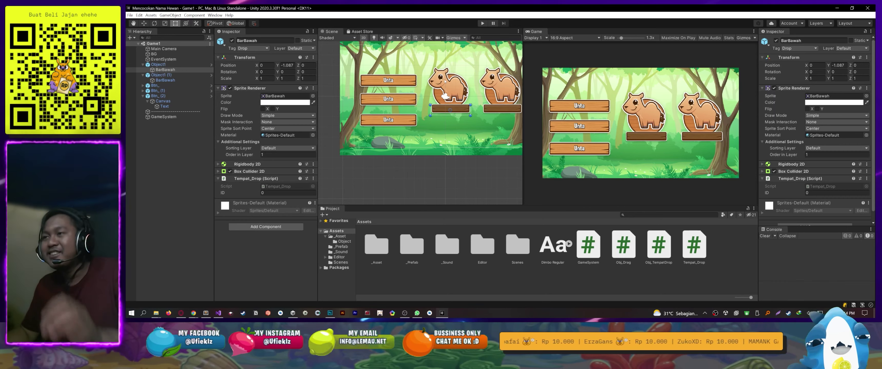
key("alt+Tab")
Add [HideInInspector] to the _AcakSoal and _AcakPos declarations and save
scroll(622, 156, "down", 2, "ctrl")
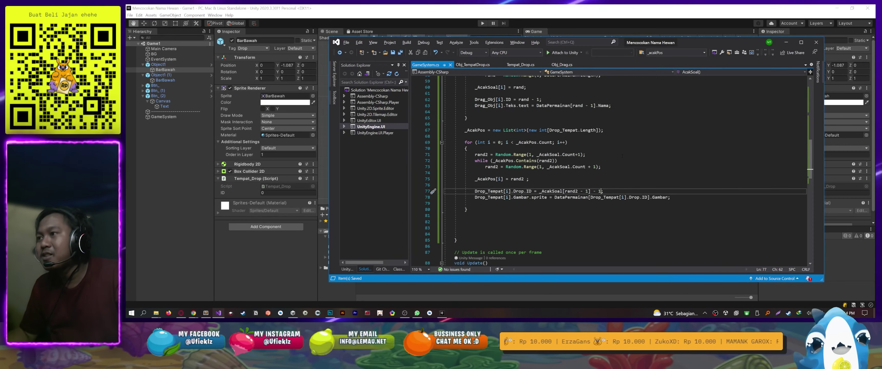
scroll(609, 169, "up", 1, "ctrl")
scroll(610, 169, "up", 5)
left_click(586, 149)
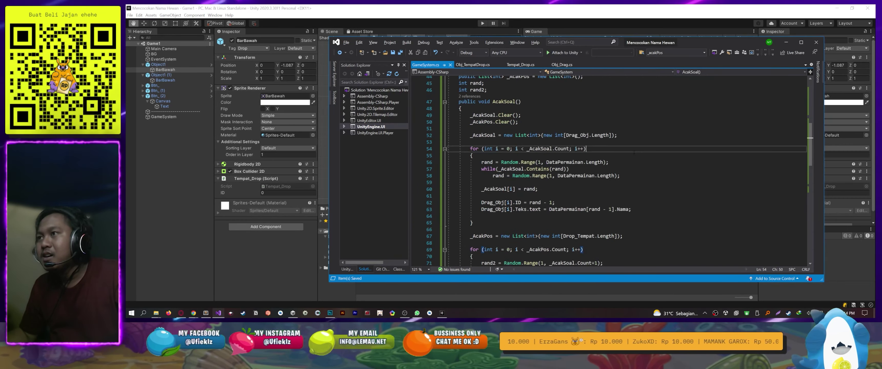
scroll(585, 149, "up", 8)
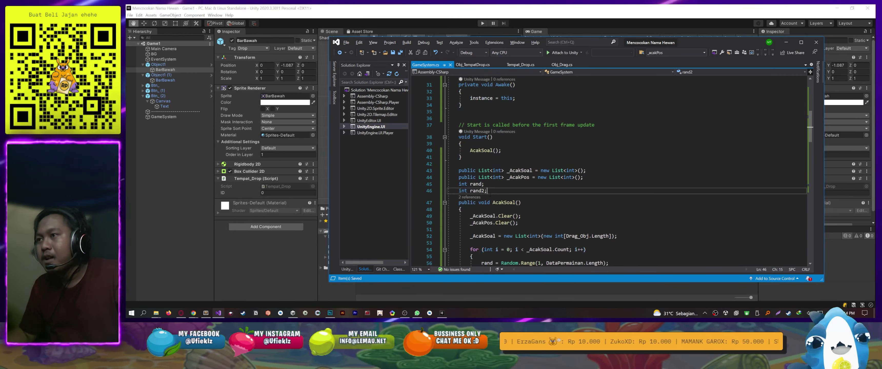
scroll(568, 198, "down", 8)
left_click(490, 90)
scroll(568, 198, "down", 3)
scroll(568, 198, "up", 7)
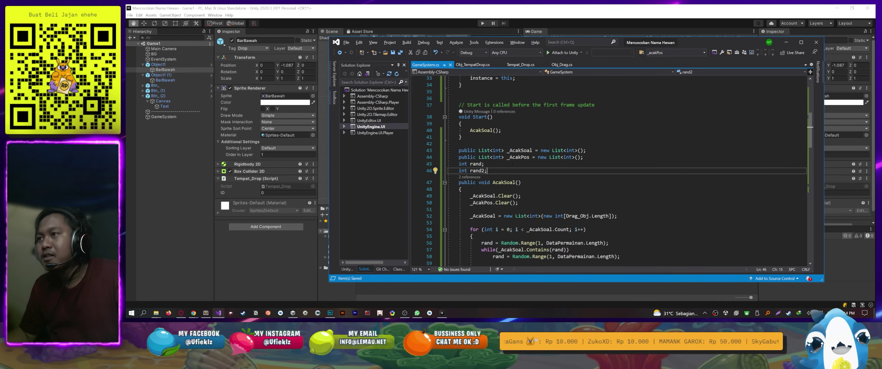
scroll(566, 186, "up", 1)
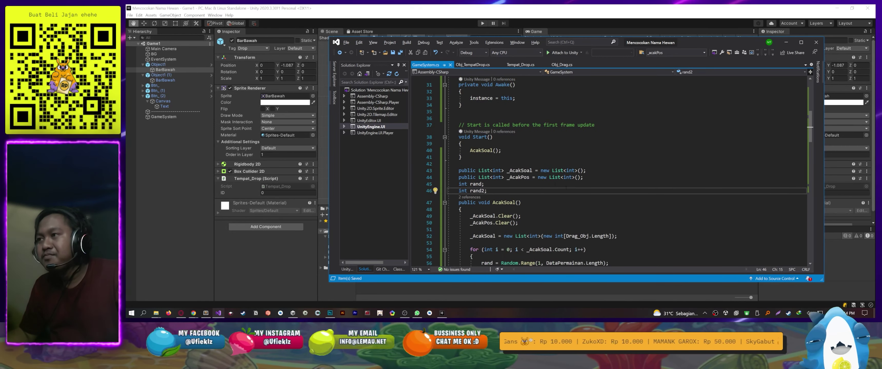
left_click(456, 170)
type("[]")
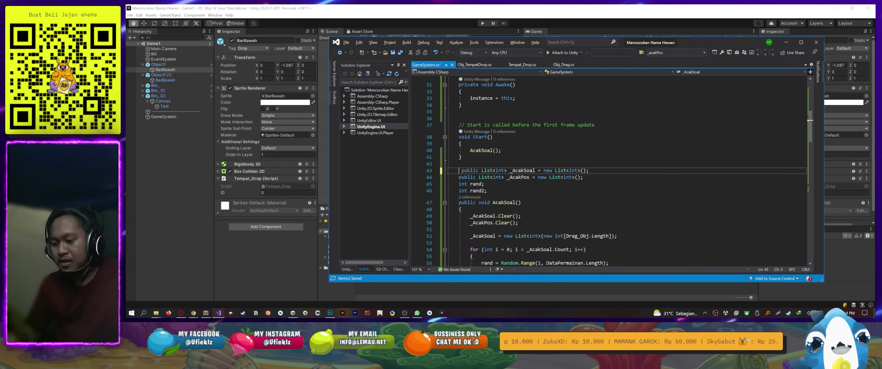
type("HideInInspector")
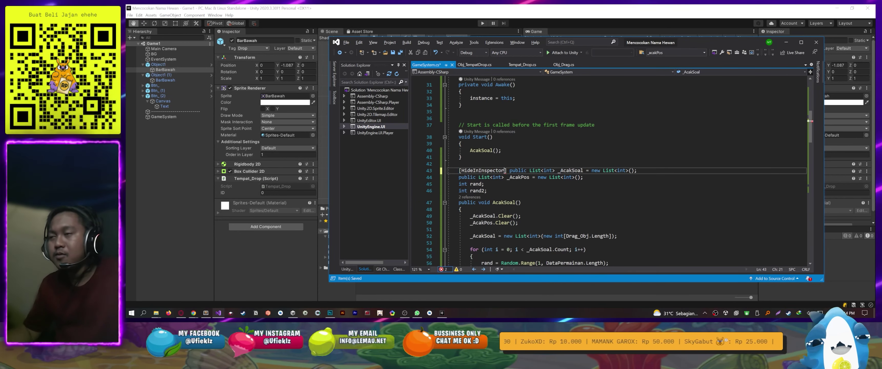
key("Down")
key("Home")
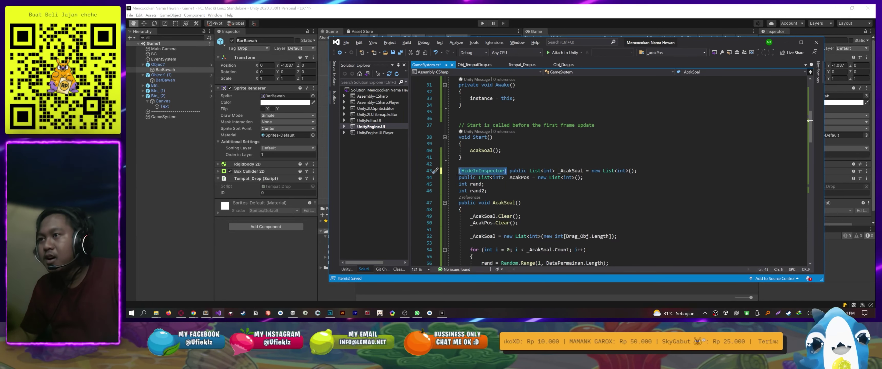
type("[HideInInspector]")
key("ctrl+s")
Review the list Clear calls and _AcakSoal initialisation, then move the code window aside
scroll(520, 190, "down", 2)
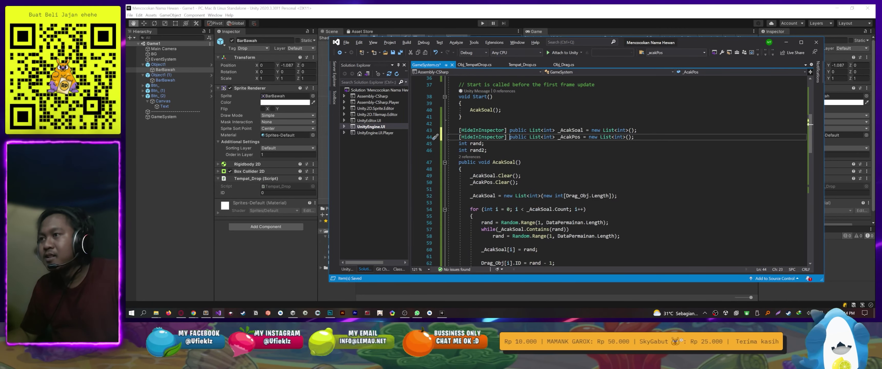
left_click(533, 175)
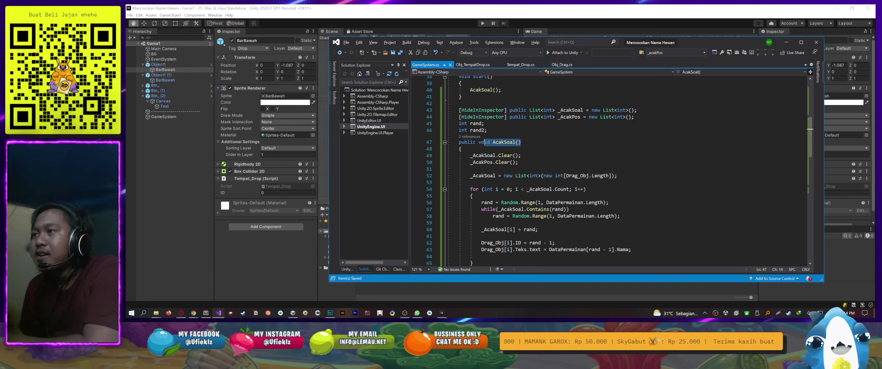
left_click(521, 155)
key("shift+Down")
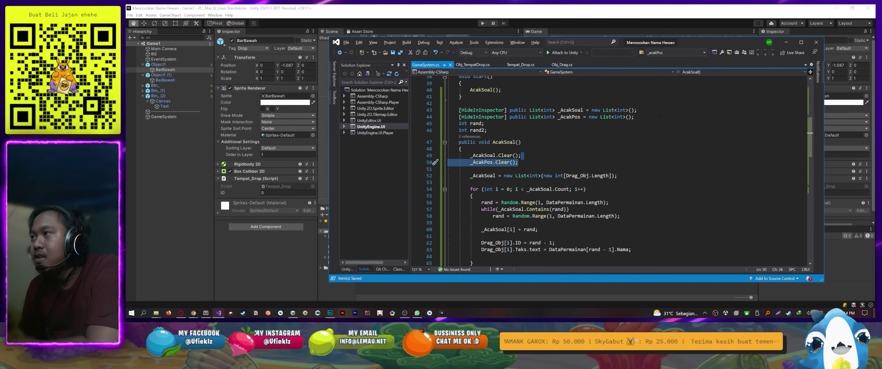
left_click_drag(659, 116, 474, 110)
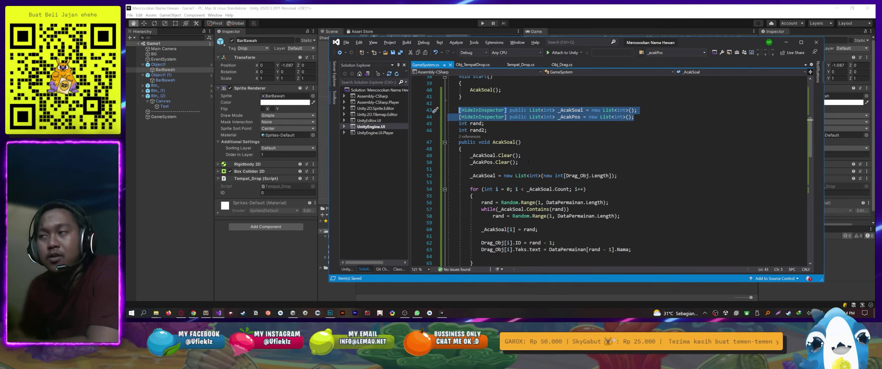
left_click(516, 161)
key("shift+Up")
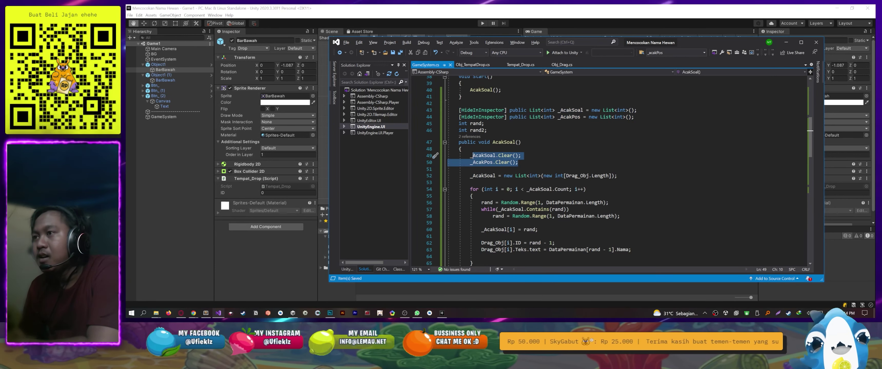
left_click_drag(617, 176, 536, 176)
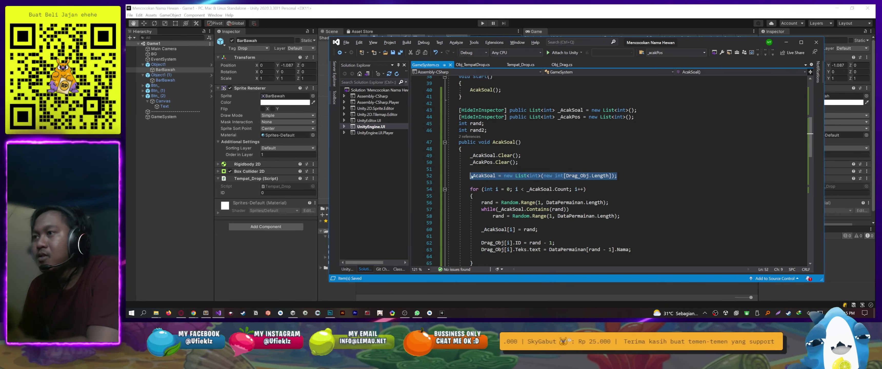
key("Down")
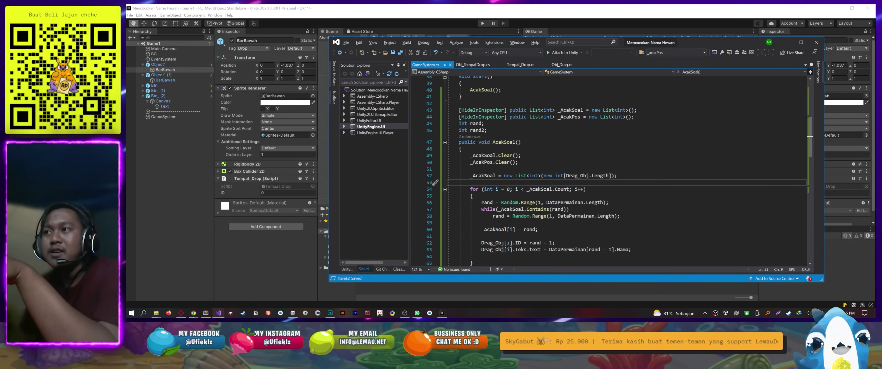
left_click_drag(658, 45, 749, 32)
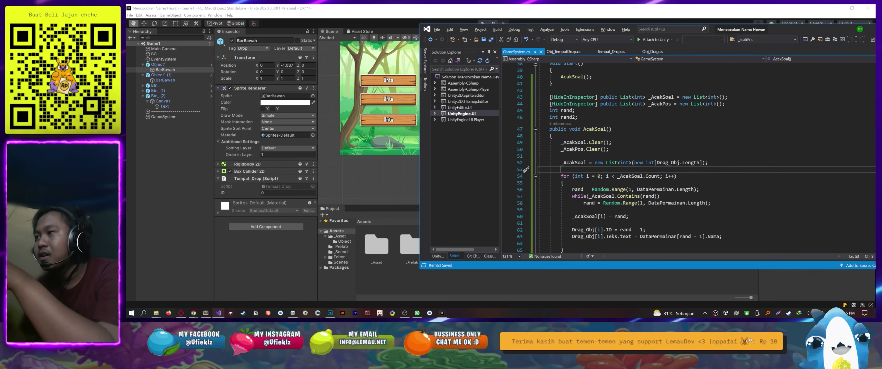
Select the shuffle loop, recompile in Unity, and expand GameSystem's Data Permainan list
left_click(707, 163)
scroll(644, 173, "down", 2)
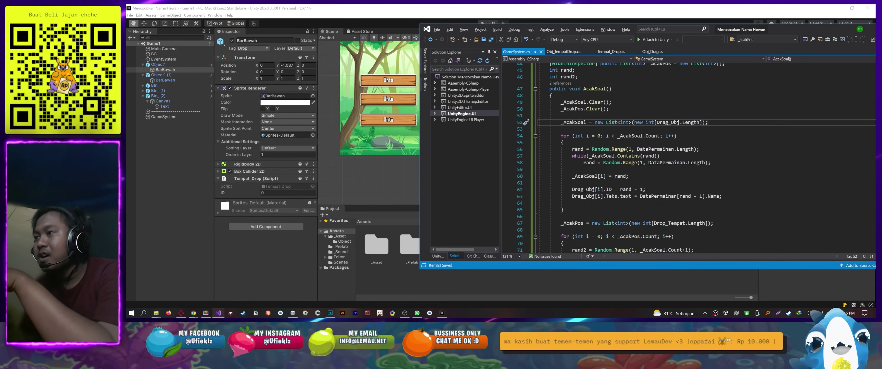
left_click_drag(563, 210, 558, 136)
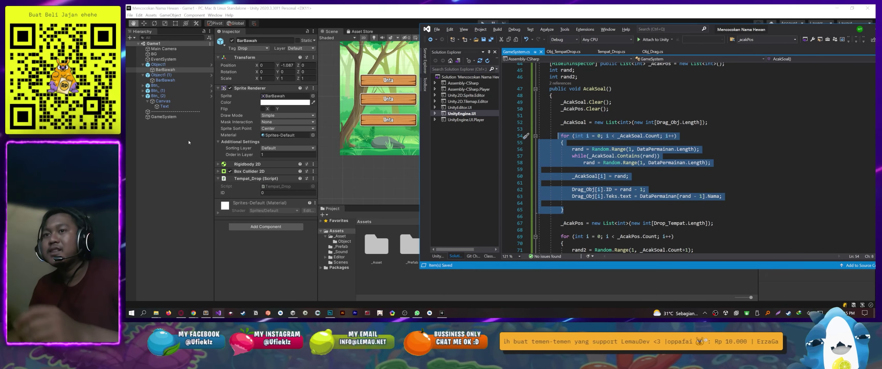
left_click(156, 115)
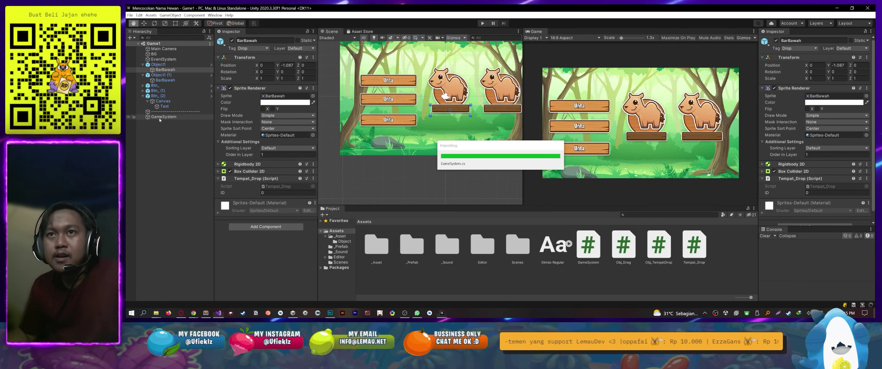
left_click(163, 117)
left_click(229, 125)
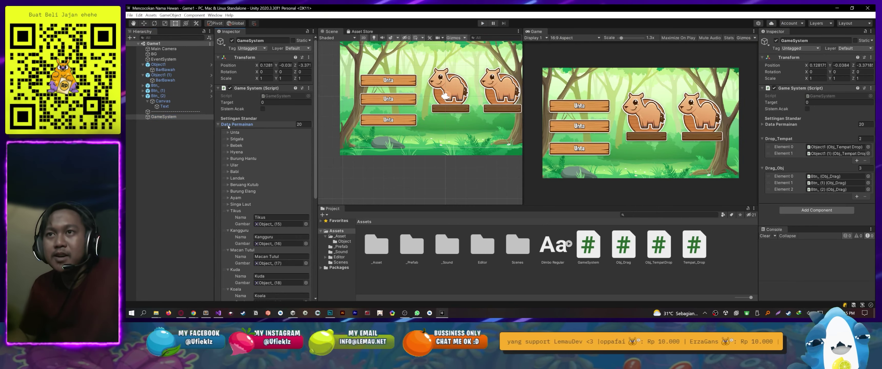
left_click(218, 313)
Highlight the Drag_Obj and _AcakSoal references and step through the random pick lines
left_click(563, 209)
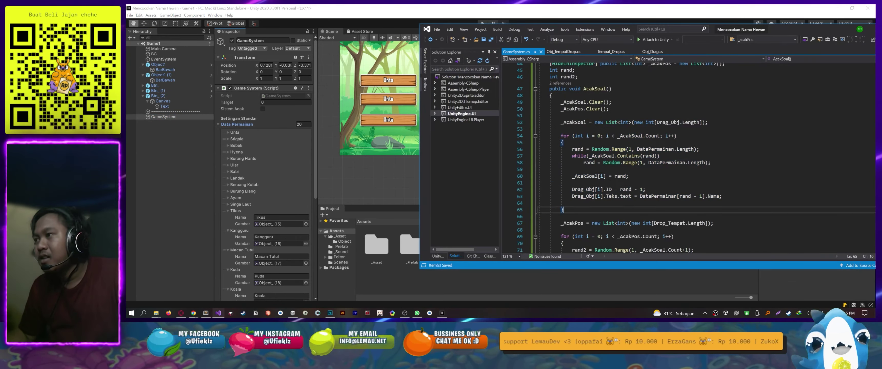
left_click(595, 196)
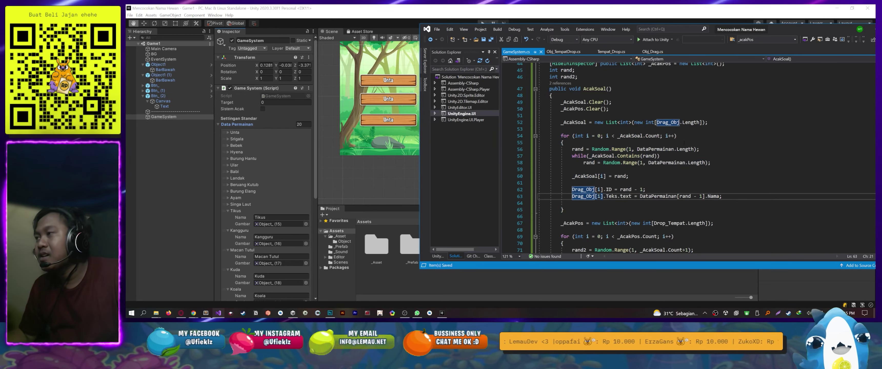
left_click(709, 124)
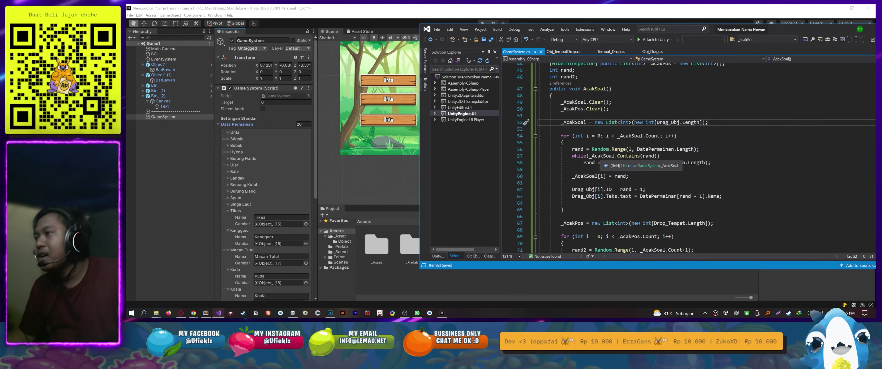
left_click(606, 156)
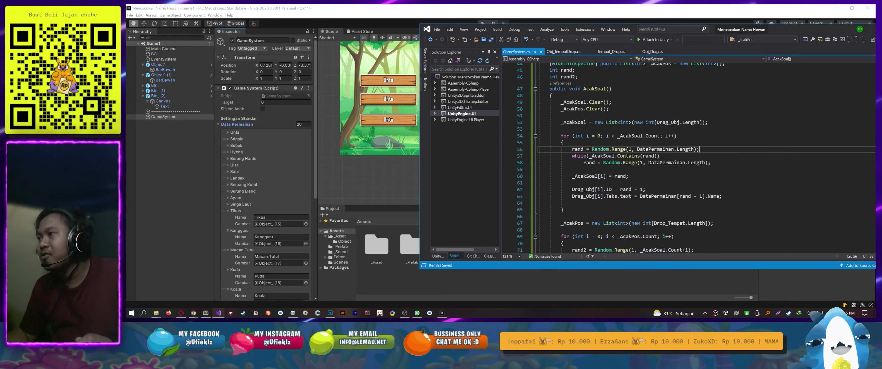
left_click(572, 149)
key("shift+End")
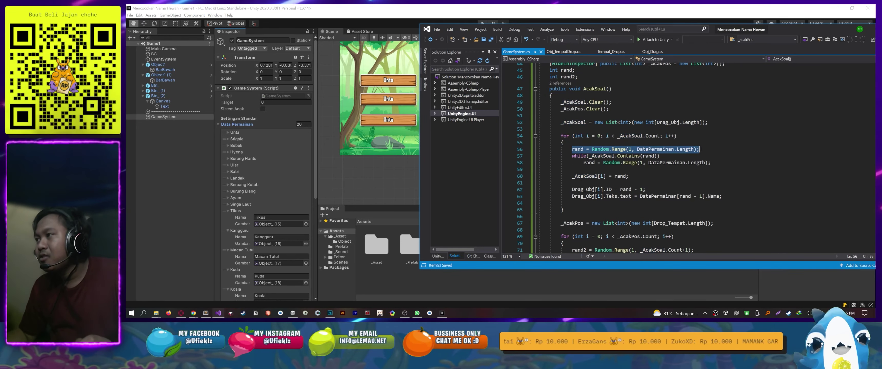
key("Down")
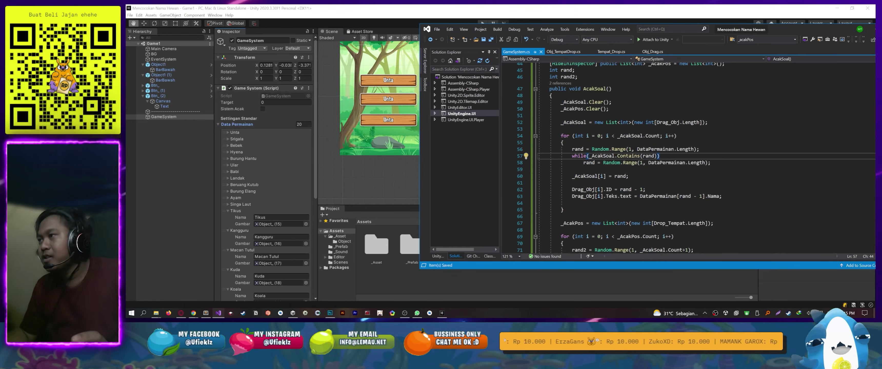
key("Up")
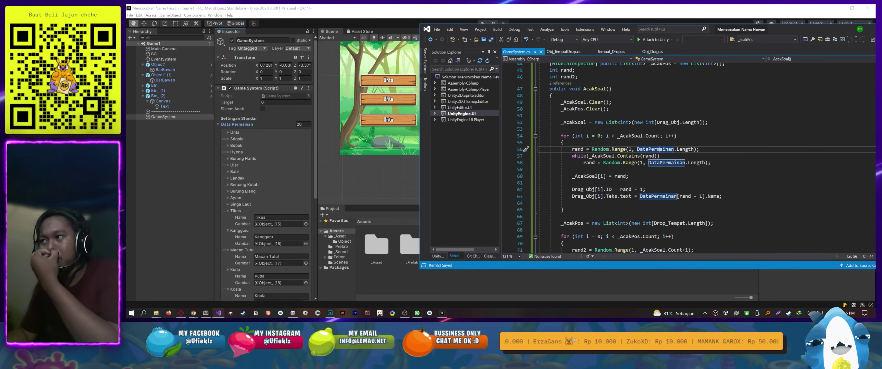
key("Up")
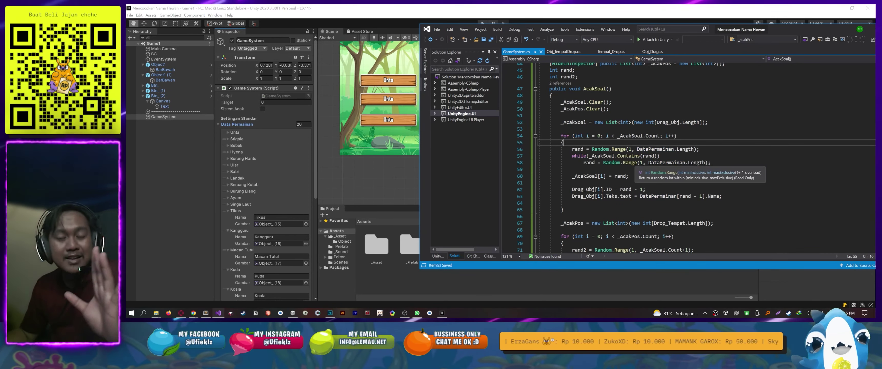
Select the re-roll and _AcakSoal storing lines, then shrink the code window
left_click_drag(583, 163, 699, 163)
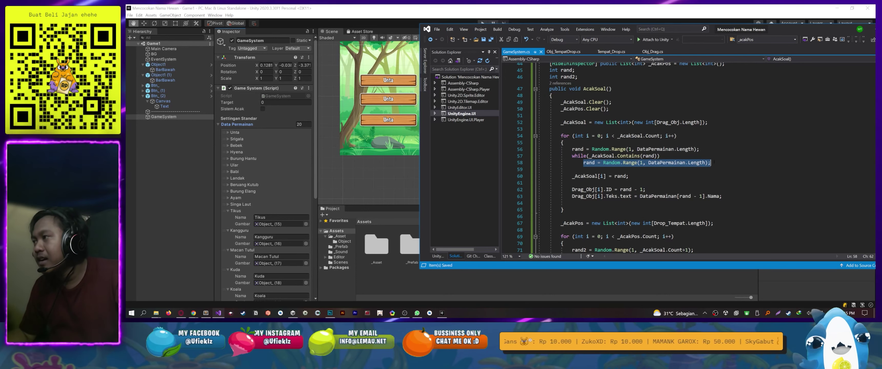
left_click(572, 169)
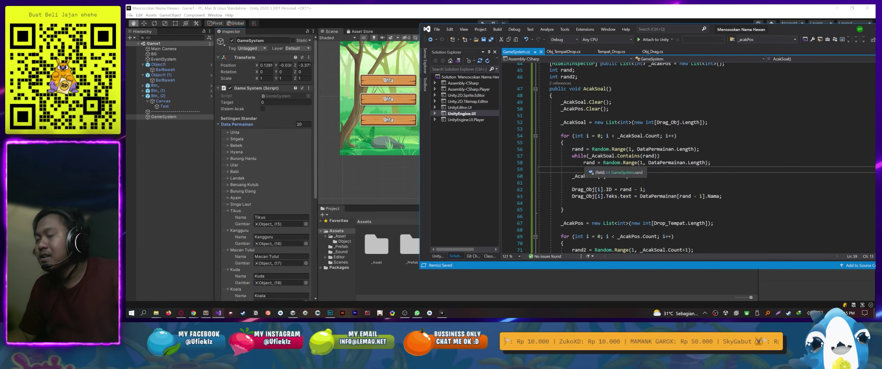
left_click_drag(583, 162, 683, 163)
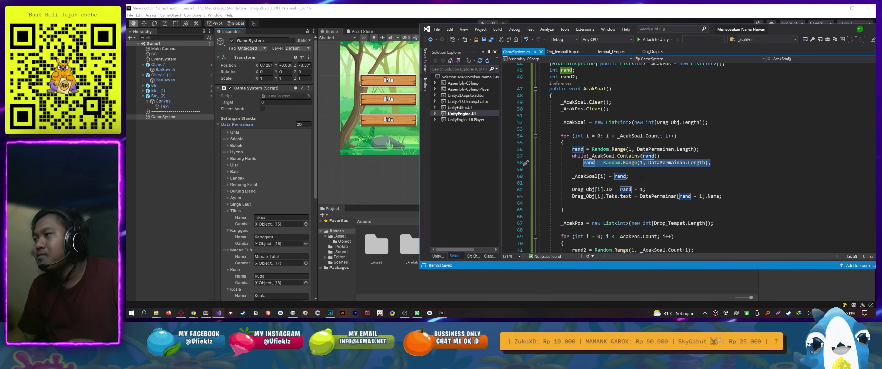
left_click_drag(628, 176, 567, 176)
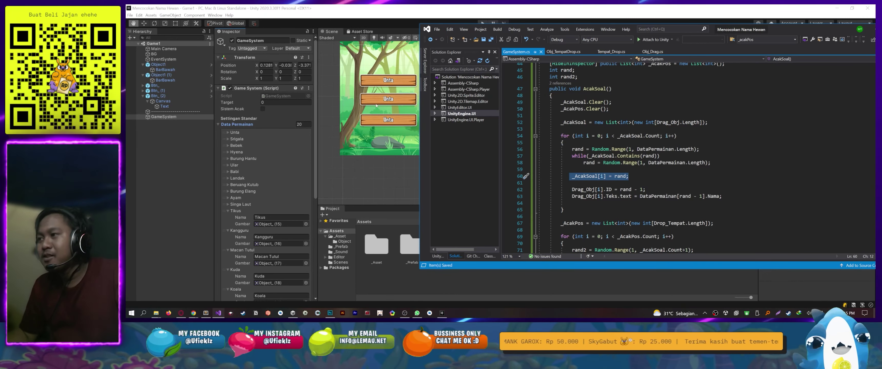
left_click(582, 203)
scroll(582, 203, "down", 1)
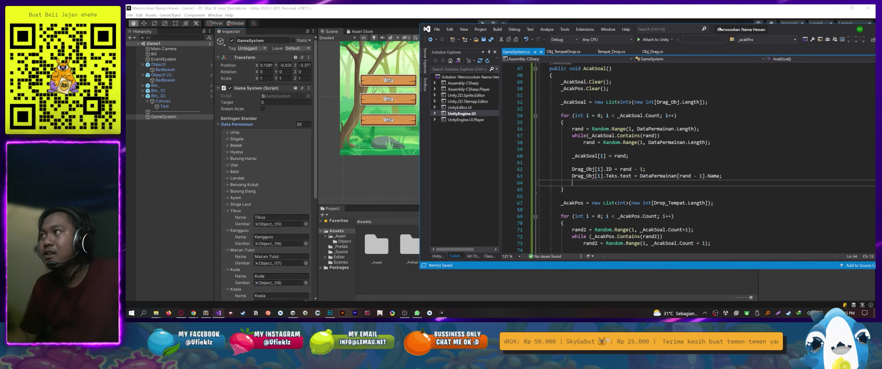
left_click_drag(719, 28, 657, 112)
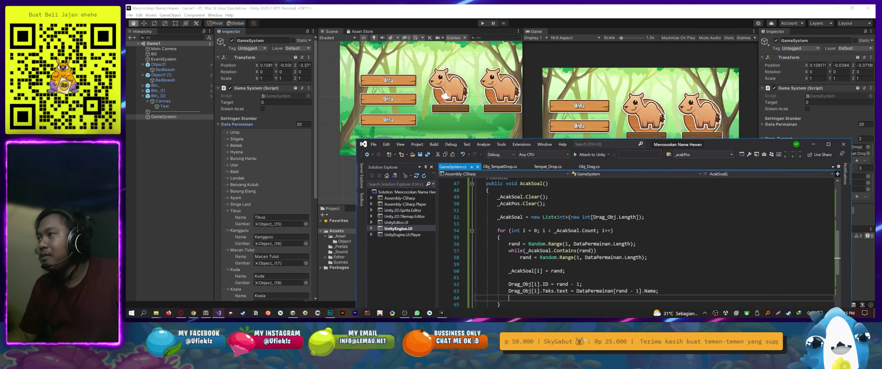
Raise the code window and scroll back through the AcakSoal() shuffle code
left_click_drag(759, 147, 797, 57)
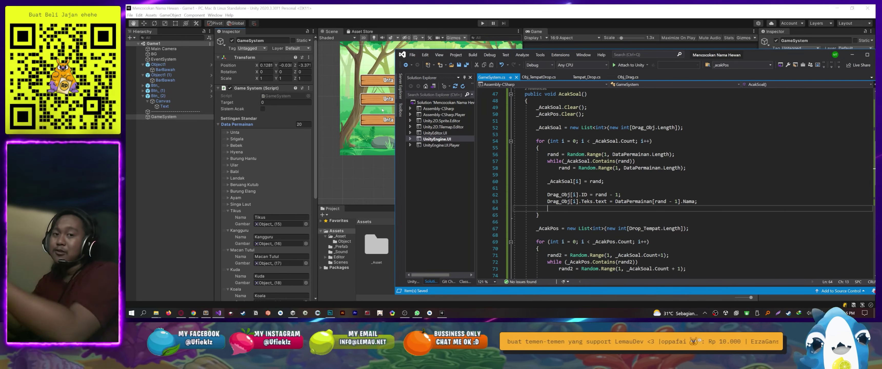
scroll(584, 208, "down", 4)
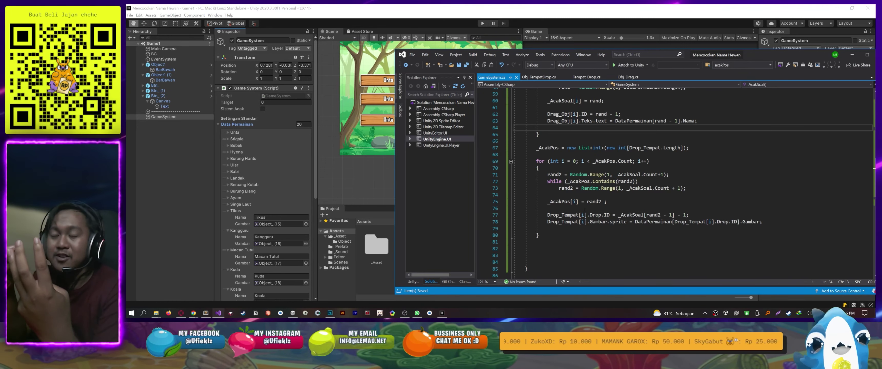
left_click(588, 243)
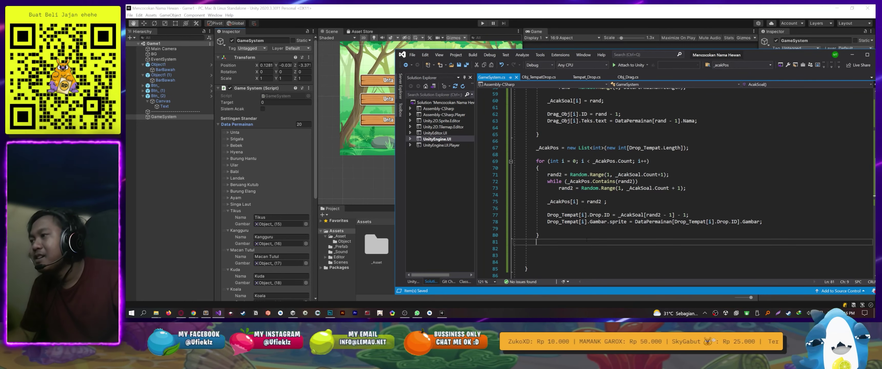
scroll(589, 243, "up", 1)
scroll(589, 243, "up", 1)
scroll(589, 243, "up", 1)
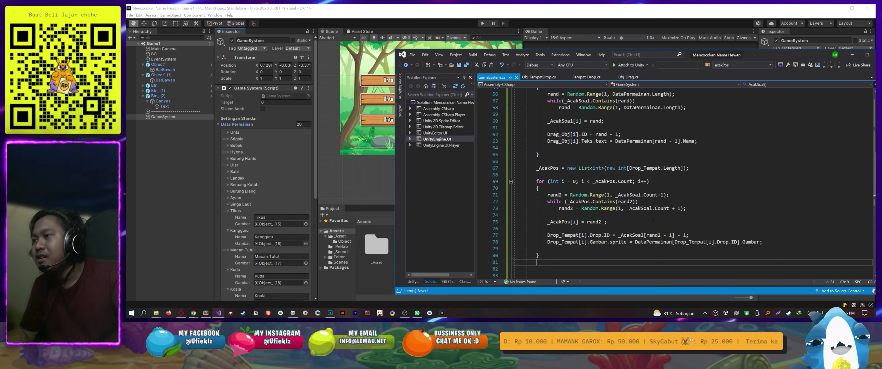
scroll(589, 243, "down", 1, "ctrl")
scroll(589, 243, "up", 1)
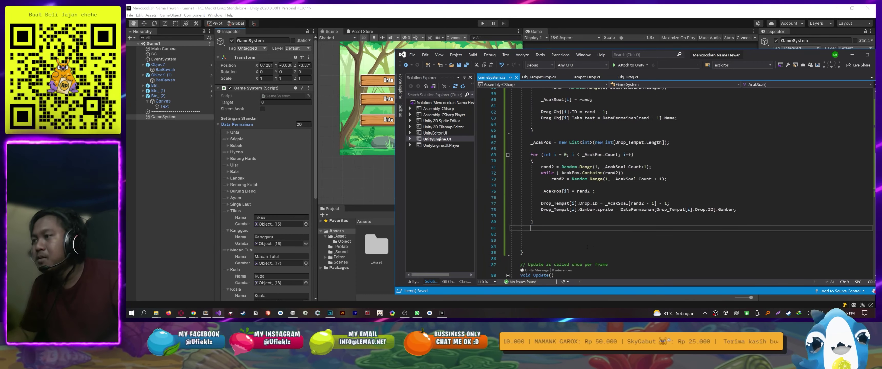
scroll(589, 243, "up", 1)
scroll(589, 243, "up", 1)
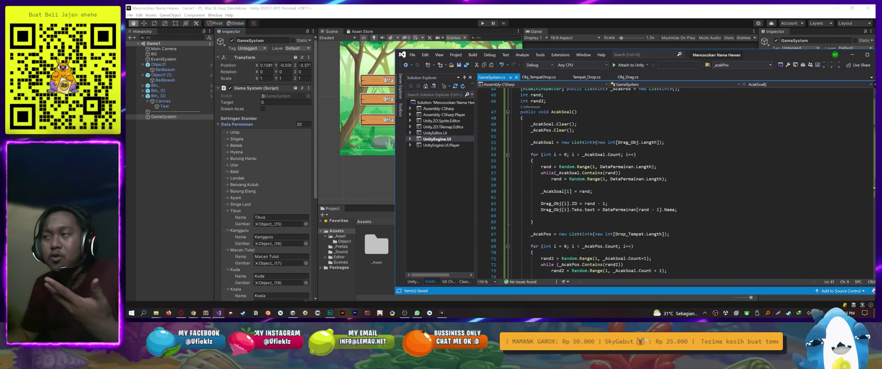
scroll(581, 253, "up", 1)
scroll(581, 253, "up", 2)
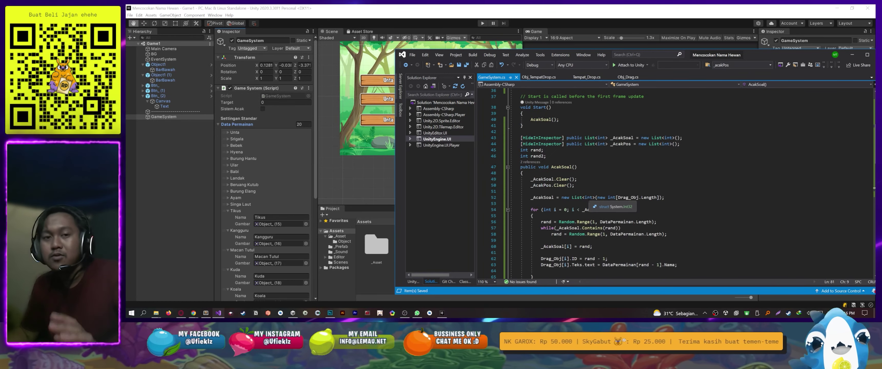
Collapse the Tikus, Kangguru, Macan Tutul and Kuda entries in Data Permainan
left_click(232, 212)
left_click(228, 218)
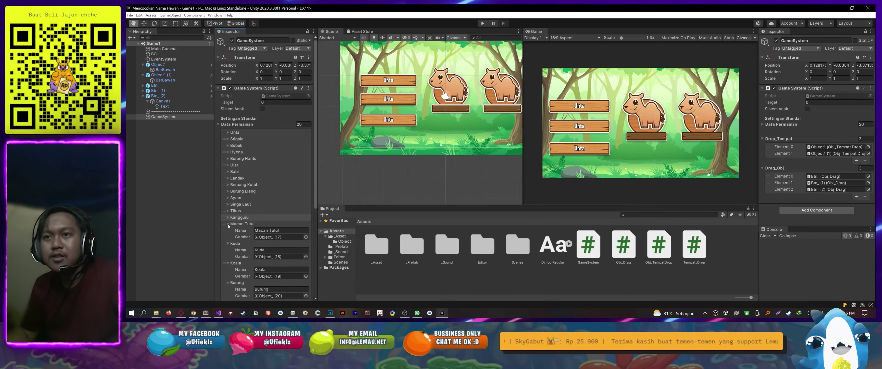
left_click(227, 224)
left_click(228, 231)
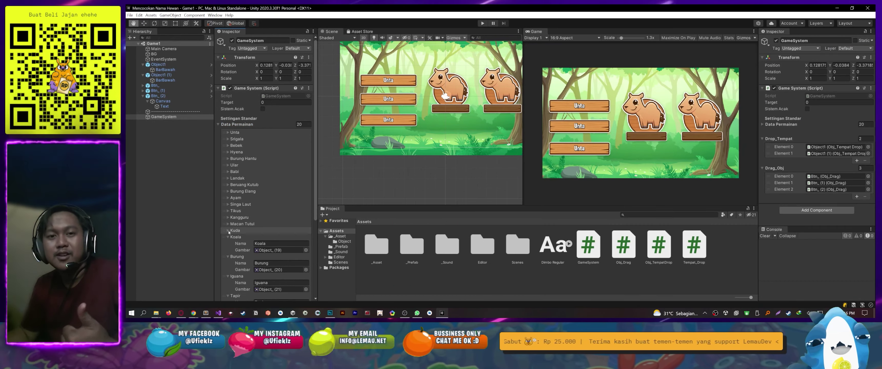